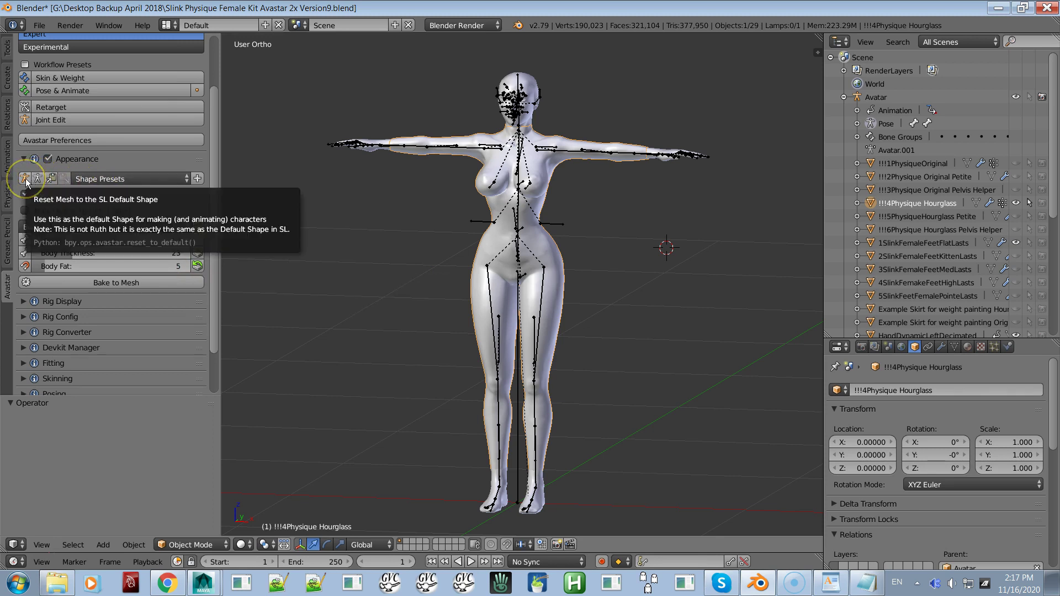
# Try resetting the avatar to the SL default and neutral shapes, undoing each reset.
pyautogui.click(26, 182)
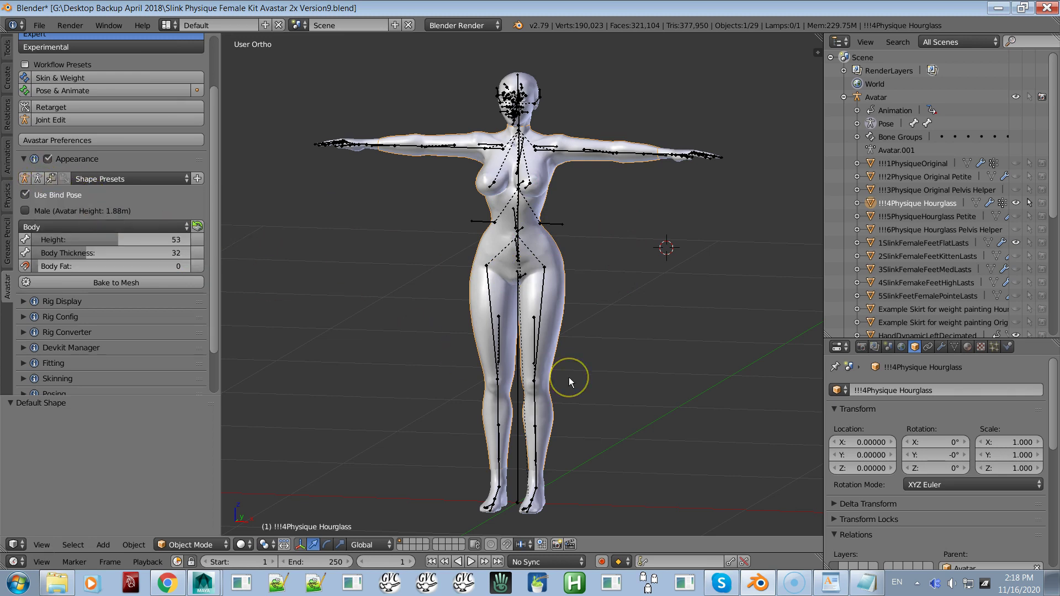
pyautogui.hotkey('ctrl', 'z')
pyautogui.rightClick(503, 349)
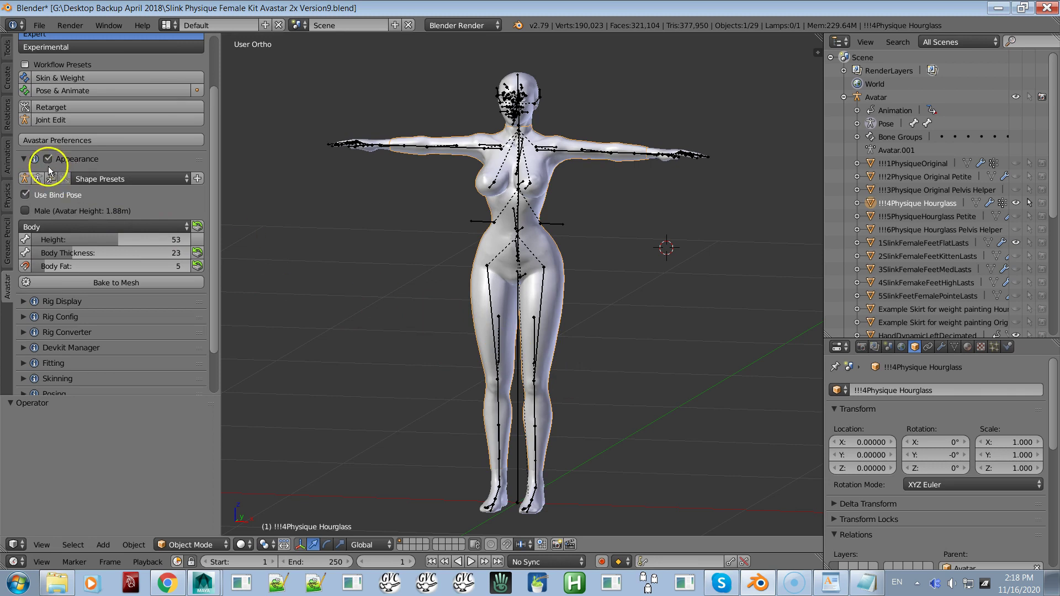
pyautogui.click(36, 179)
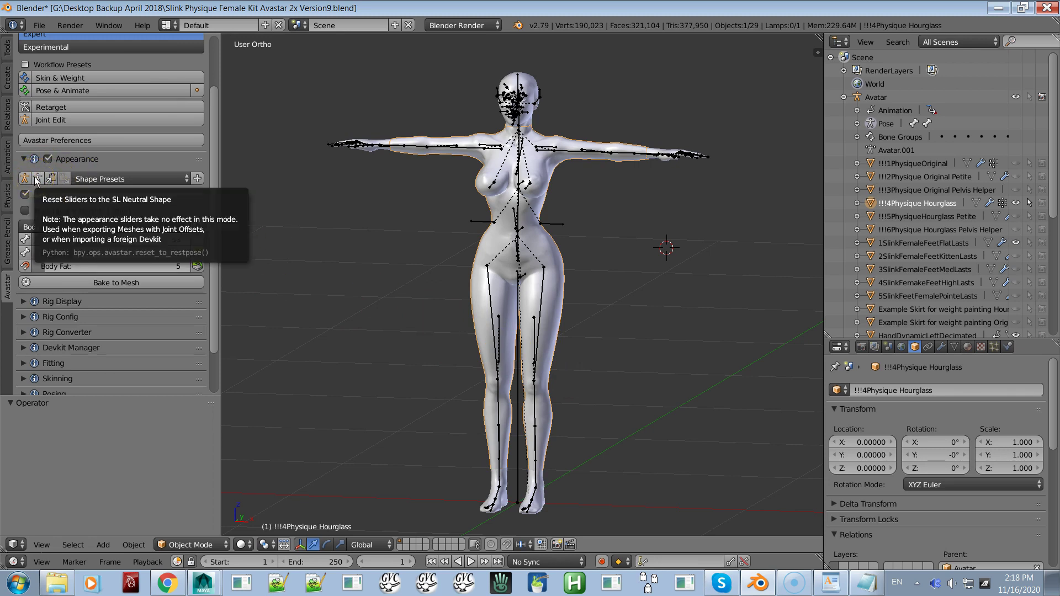
pyautogui.click(36, 179)
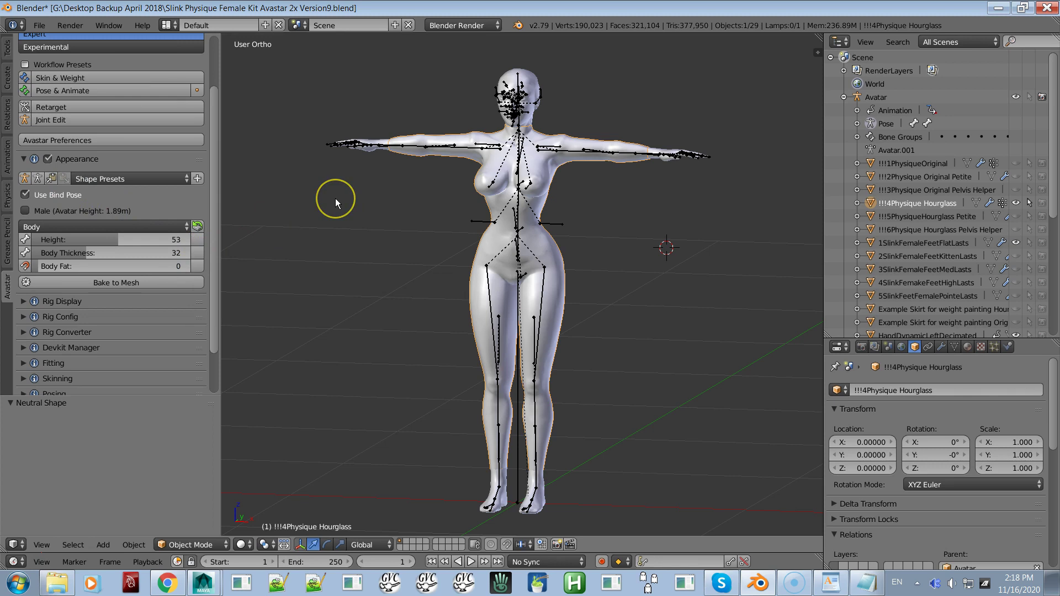
pyautogui.hotkey('ctrl', 'z')
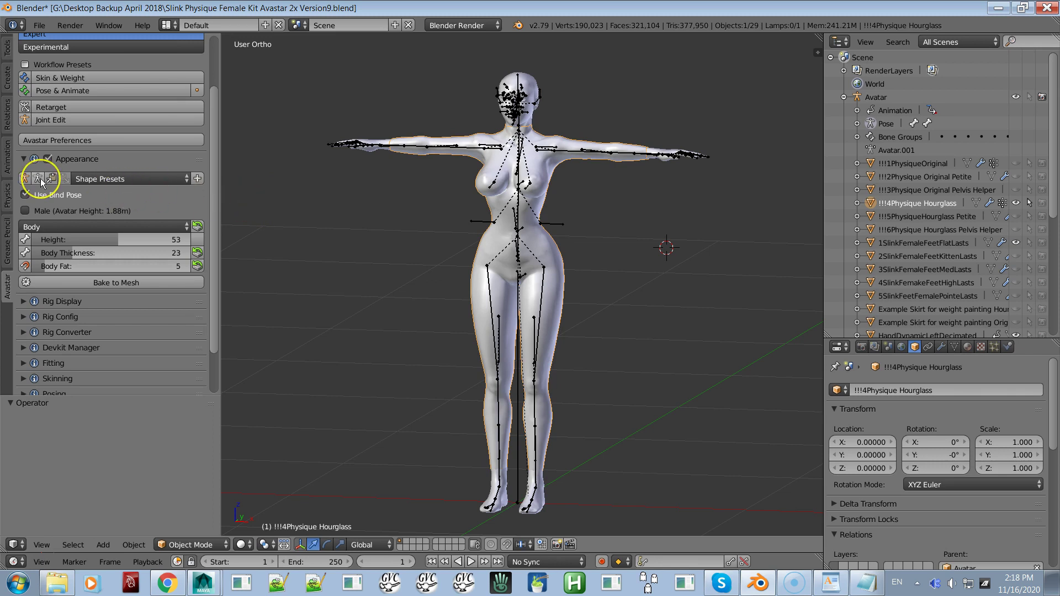
# Move the 'Slink Slider Setting In MayaStar.txt' notes over the Blender viewport.
pyautogui.click(204, 261)
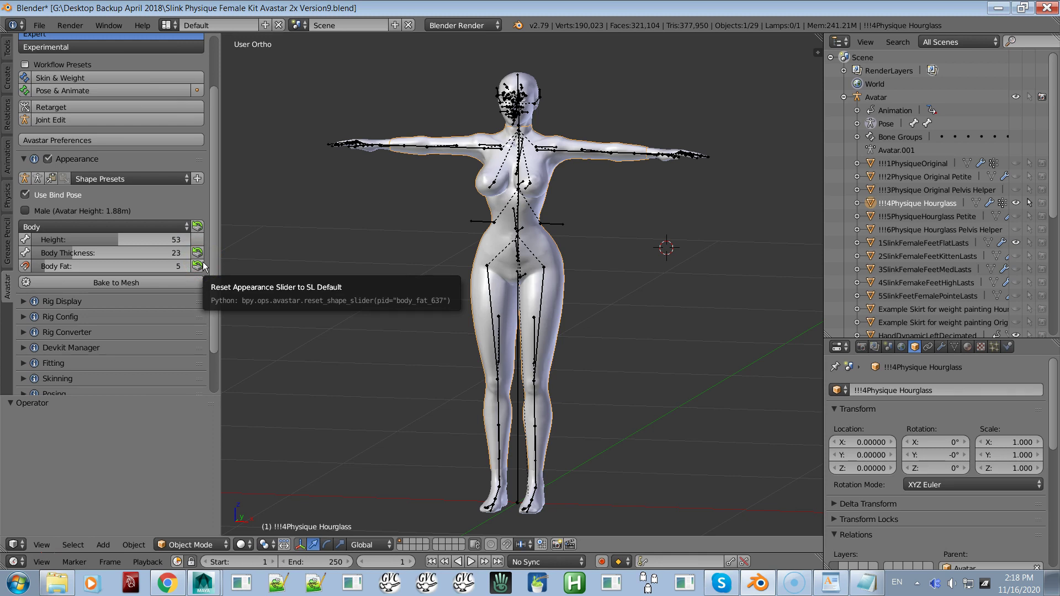
pyautogui.click(203, 258)
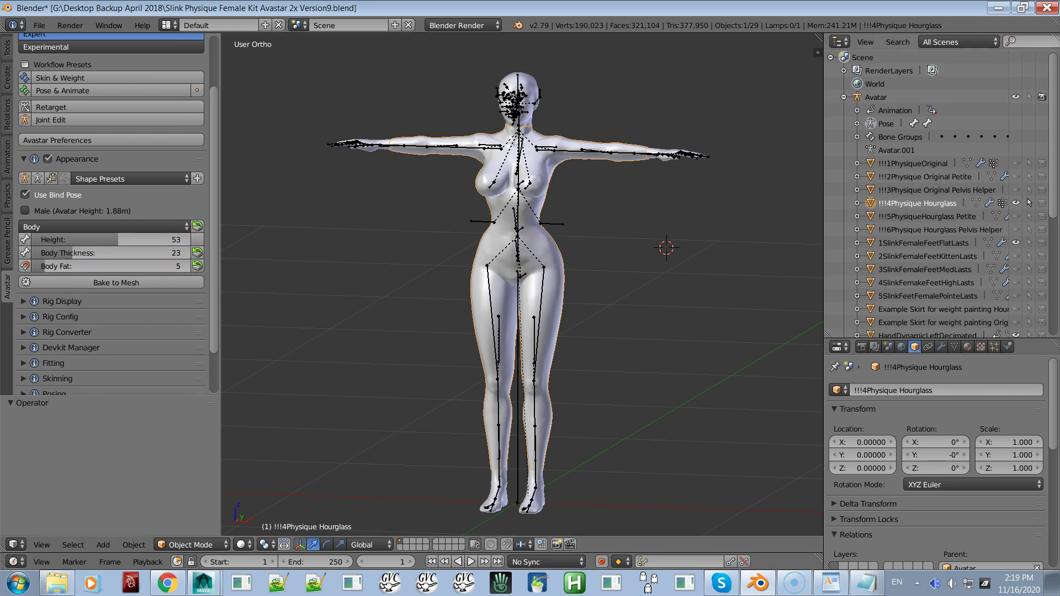
pyautogui.moveTo(760, 58); pyautogui.dragTo(434, 54)
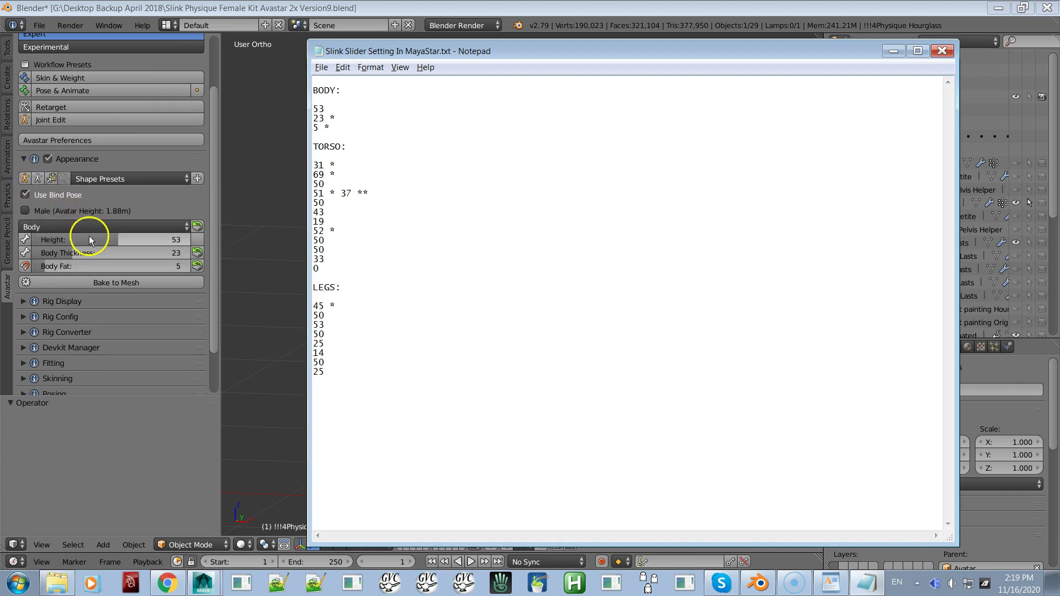
# Compare the Torso and Legs appearance slider values with the notes.
pyautogui.click(129, 225)
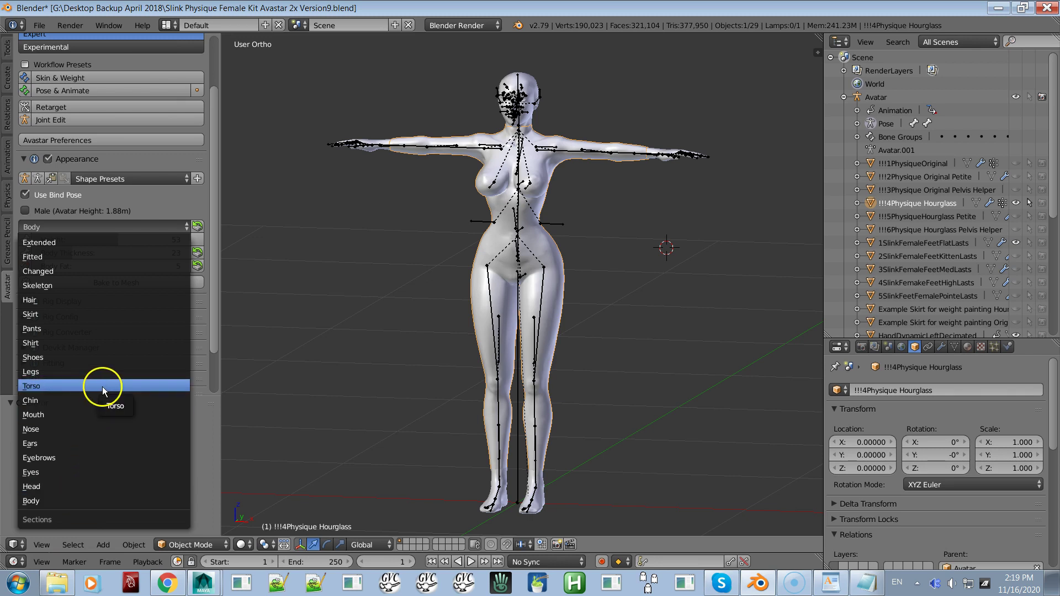
pyautogui.click(102, 386)
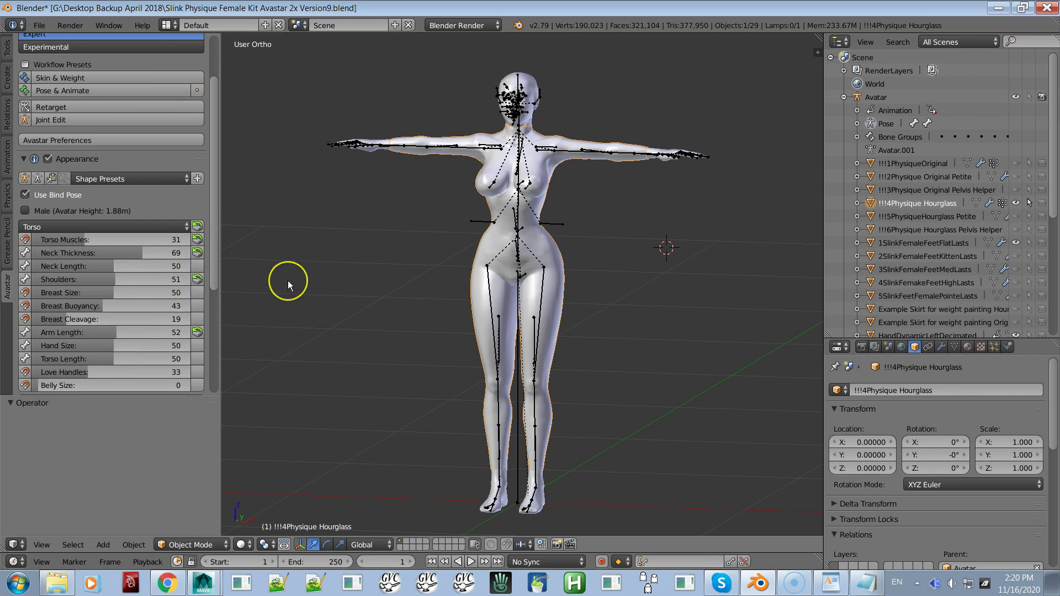
pyautogui.hotkey('alt', 'Tab')
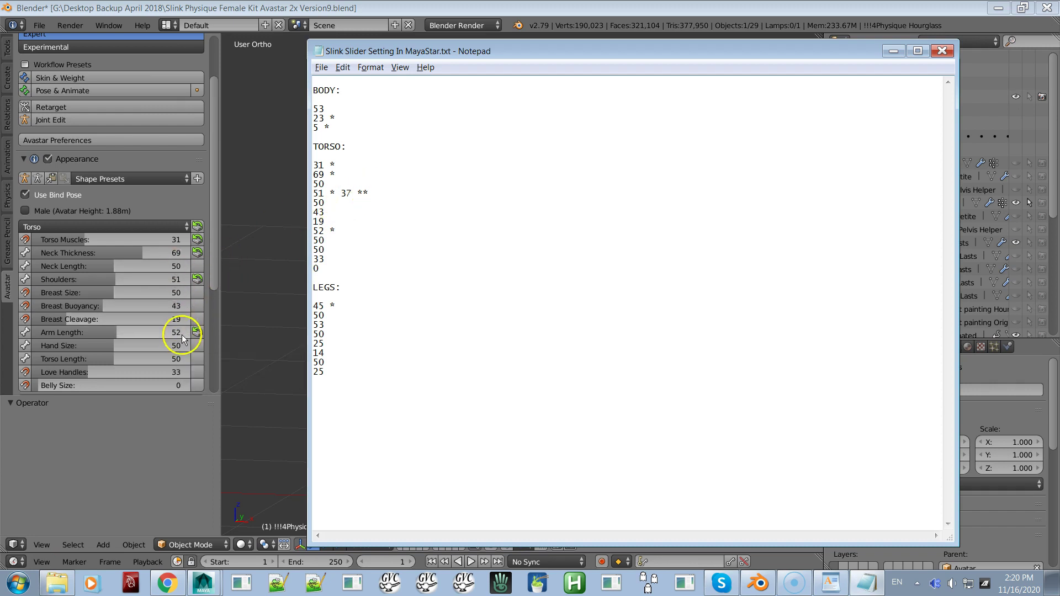
pyautogui.click(141, 225)
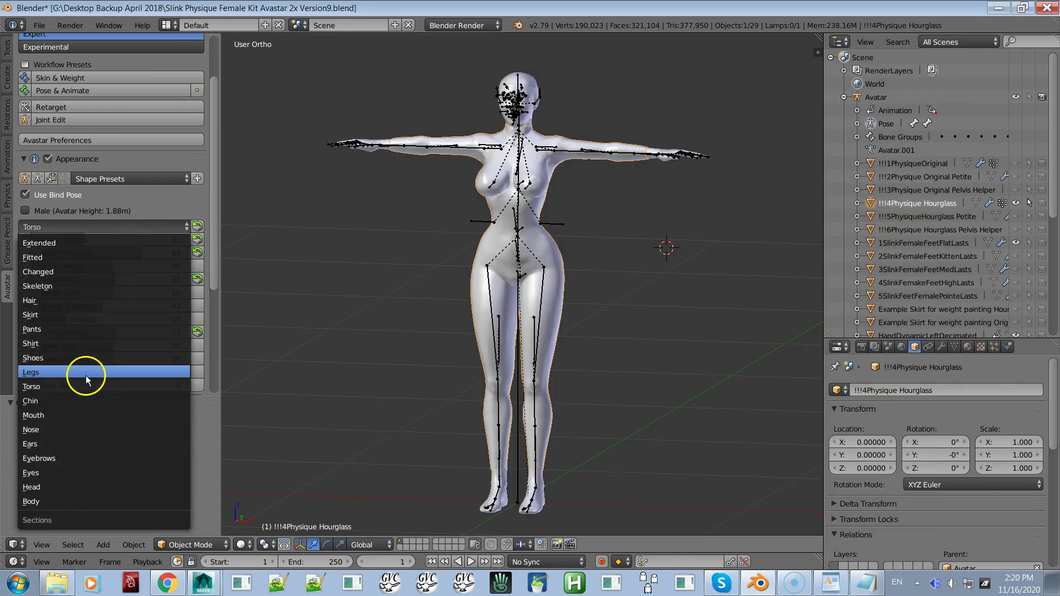
pyautogui.click(86, 374)
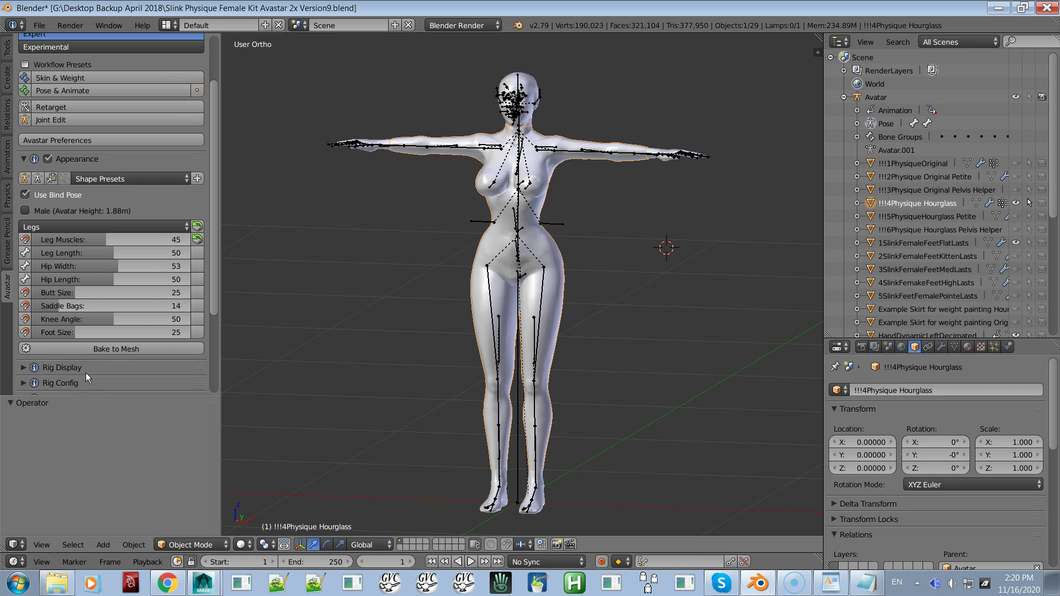
pyautogui.hotkey('alt', 'Tab')
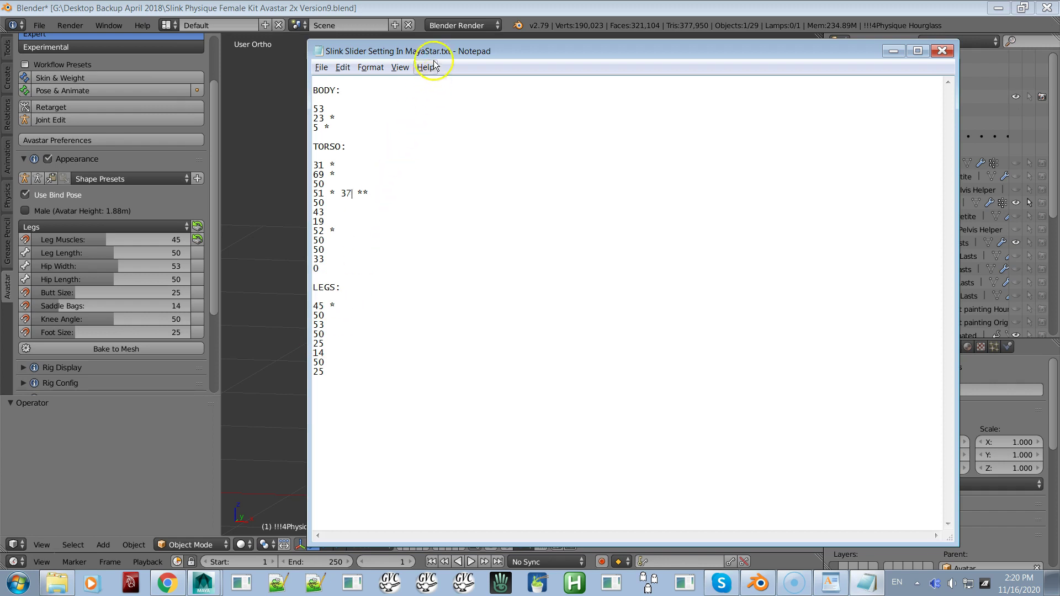
# Put the notes window away and return focus to the avatar scene.
pyautogui.moveTo(440, 51); pyautogui.dragTo(749, 144)
pyautogui.press('Escape')
pyautogui.hotkey('alt', 'Tab')
pyautogui.click(700, 267)
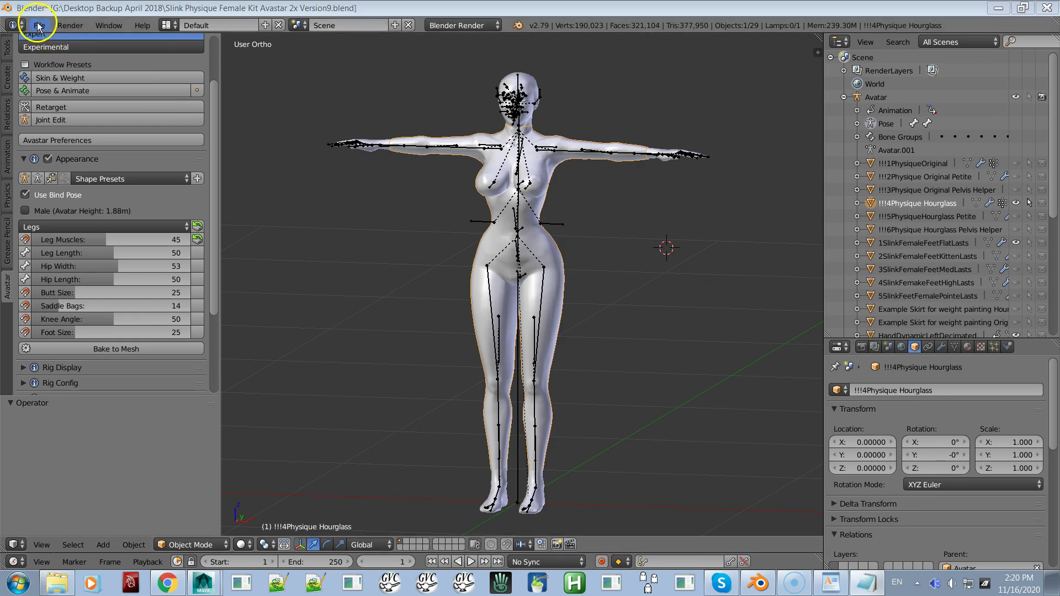
# Export the avatar as Collada (Avastar), overwriting Hourglass for Video.dae on the Desktop.
pyautogui.click(945, 204)
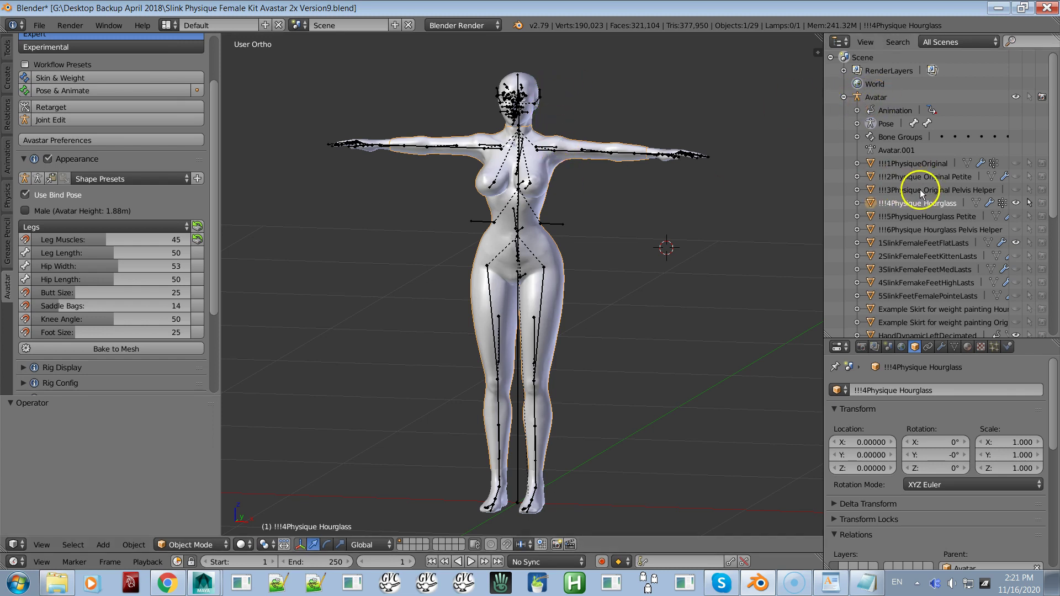
pyautogui.click(33, 26)
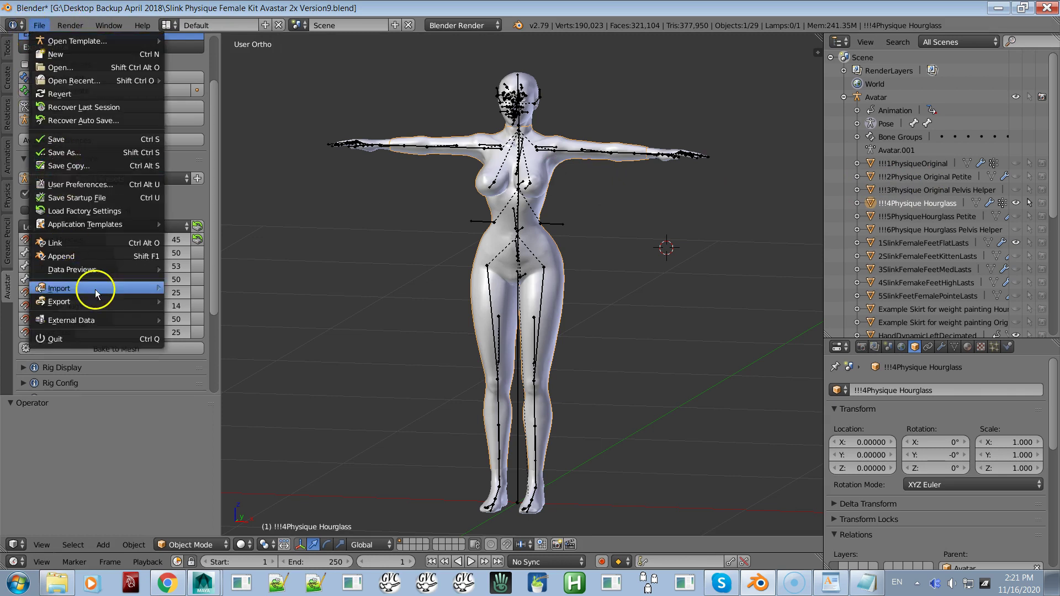
pyautogui.moveTo(117, 301)
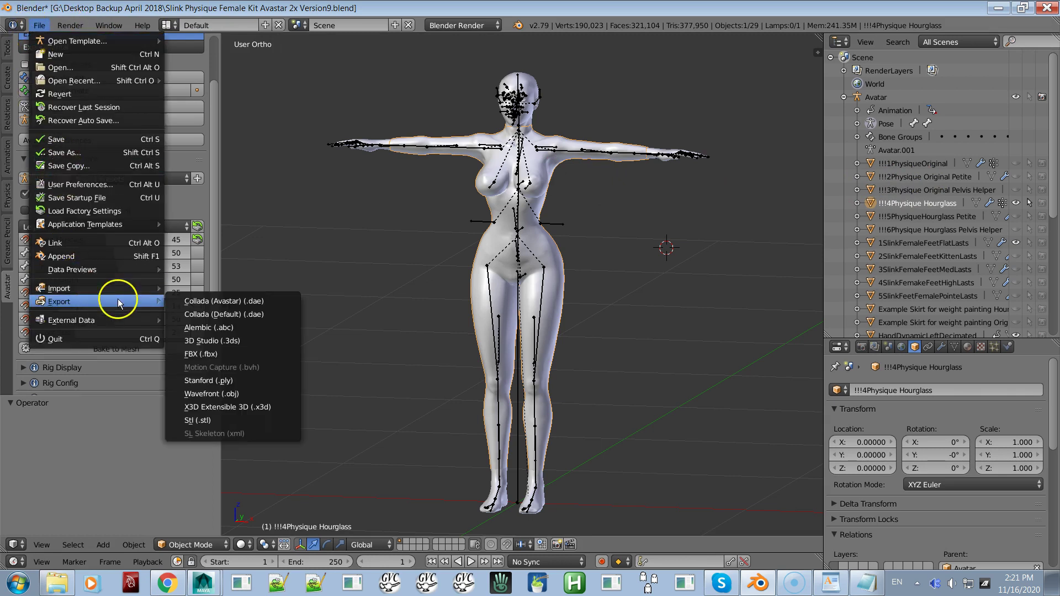
pyautogui.click(196, 302)
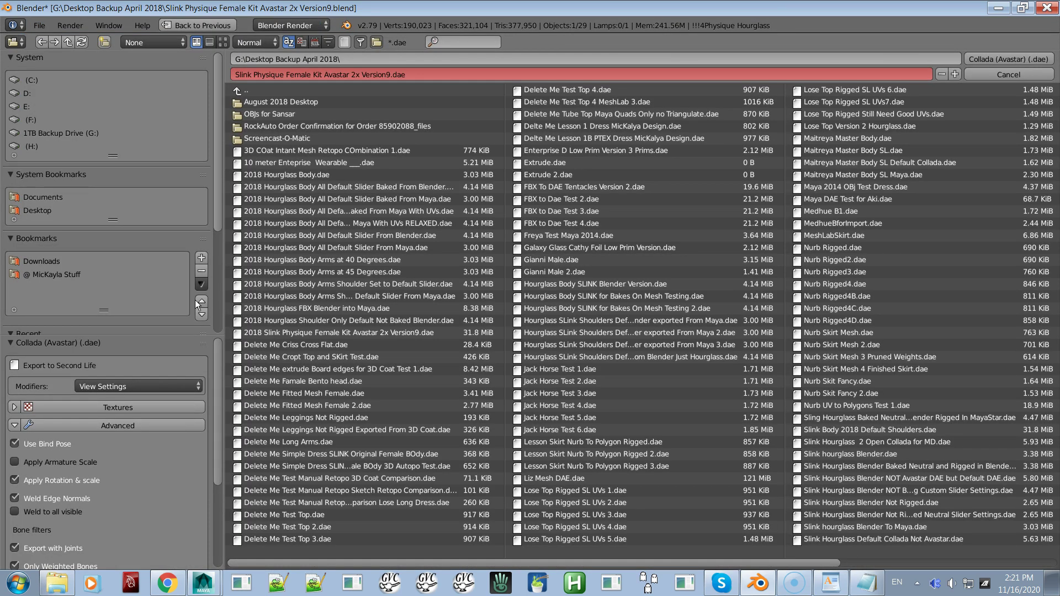
pyautogui.click(39, 210)
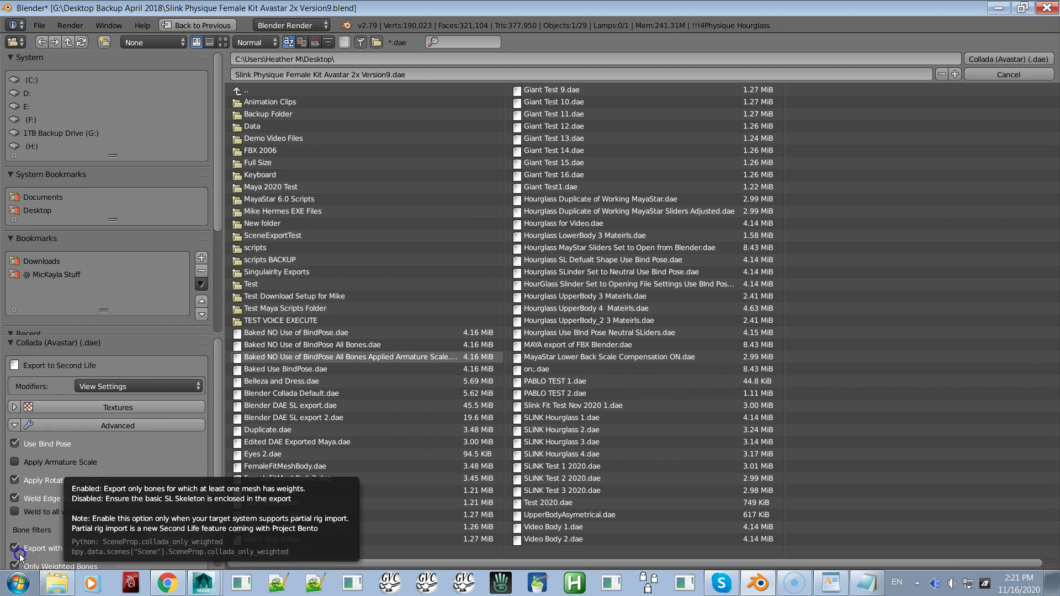
pyautogui.click(557, 224)
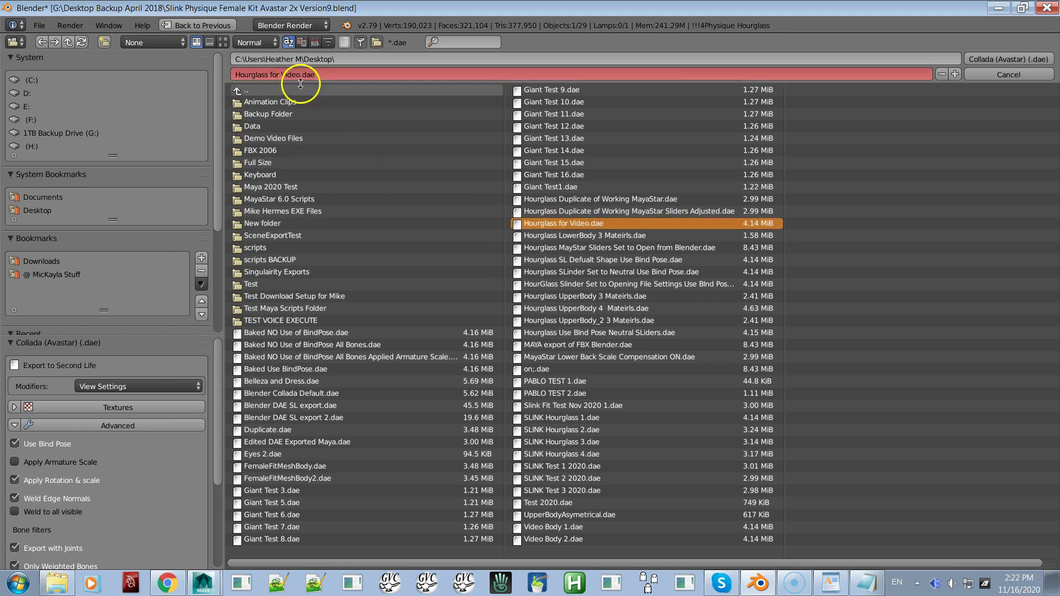
pyautogui.click(996, 60)
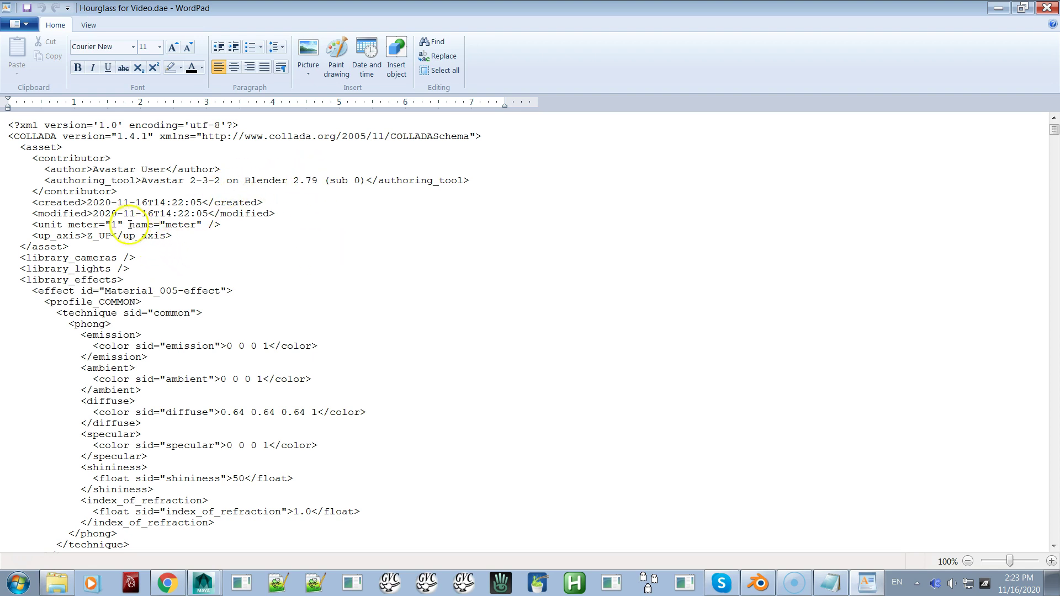
# Change the DAE's unit meter value from 1 to 0.01 and save the file.
pyautogui.doubleClick(113, 225)
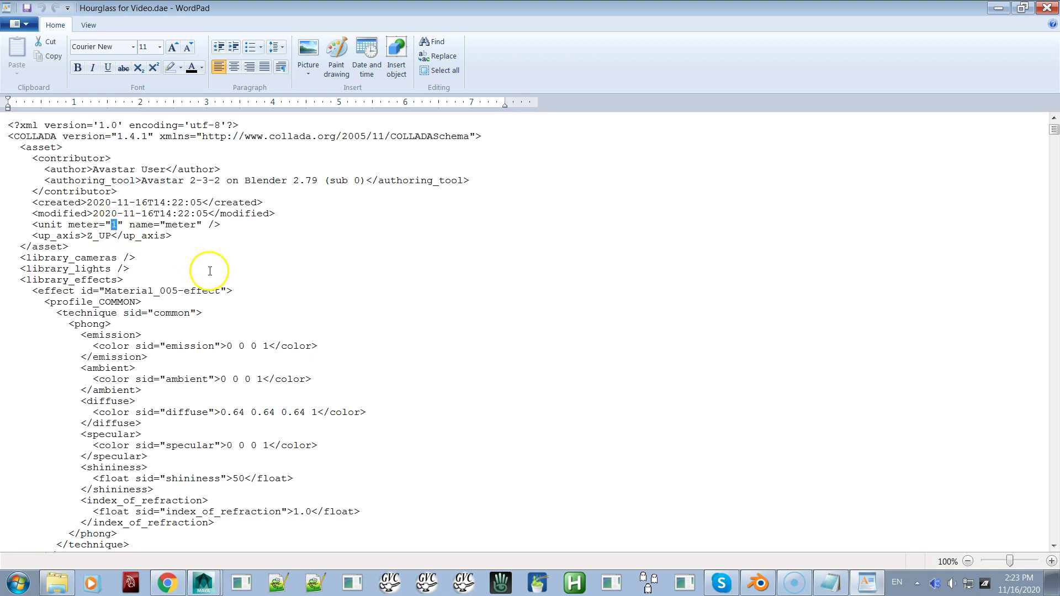
pyautogui.write('0')
pyautogui.write('1')
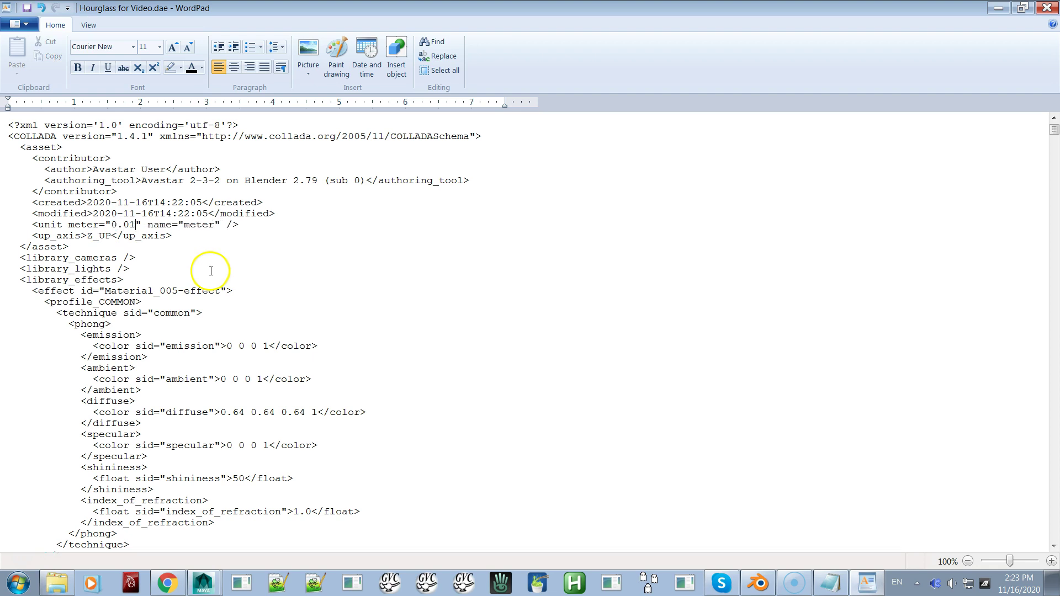
pyautogui.click(26, 7)
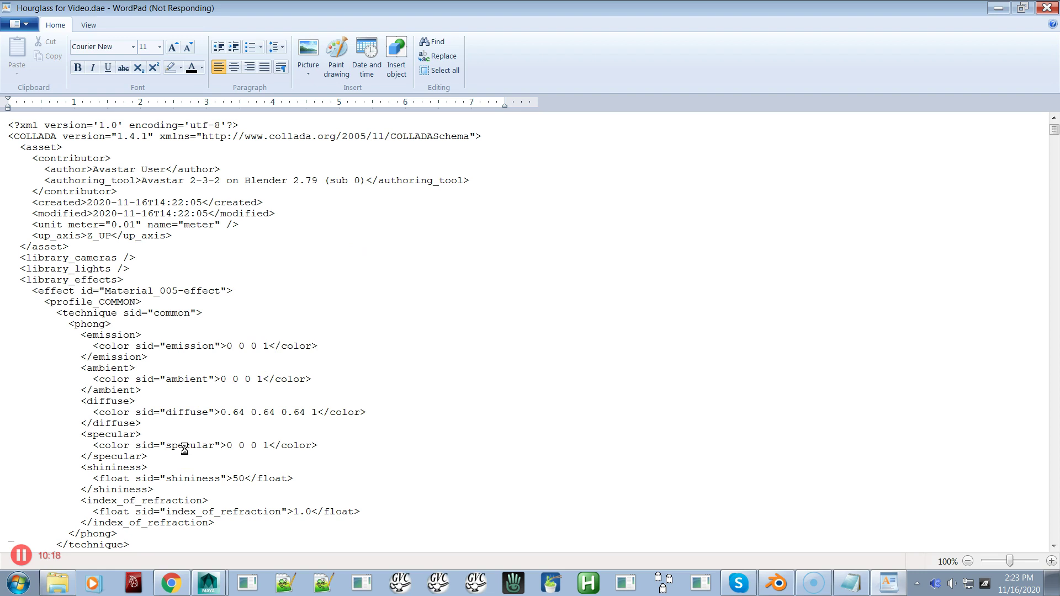
pyautogui.click(24, 560)
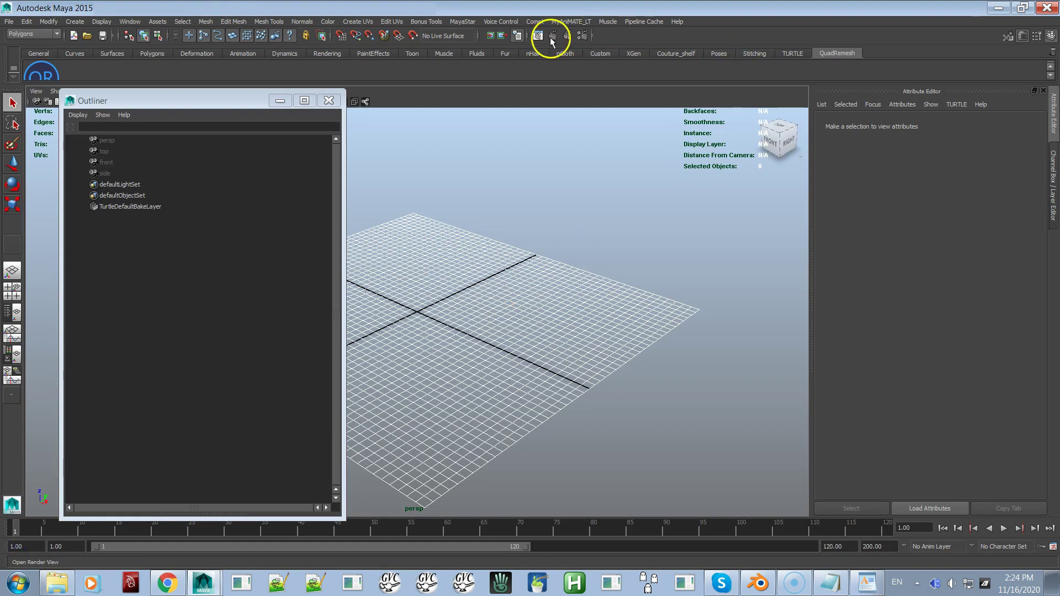
# Tear off MayaStar's Dev Kit Import submenu as a floating panel and start Step 1 Import DAE.
pyautogui.click(475, 23)
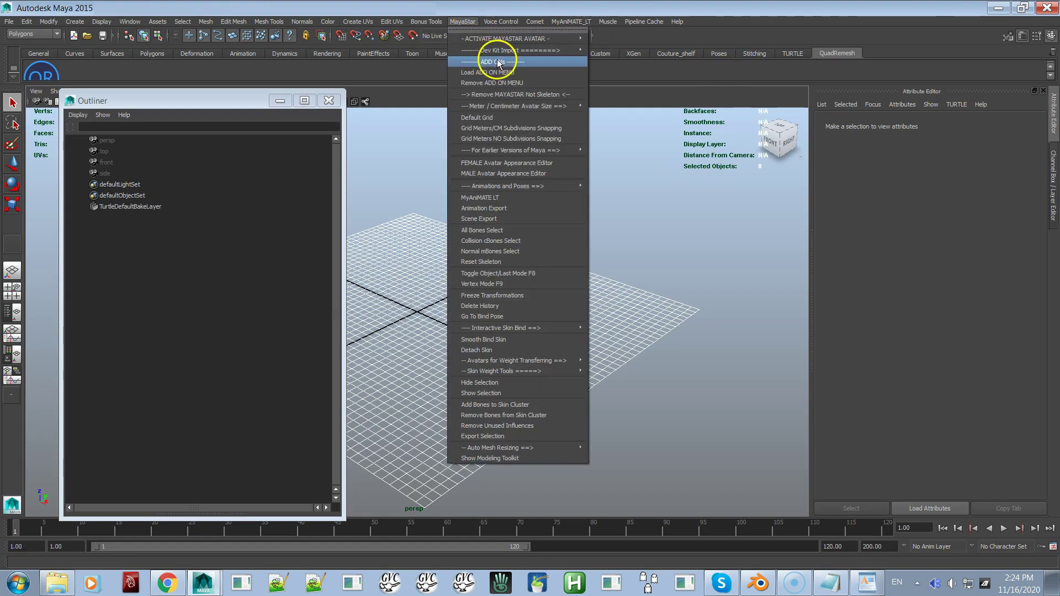
pyautogui.moveTo(536, 51)
pyautogui.click(607, 48)
pyautogui.moveTo(630, 40); pyautogui.dragTo(683, 275)
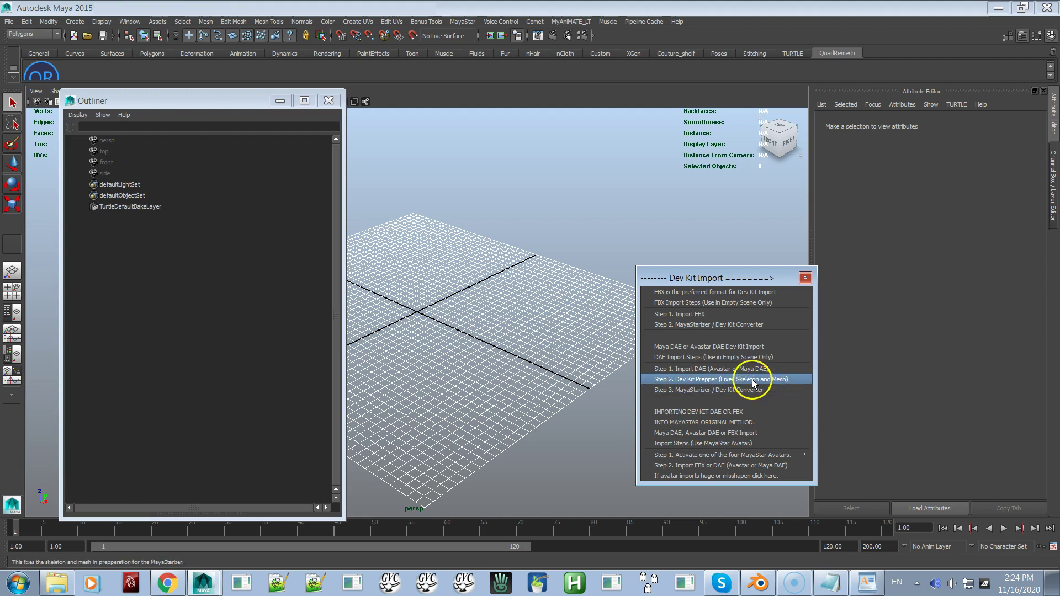
pyautogui.click(717, 370)
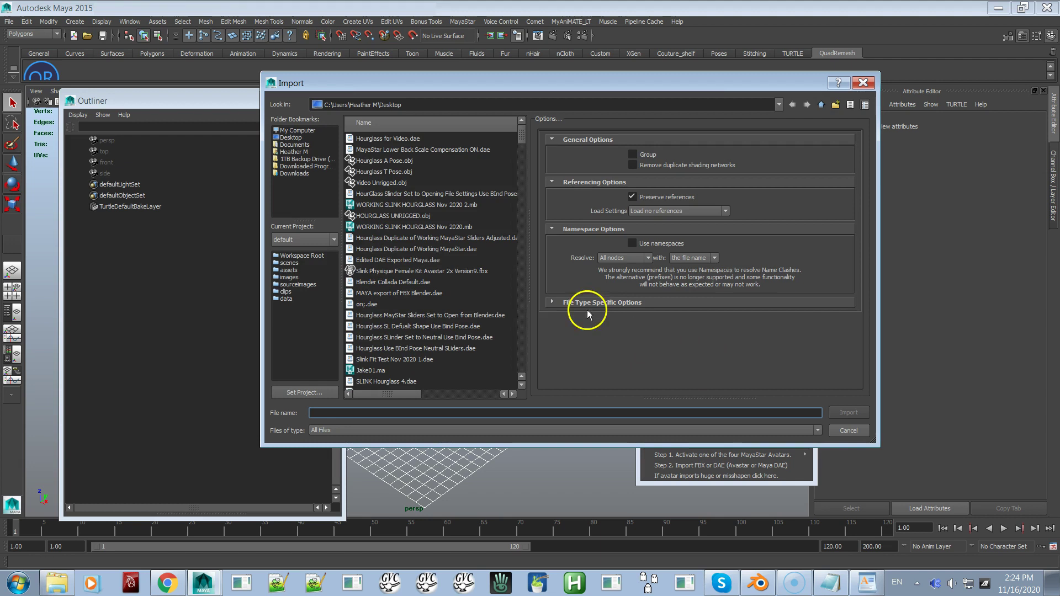
# Import Hourglass for Video.dae and zoom in on the avatar.
pyautogui.doubleClick(393, 138)
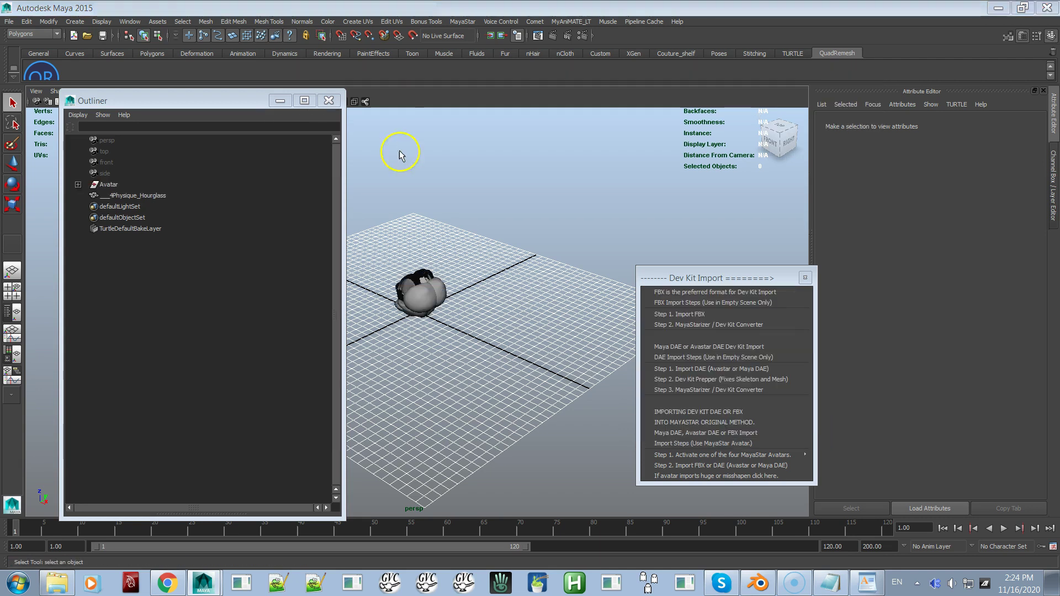
pyautogui.keyDown('alt'); pyautogui.moveTo(421, 298); pyautogui.dragTo(627, 442, button='right'); pyautogui.keyUp('alt')
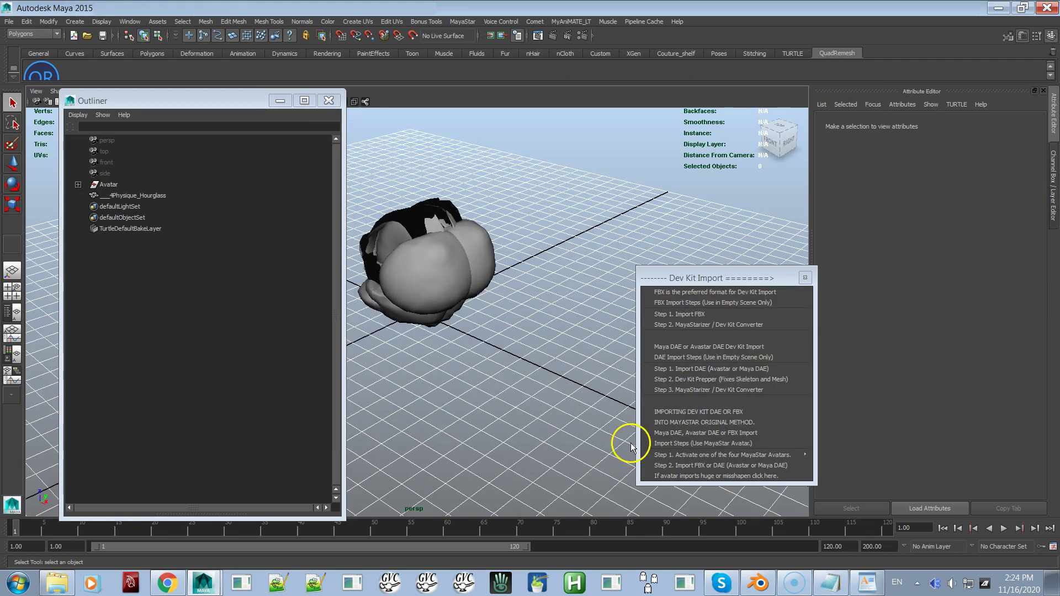
pyautogui.keyDown('alt'); pyautogui.moveTo(554, 403); pyautogui.dragTo(545, 428, button='right'); pyautogui.keyUp('alt')
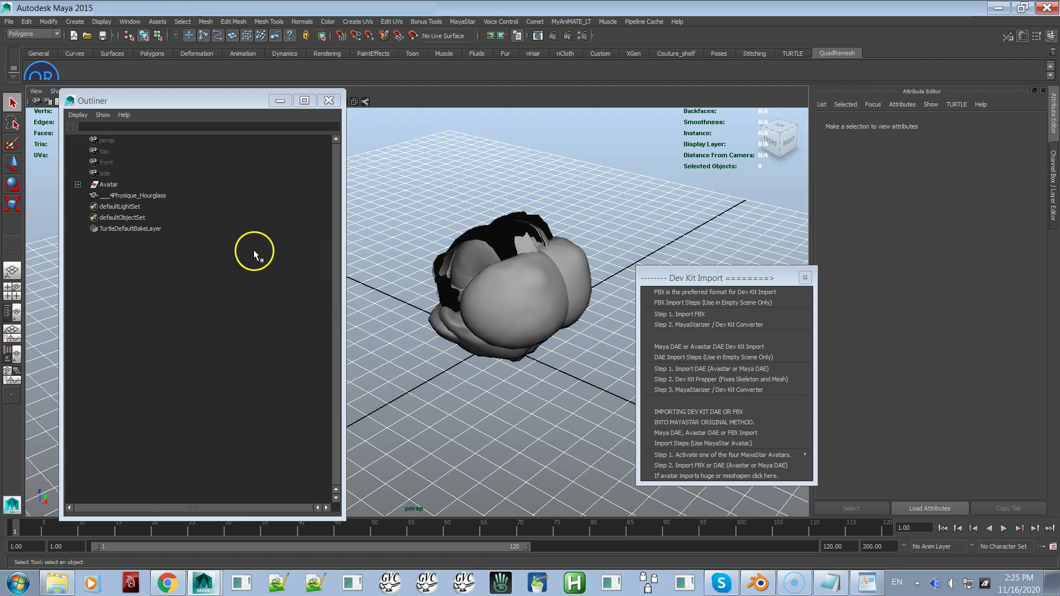
# Ungroup the Avatar group so mPelvis is top-level, then show the Channel Box.
pyautogui.click(78, 185)
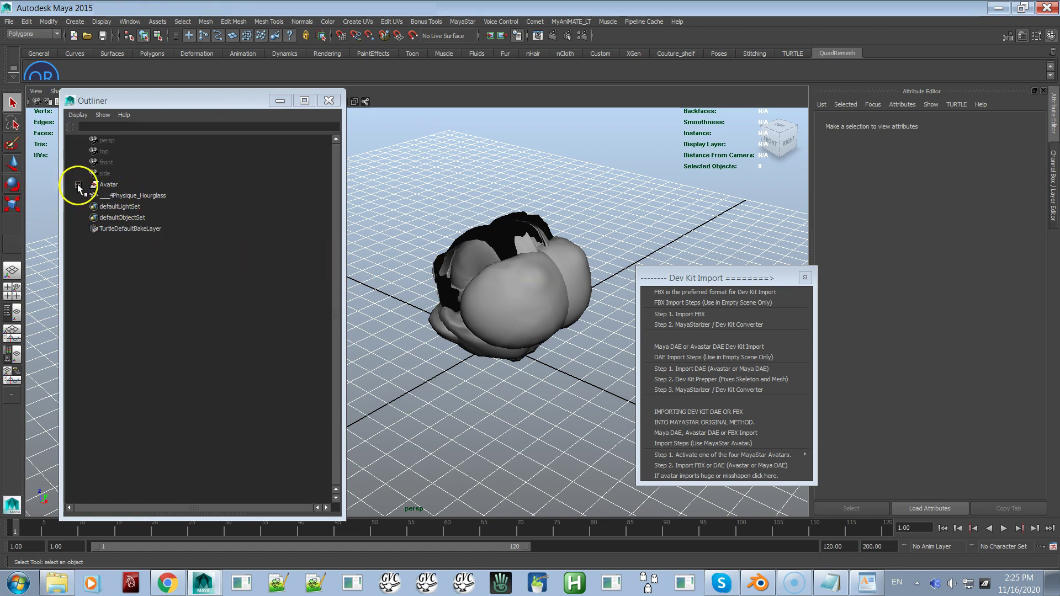
pyautogui.click(108, 186)
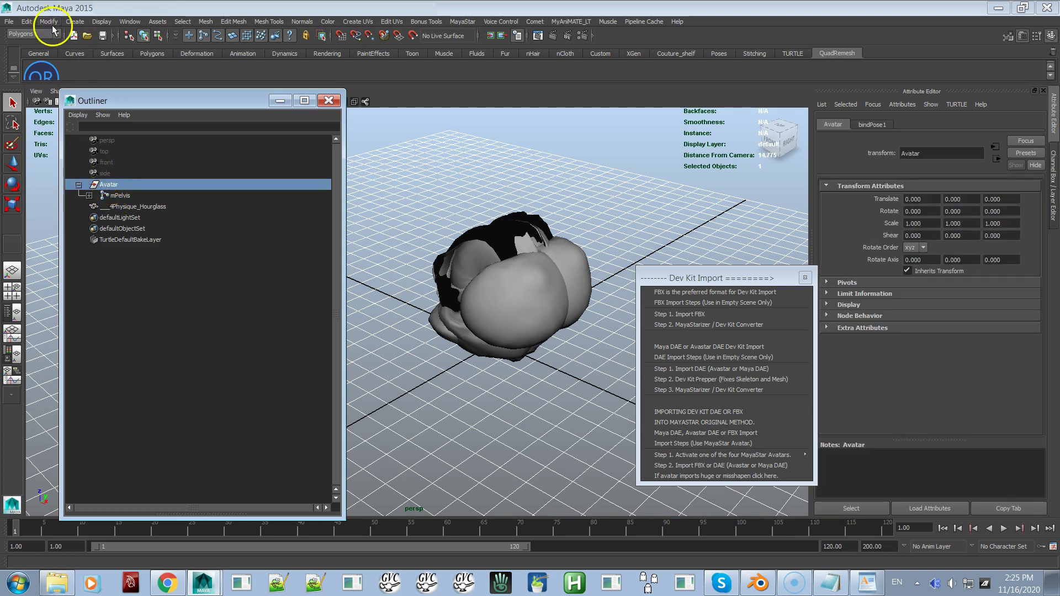
pyautogui.click(28, 23)
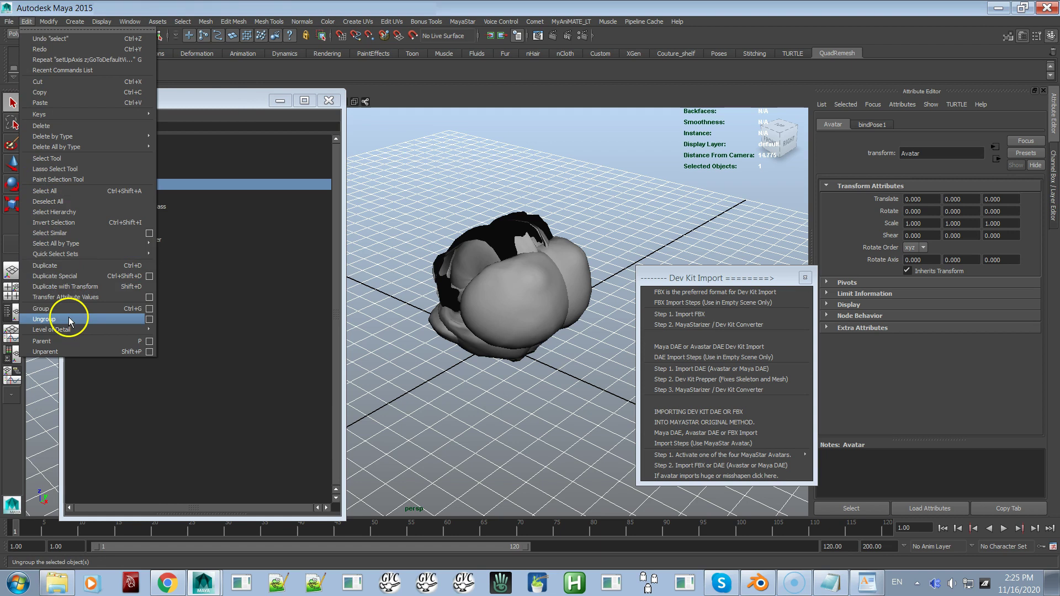
pyautogui.click(71, 310)
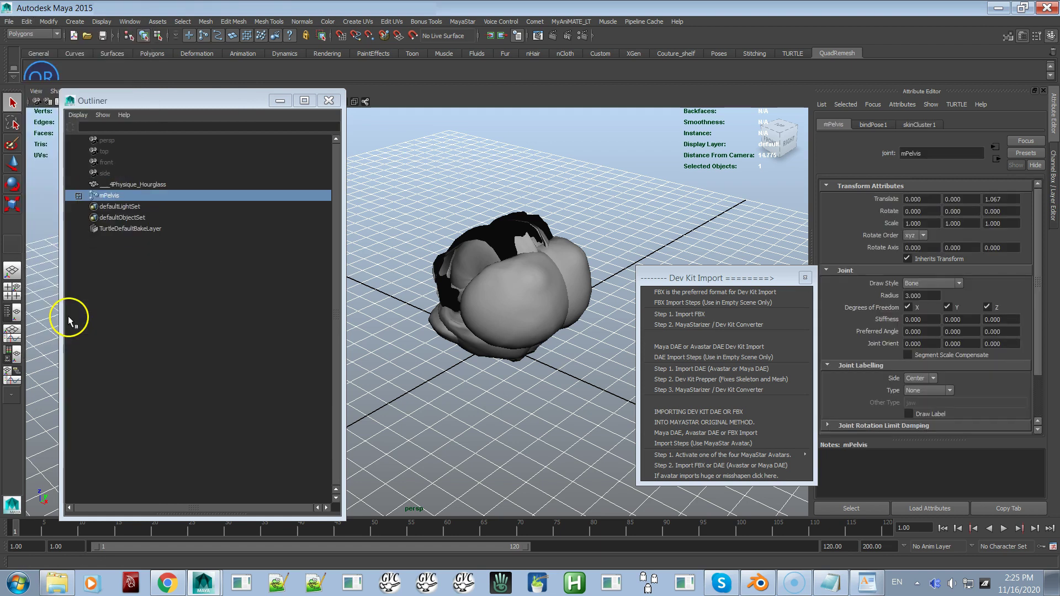
pyautogui.click(116, 196)
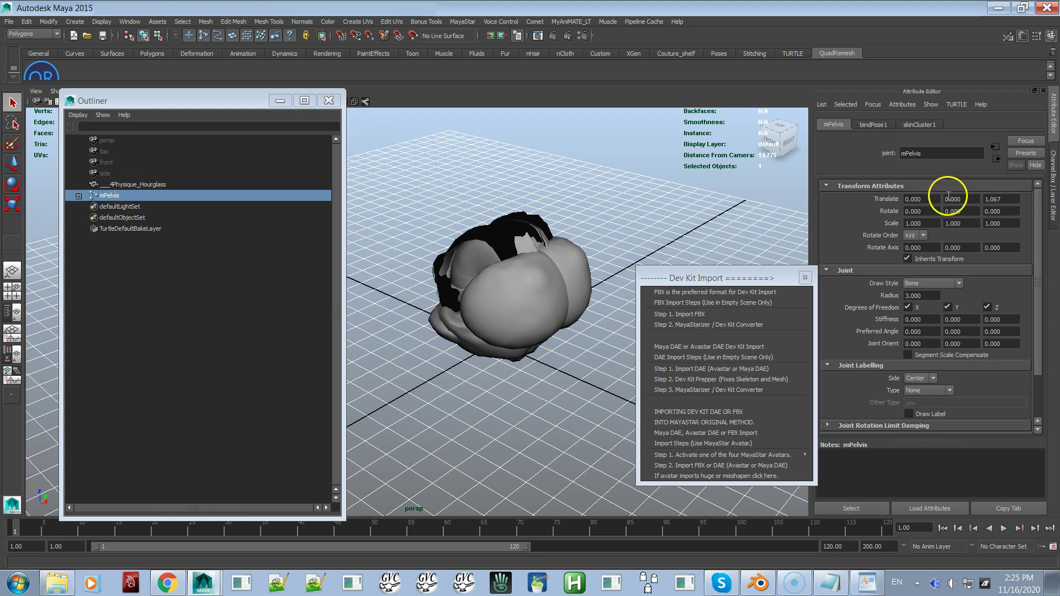
pyautogui.click(1055, 163)
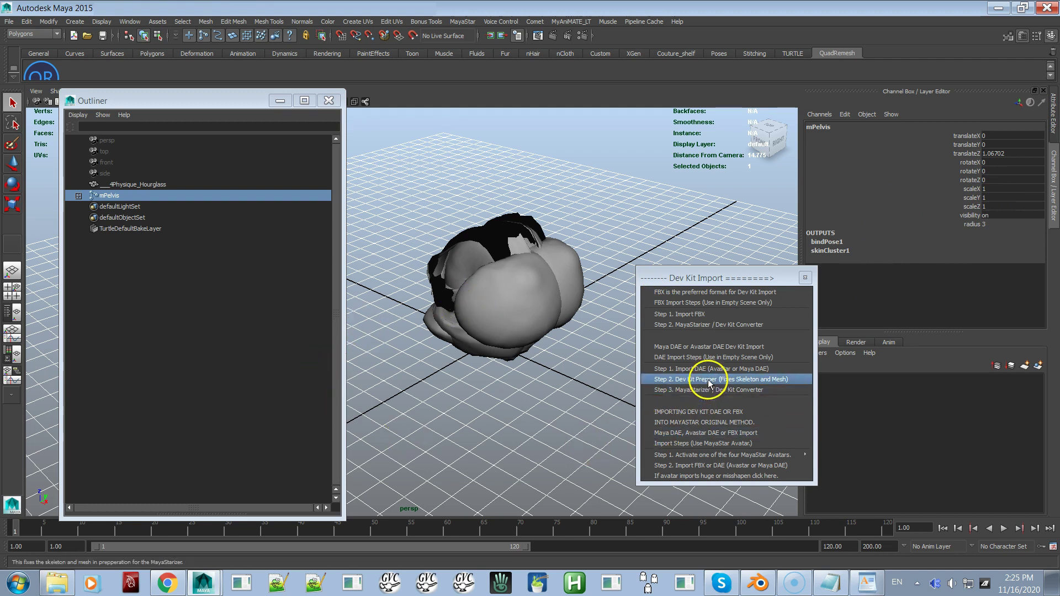
# Run Step 3 MayaStarizer with Female and Bento Skeleton ticked to convert the devkit.
pyautogui.click(715, 390)
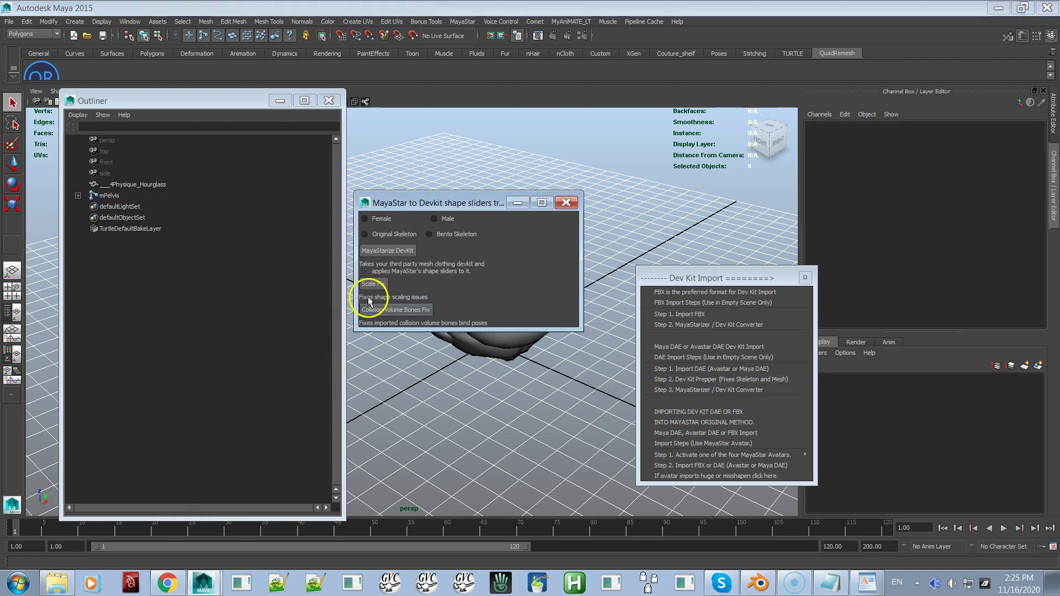
pyautogui.click(365, 219)
pyautogui.click(429, 234)
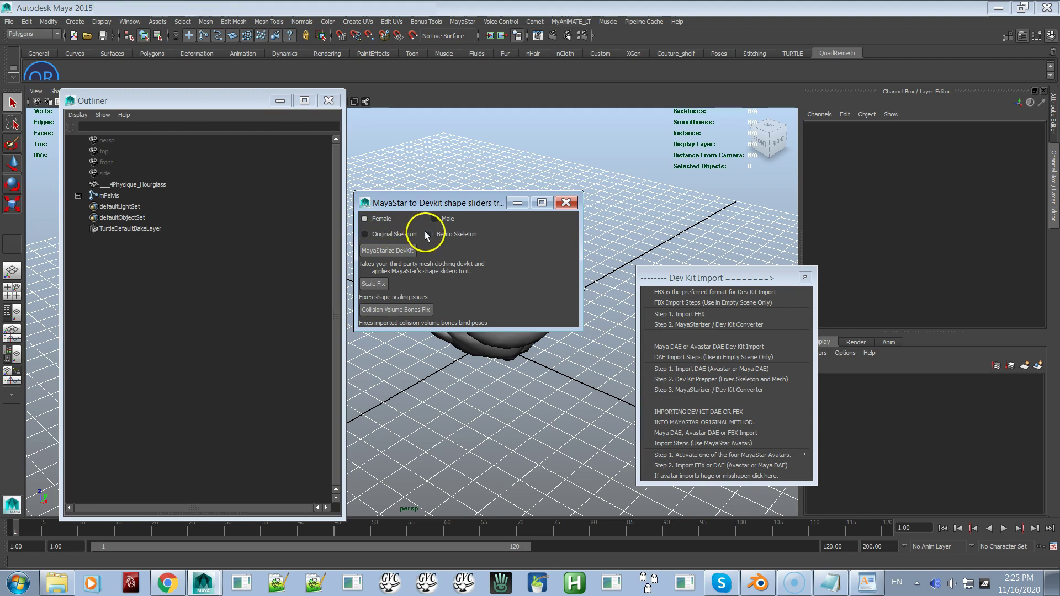
pyautogui.click(405, 250)
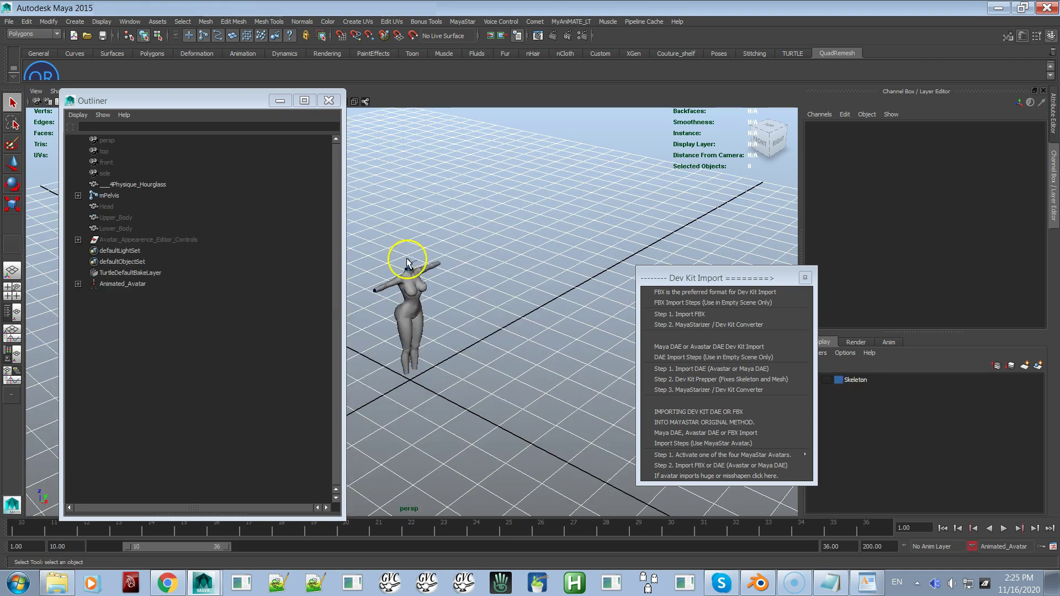
# Tumble, pan and dolly the camera to a frontal, centred view of the whole avatar.
pyautogui.keyDown('alt'); pyautogui.moveTo(467, 315); pyautogui.dragTo(391, 322); pyautogui.keyUp('alt')
pyautogui.keyDown('alt'); pyautogui.moveTo(391, 323); pyautogui.dragTo(491, 347, button='middle'); pyautogui.keyUp('alt')
pyautogui.keyDown('alt'); pyautogui.moveTo(497, 307); pyautogui.dragTo(516, 372); pyautogui.keyUp('alt')
pyautogui.keyDown('alt'); pyautogui.moveTo(516, 371); pyautogui.dragTo(502, 420, button='right'); pyautogui.keyUp('alt')
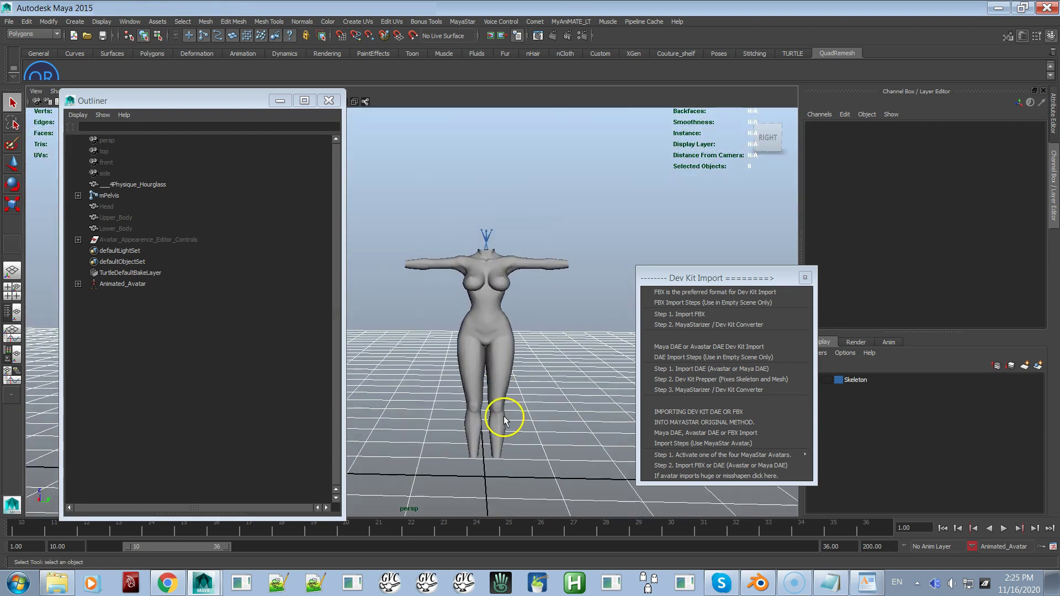
# Create a custom bind pose from MayaStar's Skin Weight Tools menu.
pyautogui.click(467, 23)
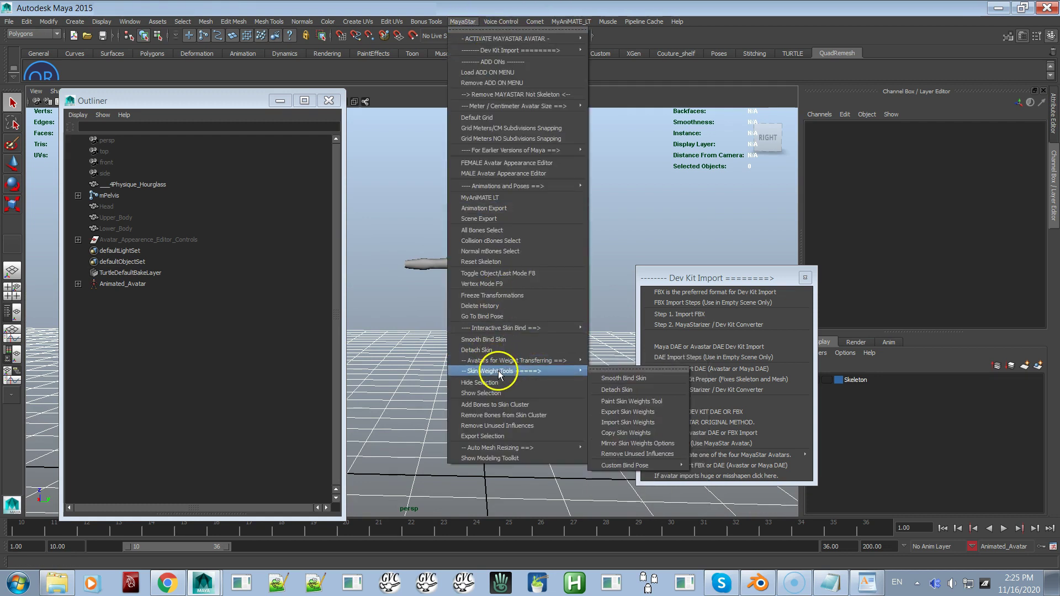
pyautogui.moveTo(574, 371)
pyautogui.moveTo(639, 466)
pyautogui.click(712, 472)
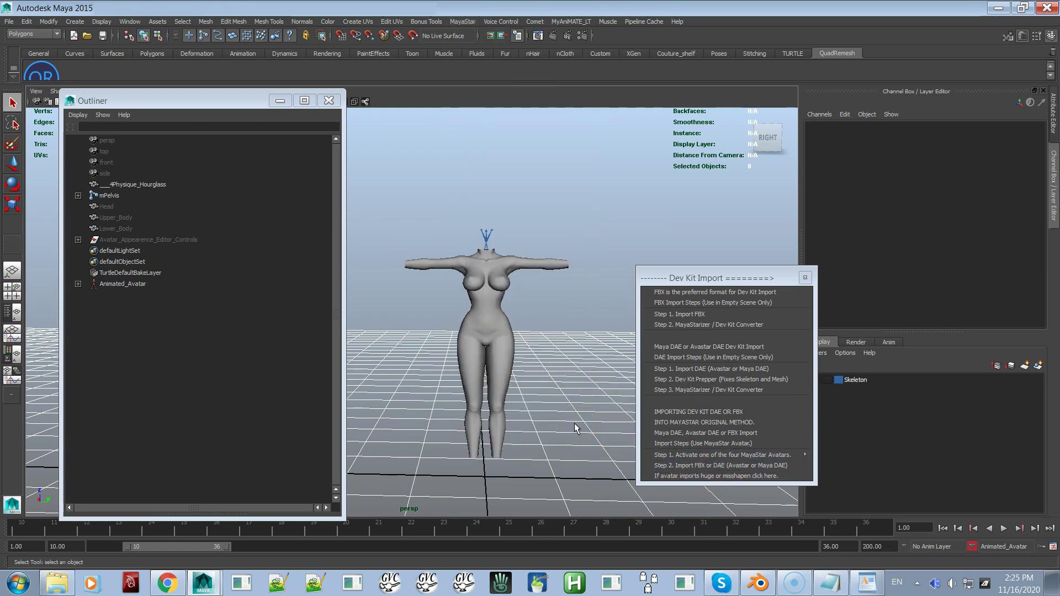
# Close the Dev Kit Import panel, select the hourglass body mesh, and zoom in close.
pyautogui.keyDown('alt'); pyautogui.moveTo(559, 362); pyautogui.dragTo(552, 411); pyautogui.keyUp('alt')
pyautogui.scroll(2, 547, 431)
pyautogui.scroll(2, 563, 454)
pyautogui.scroll(2, 580, 420)
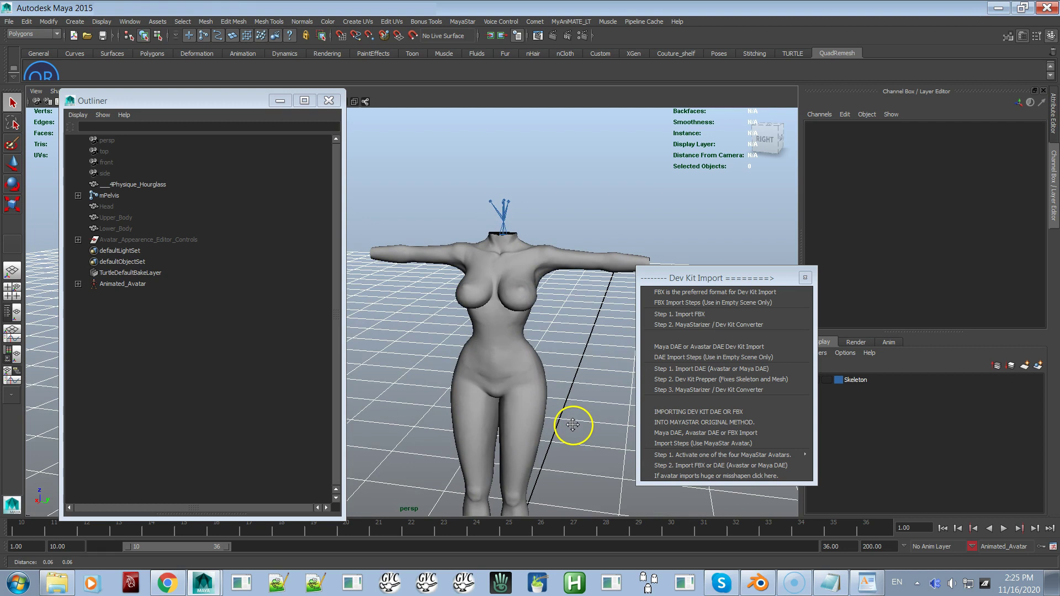
pyautogui.click(806, 278)
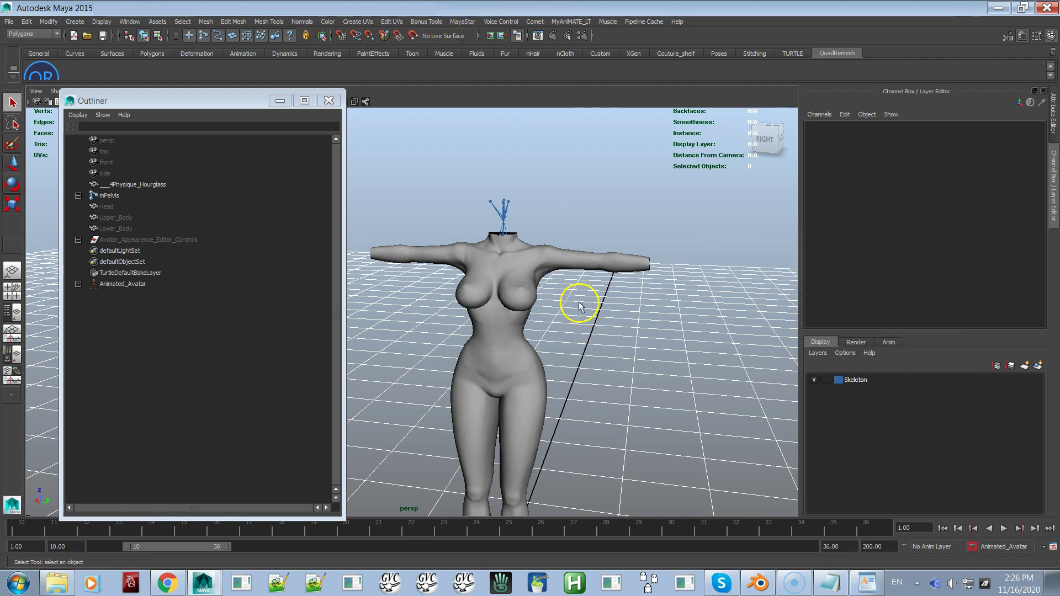
pyautogui.click(575, 269)
pyautogui.scroll(5, 575, 351)
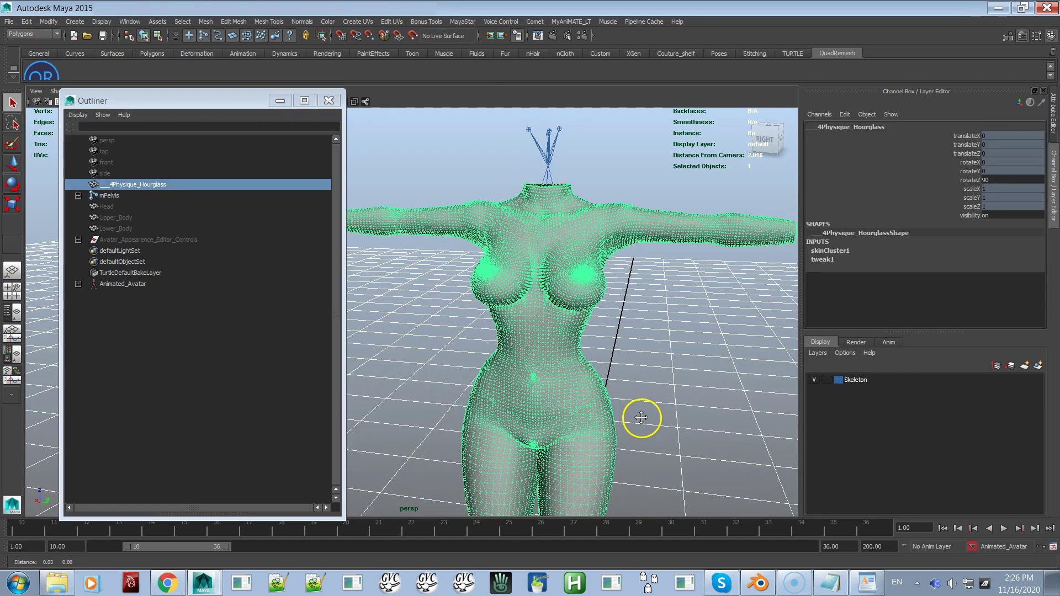
pyautogui.keyDown('alt'); pyautogui.moveTo(641, 418); pyautogui.dragTo(612, 395); pyautogui.keyUp('alt')
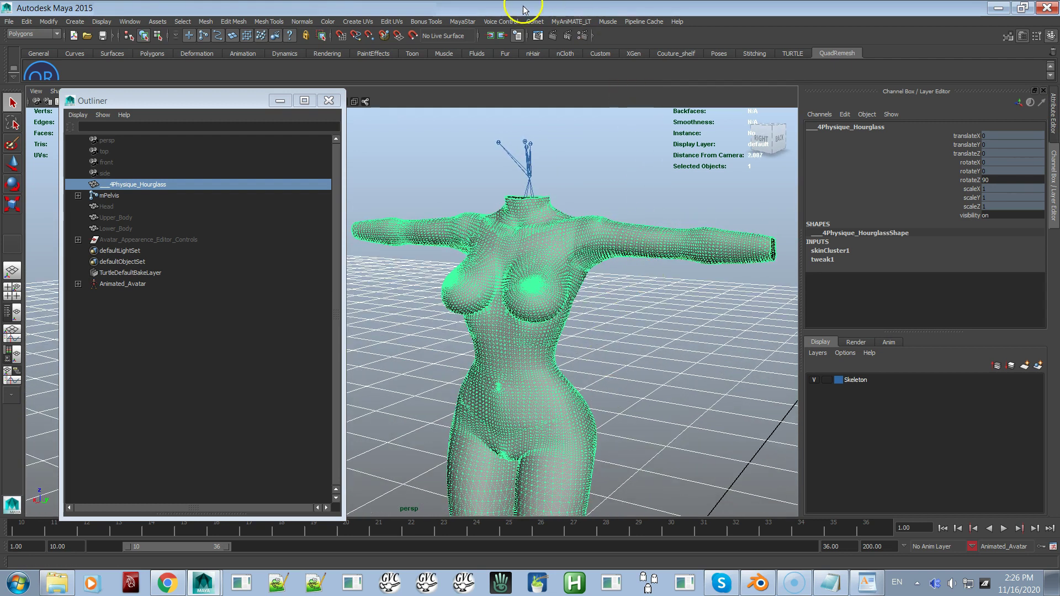
# Tear off the MayaStar menu into a floating panel and move it aside.
pyautogui.click(459, 22)
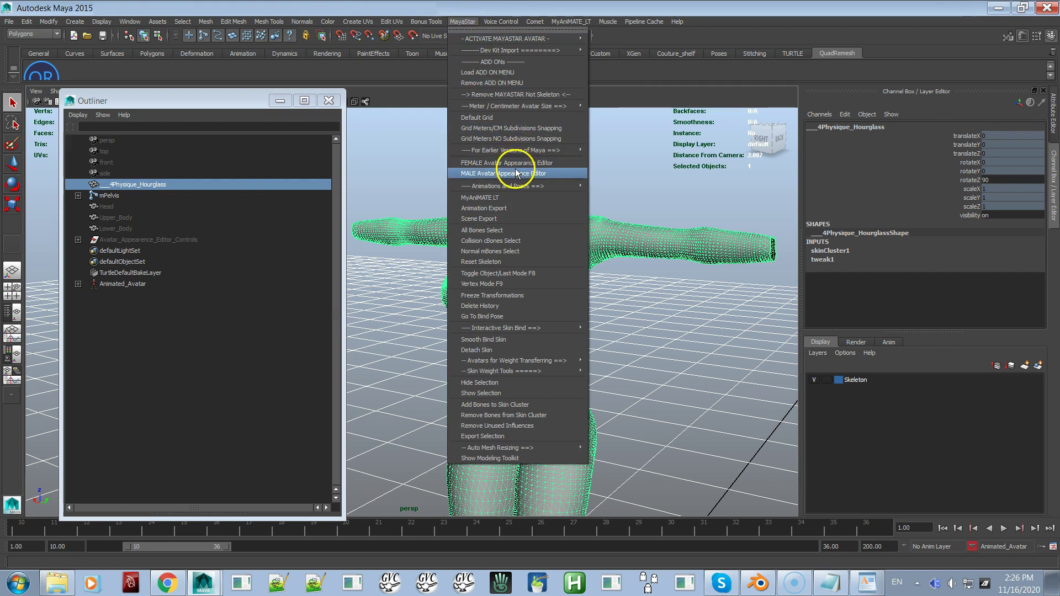
pyautogui.moveTo(501, 25)
pyautogui.click(472, 31)
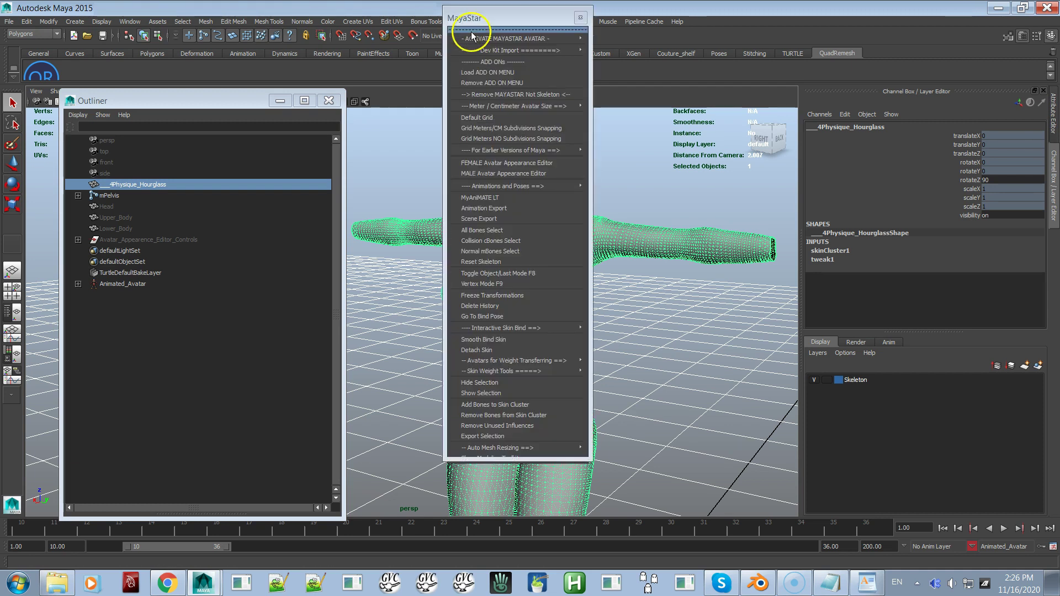
pyautogui.moveTo(478, 21); pyautogui.dragTo(886, 79)
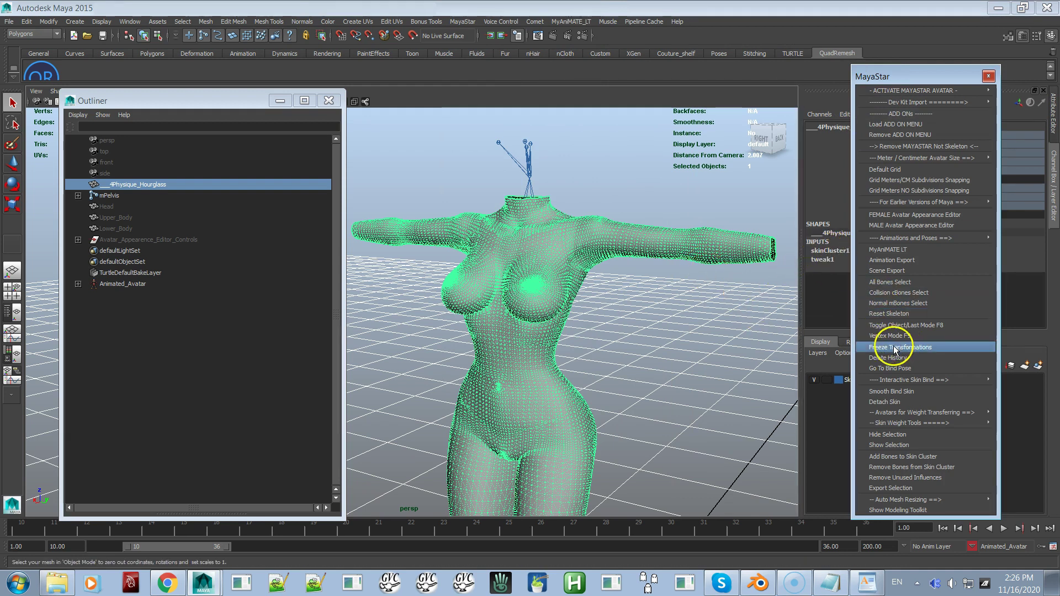
# Detach the hourglass mesh's skin from the skeleton and start File > Export Selection.
pyautogui.click(895, 402)
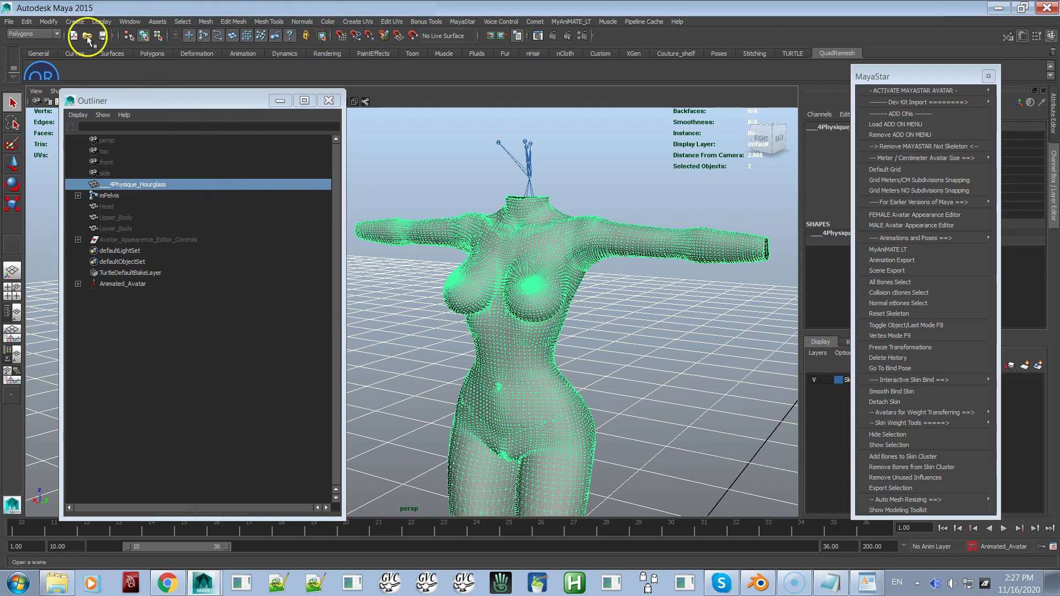
pyautogui.click(9, 22)
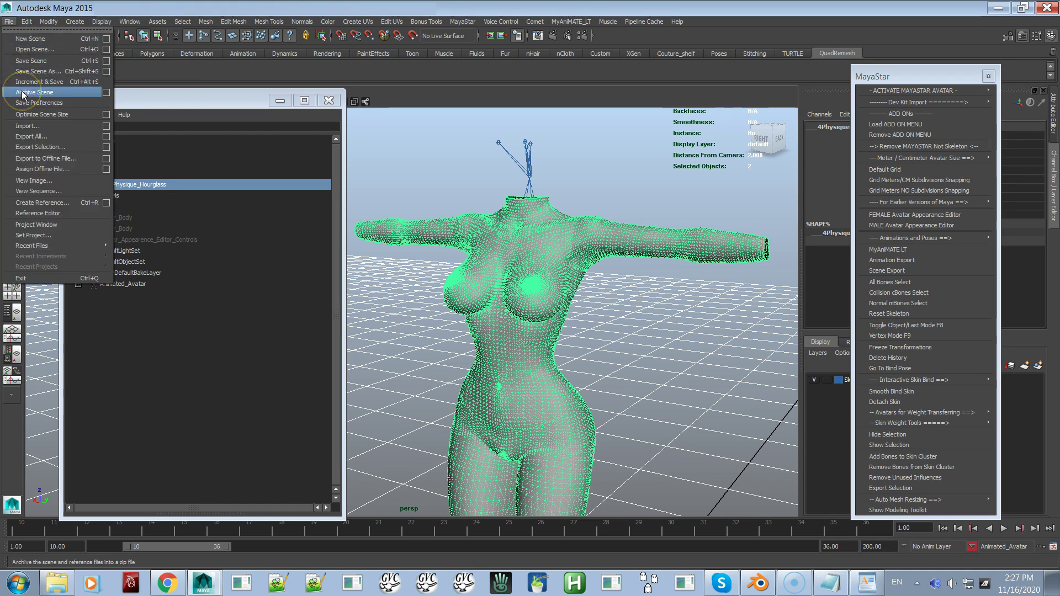
pyautogui.click(38, 147)
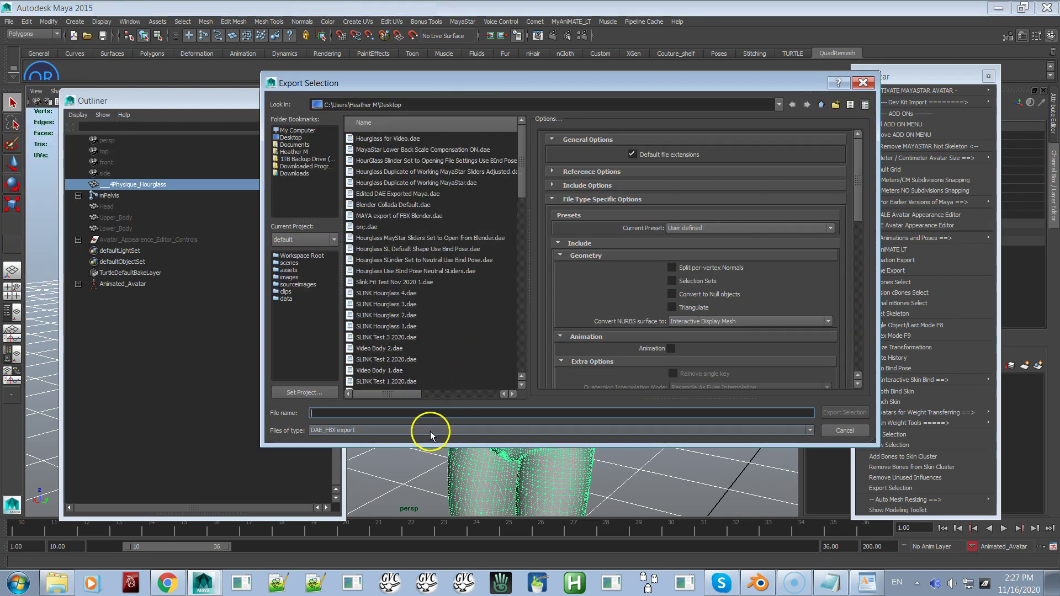
# Export the selected mesh as OBJexport, overwriting Video Unrigged.obj on the Desktop.
pyautogui.click(430, 432)
pyautogui.click(437, 437)
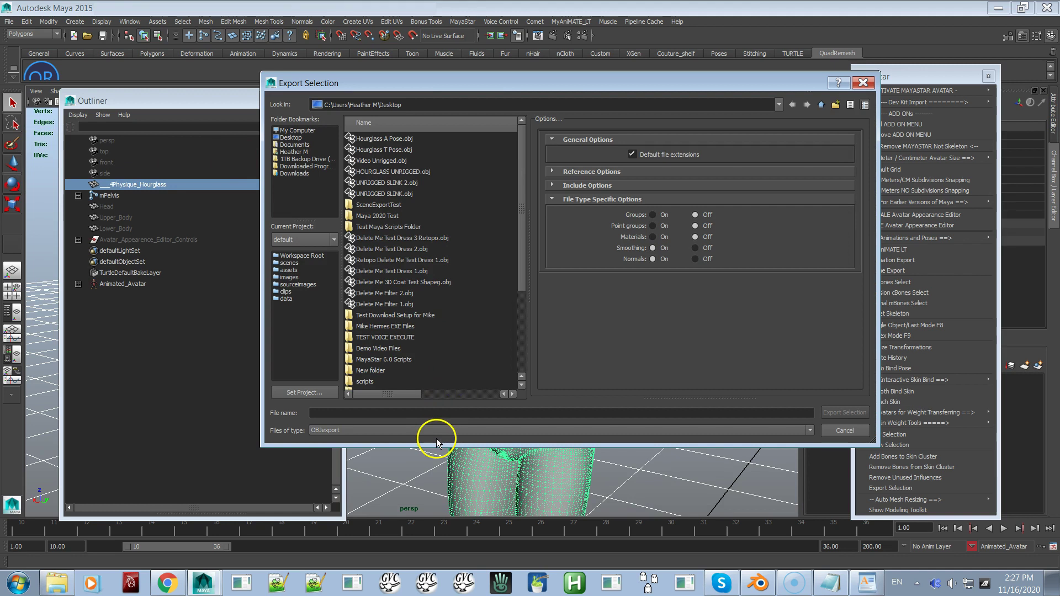
pyautogui.doubleClick(380, 162)
pyautogui.click(557, 279)
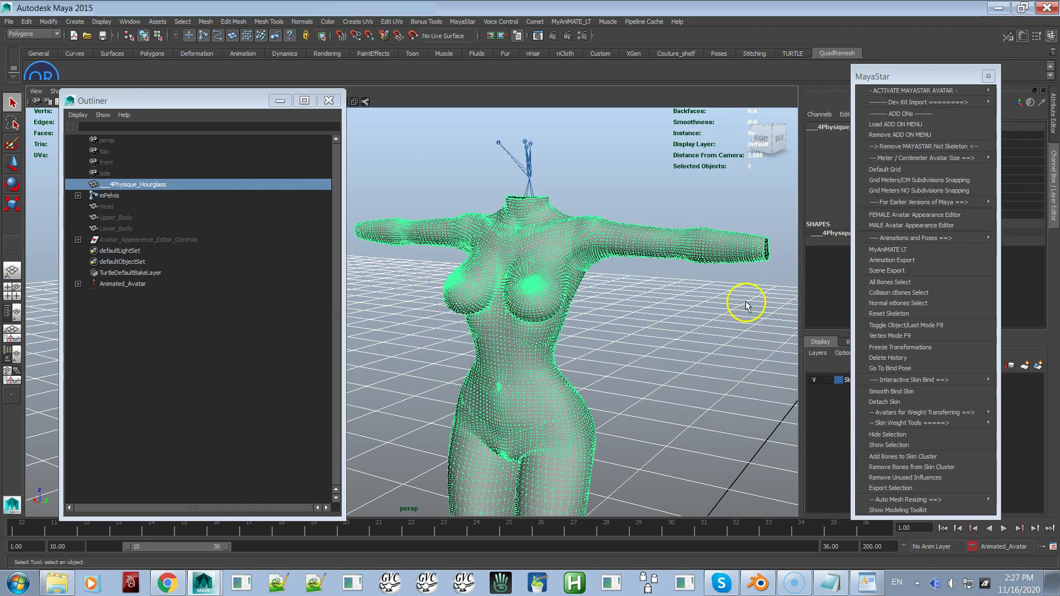
# Select the hourglass body mesh and close the floating MayaStar panel.
pyautogui.click(634, 239)
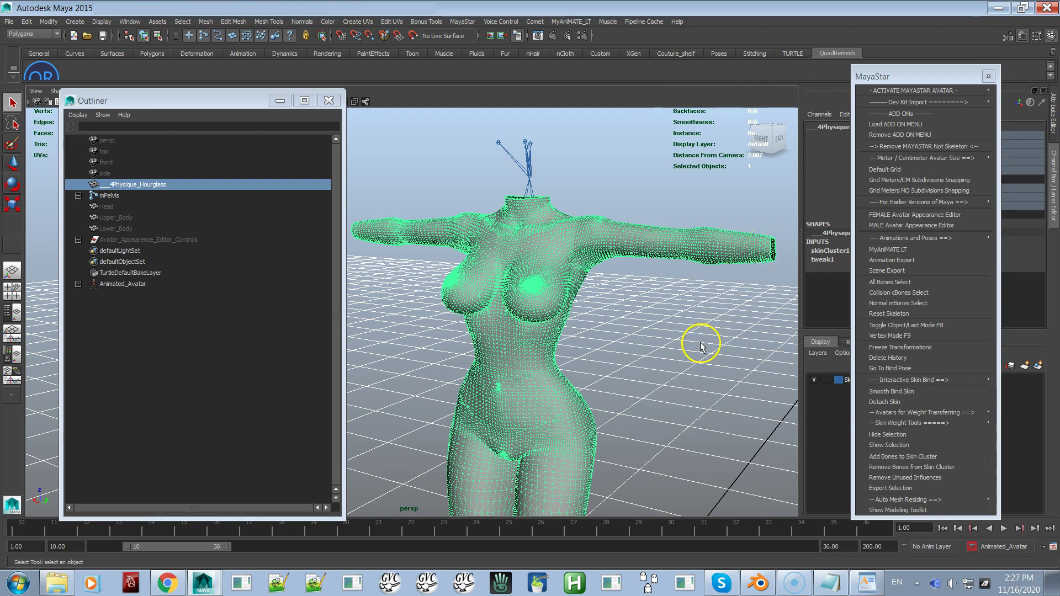
pyautogui.keyDown('alt'); pyautogui.moveTo(694, 347); pyautogui.dragTo(721, 343); pyautogui.keyUp('alt')
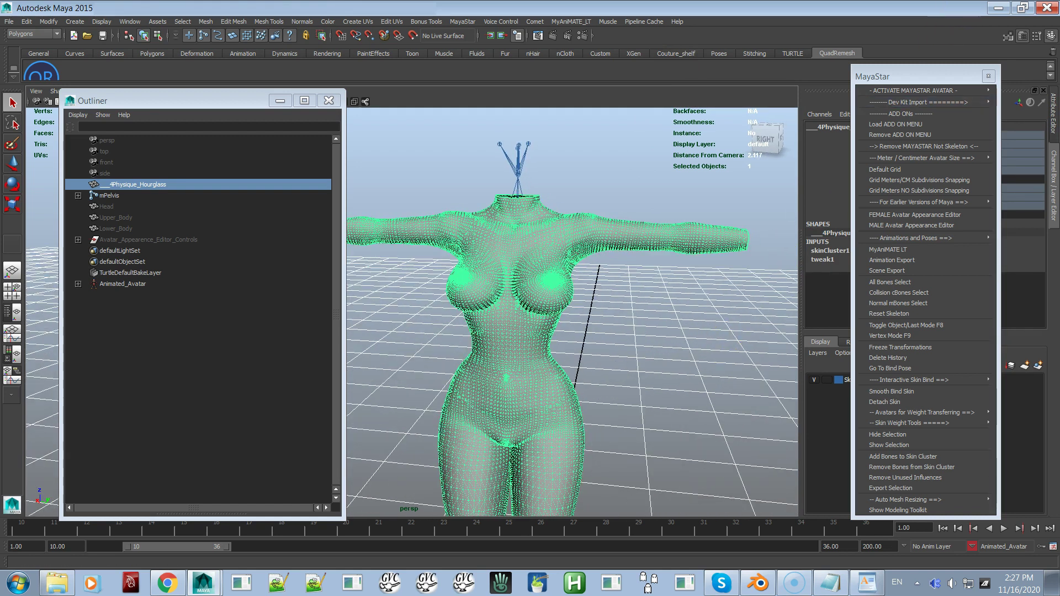
pyautogui.click(989, 76)
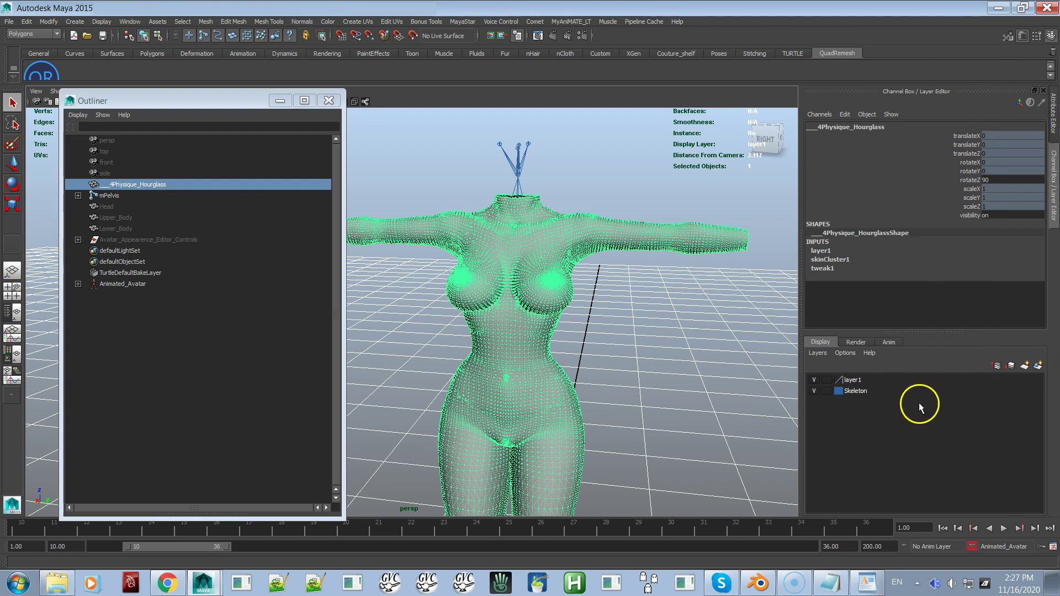
# Rename the new layer1 display layer to ORIGINAL_RIGGED and hide it.
pyautogui.doubleClick(868, 382)
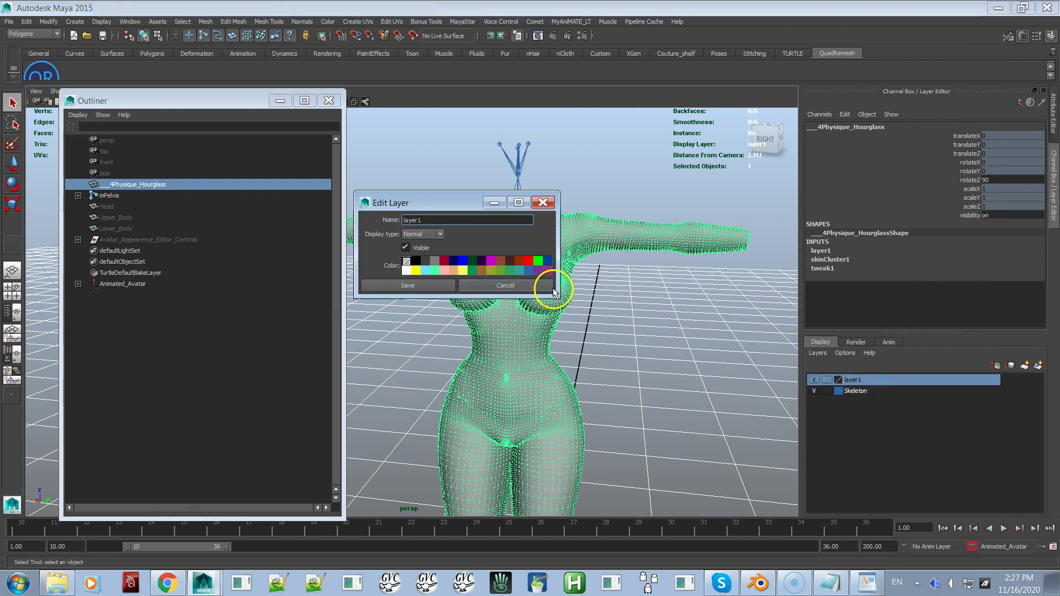
pyautogui.moveTo(473, 220); pyautogui.dragTo(372, 232)
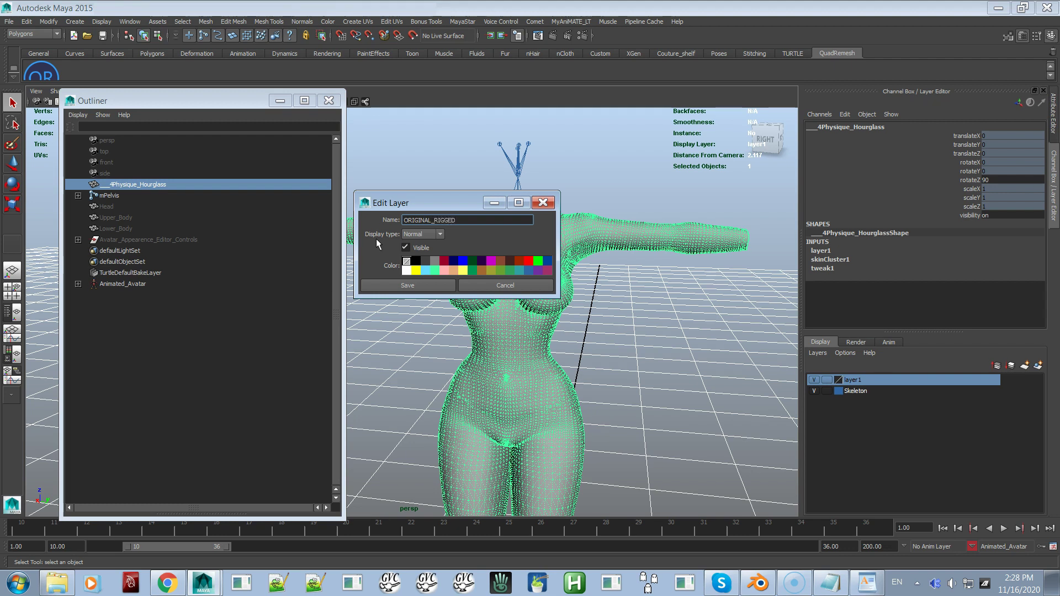
pyautogui.click(397, 287)
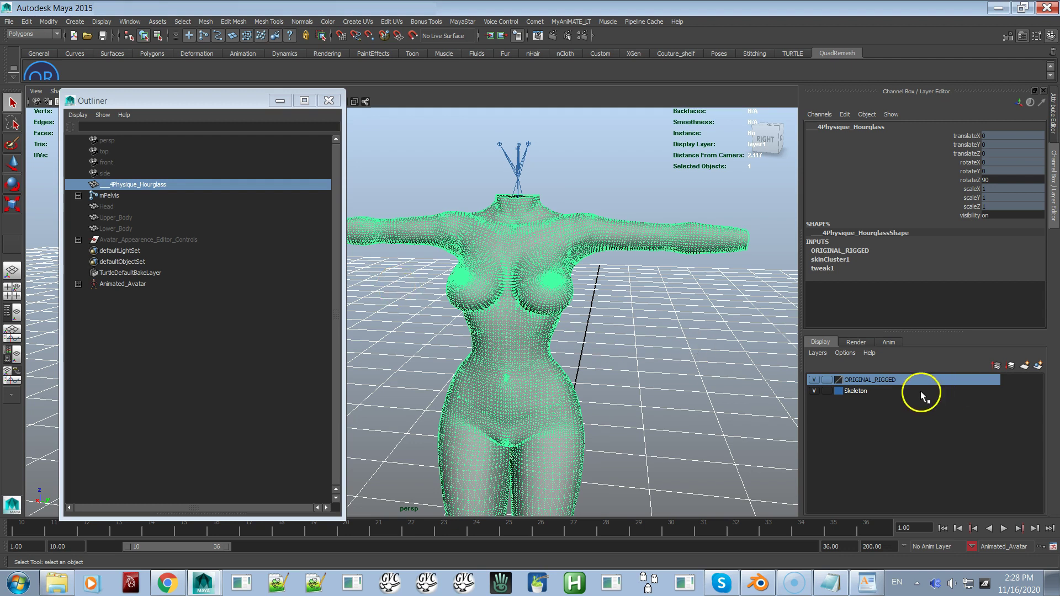
pyautogui.click(815, 381)
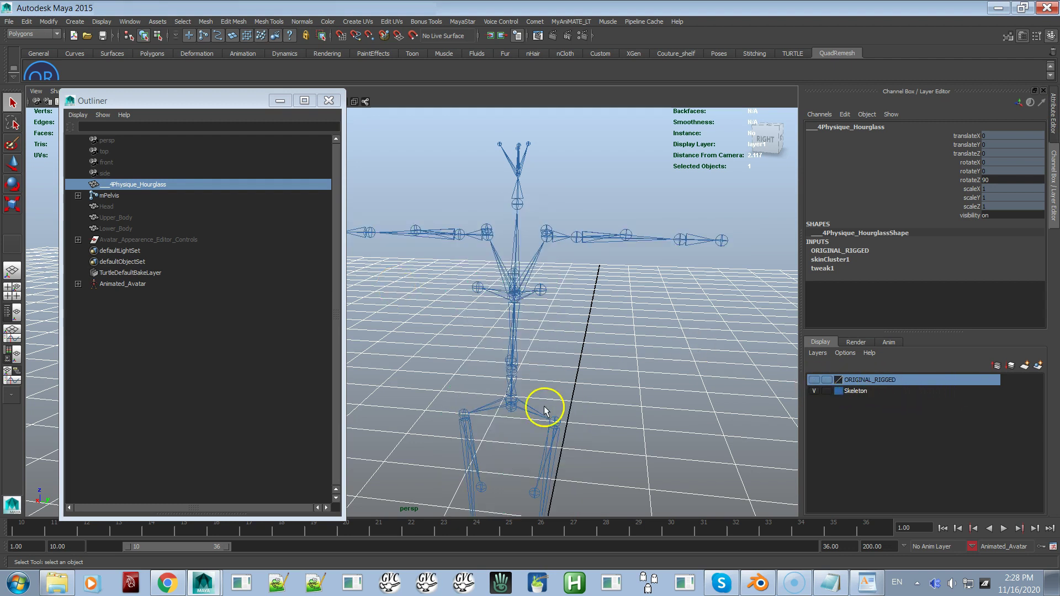
# Import Video Unrigged.obj and rename the imported _Mesh to OBJ in the Channel Box.
pyautogui.click(8, 21)
pyautogui.click(58, 130)
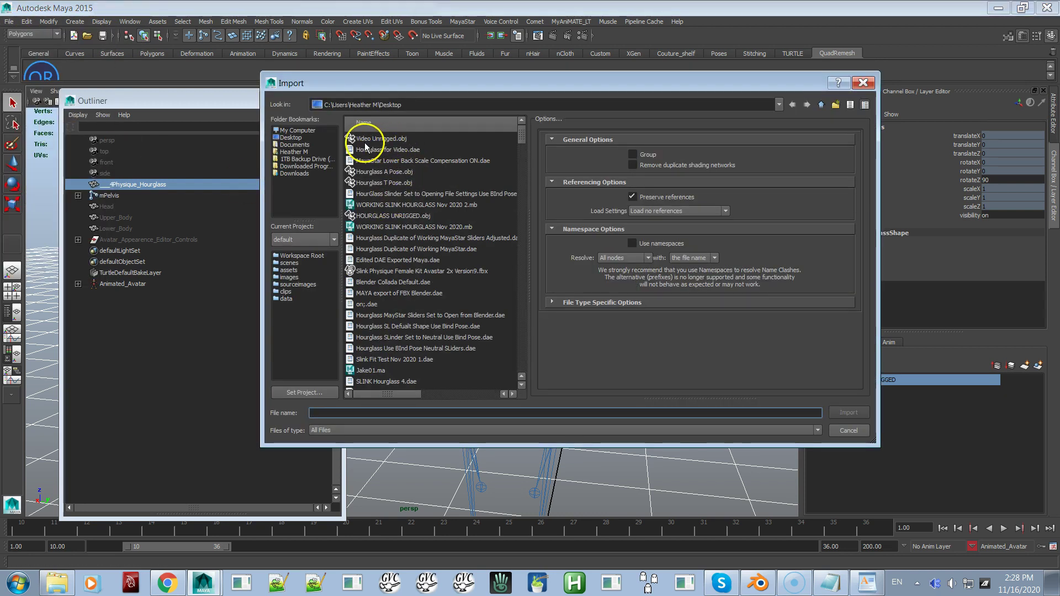
pyautogui.doubleClick(375, 139)
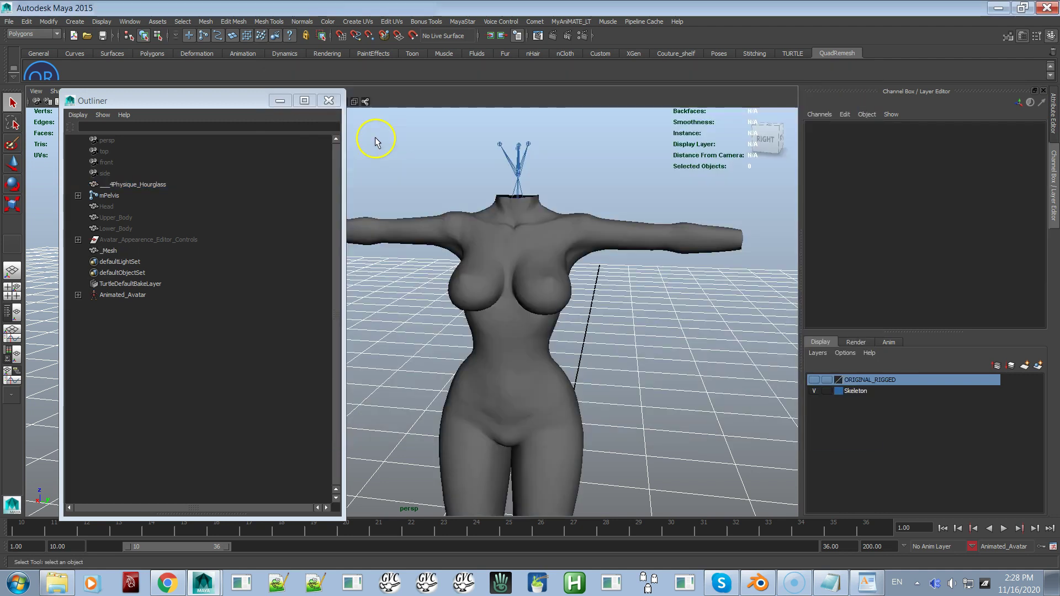
pyautogui.click(569, 227)
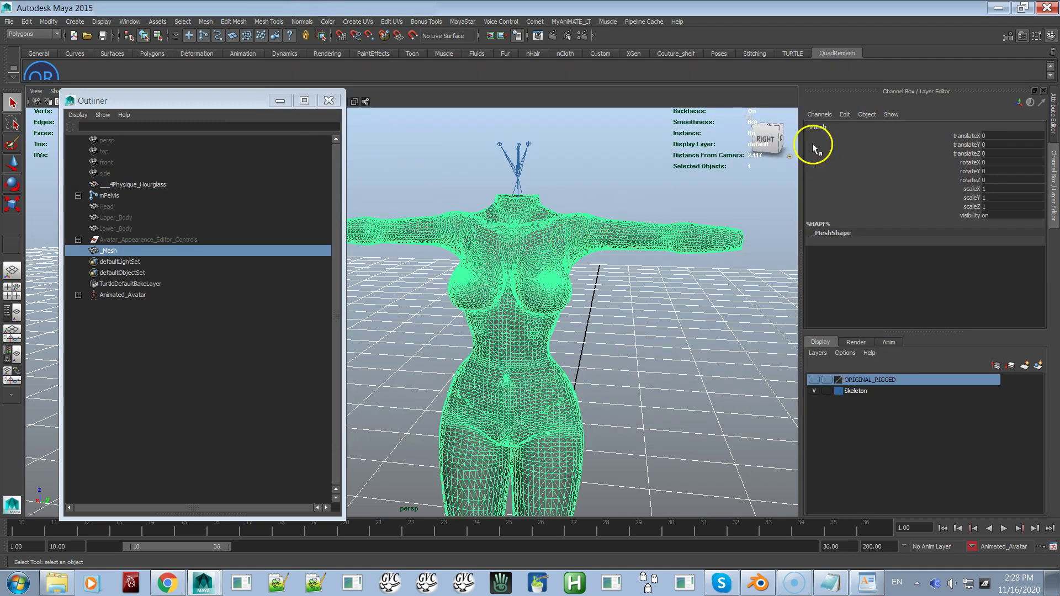
pyautogui.doubleClick(827, 126)
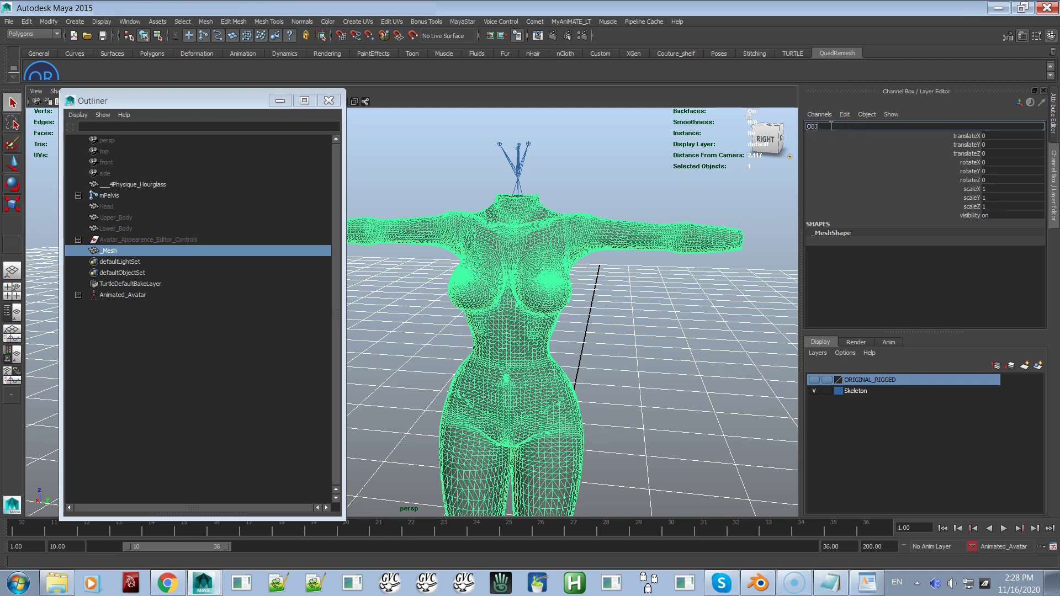
pyautogui.press('Return')
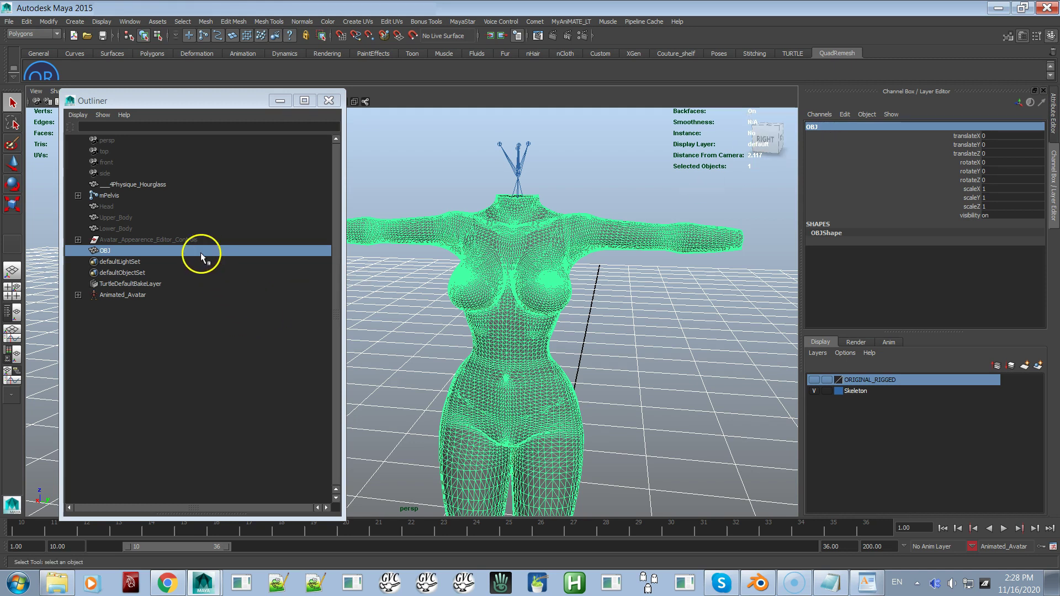
# Put OBJ on a new display layer, named OBJ_Imported after a duplicate-name warning.
pyautogui.click(1039, 367)
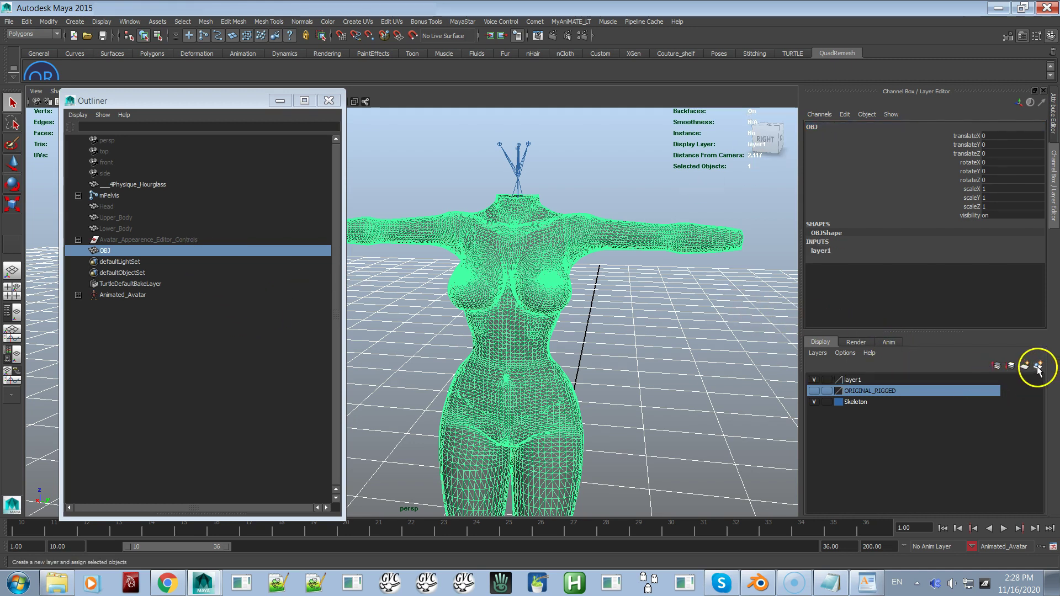
pyautogui.doubleClick(865, 381)
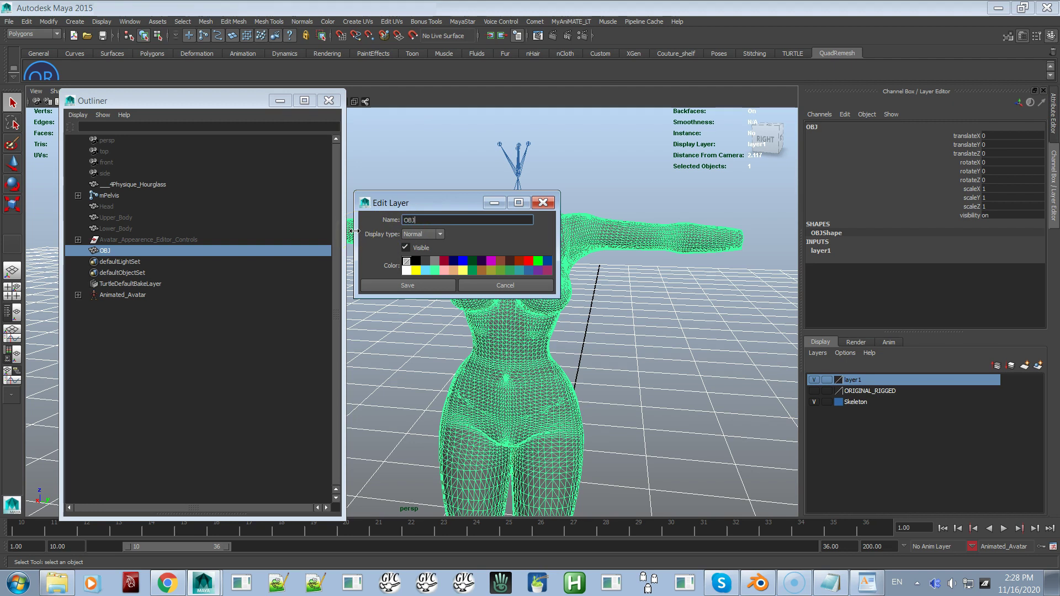
pyautogui.click(383, 288)
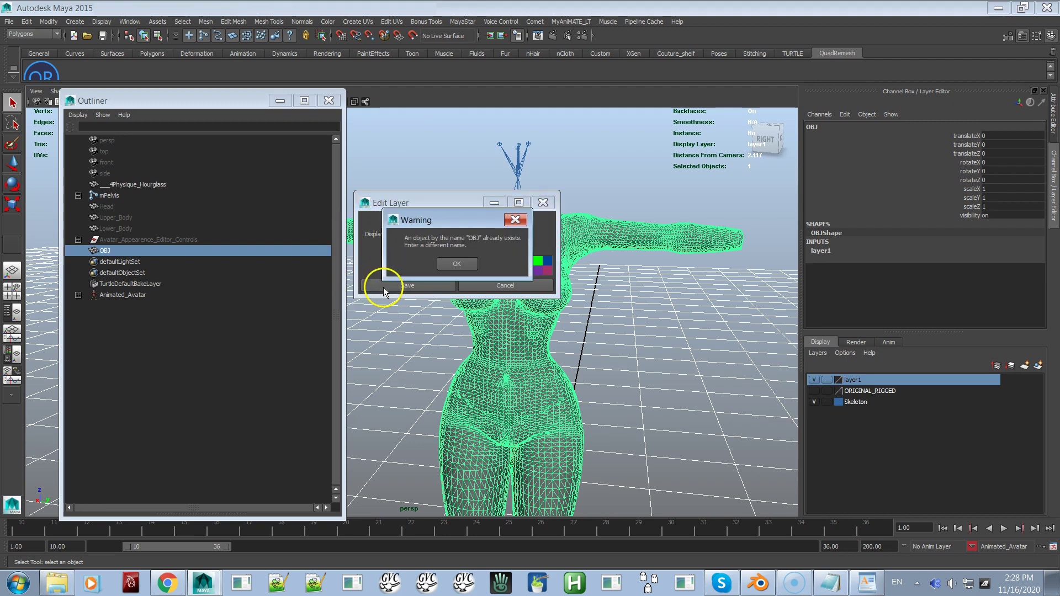
pyautogui.click(444, 264)
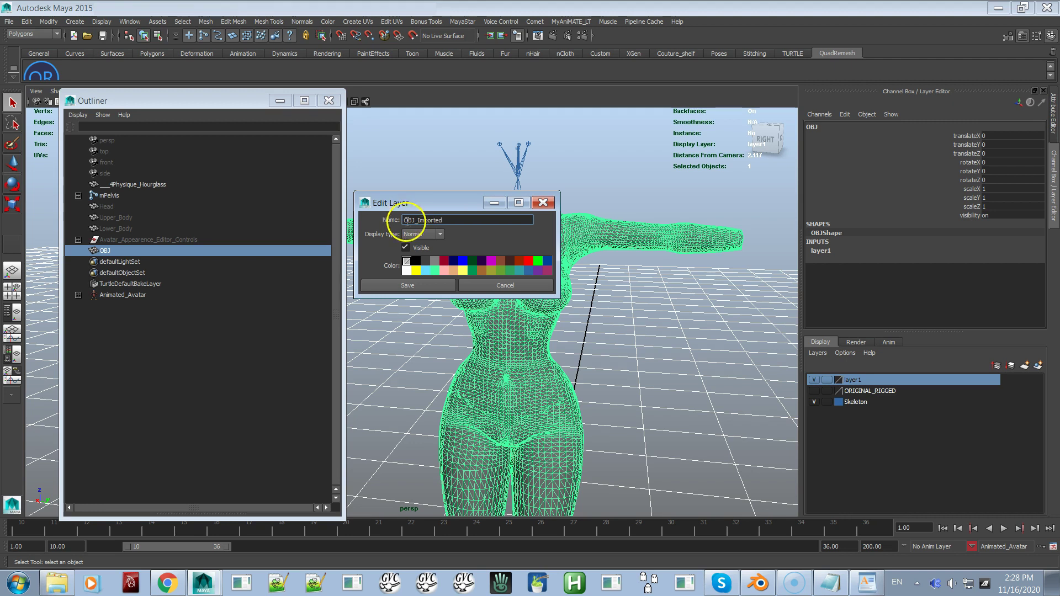
pyautogui.click(437, 284)
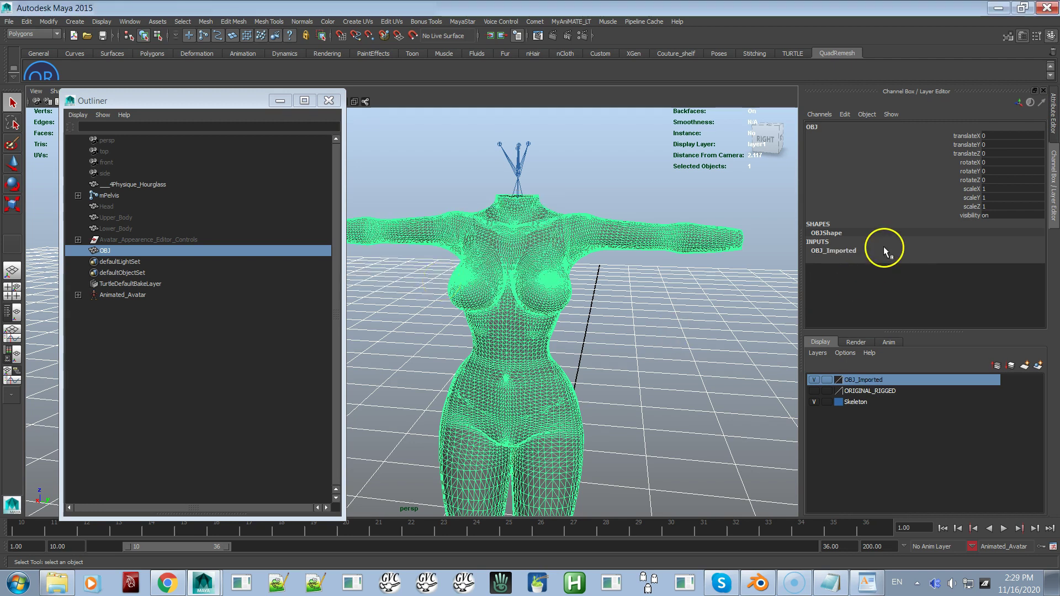
# Show the ORIGINAL_RIGGED body alongside the visible OBJ_Imported mesh.
pyautogui.click(815, 380)
pyautogui.click(815, 380)
pyautogui.click(727, 362)
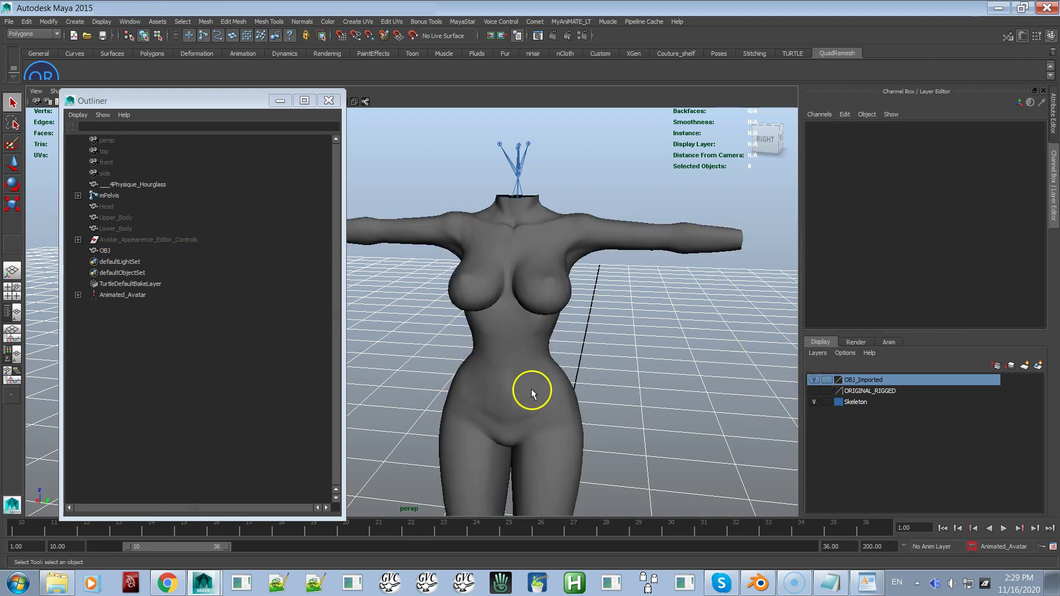
pyautogui.click(814, 391)
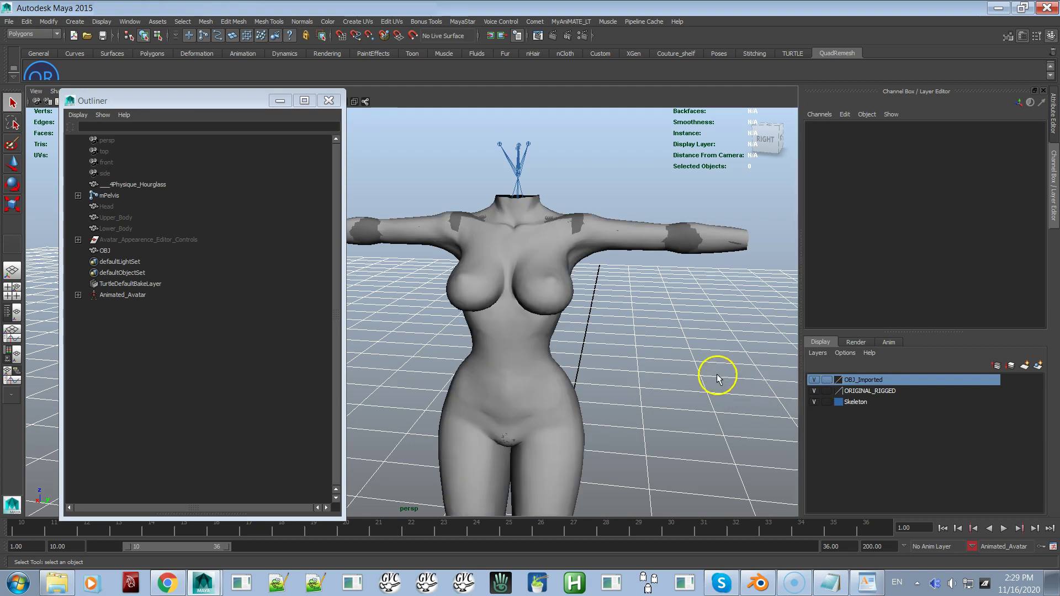
# Inspect the overlap along the left arm, selecting the elbow joint and the OBJ mesh.
pyautogui.keyDown('alt'); pyautogui.moveTo(644, 338); pyautogui.dragTo(679, 364, button='middle'); pyautogui.keyUp('alt')
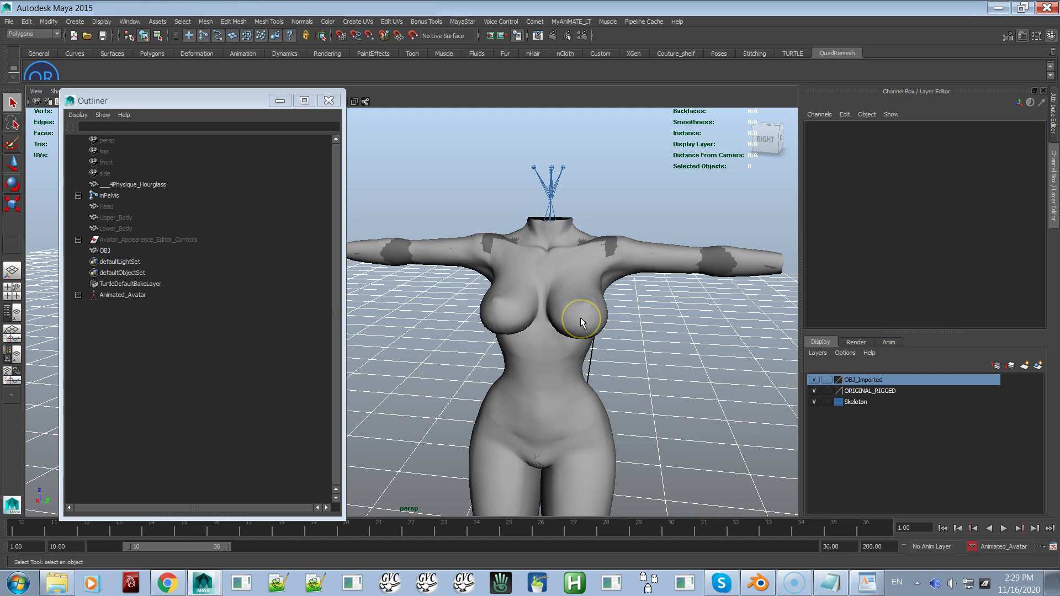
pyautogui.moveTo(618, 353)
pyautogui.keyDown('alt'); pyautogui.mouseDown()
pyautogui.moveTo(490, 370)
pyautogui.moveTo(452, 356)
pyautogui.moveTo(613, 359)
pyautogui.mouseUp(); pyautogui.keyUp('alt')
pyautogui.keyDown('alt'); pyautogui.moveTo(511, 315); pyautogui.dragTo(421, 307); pyautogui.keyUp('alt')
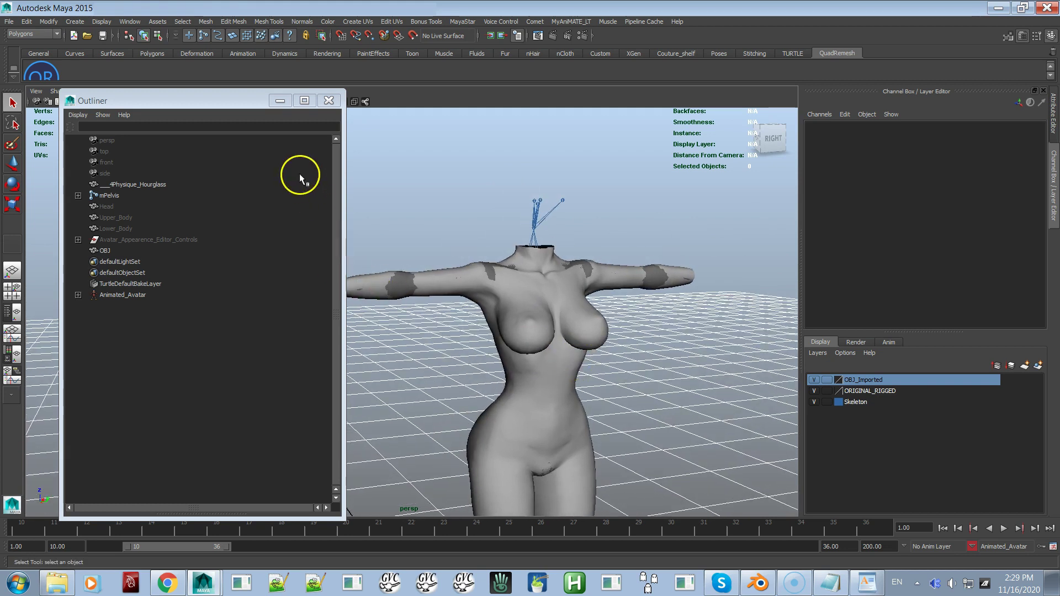
pyautogui.keyDown('alt'); pyautogui.moveTo(389, 206); pyautogui.dragTo(527, 345, button='right'); pyautogui.keyUp('alt')
pyautogui.keyDown('alt'); pyautogui.moveTo(528, 345); pyautogui.dragTo(599, 366); pyautogui.keyUp('alt')
pyautogui.click(566, 290)
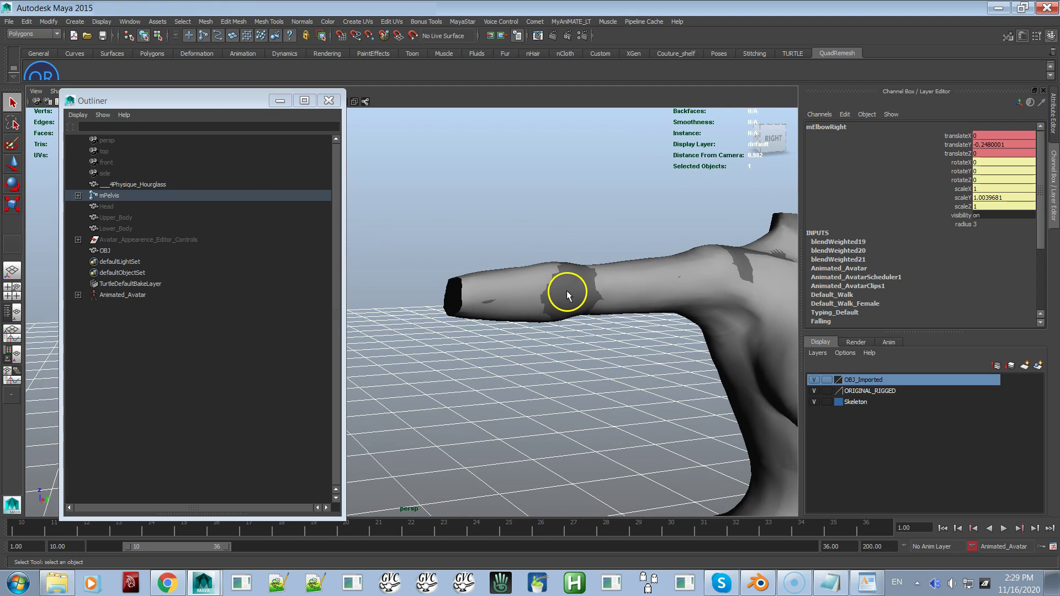
pyautogui.click(571, 269)
pyautogui.keyDown('alt'); pyautogui.moveTo(535, 331); pyautogui.dragTo(551, 374, button='right'); pyautogui.keyUp('alt')
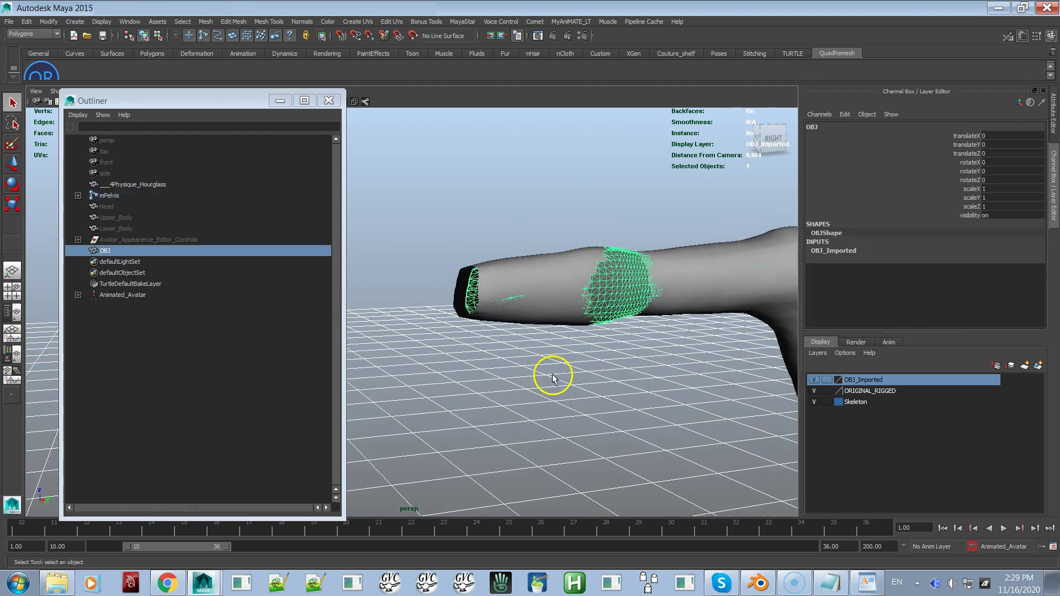
pyautogui.keyDown('alt'); pyautogui.moveTo(552, 374); pyautogui.dragTo(478, 386, button='middle'); pyautogui.keyUp('alt')
pyautogui.keyDown('alt'); pyautogui.moveTo(478, 387); pyautogui.dragTo(480, 325, button='right'); pyautogui.keyUp('alt')
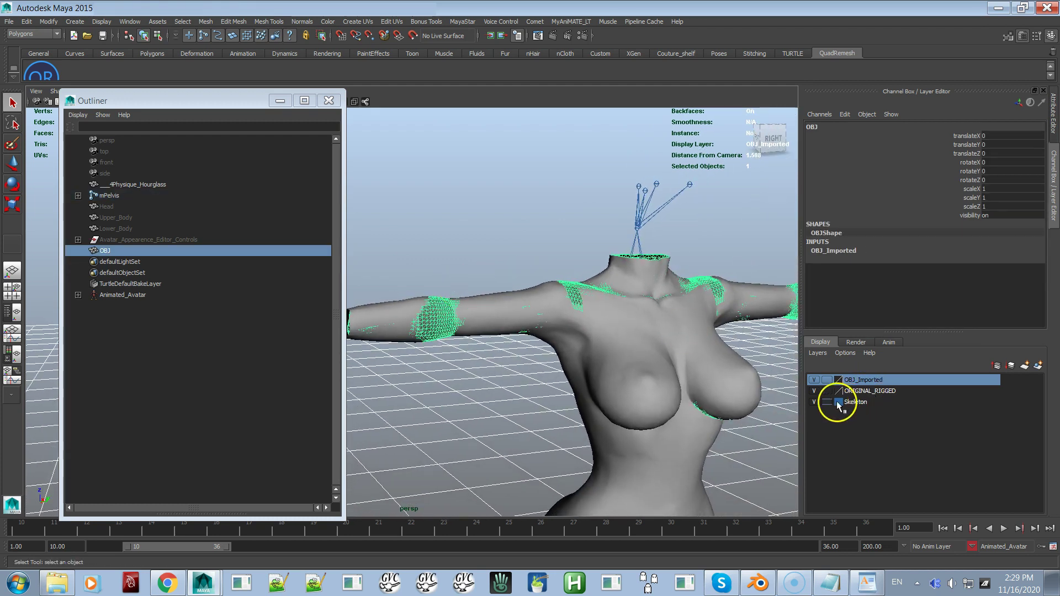
# Hide the Skeleton layer and inspect the overlap around the shoulder and neck opening.
pyautogui.click(814, 402)
pyautogui.moveTo(635, 415)
pyautogui.keyDown('alt'); pyautogui.mouseDown(button='middle')
pyautogui.moveTo(623, 418)
pyautogui.moveTo(634, 419)
pyautogui.mouseUp(button='middle'); pyautogui.keyUp('alt')
pyautogui.keyDown('alt'); pyautogui.moveTo(635, 419); pyautogui.dragTo(510, 387); pyautogui.keyUp('alt')
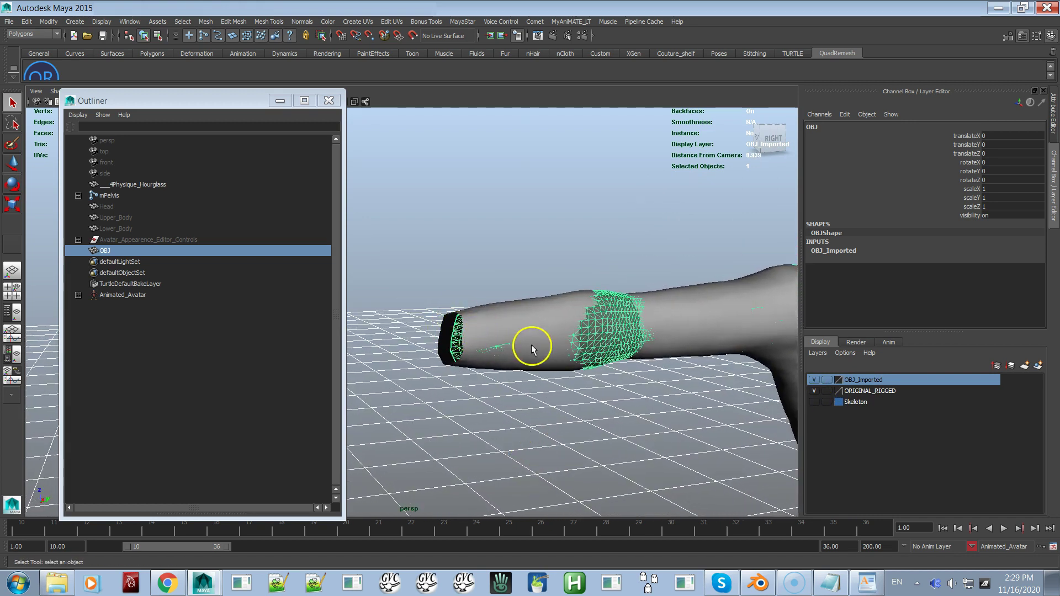
pyautogui.keyDown('alt'); pyautogui.moveTo(561, 386); pyautogui.dragTo(601, 379, button='right'); pyautogui.keyUp('alt')
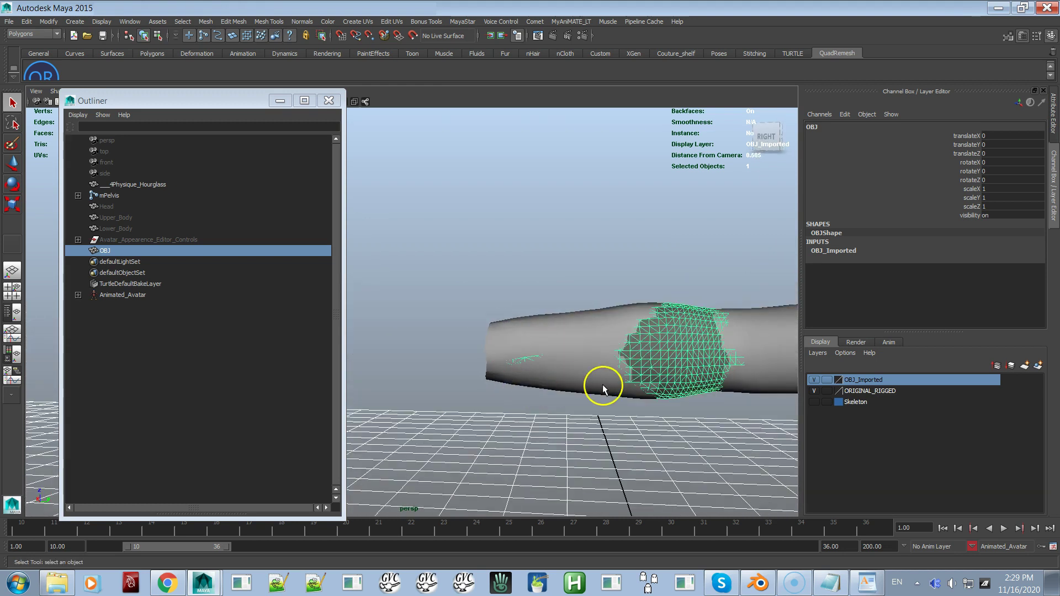
pyautogui.keyDown('alt'); pyautogui.moveTo(601, 379); pyautogui.dragTo(329, 417, button='middle'); pyautogui.keyUp('alt')
pyautogui.keyDown('alt'); pyautogui.moveTo(329, 416); pyautogui.dragTo(623, 354); pyautogui.keyUp('alt')
pyautogui.keyDown('alt'); pyautogui.moveTo(544, 315); pyautogui.dragTo(618, 333); pyautogui.keyUp('alt')
pyautogui.keyDown('alt'); pyautogui.moveTo(618, 334); pyautogui.dragTo(516, 284, button='middle'); pyautogui.keyUp('alt')
pyautogui.keyDown('alt'); pyautogui.moveTo(516, 284); pyautogui.dragTo(540, 338, button='right'); pyautogui.keyUp('alt')
pyautogui.moveTo(539, 339)
pyautogui.keyDown('alt'); pyautogui.mouseDown()
pyautogui.moveTo(559, 303)
pyautogui.moveTo(540, 330)
pyautogui.mouseUp(); pyautogui.keyUp('alt')
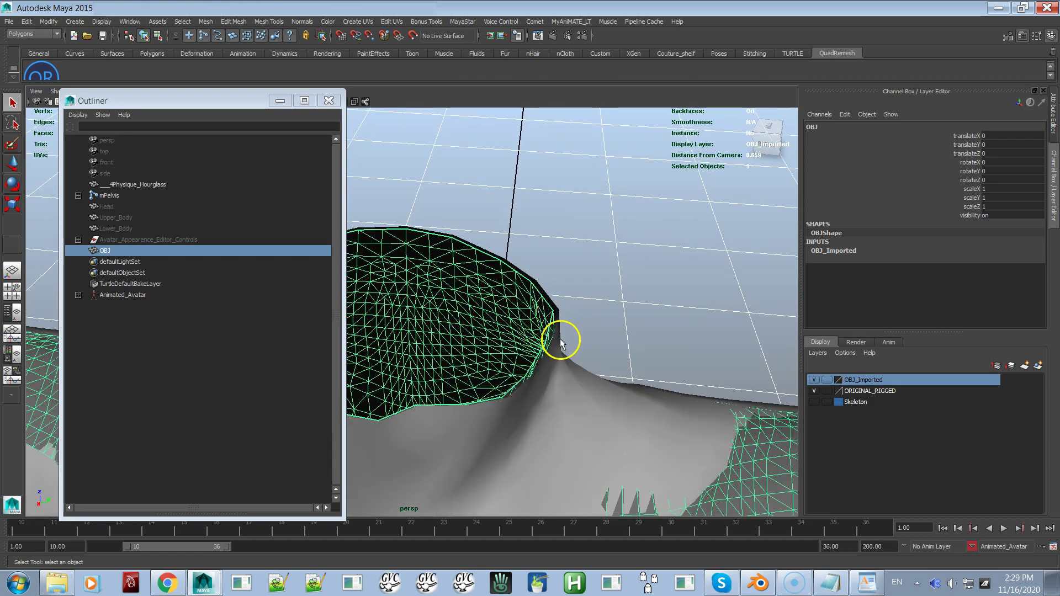
# Select the OBJ mesh at the neck, zoom out to the whole torso, and nudge the Outliner.
pyautogui.click(560, 348)
pyautogui.click(549, 347)
pyautogui.keyDown('alt'); pyautogui.moveTo(547, 339); pyautogui.dragTo(580, 315); pyautogui.keyUp('alt')
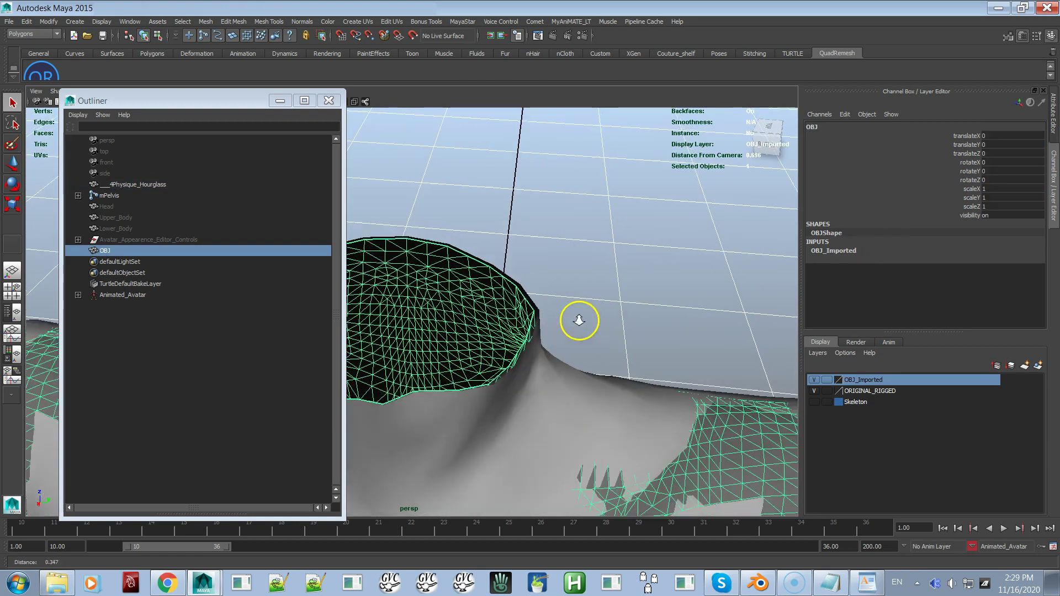
pyautogui.keyDown('alt'); pyautogui.moveTo(580, 314); pyautogui.dragTo(521, 289, button='right'); pyautogui.keyUp('alt')
pyautogui.keyDown('alt'); pyautogui.moveTo(521, 288); pyautogui.dragTo(670, 209); pyautogui.keyUp('alt')
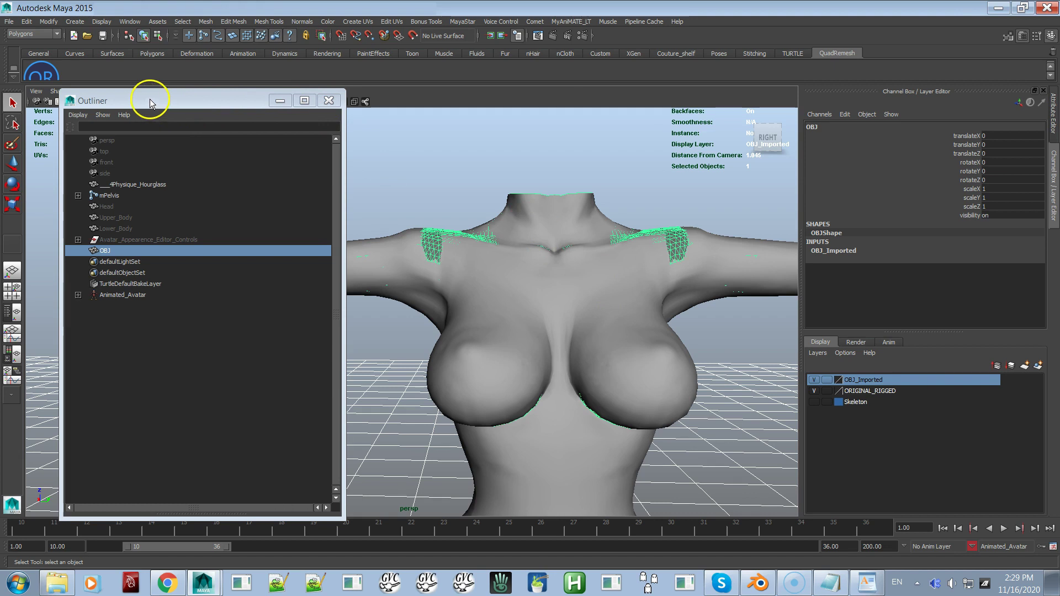
pyautogui.moveTo(150, 100); pyautogui.dragTo(142, 131)
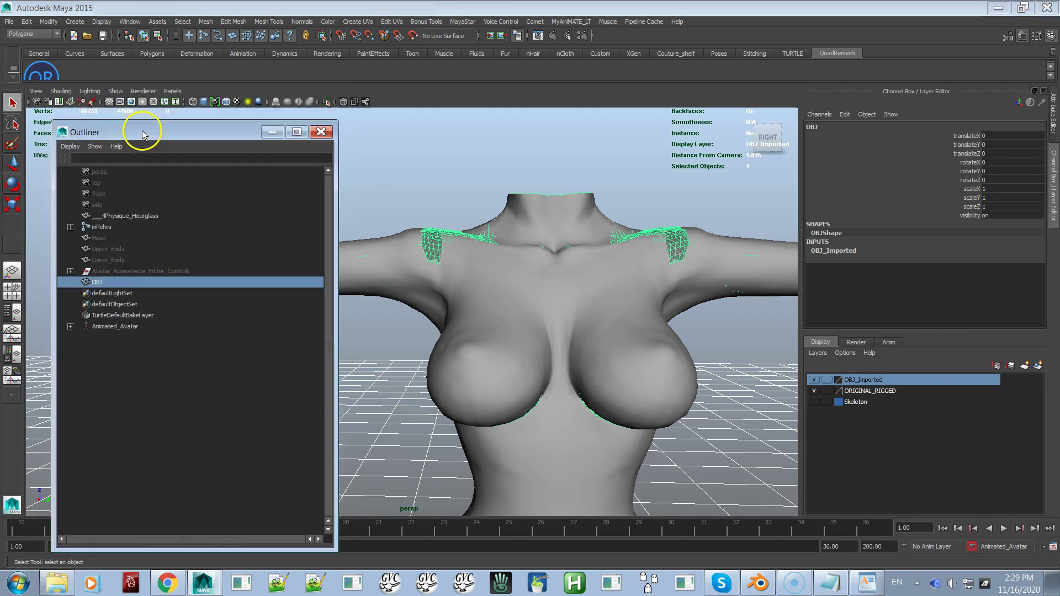
# Switch the viewport to Wireframe on Shaded with X-Ray enabled.
pyautogui.click(63, 91)
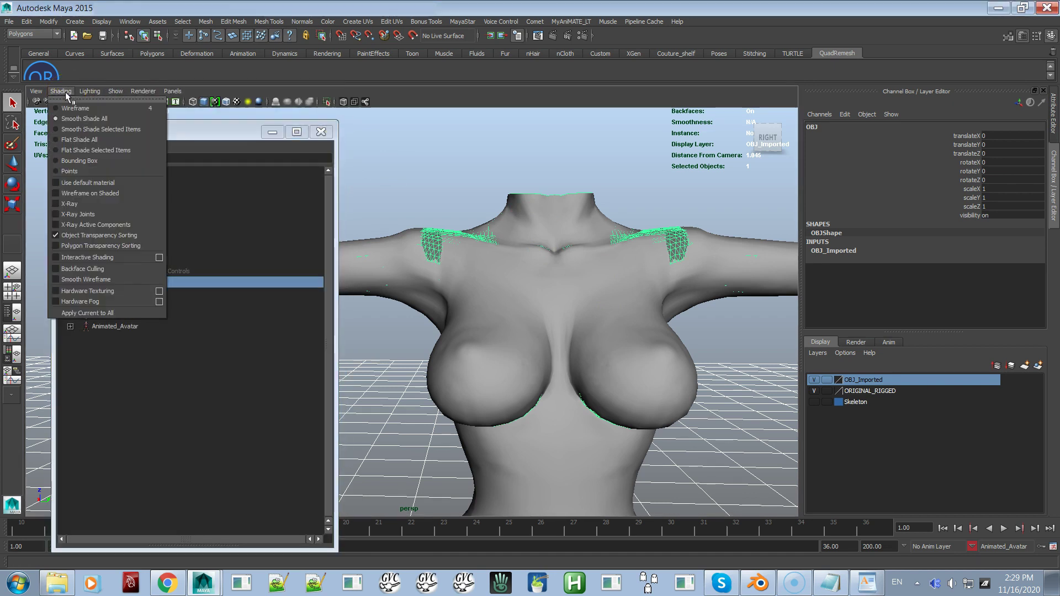
pyautogui.click(92, 193)
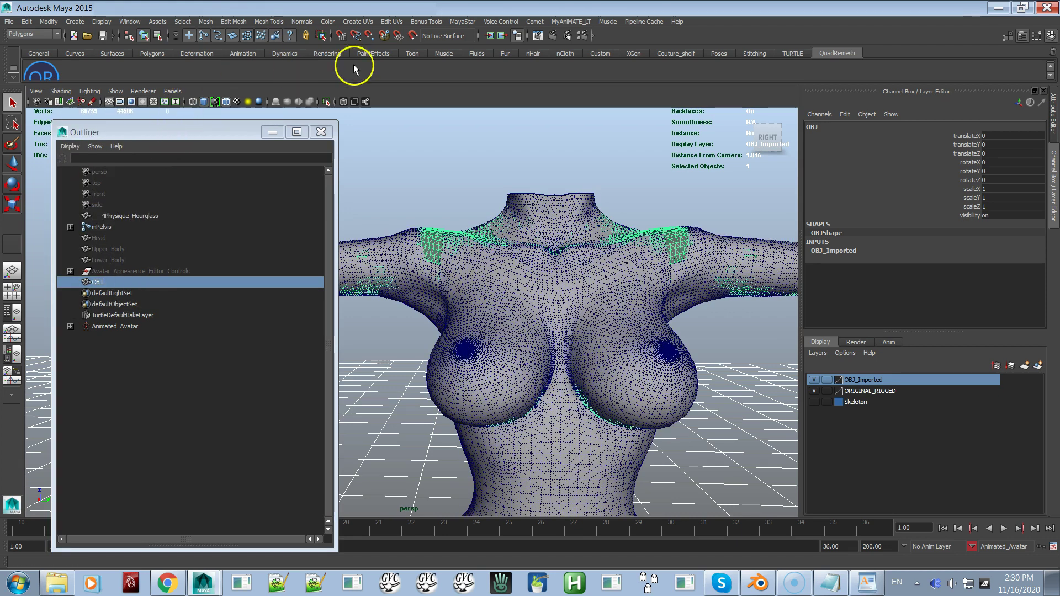
pyautogui.click(344, 103)
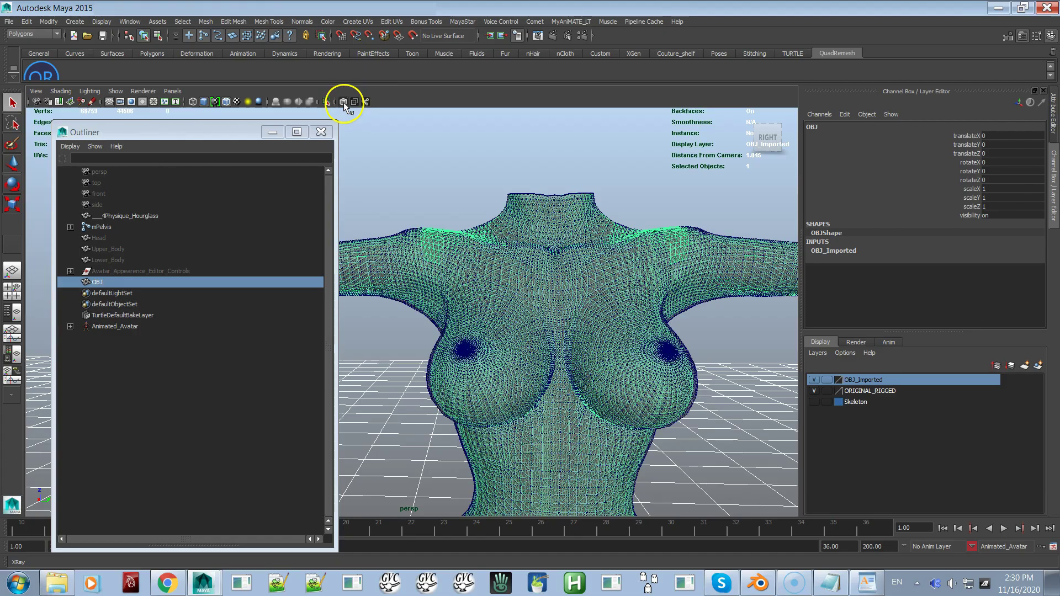
# Orbit and pan from the torso down to the knees and back to check alignment.
pyautogui.keyDown('alt'); pyautogui.moveTo(558, 296); pyautogui.dragTo(481, 283); pyautogui.keyUp('alt')
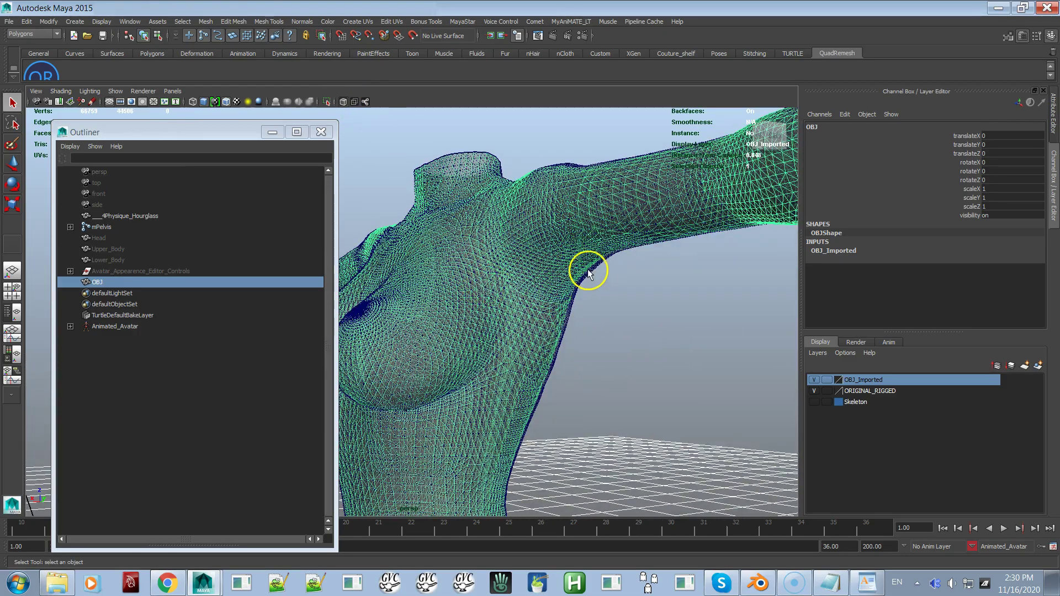
pyautogui.keyDown('alt'); pyautogui.moveTo(578, 299); pyautogui.dragTo(608, 284); pyautogui.keyUp('alt')
pyautogui.keyDown('alt'); pyautogui.moveTo(608, 284); pyautogui.dragTo(600, 63, button='middle'); pyautogui.keyUp('alt')
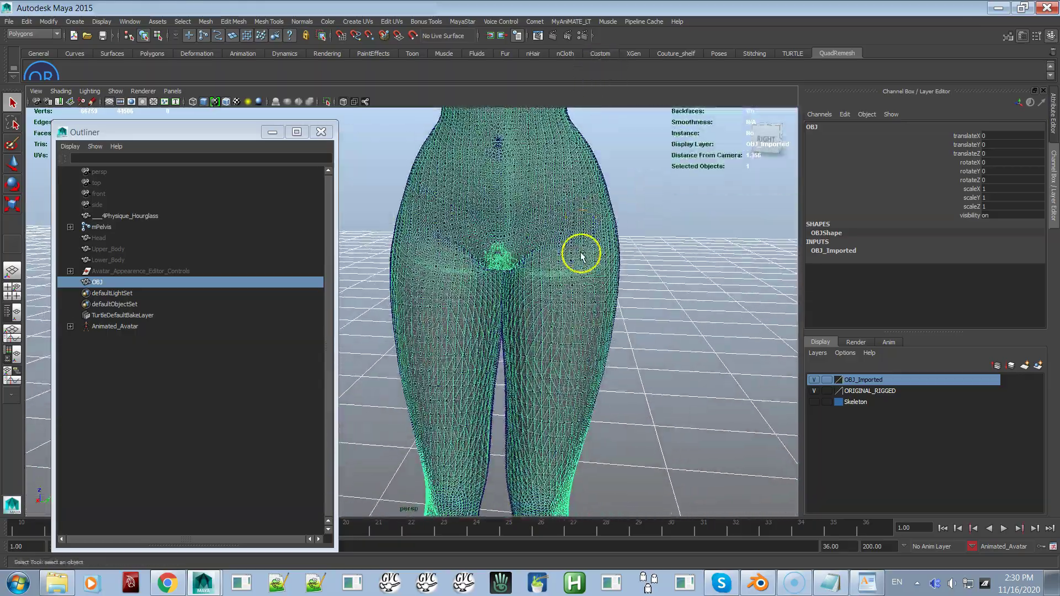
pyautogui.keyDown('alt'); pyautogui.moveTo(581, 255); pyautogui.dragTo(580, 166, button='middle'); pyautogui.keyUp('alt')
pyautogui.keyDown('alt'); pyautogui.moveTo(580, 165); pyautogui.dragTo(614, 407, button='right'); pyautogui.keyUp('alt')
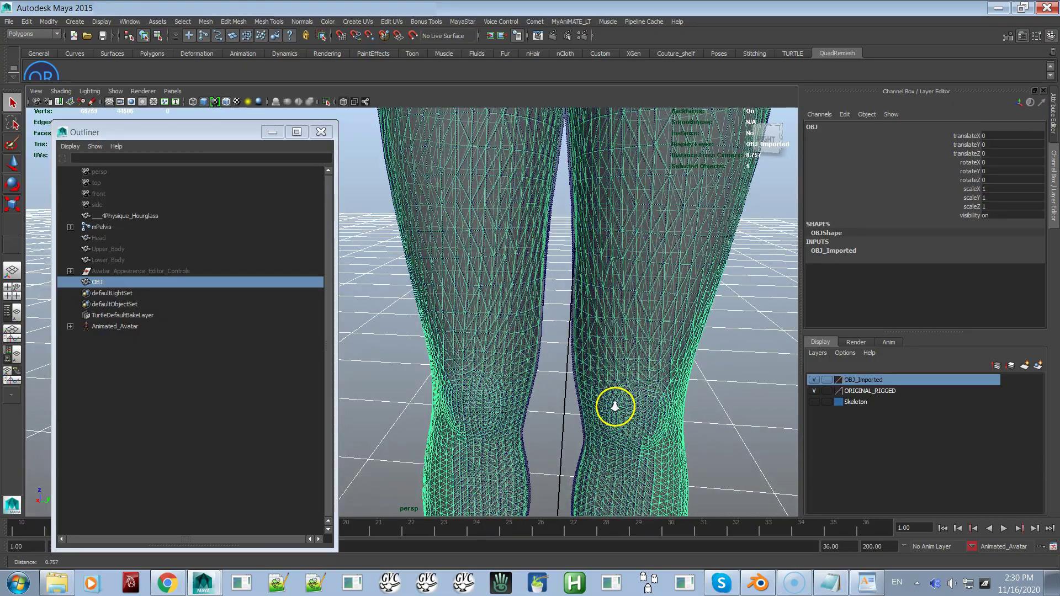
pyautogui.scroll(-5, 615, 407)
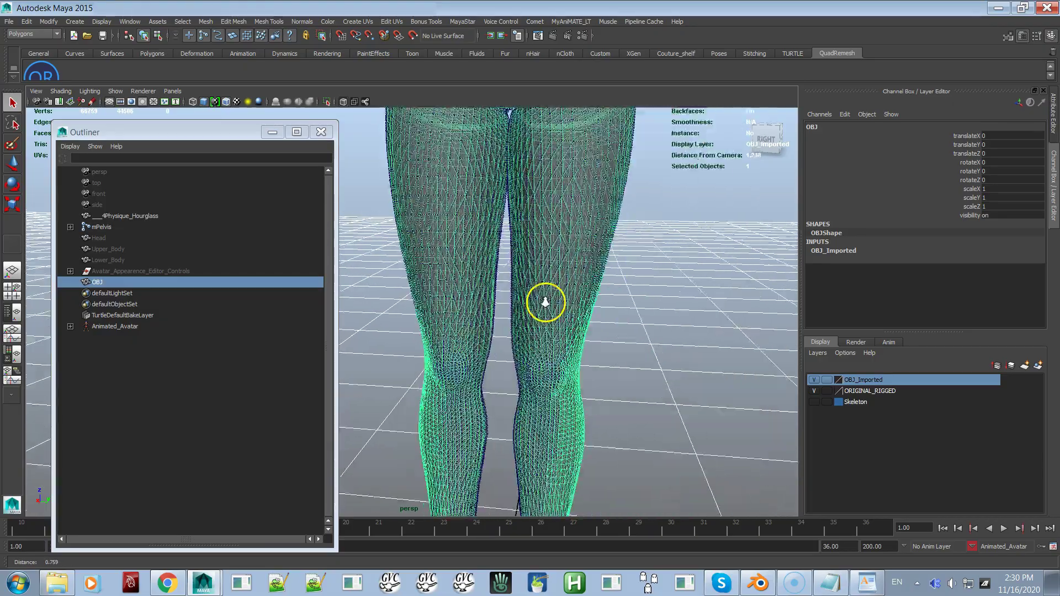
pyautogui.keyDown('alt'); pyautogui.moveTo(499, 194); pyautogui.dragTo(536, 379, button='middle'); pyautogui.keyUp('alt')
pyautogui.scroll(2, 516, 326)
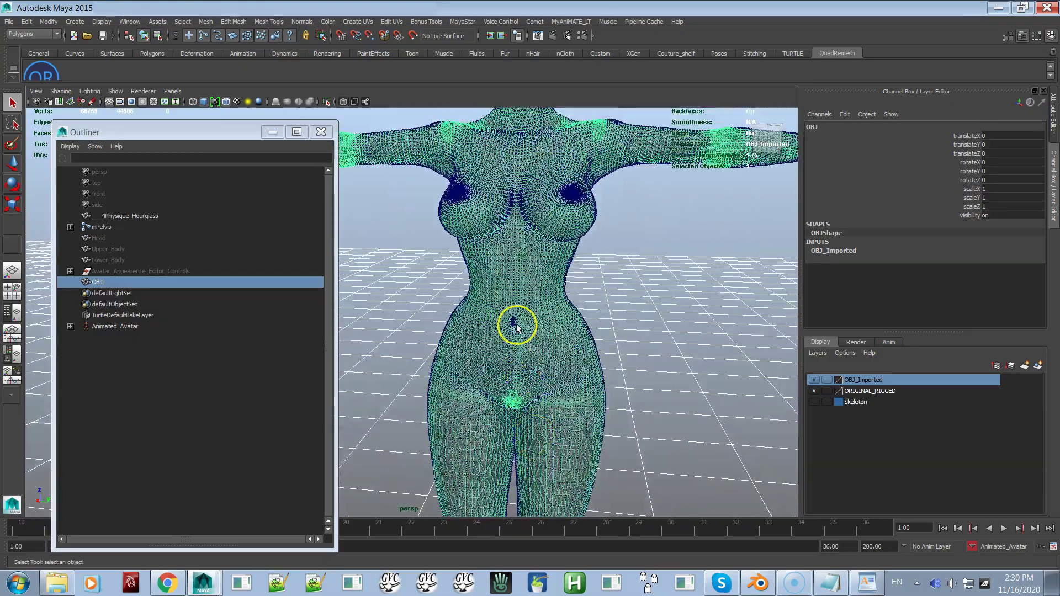
pyautogui.keyDown('alt'); pyautogui.moveTo(516, 326); pyautogui.dragTo(539, 402, button='middle'); pyautogui.keyUp('alt')
pyautogui.scroll(4, 545, 366)
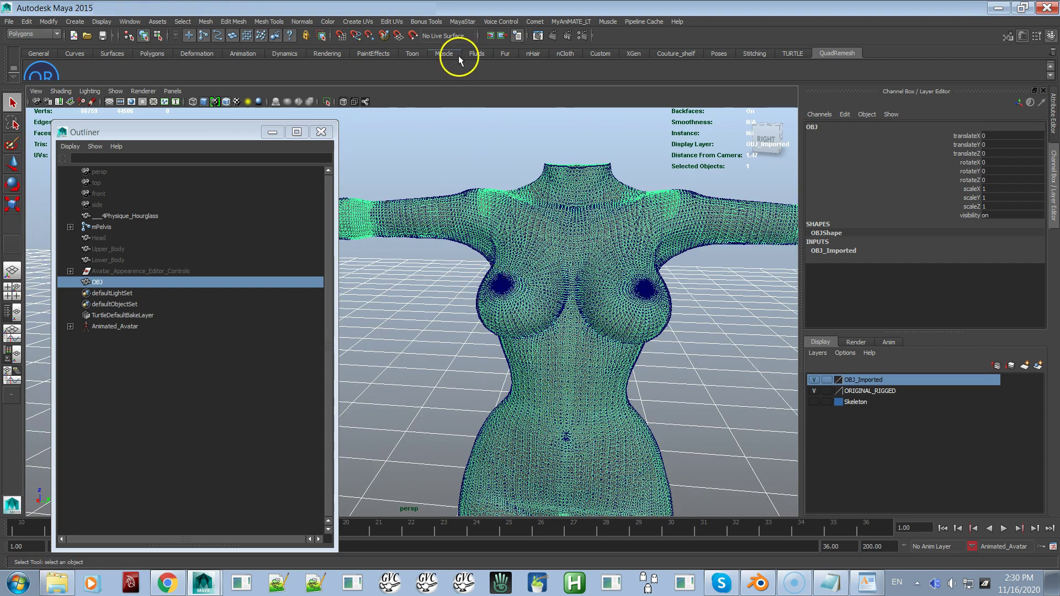
# Open Avatar_Appearance_Editor_FEMALE, drag it aside, and bring up the slider settings notes.
pyautogui.click(462, 22)
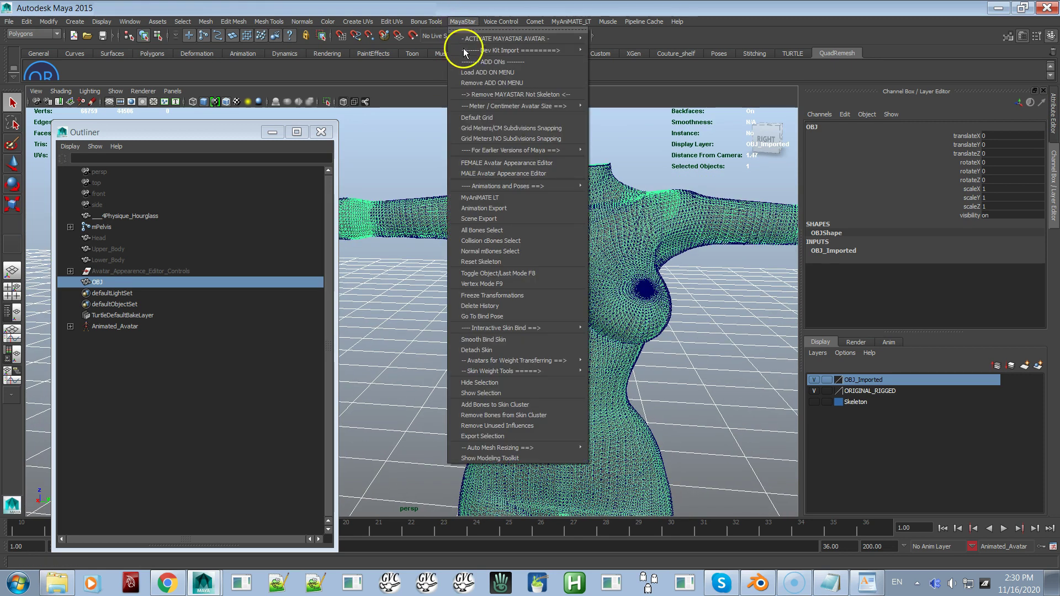
pyautogui.click(492, 164)
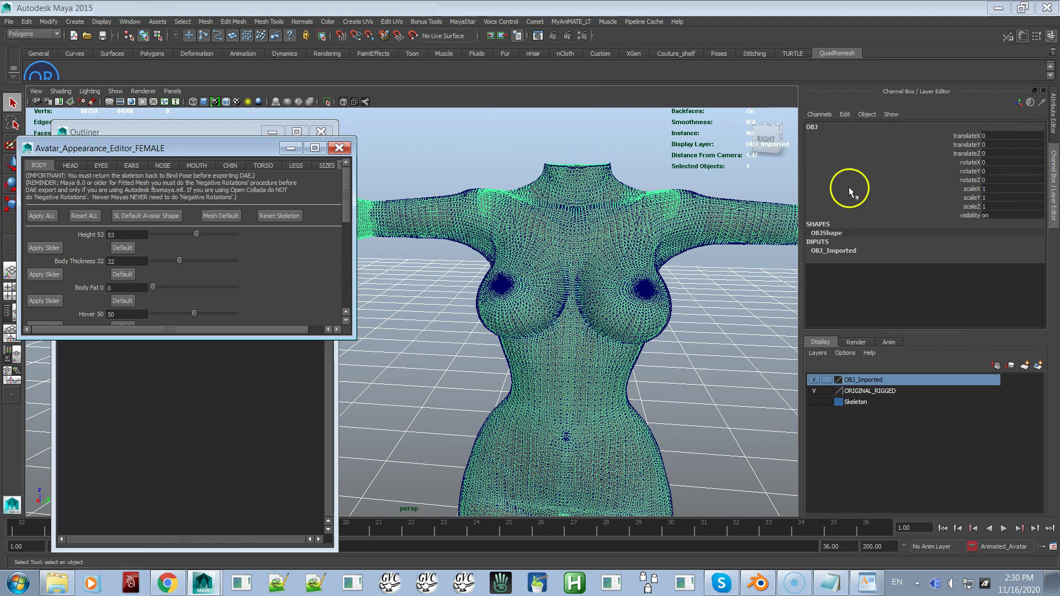
pyautogui.moveTo(213, 150); pyautogui.dragTo(246, 206)
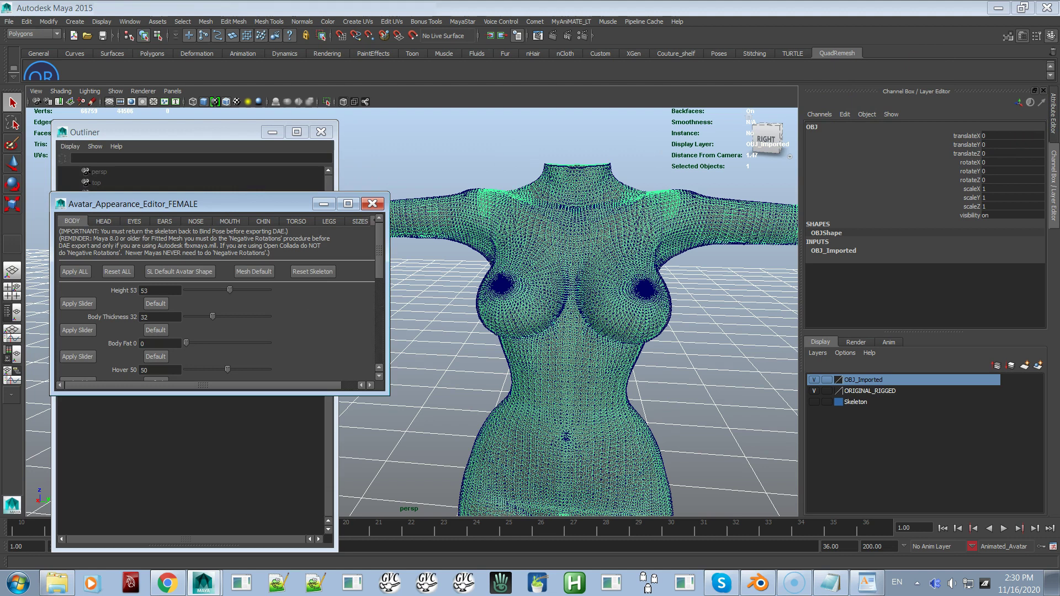
pyautogui.hotkey('alt', 'Tab')
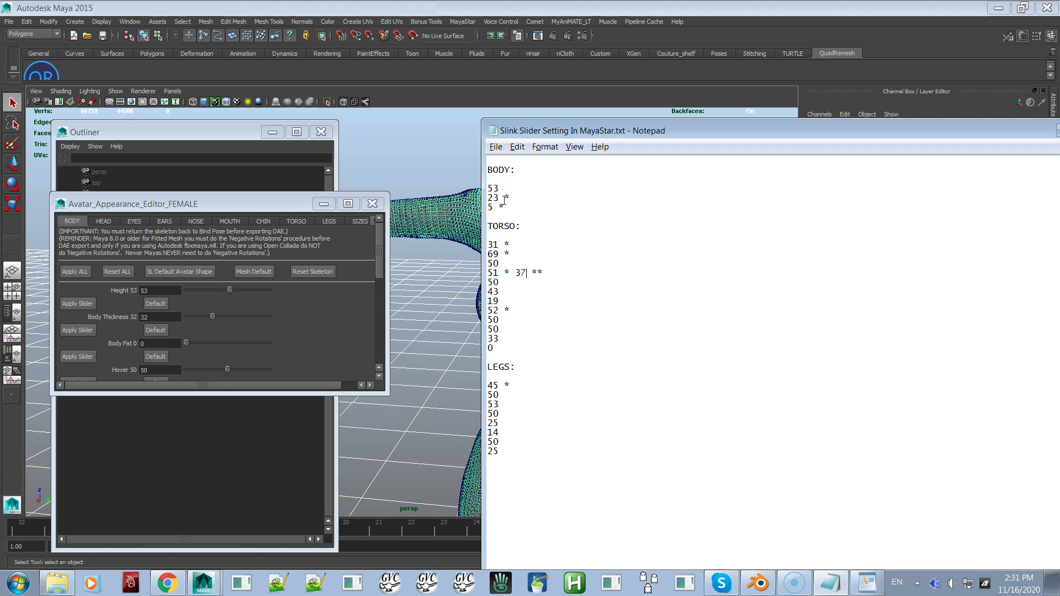
# Apply ALL appearance sliders to the avatar mesh and reposition the view and notes window.
pyautogui.click(282, 264)
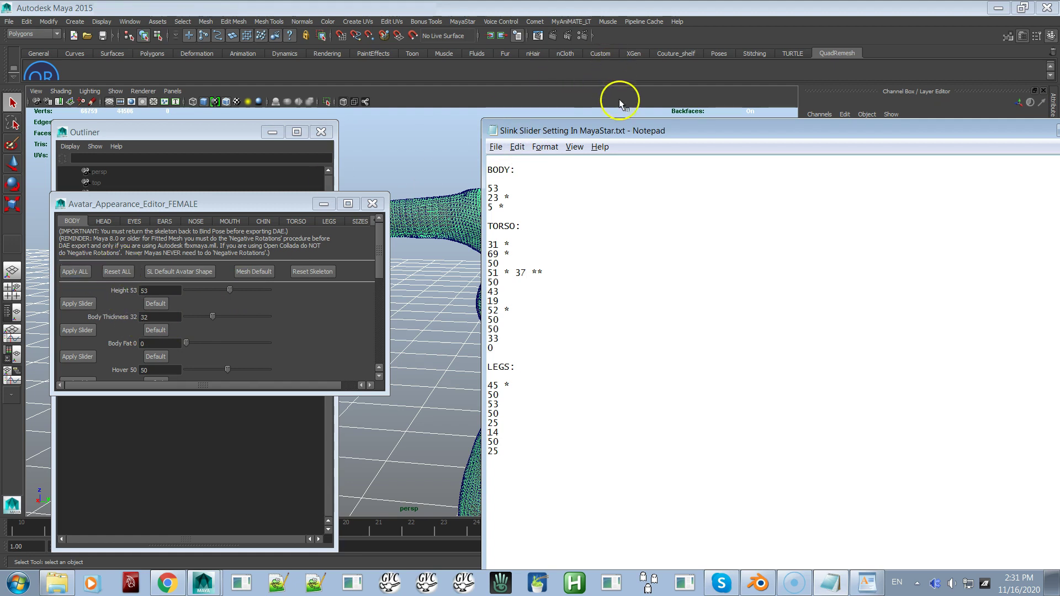
pyautogui.moveTo(611, 130); pyautogui.dragTo(845, 129)
pyautogui.click(463, 246)
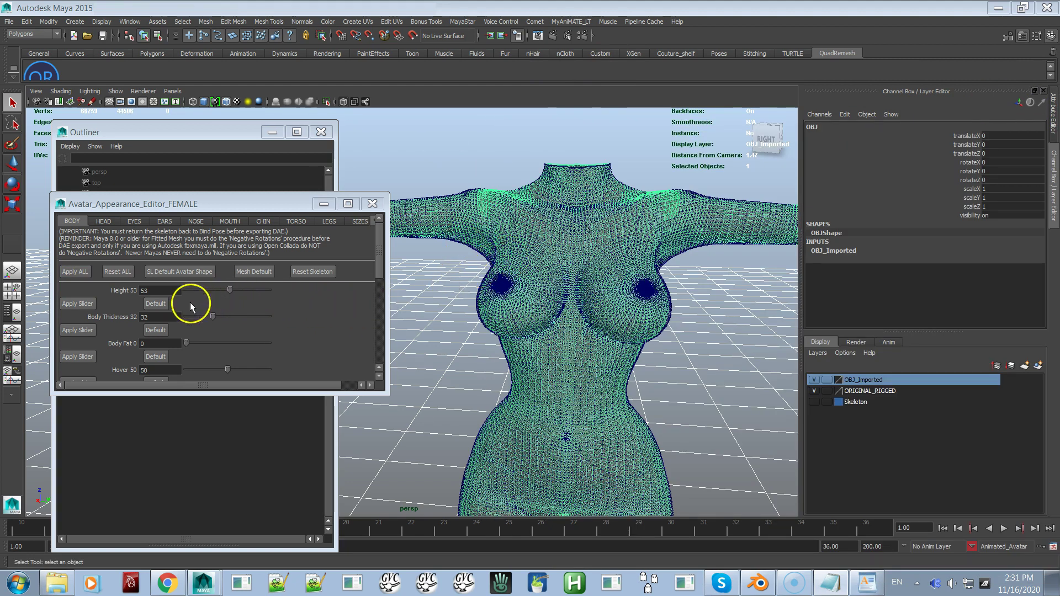
pyautogui.click(65, 271)
pyautogui.keyDown('alt'); pyautogui.moveTo(563, 237); pyautogui.dragTo(635, 263, button='middle'); pyautogui.keyUp('alt')
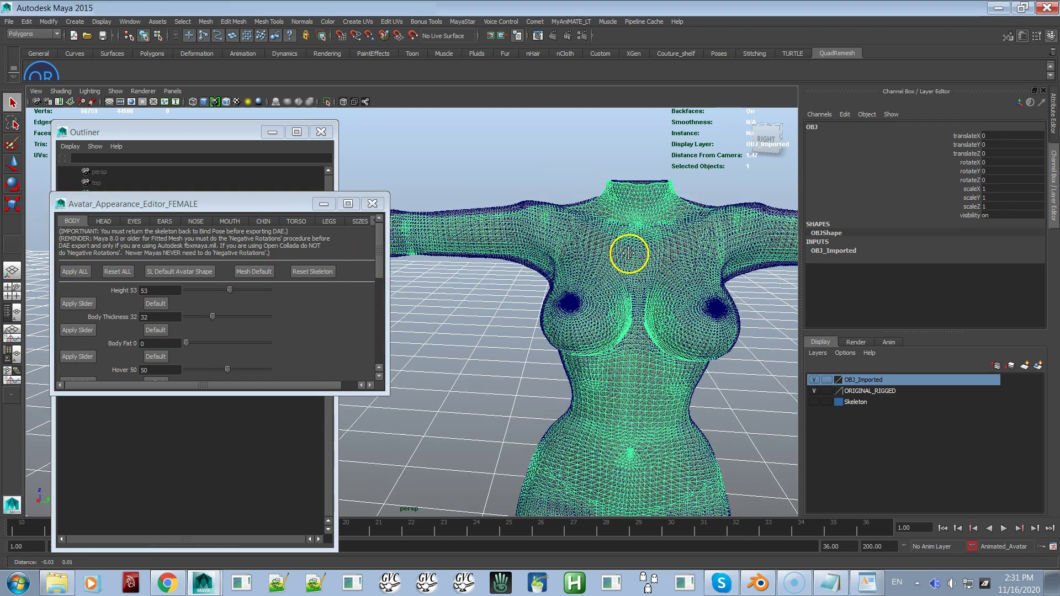
pyautogui.keyDown('alt'); pyautogui.moveTo(603, 249); pyautogui.dragTo(560, 253, button='right'); pyautogui.keyUp('alt')
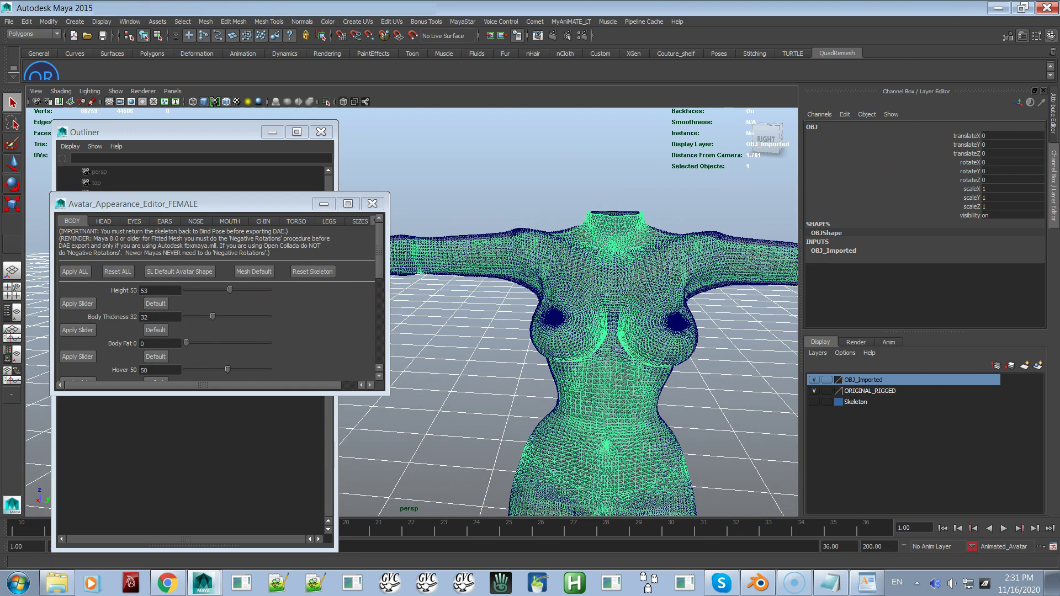
pyautogui.moveTo(883, 91); pyautogui.dragTo(512, 89)
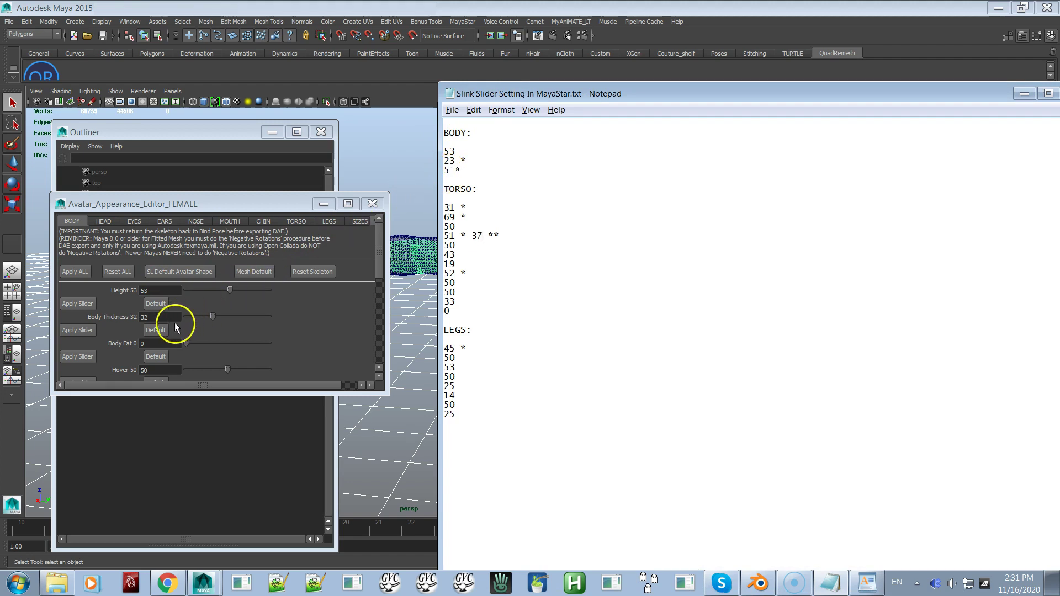
# Set Body Thickness to 23 and Body Fat to 5.
pyautogui.click(147, 318)
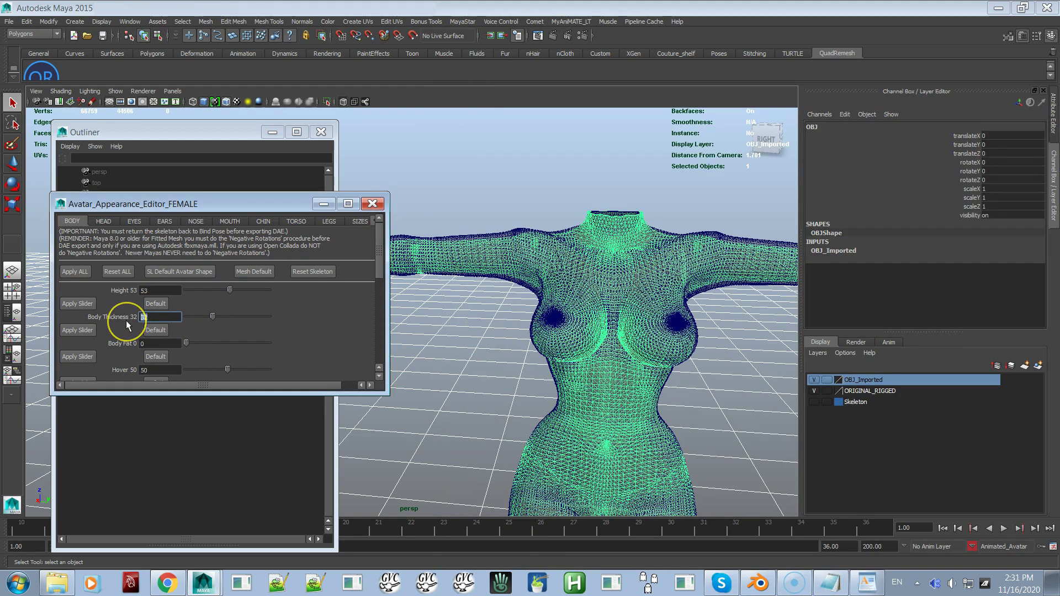
pyautogui.click(148, 344)
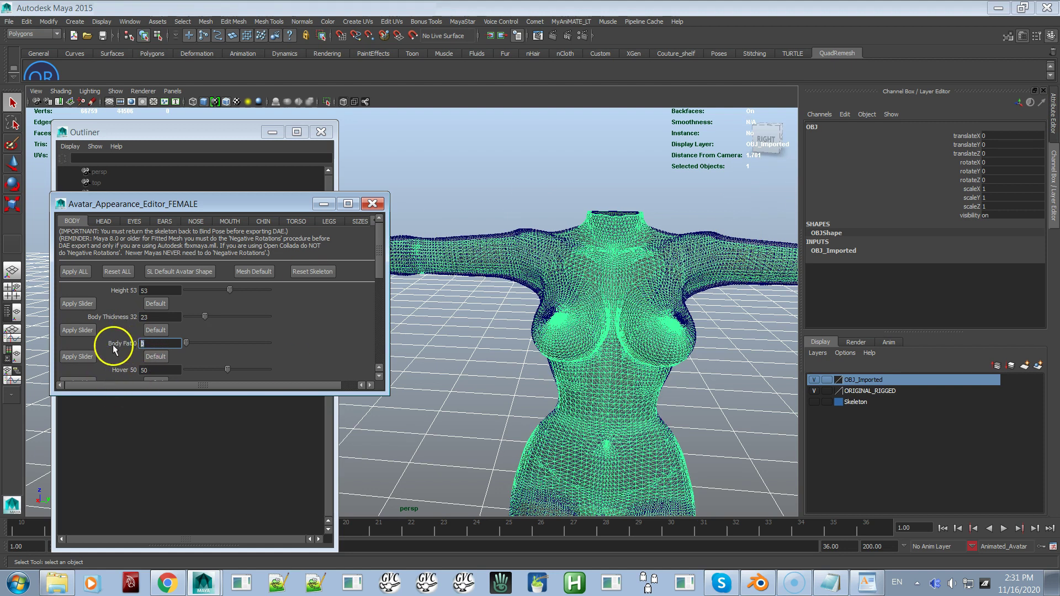
pyautogui.write('5')
pyautogui.press('Return')
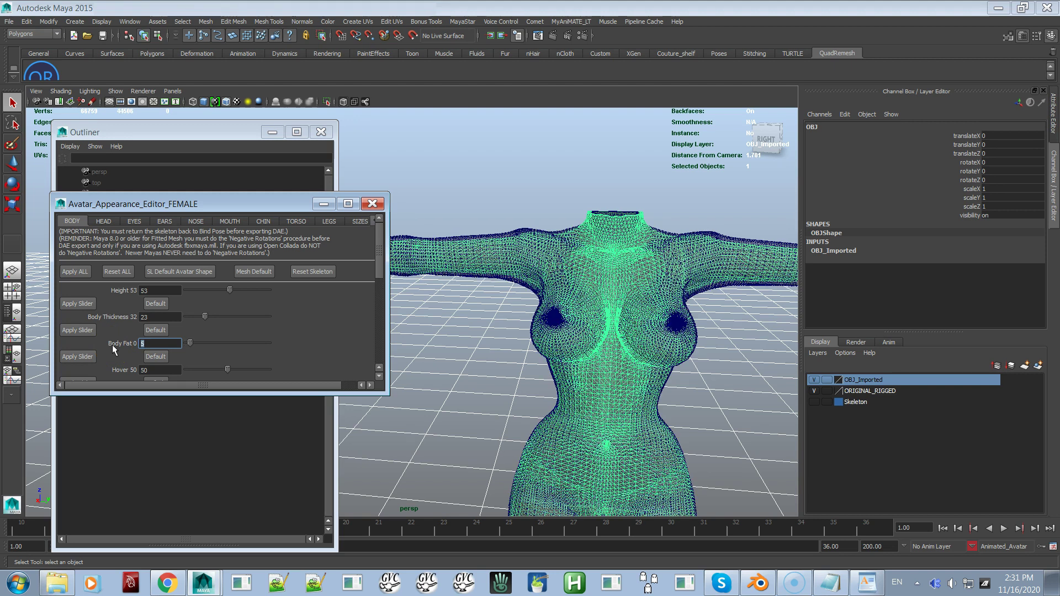
pyautogui.scroll(3, 475, 323)
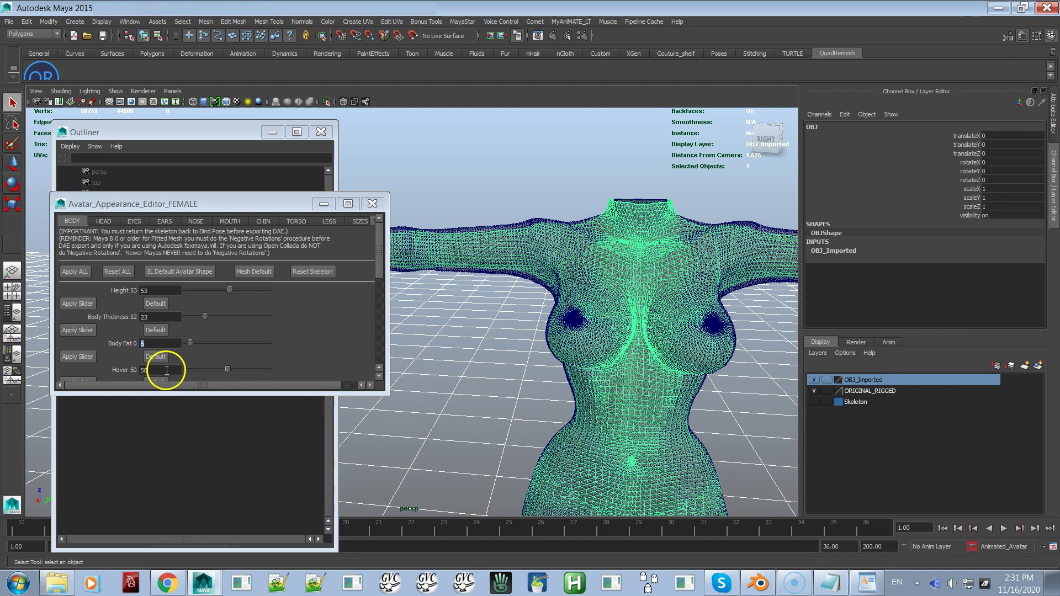
# In the TORSO tab, set Torso Muscles to 31 and Neck Thickness to 69.
pyautogui.click(291, 223)
pyautogui.hotkey('alt', 'Tab')
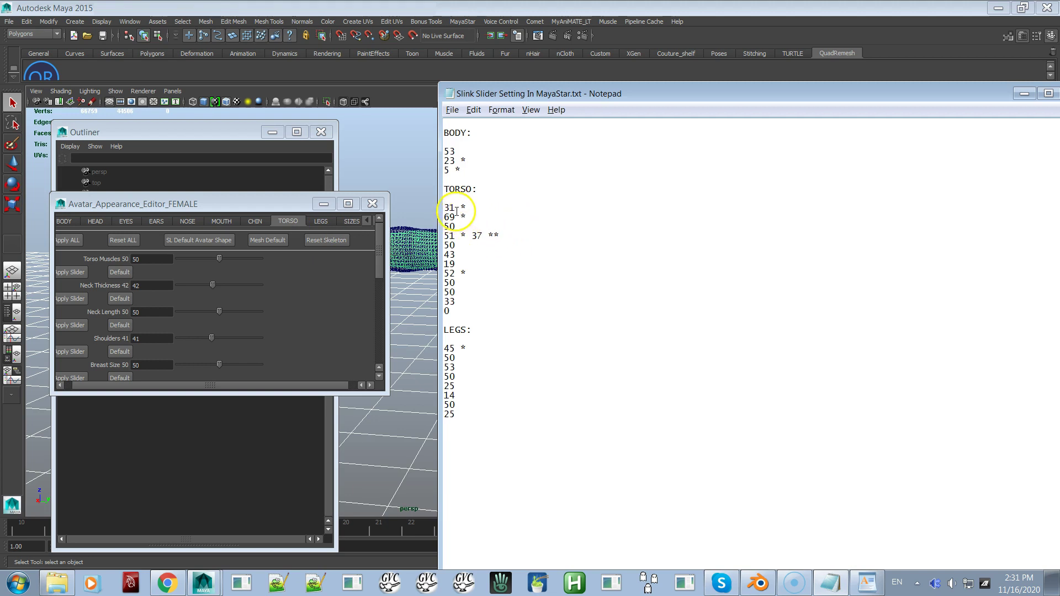
pyautogui.click(151, 259)
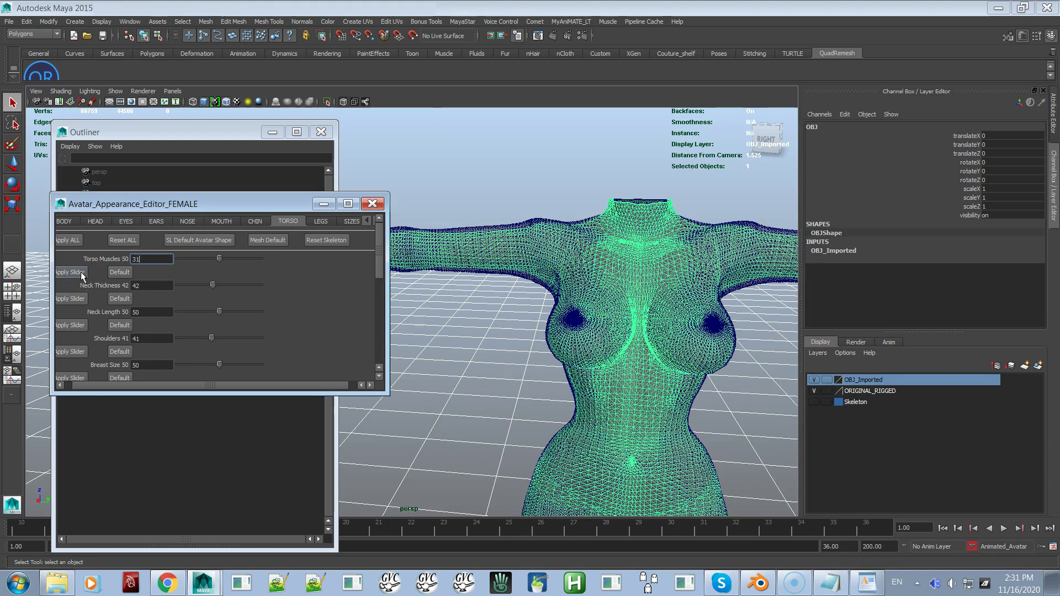
pyautogui.click(140, 285)
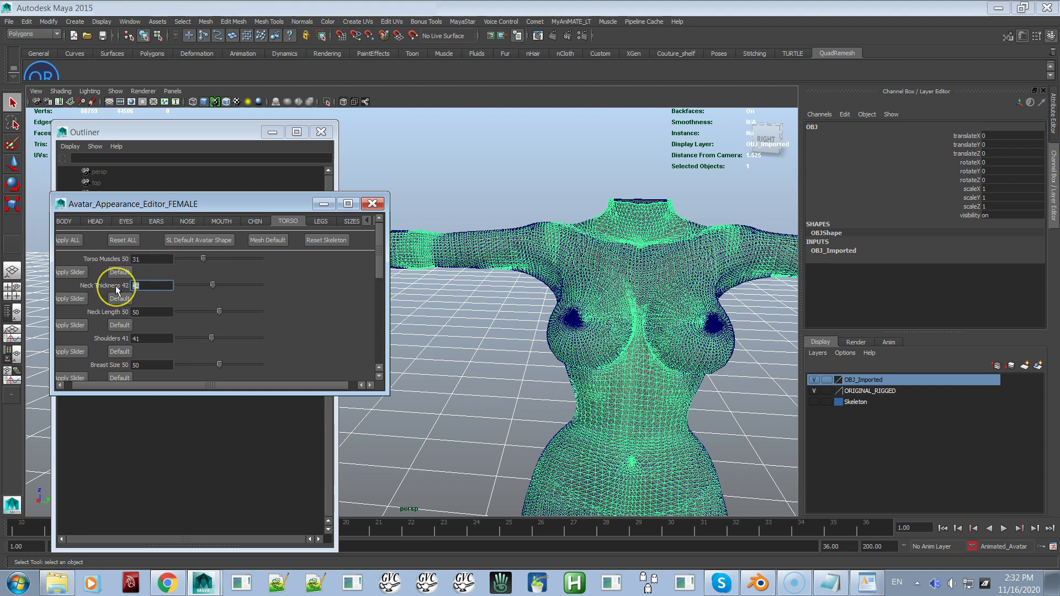
pyautogui.write('69')
pyautogui.press('Return')
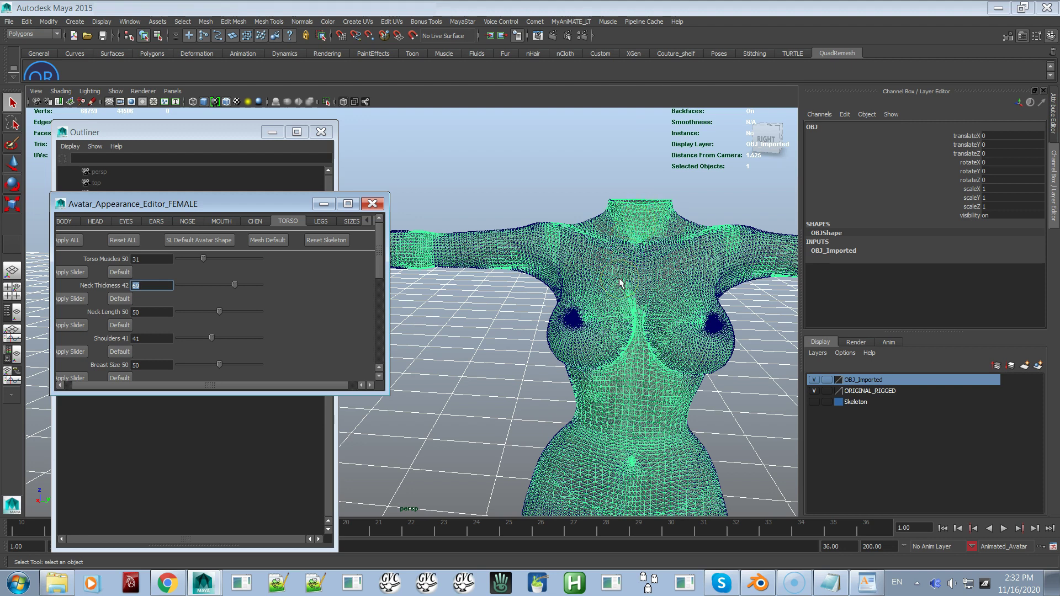
# Set Shoulders to 51 and Arm Length to 52, checking the notes between entries.
pyautogui.hotkey('alt', 'Tab')
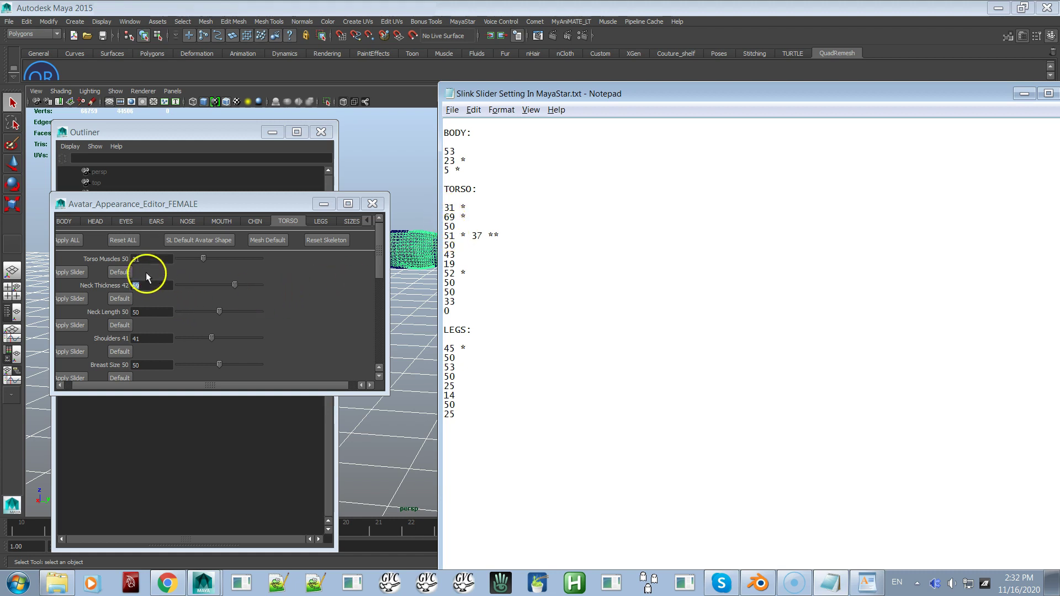
pyautogui.click(148, 334)
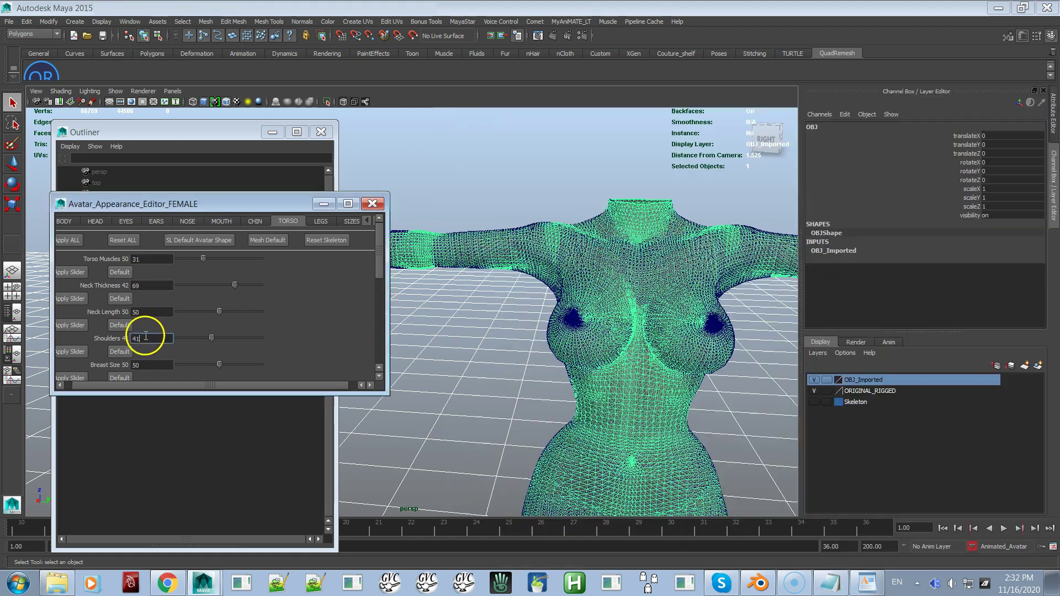
pyautogui.hotkey('alt', 'Tab')
pyautogui.hotkey('alt', 'Tab')
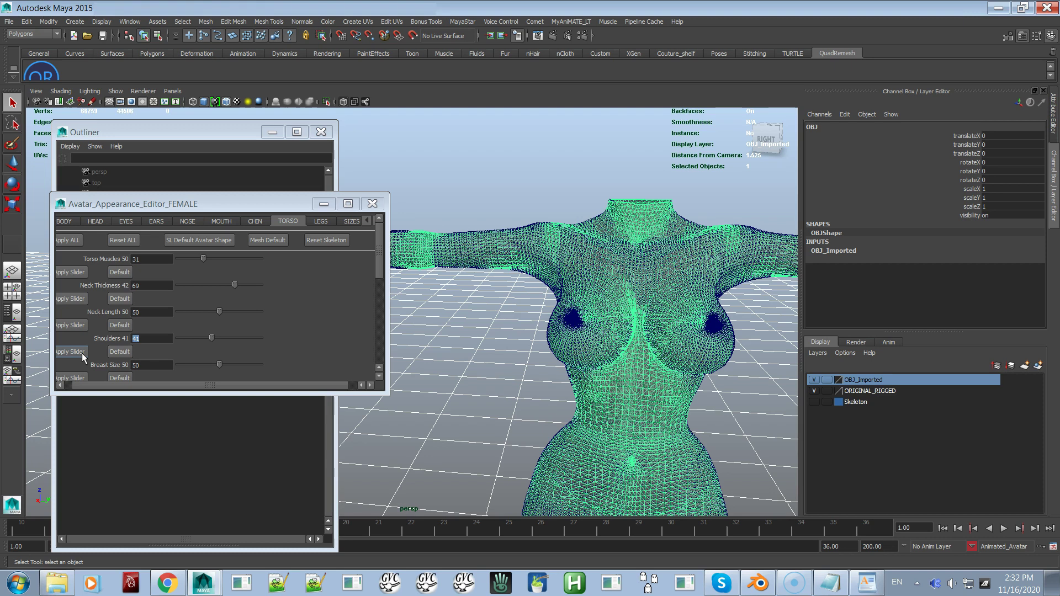
pyautogui.click(164, 340)
pyautogui.write('51')
pyautogui.press('Return')
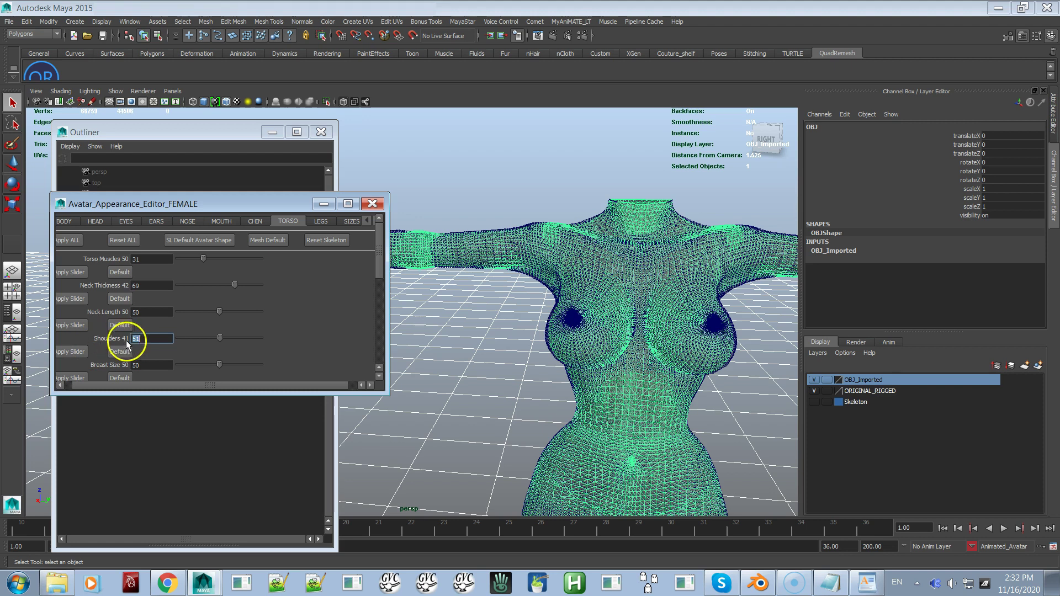
pyautogui.hotkey('alt', 'Tab')
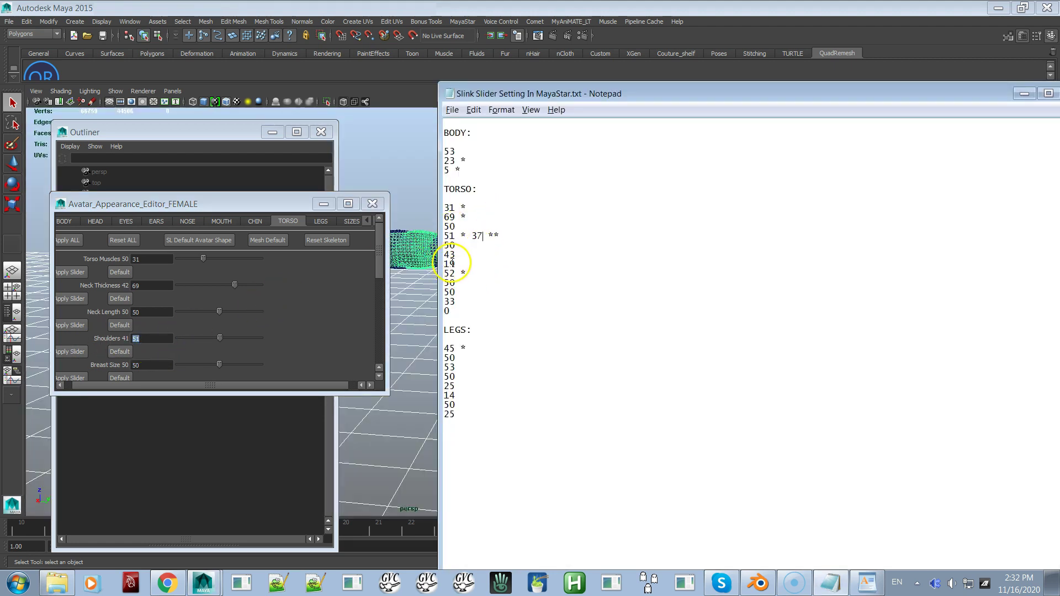
pyautogui.scroll(-3, 211, 296)
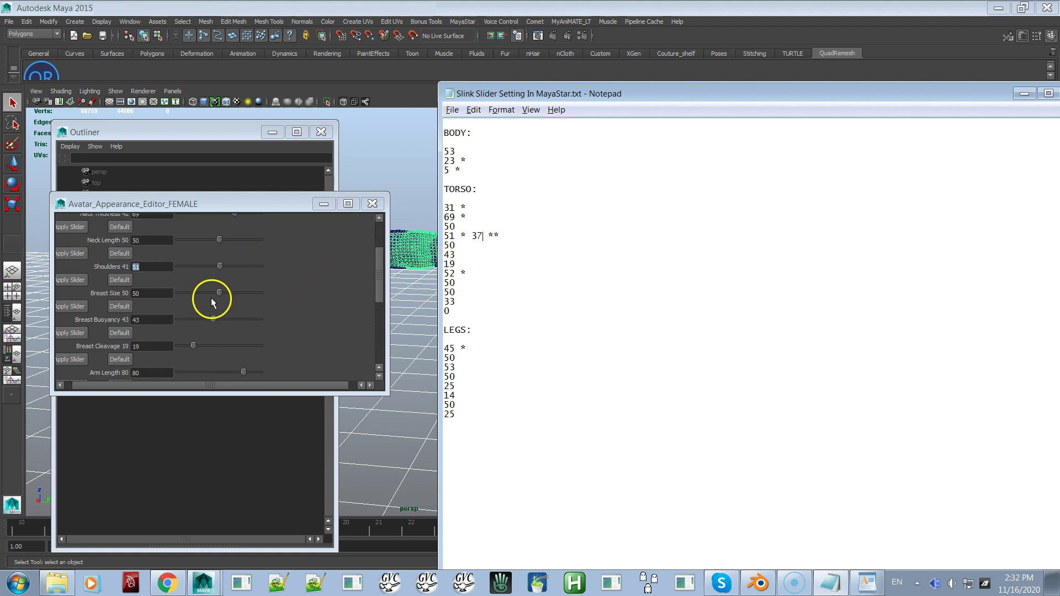
pyautogui.click(148, 373)
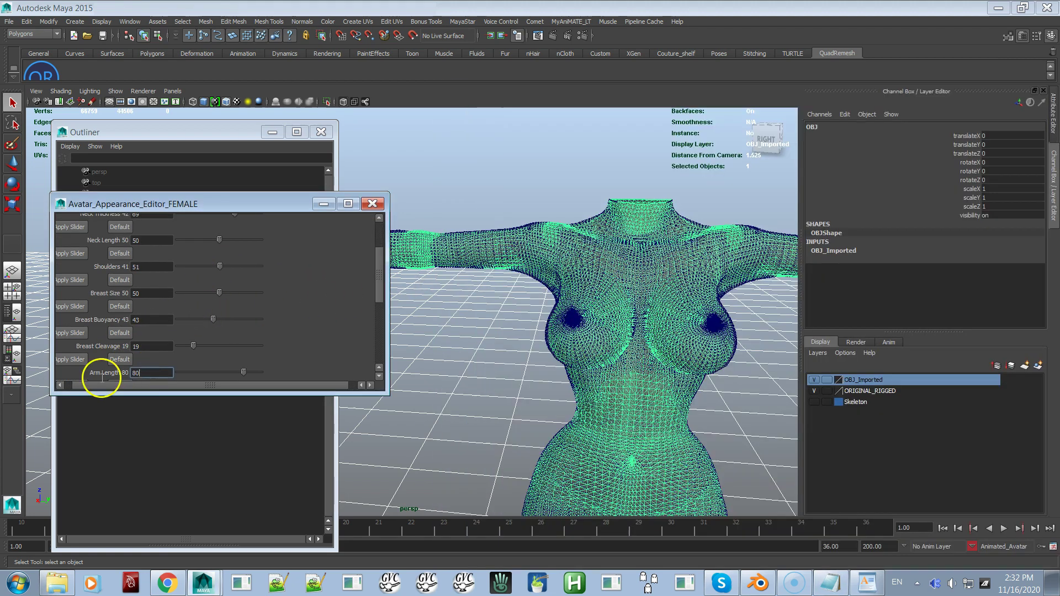
pyautogui.write('52')
pyautogui.press('Return')
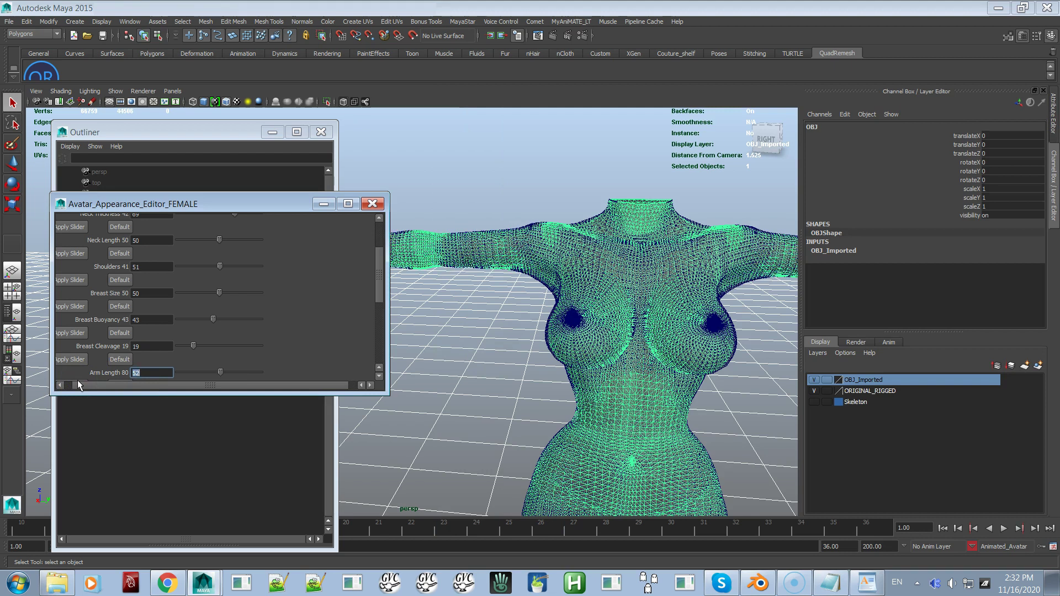
pyautogui.hotkey('alt', 'Tab')
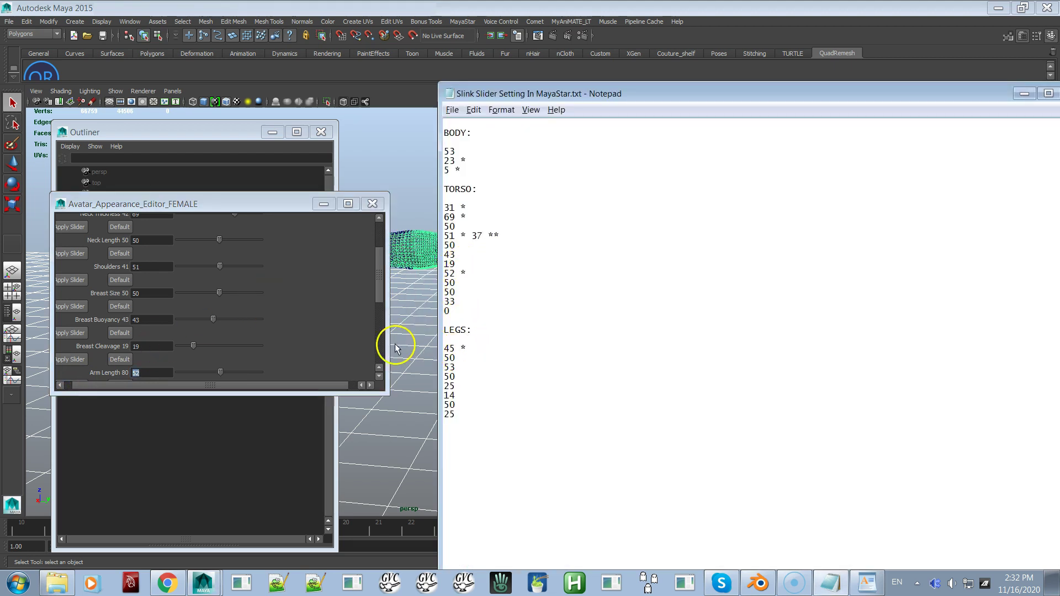
pyautogui.scroll(3, 200, 277)
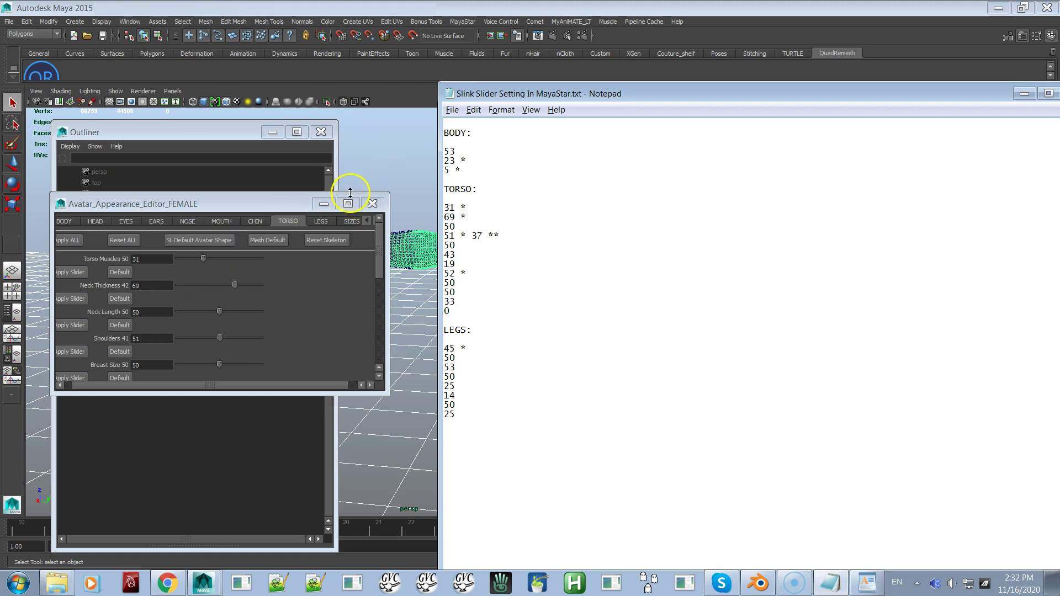
# In the LEGS tab, set Leg Muscles to 45.
pyautogui.click(320, 221)
pyautogui.keyDown('alt'); pyautogui.moveTo(493, 292); pyautogui.dragTo(590, 123, button='middle'); pyautogui.keyUp('alt')
pyautogui.hotkey('alt', 'Tab')
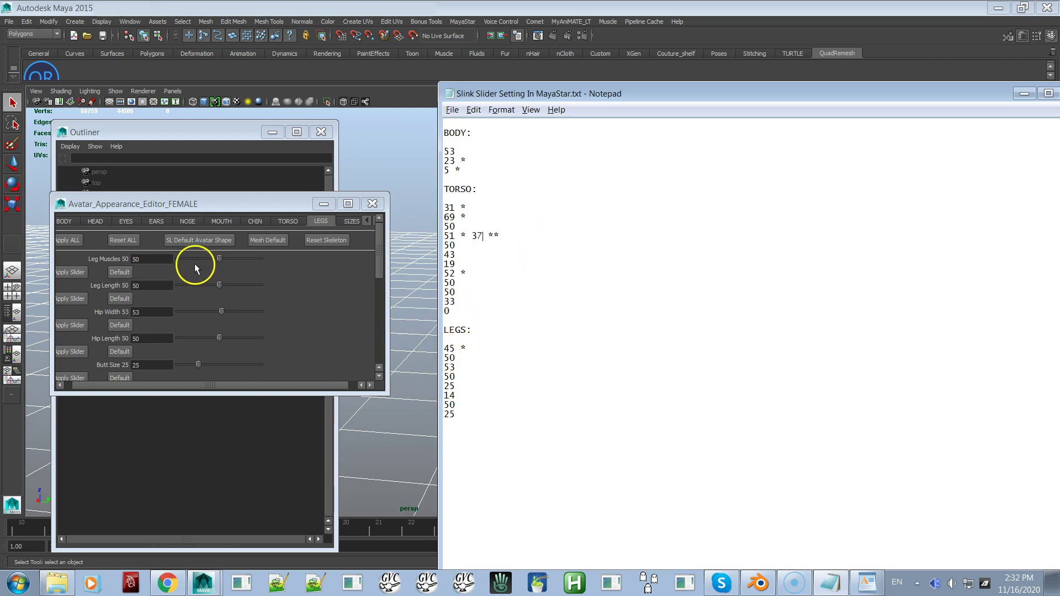
pyautogui.click(99, 271)
pyautogui.write('45')
pyautogui.press('Return')
# Inspect the deformation around the knees, hips and side of the chest.
pyautogui.keyDown('alt'); pyautogui.moveTo(621, 350); pyautogui.dragTo(589, 232, button='middle'); pyautogui.keyUp('alt')
pyautogui.keyDown('alt'); pyautogui.moveTo(589, 232); pyautogui.dragTo(569, 289, button='right'); pyautogui.keyUp('alt')
pyautogui.keyDown('alt'); pyautogui.moveTo(569, 289); pyautogui.dragTo(554, 316, button='middle'); pyautogui.keyUp('alt')
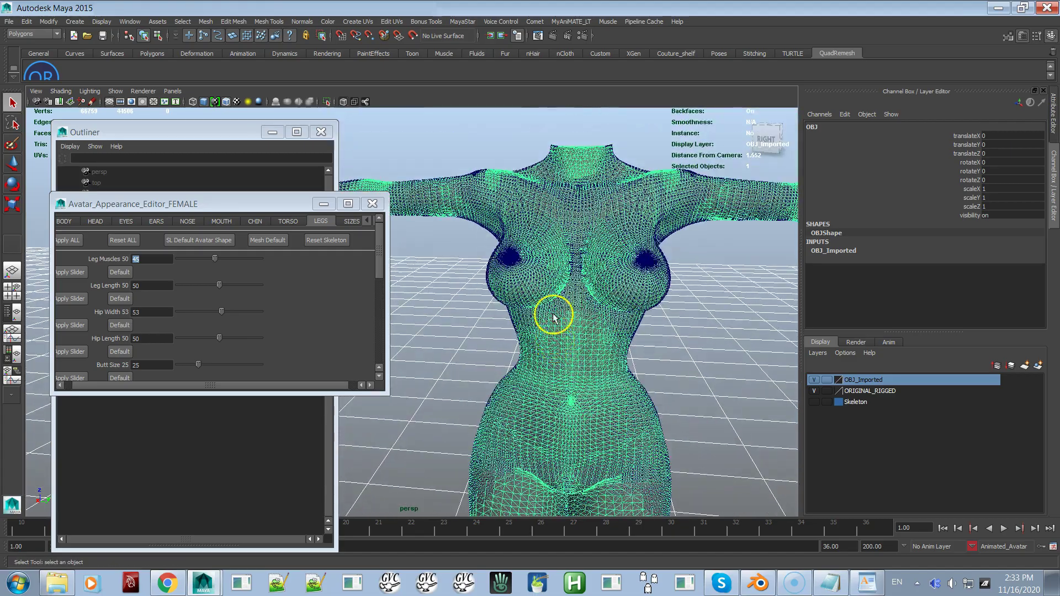
pyautogui.keyDown('alt'); pyautogui.moveTo(554, 316); pyautogui.dragTo(585, 395, button='right'); pyautogui.keyUp('alt')
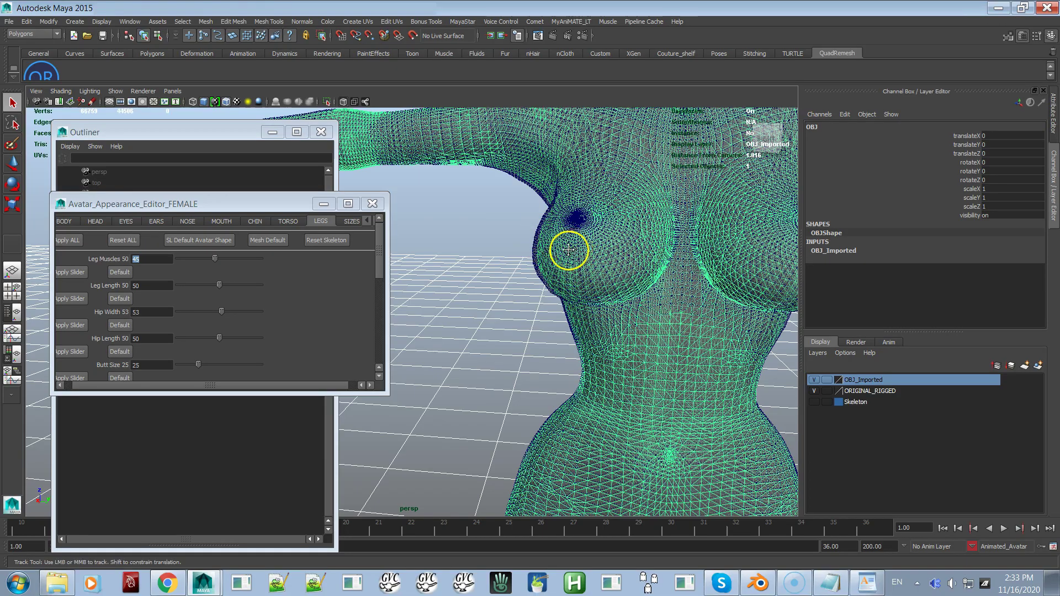
pyautogui.keyDown('alt'); pyautogui.moveTo(569, 246); pyautogui.dragTo(481, 263); pyautogui.keyUp('alt')
pyautogui.keyDown('alt'); pyautogui.moveTo(748, 204); pyautogui.dragTo(677, 269); pyautogui.keyUp('alt')
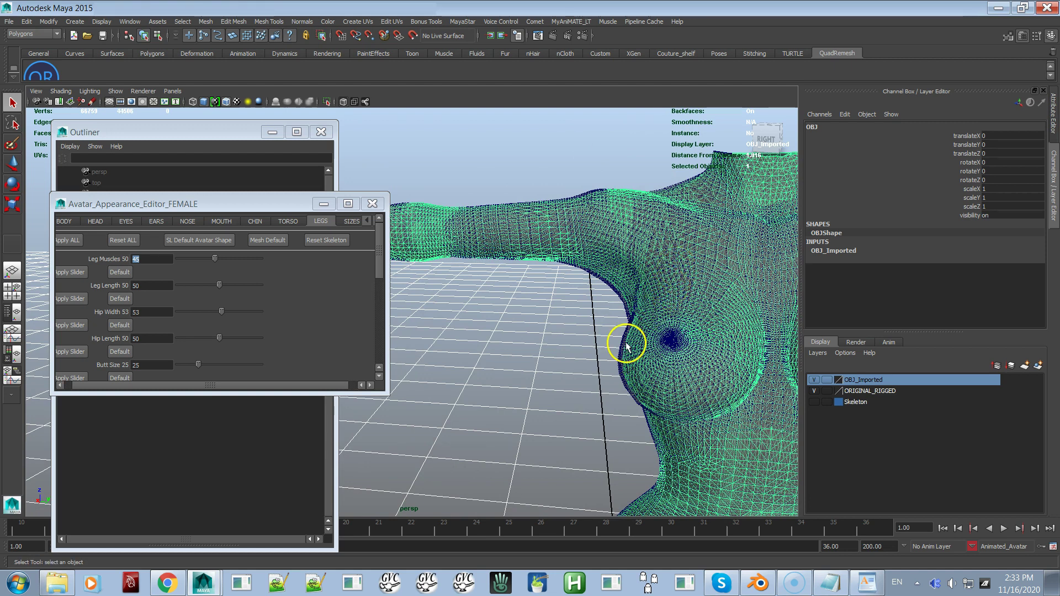
# Orbit across the chest, arm, neck and torso to check deformation from side and front.
pyautogui.keyDown('alt'); pyautogui.moveTo(580, 291); pyautogui.dragTo(584, 260, button='middle'); pyautogui.keyUp('alt')
pyautogui.keyDown('alt'); pyautogui.moveTo(585, 260); pyautogui.dragTo(504, 230); pyautogui.keyUp('alt')
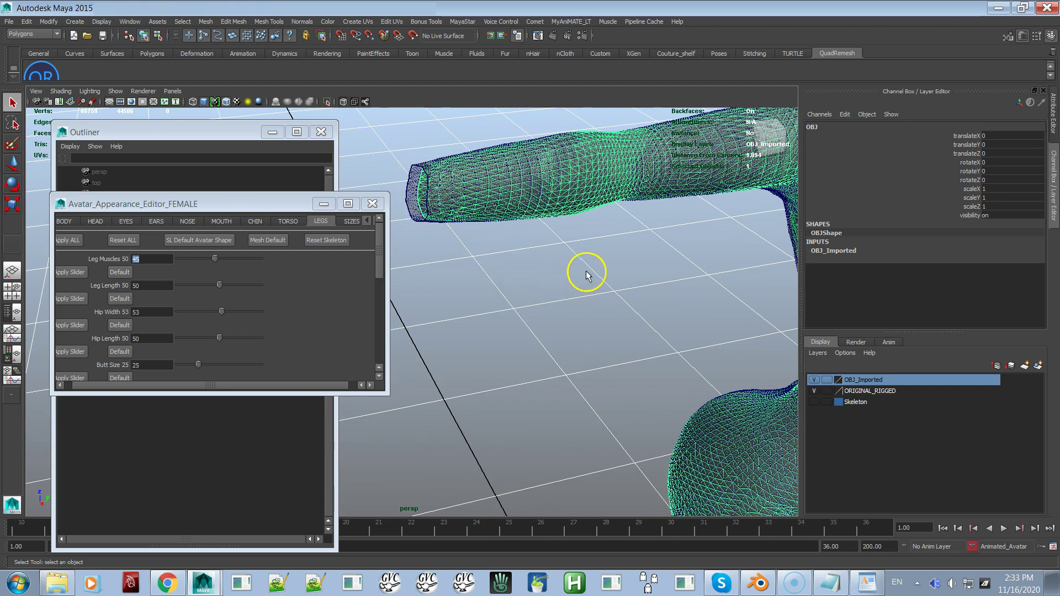
pyautogui.keyDown('alt'); pyautogui.moveTo(582, 270); pyautogui.dragTo(445, 235, button='middle'); pyautogui.keyUp('alt')
pyautogui.keyDown('alt'); pyautogui.moveTo(598, 237); pyautogui.dragTo(553, 227); pyautogui.keyUp('alt')
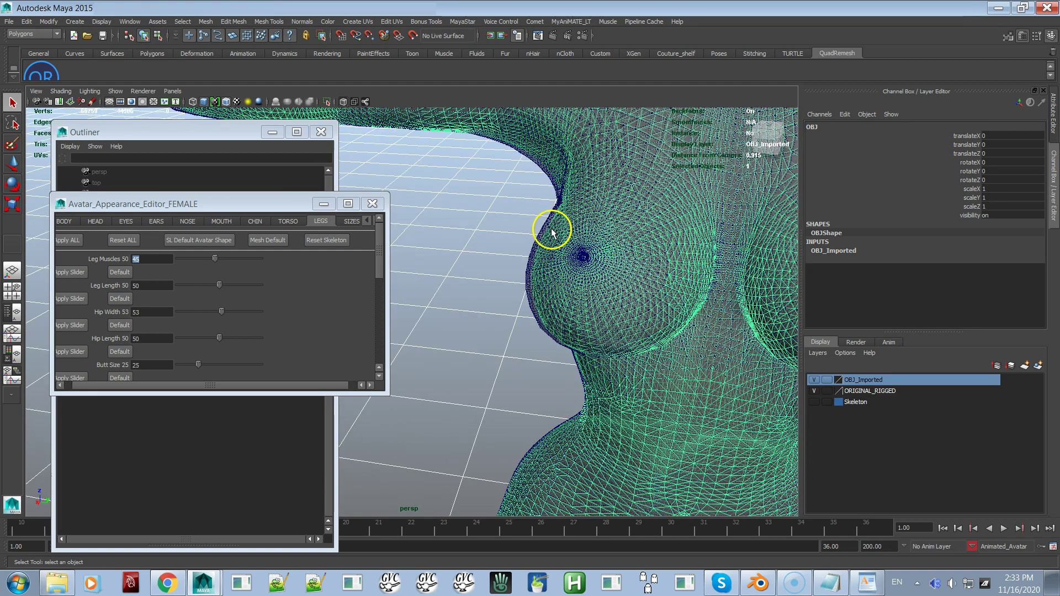
pyautogui.keyDown('alt'); pyautogui.moveTo(545, 224); pyautogui.dragTo(577, 218, button='middle'); pyautogui.keyUp('alt')
pyautogui.keyDown('alt'); pyautogui.moveTo(577, 219); pyautogui.dragTo(559, 279); pyautogui.keyUp('alt')
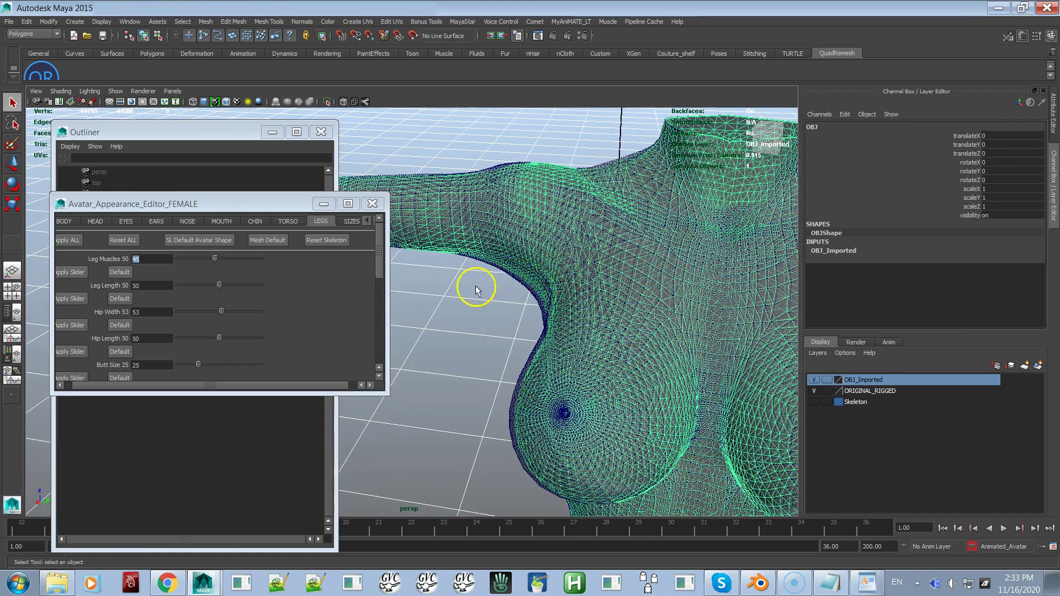
pyautogui.keyDown('alt'); pyautogui.moveTo(541, 269); pyautogui.dragTo(508, 264); pyautogui.keyUp('alt')
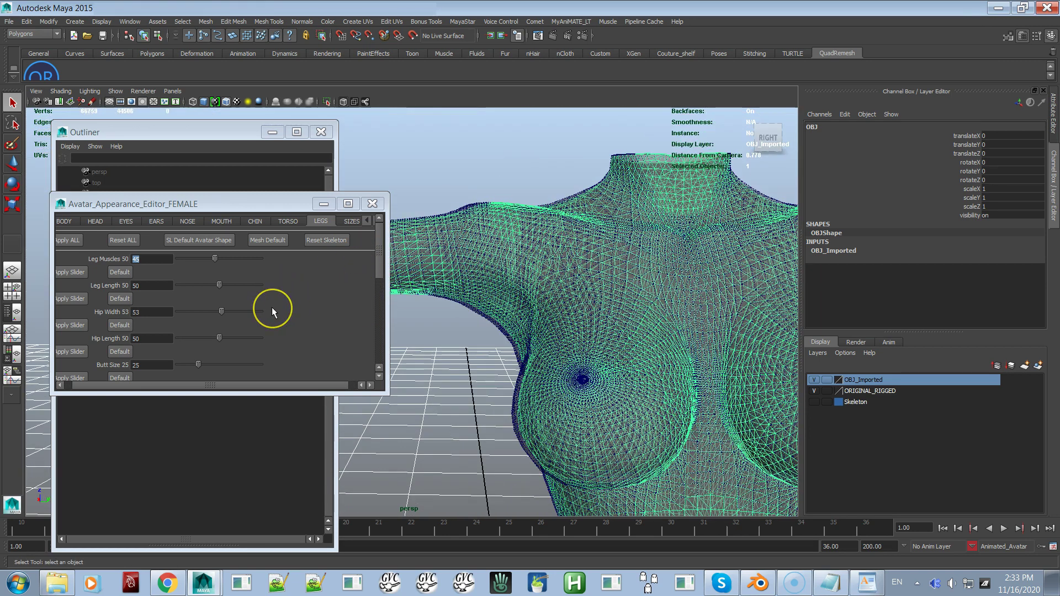
# On the Torso tab, drag the Shoulders slider down to 36.
pyautogui.click(288, 221)
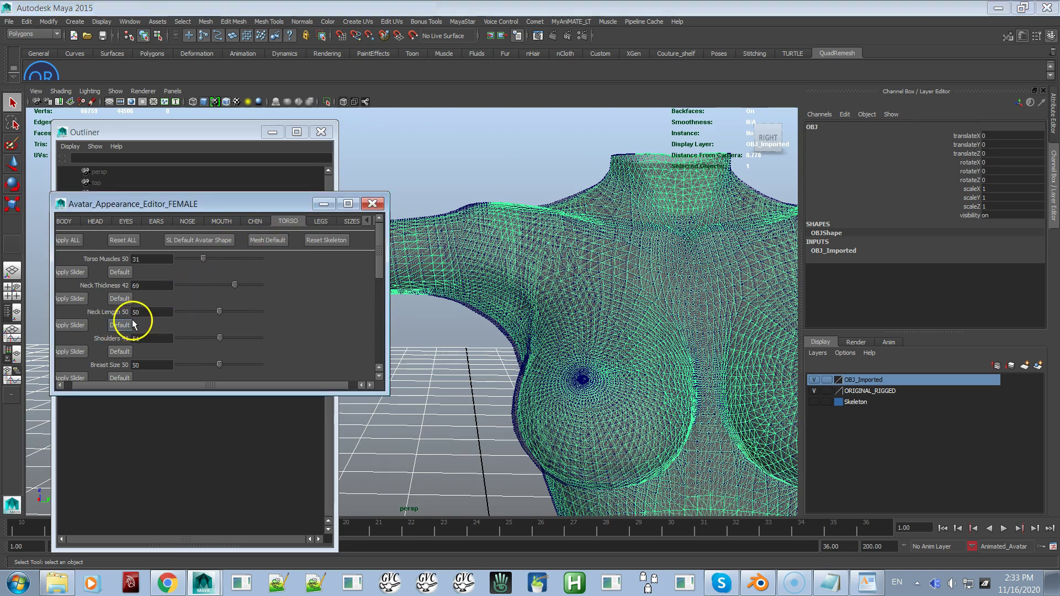
pyautogui.moveTo(221, 342); pyautogui.dragTo(208, 343)
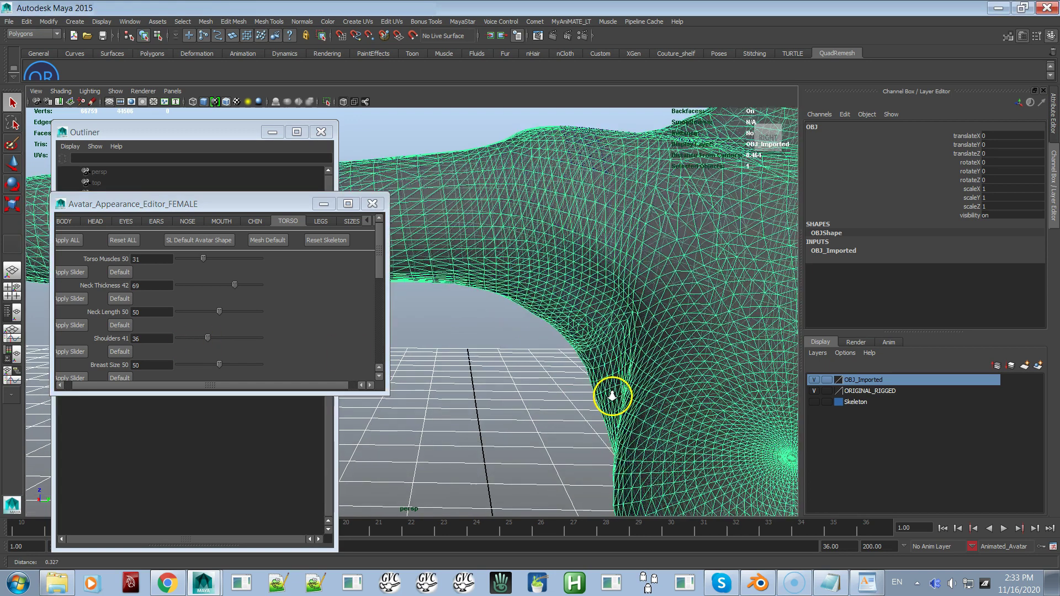
pyautogui.scroll(10, 615, 358)
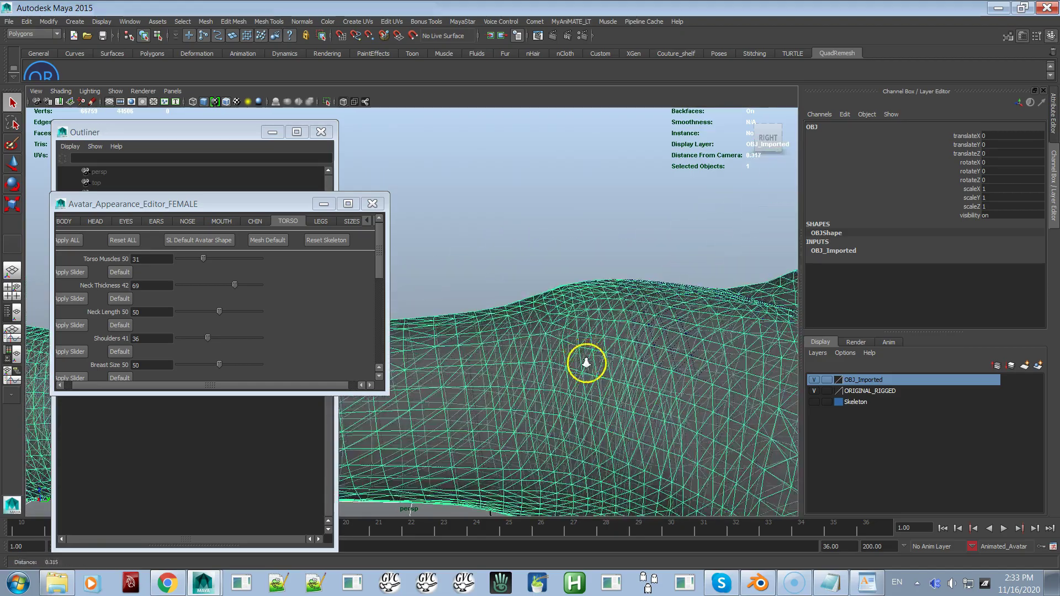
pyautogui.scroll(-5, 597, 383)
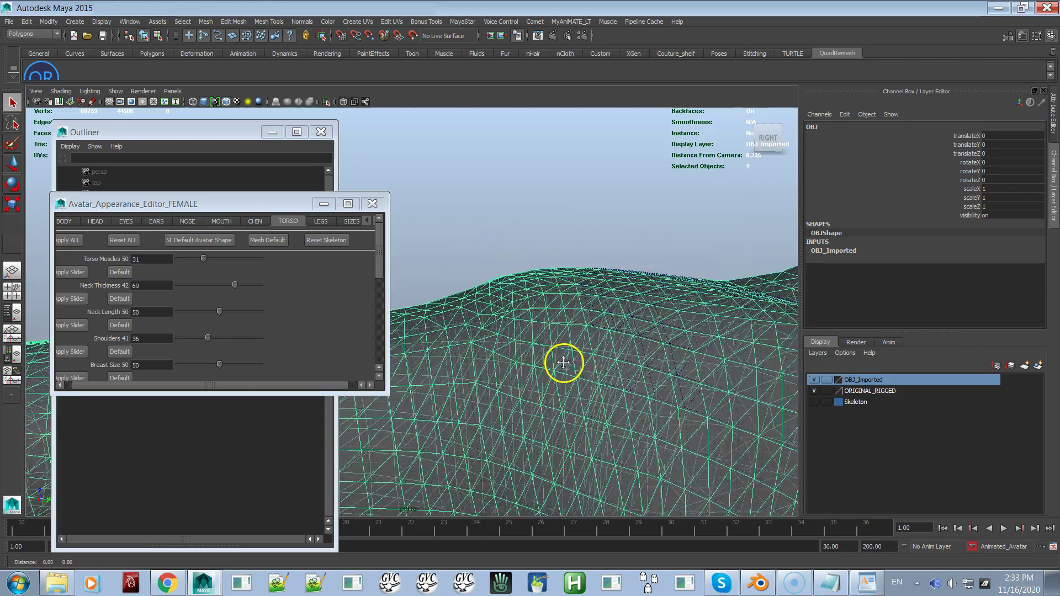
pyautogui.scroll(-2, 551, 360)
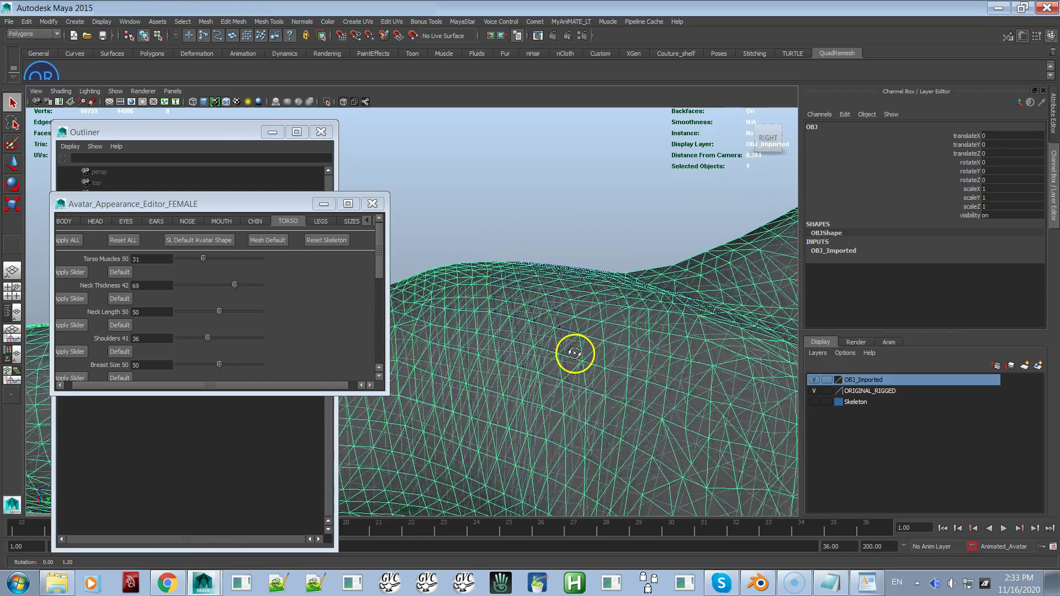
# Orbit and zoom in close on the neck, chest and shoulder's top edge to inspect the narrowing.
pyautogui.keyDown('alt'); pyautogui.moveTo(578, 358); pyautogui.dragTo(556, 363, button='middle'); pyautogui.keyUp('alt')
pyautogui.keyDown('alt'); pyautogui.moveTo(556, 362); pyautogui.dragTo(542, 304, button='right'); pyautogui.keyUp('alt')
pyautogui.keyDown('alt'); pyautogui.moveTo(542, 304); pyautogui.dragTo(569, 229, button='middle'); pyautogui.keyUp('alt')
pyautogui.keyDown('alt'); pyautogui.moveTo(569, 268); pyautogui.dragTo(542, 247); pyautogui.keyUp('alt')
pyautogui.keyDown('alt'); pyautogui.moveTo(542, 246); pyautogui.dragTo(592, 366, button='middle'); pyautogui.keyUp('alt')
pyautogui.keyDown('alt'); pyautogui.moveTo(532, 264); pyautogui.dragTo(538, 317, button='right'); pyautogui.keyUp('alt')
pyautogui.keyDown('alt'); pyautogui.moveTo(608, 306); pyautogui.dragTo(587, 320, button='middle'); pyautogui.keyUp('alt')
pyautogui.keyDown('alt'); pyautogui.moveTo(588, 320); pyautogui.dragTo(481, 287, button='right'); pyautogui.keyUp('alt')
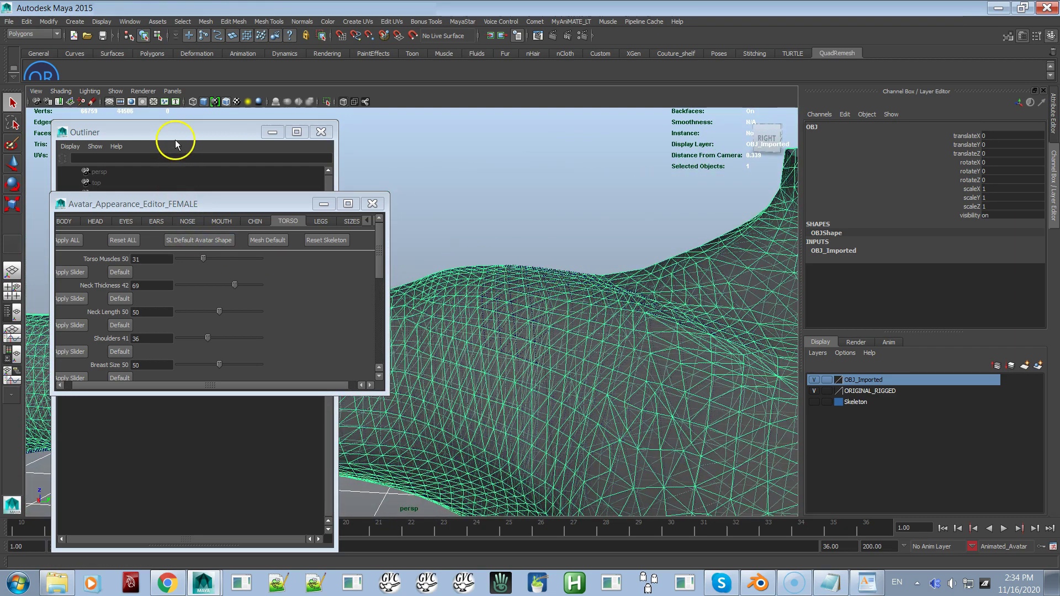
# Select only the __4Physique_Hourglass mesh in the Outliner and zoom in on it.
pyautogui.click(179, 133)
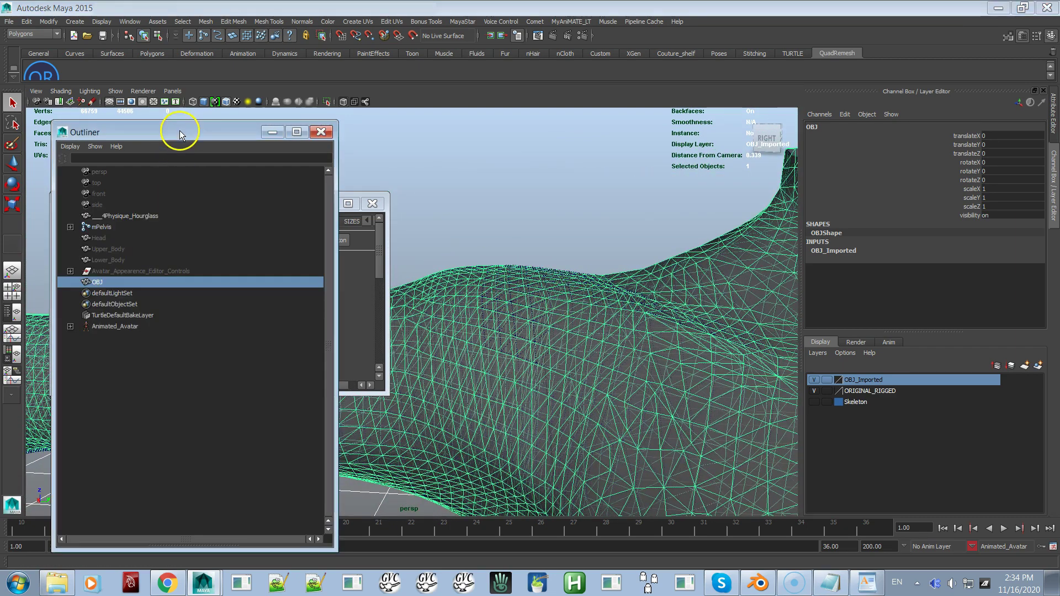
pyautogui.keyDown('ctrl'); pyautogui.click(115, 216); pyautogui.keyUp('ctrl')
pyautogui.click(114, 217)
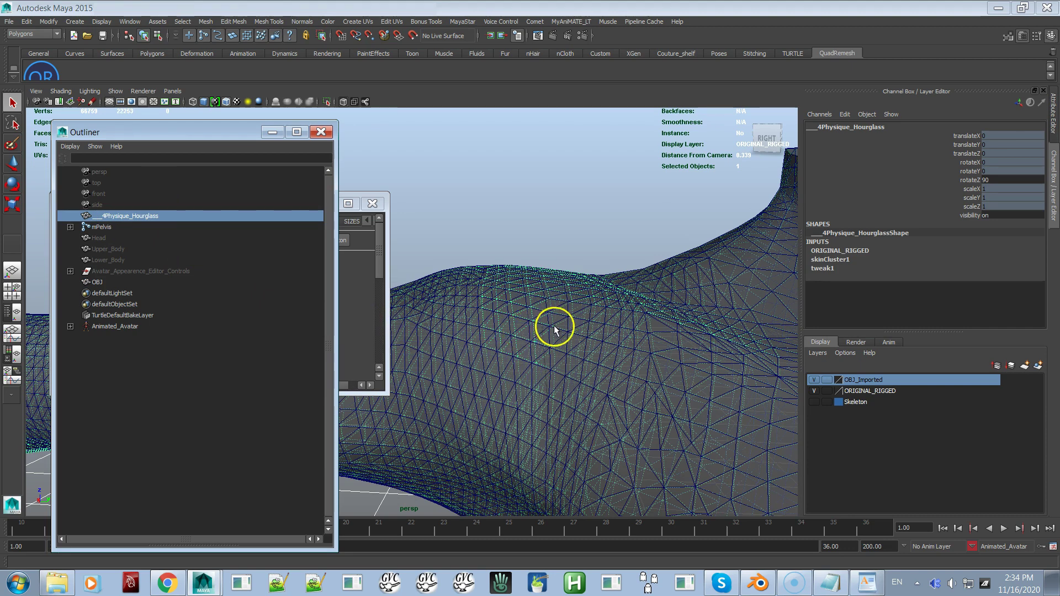
pyautogui.keyDown('alt'); pyautogui.moveTo(558, 310); pyautogui.dragTo(471, 290, button='right'); pyautogui.keyUp('alt')
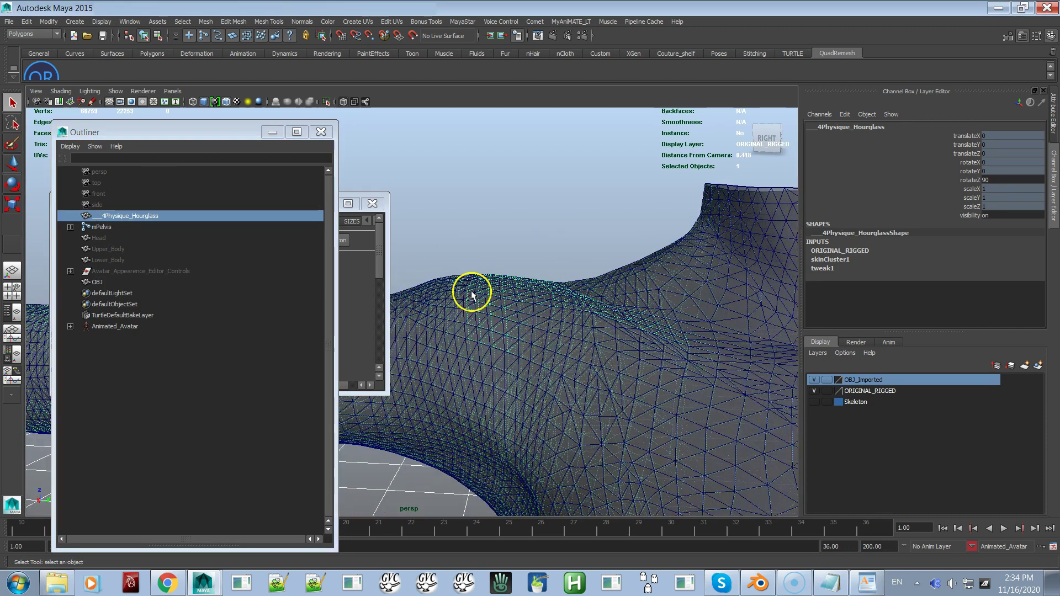
# Try Shoulders values 37 and 38 on the hourglass mesh, then return to 37.
pyautogui.click(380, 261)
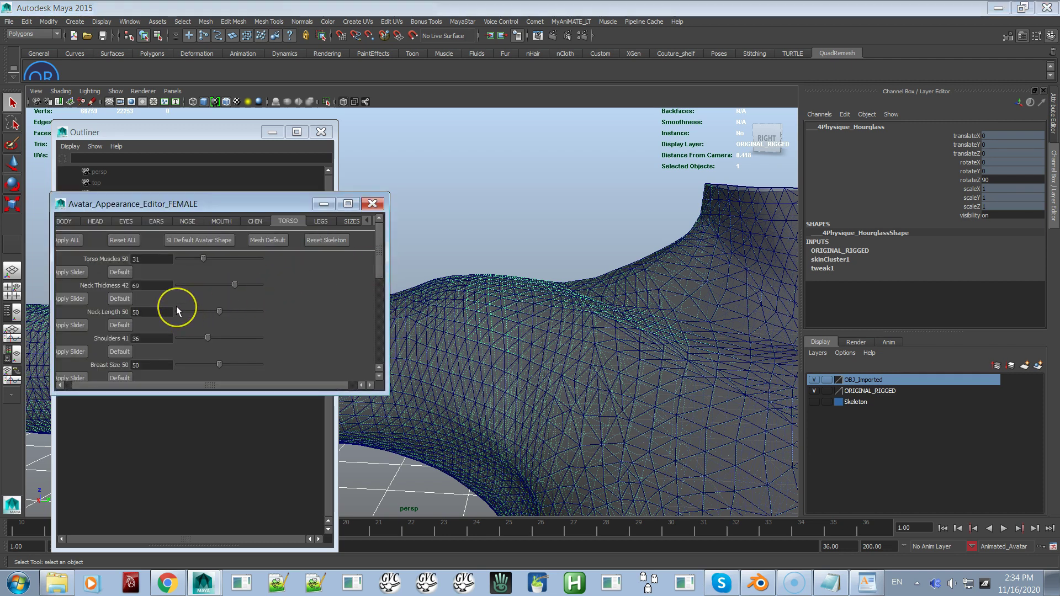
pyautogui.doubleClick(161, 338)
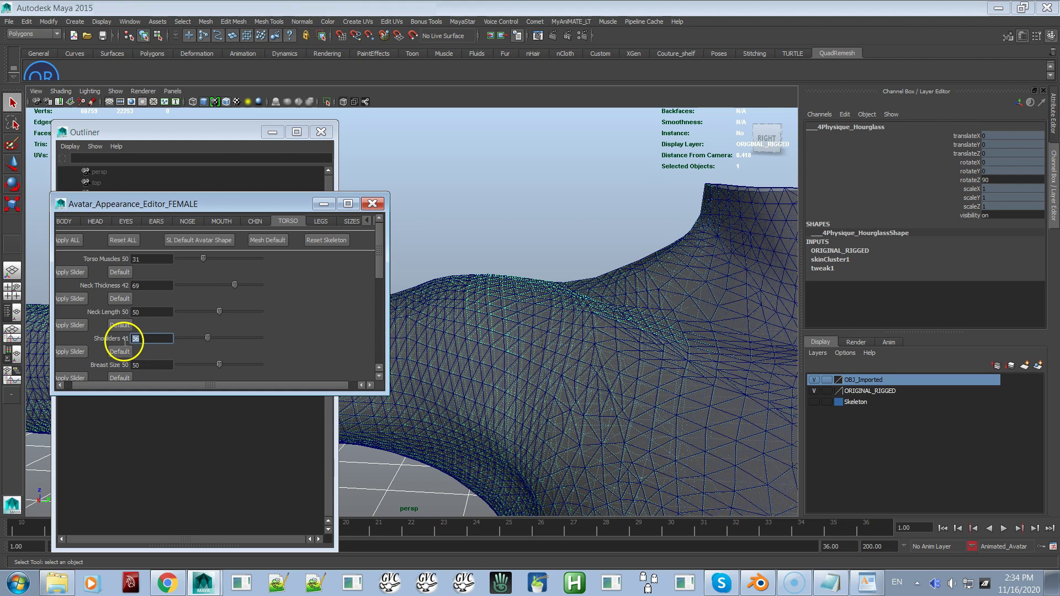
pyautogui.press('Return')
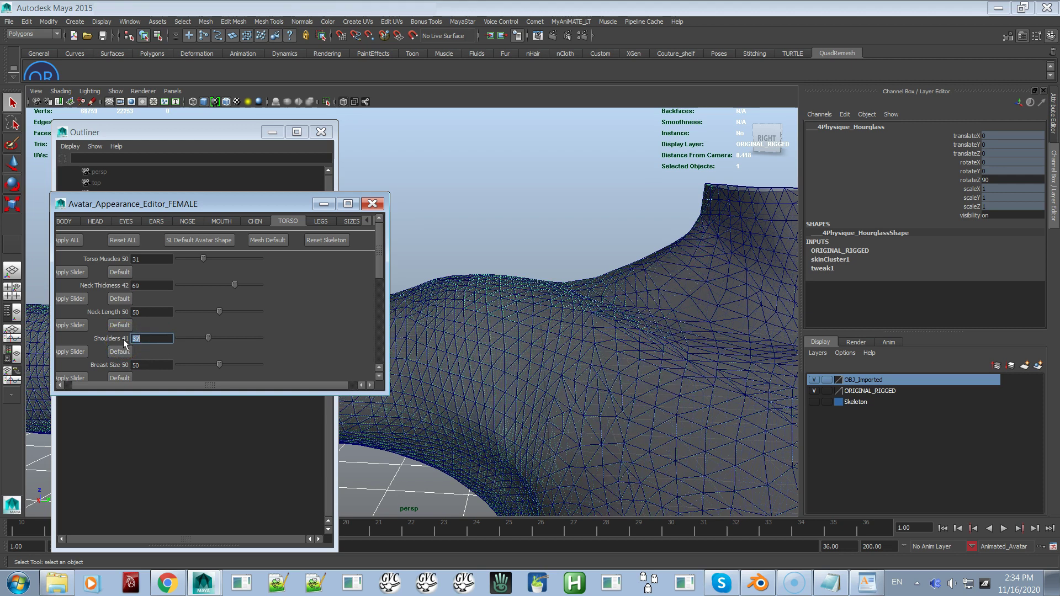
pyautogui.press('Return')
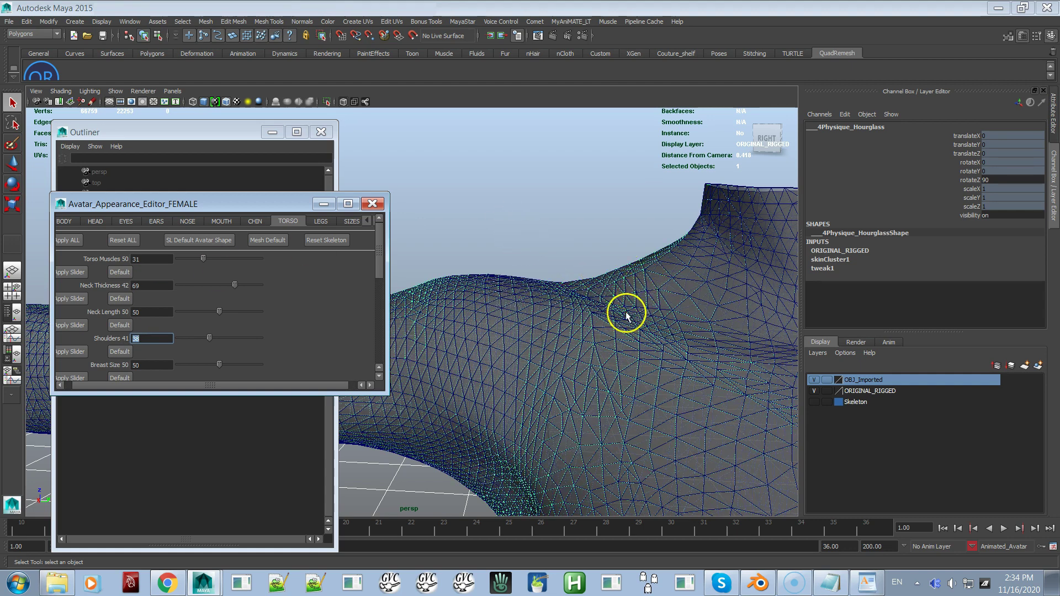
pyautogui.scroll(5, 594, 210)
pyautogui.scroll(-3, 594, 210)
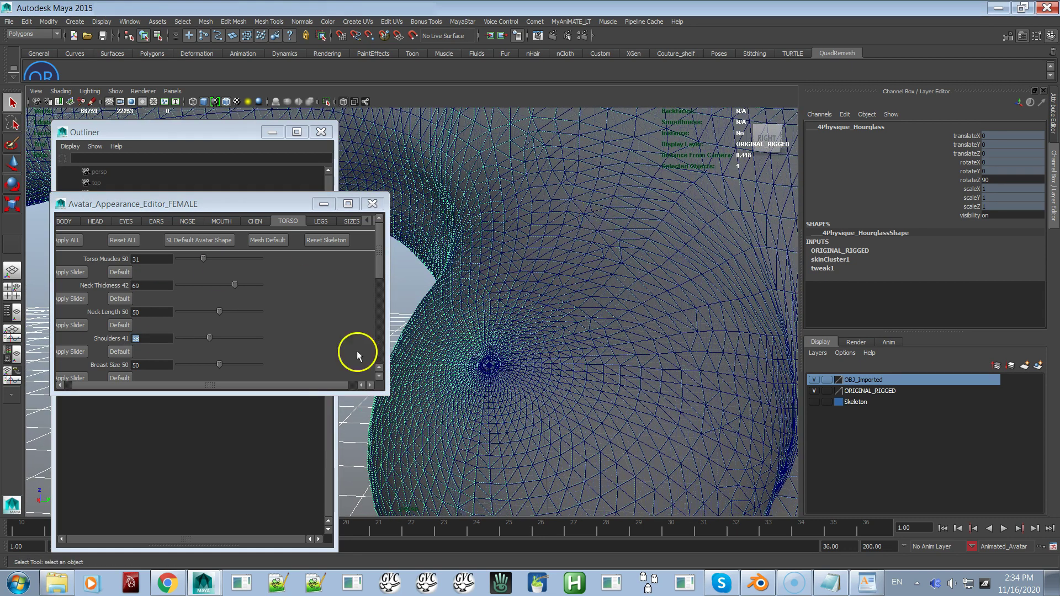
pyautogui.click(82, 354)
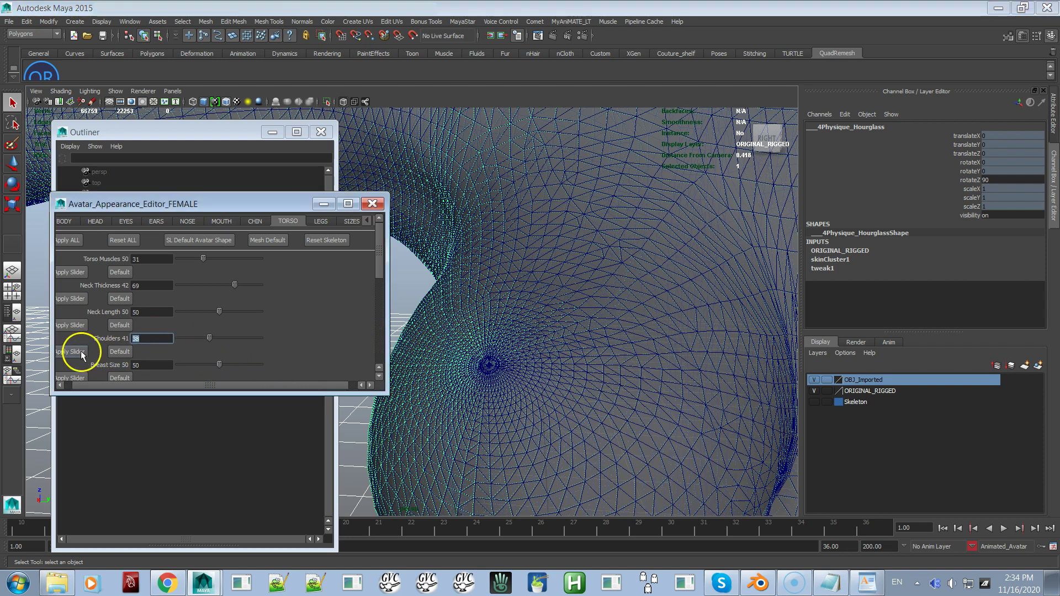
pyautogui.write('7')
pyautogui.press('Return')
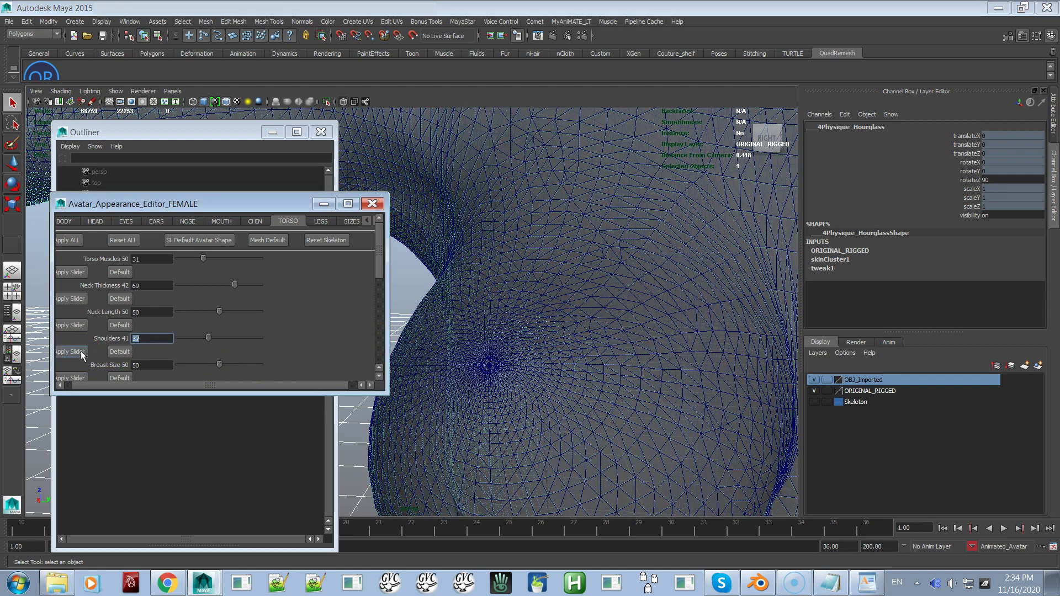
# From a closer perspective view, try Shoulders values 36 and 39.
pyautogui.keyDown('alt'); pyautogui.moveTo(552, 303); pyautogui.dragTo(563, 332); pyautogui.keyUp('alt')
pyautogui.keyDown('alt'); pyautogui.moveTo(563, 331); pyautogui.dragTo(573, 349, button='right'); pyautogui.keyUp('alt')
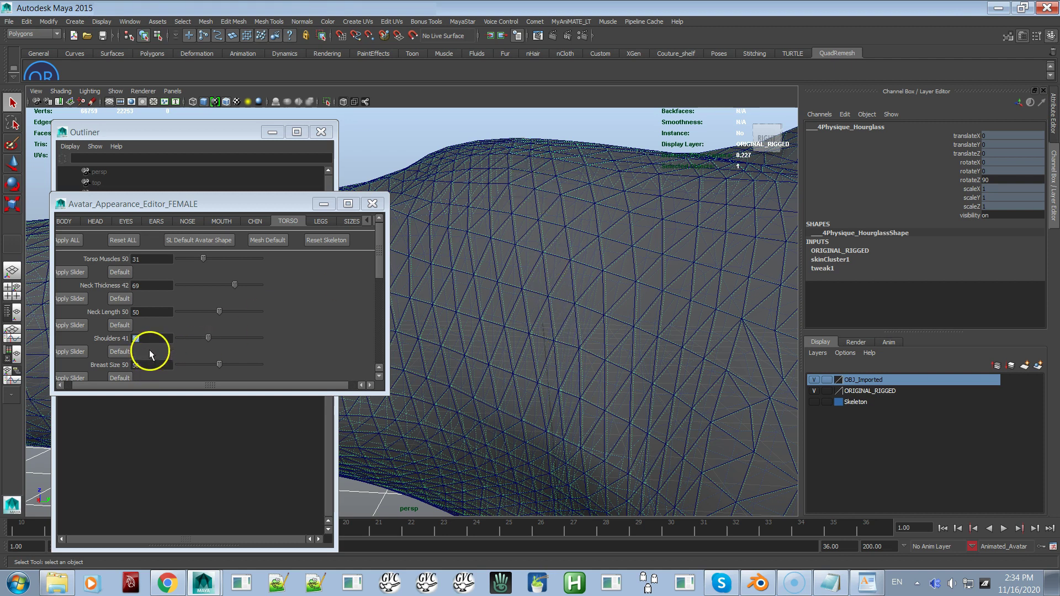
pyautogui.doubleClick(142, 339)
pyautogui.write('36')
pyautogui.press('Return')
pyautogui.write('39')
pyautogui.press('Return')
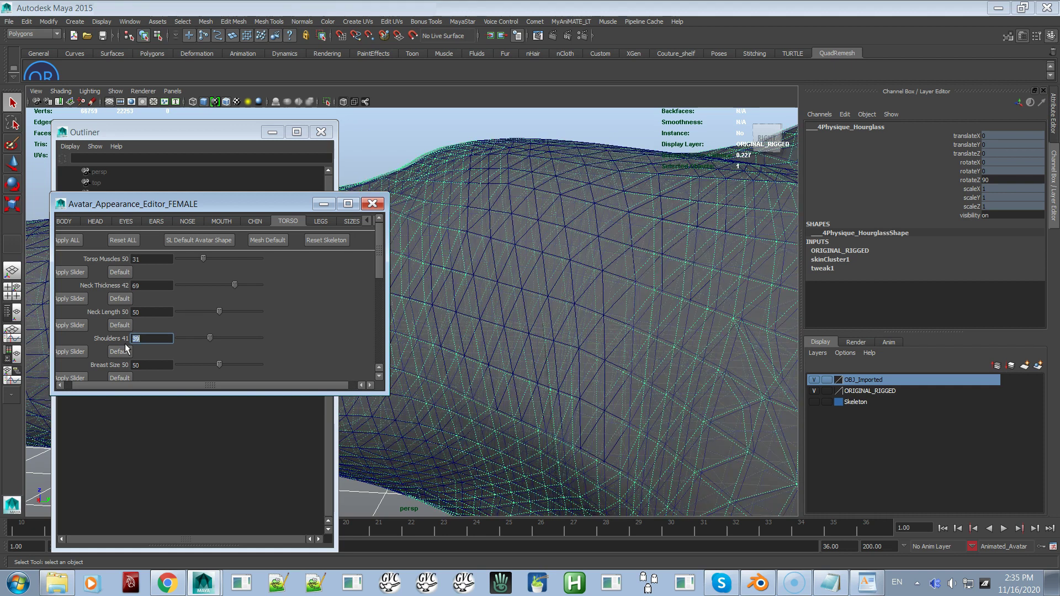
# View the torso's open end from the side, then try Shoulders 38 and settle on 37.
pyautogui.scroll(-5, 554, 374)
pyautogui.keyDown('alt'); pyautogui.moveTo(516, 320); pyautogui.dragTo(541, 322, button='middle'); pyautogui.keyUp('alt')
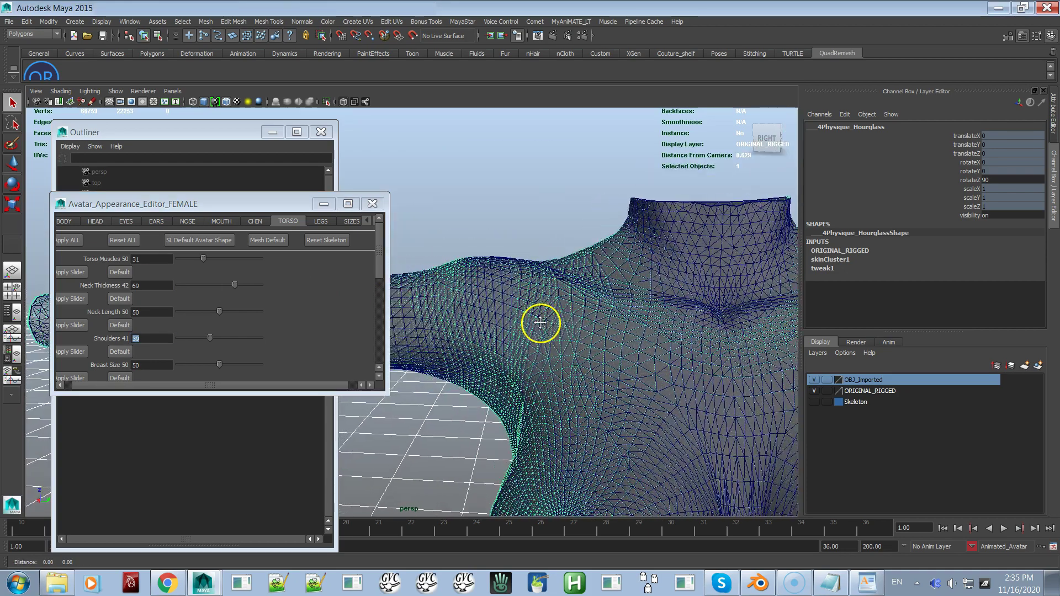
pyautogui.keyDown('alt'); pyautogui.moveTo(541, 323); pyautogui.dragTo(819, 308); pyautogui.keyUp('alt')
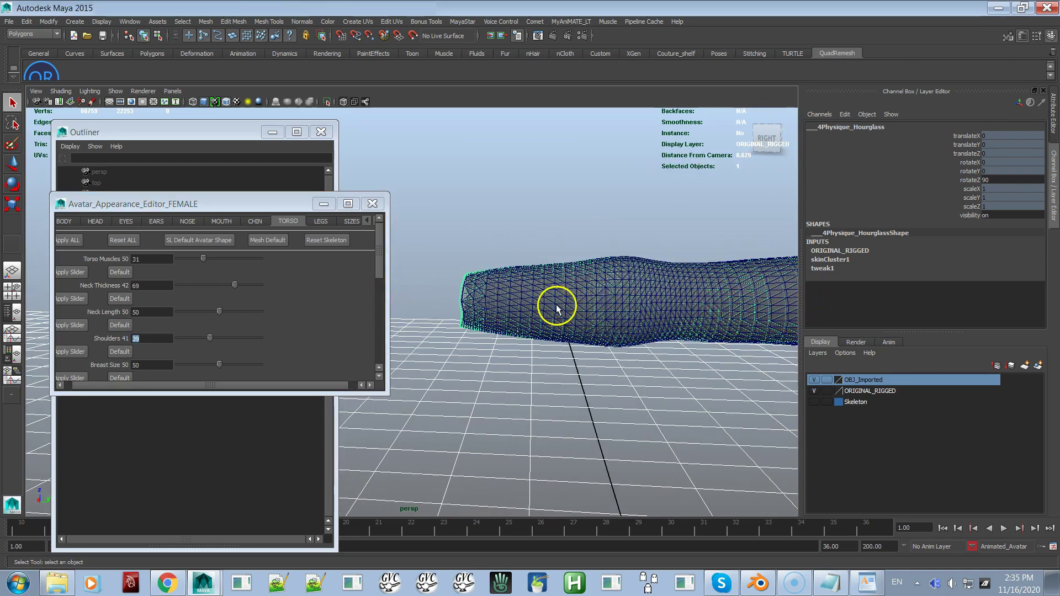
pyautogui.scroll(5, 557, 309)
pyautogui.moveTo(573, 329)
pyautogui.keyDown('alt'); pyautogui.mouseDown()
pyautogui.moveTo(590, 355)
pyautogui.moveTo(580, 310)
pyautogui.mouseUp(); pyautogui.keyUp('alt')
pyautogui.keyDown('alt'); pyautogui.moveTo(580, 310); pyautogui.dragTo(578, 322, button='middle'); pyautogui.keyUp('alt')
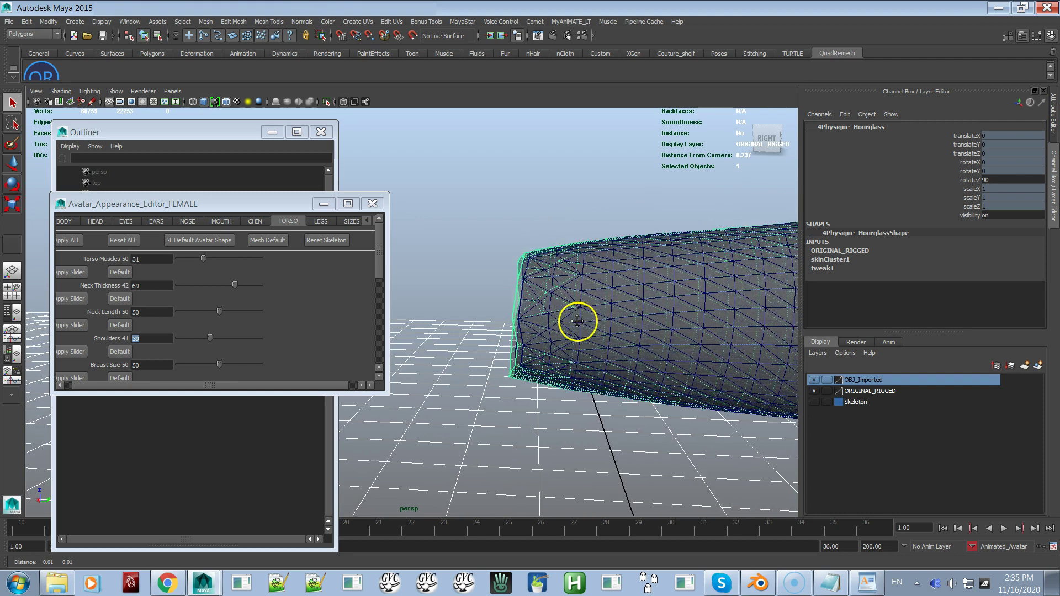
pyautogui.scroll(3, 574, 331)
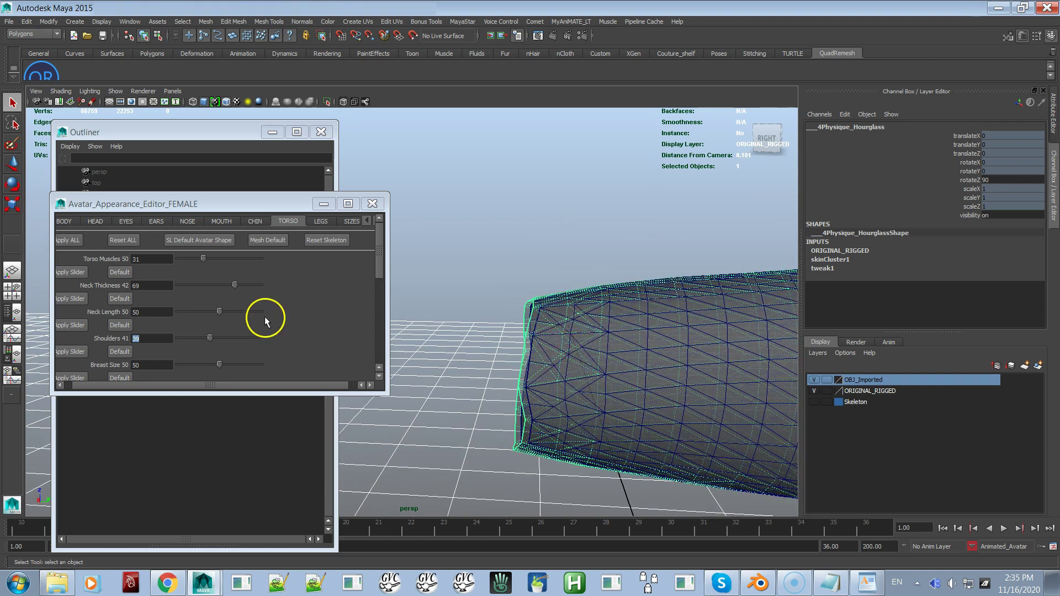
pyautogui.click(137, 338)
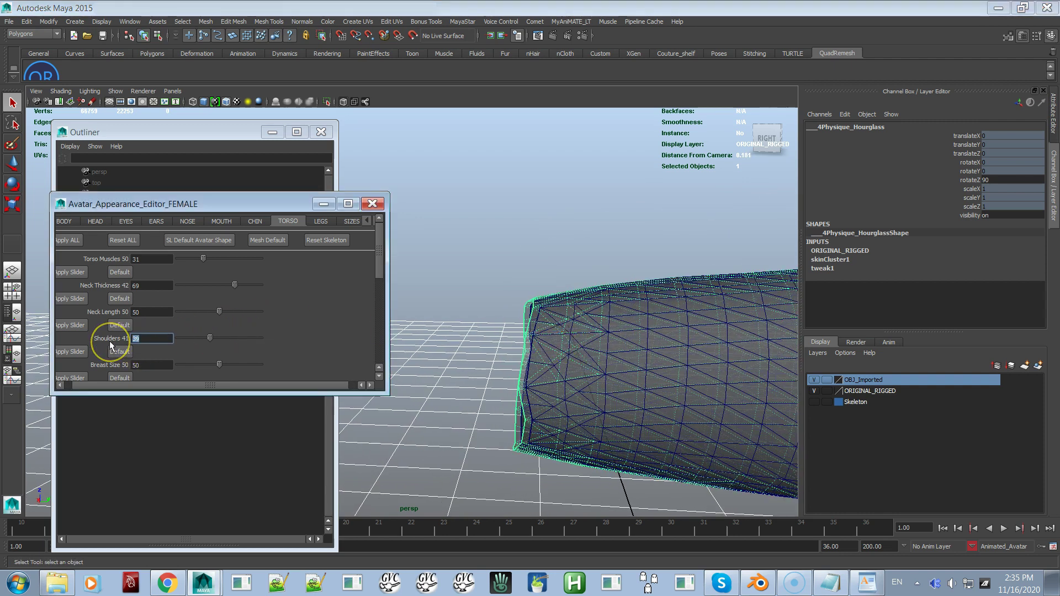
pyautogui.write('8')
pyautogui.press('Return')
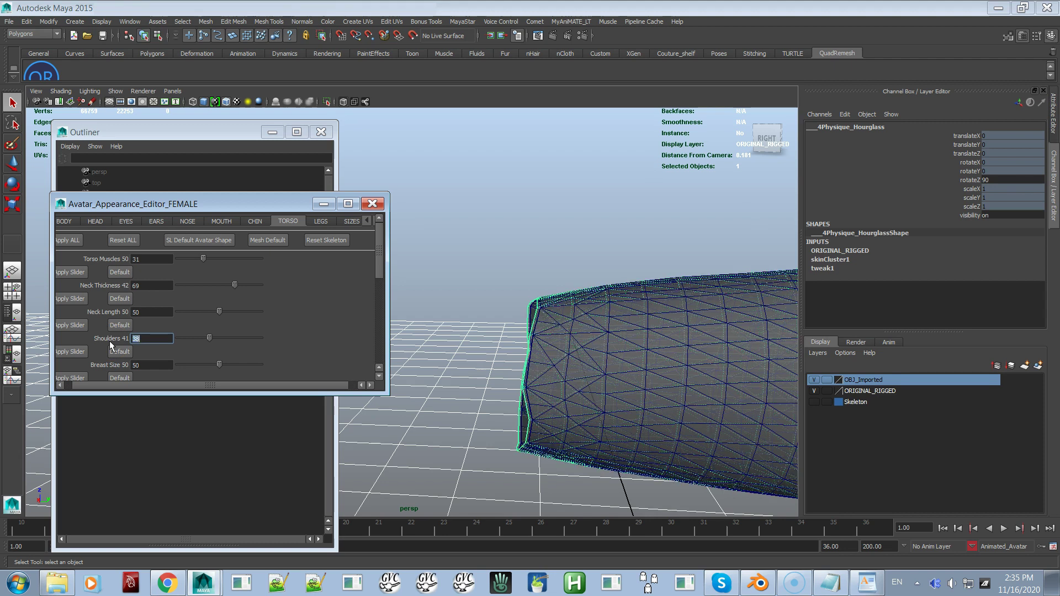
pyautogui.write('37')
pyautogui.press('Return')
# Inspect the chest, shoulder and body tube's end at Shoulders 37 from several angles.
pyautogui.keyDown('alt'); pyautogui.moveTo(497, 359); pyautogui.dragTo(474, 309, button='right'); pyautogui.keyUp('alt')
pyautogui.keyDown('alt'); pyautogui.moveTo(474, 310); pyautogui.dragTo(356, 314, button='middle'); pyautogui.keyUp('alt')
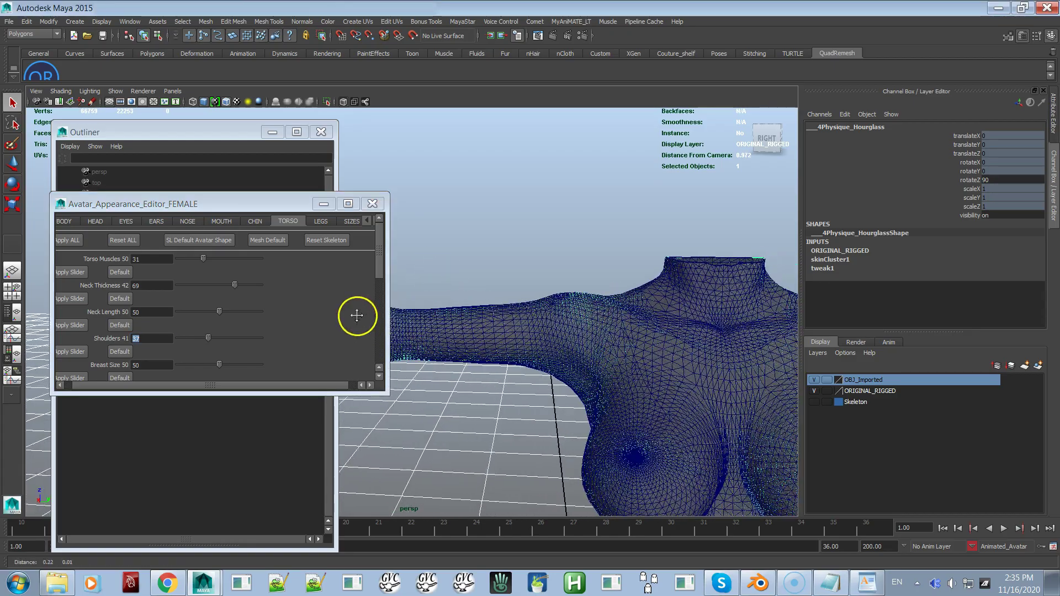
pyautogui.keyDown('alt'); pyautogui.moveTo(516, 372); pyautogui.dragTo(444, 314, button='middle'); pyautogui.keyUp('alt')
pyautogui.keyDown('alt'); pyautogui.moveTo(444, 313); pyautogui.dragTo(499, 426, button='right'); pyautogui.keyUp('alt')
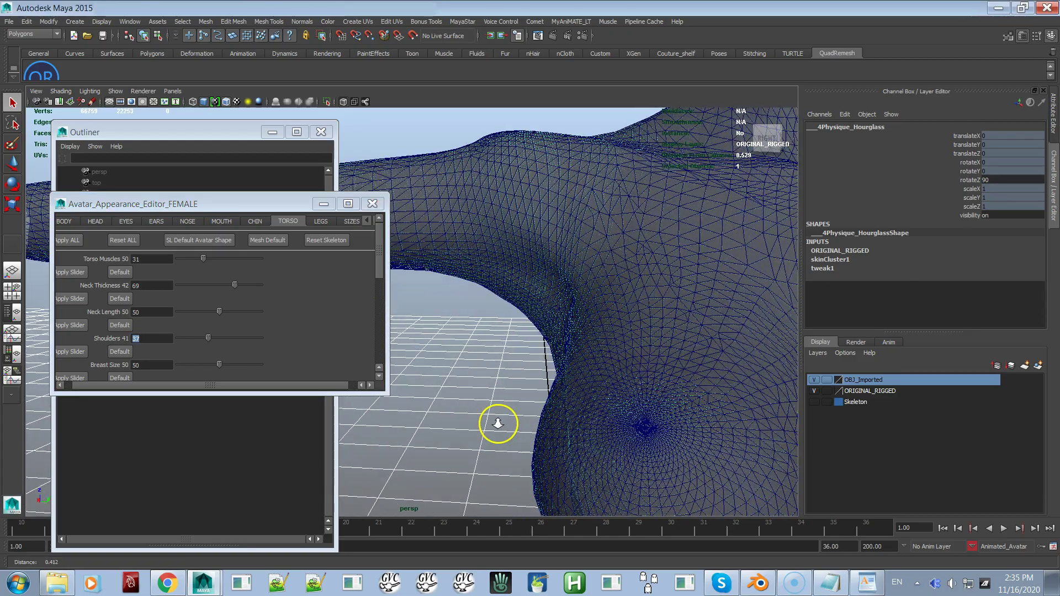
pyautogui.keyDown('alt'); pyautogui.moveTo(532, 290); pyautogui.dragTo(521, 319, button='middle'); pyautogui.keyUp('alt')
pyautogui.keyDown('alt'); pyautogui.moveTo(520, 318); pyautogui.dragTo(805, 362); pyautogui.keyUp('alt')
pyautogui.keyDown('alt'); pyautogui.moveTo(516, 308); pyautogui.dragTo(532, 359, button='right'); pyautogui.keyUp('alt')
# Enter Shoulders values 36, 38, then 37 and look closer at the mesh.
pyautogui.click(151, 339)
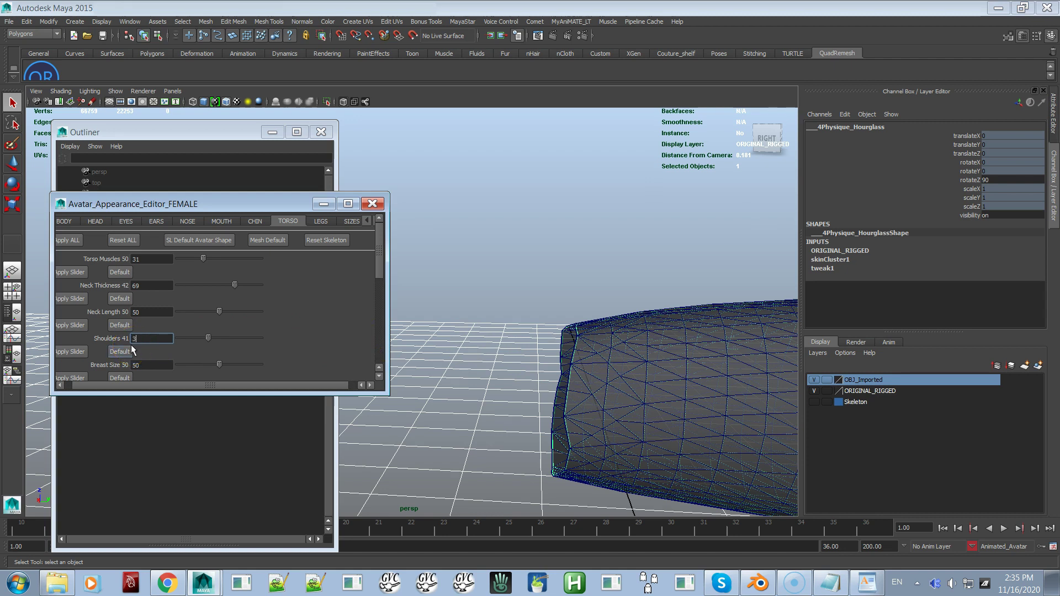
pyautogui.write('36')
pyautogui.press('Return')
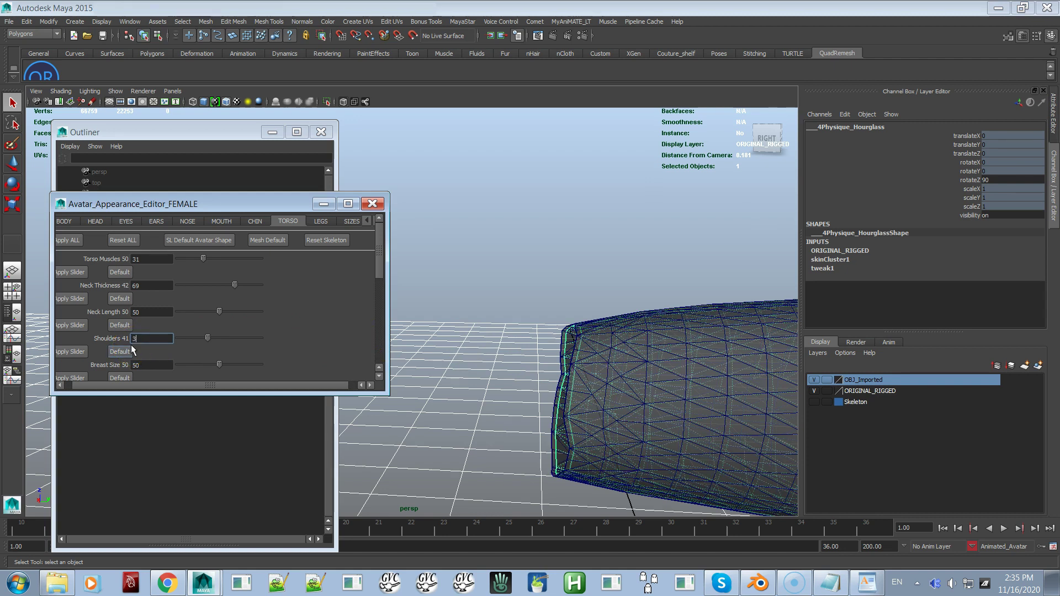
pyautogui.write('38')
pyautogui.press('Return')
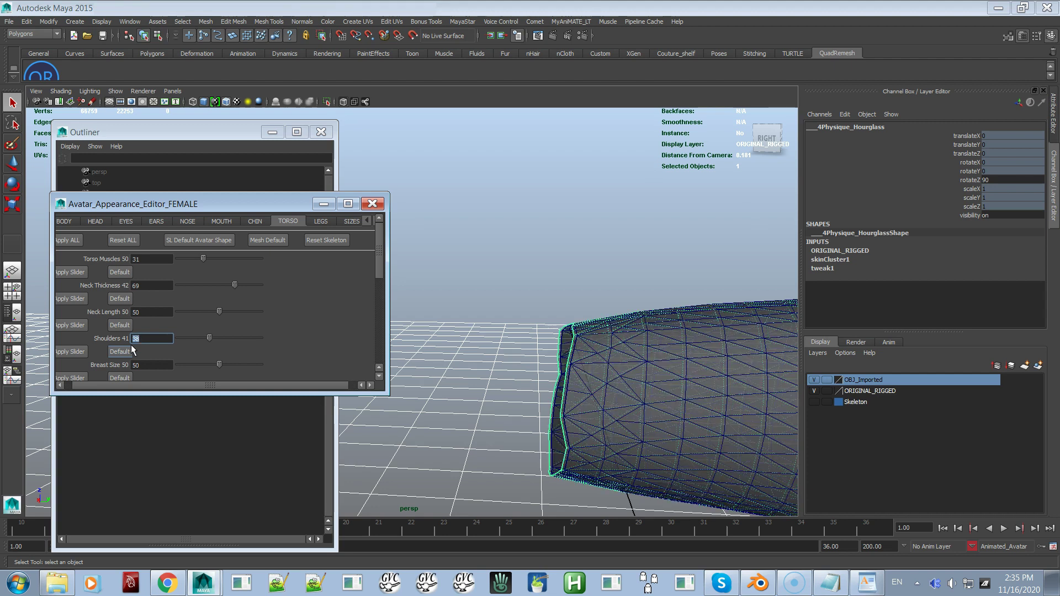
pyautogui.write('37')
pyautogui.press('Return')
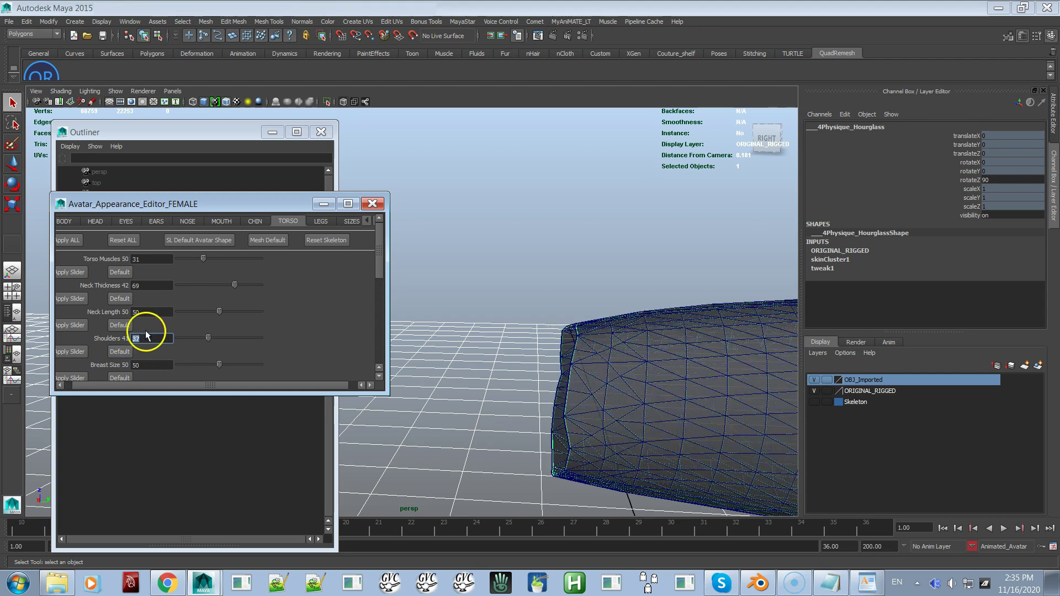
pyautogui.moveTo(540, 343)
pyautogui.keyDown('alt'); pyautogui.mouseDown(button='right')
pyautogui.moveTo(520, 273)
pyautogui.moveTo(620, 351)
pyautogui.moveTo(471, 343)
pyautogui.moveTo(540, 346)
pyautogui.mouseUp(button='right'); pyautogui.keyUp('alt')
pyautogui.keyDown('alt'); pyautogui.moveTo(539, 346); pyautogui.dragTo(556, 379, button='middle'); pyautogui.keyUp('alt')
pyautogui.keyDown('alt'); pyautogui.moveTo(556, 379); pyautogui.dragTo(554, 331, button='right'); pyautogui.keyUp('alt')
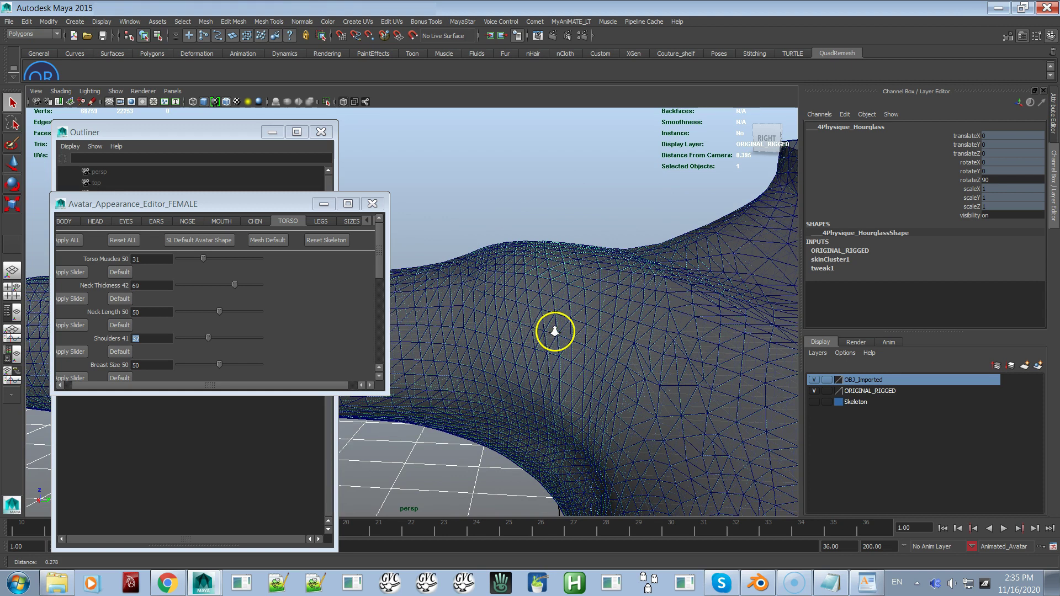
# Re-enter Shoulders 36 and 38, check the chest, then commit 37.
pyautogui.click(149, 338)
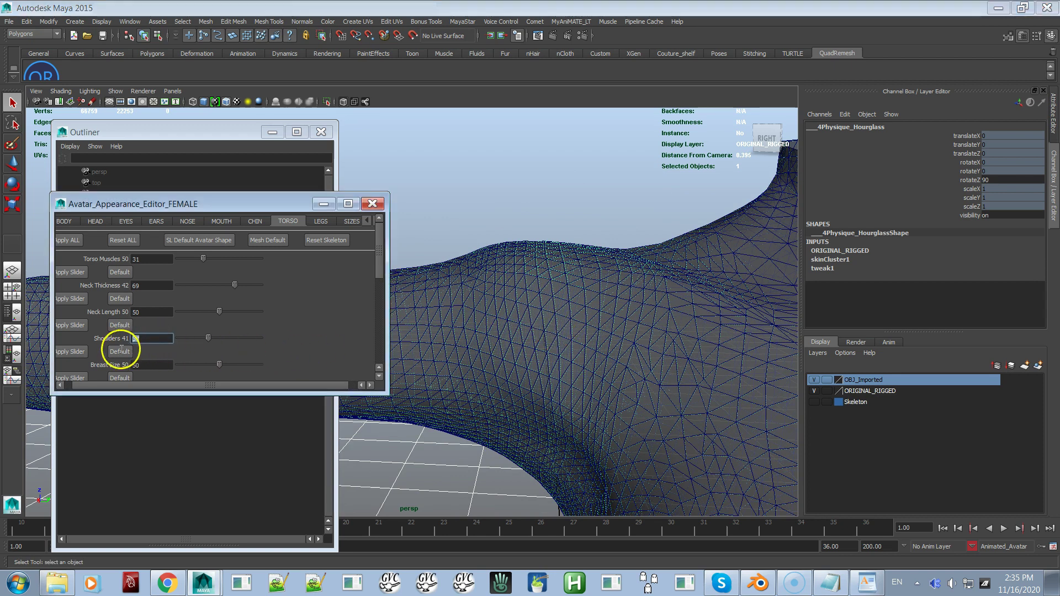
pyautogui.write('36')
pyautogui.press('Return')
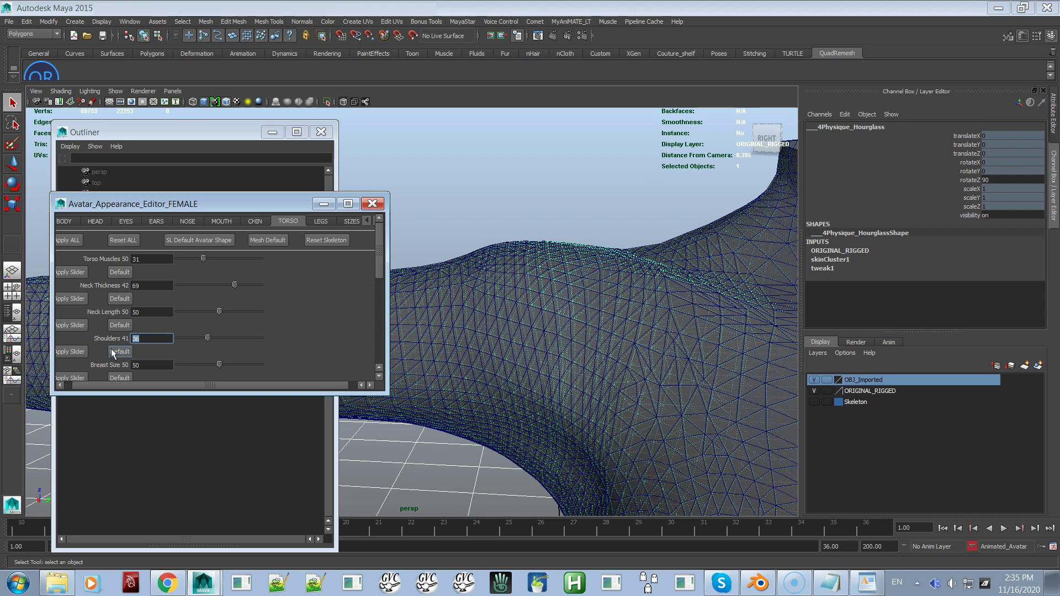
pyautogui.write('38')
pyautogui.press('Return')
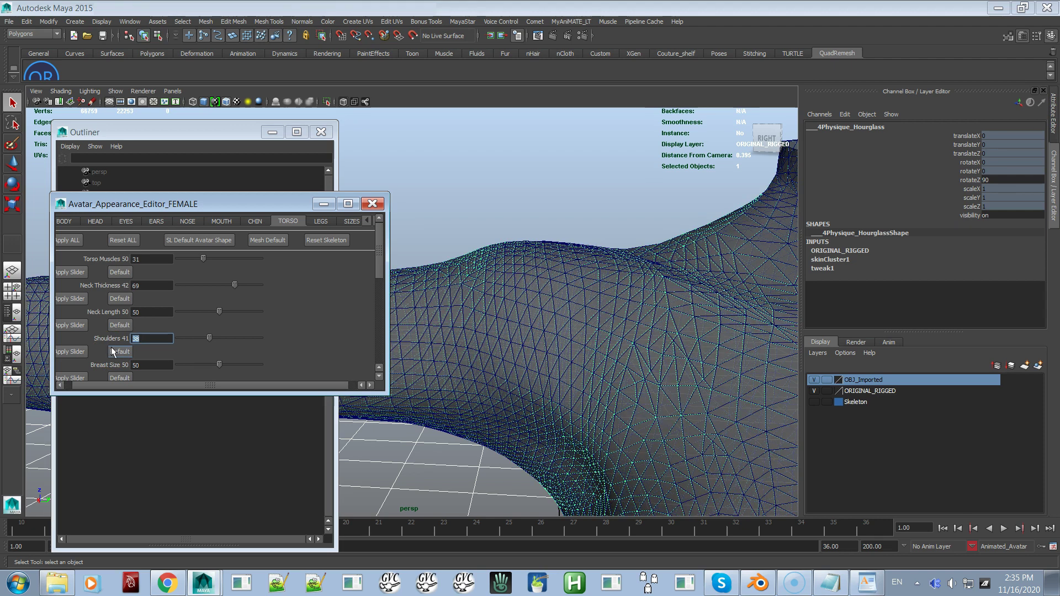
pyautogui.click(239, 346)
pyautogui.keyDown('alt'); pyautogui.moveTo(496, 330); pyautogui.dragTo(464, 209); pyautogui.keyUp('alt')
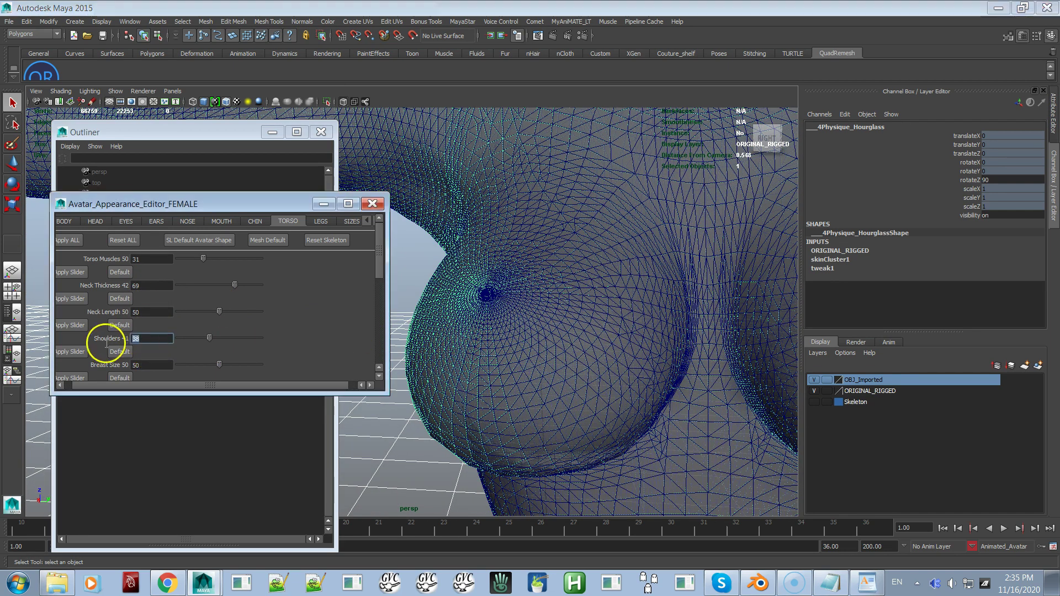
pyautogui.write('7')
pyautogui.press('Return')
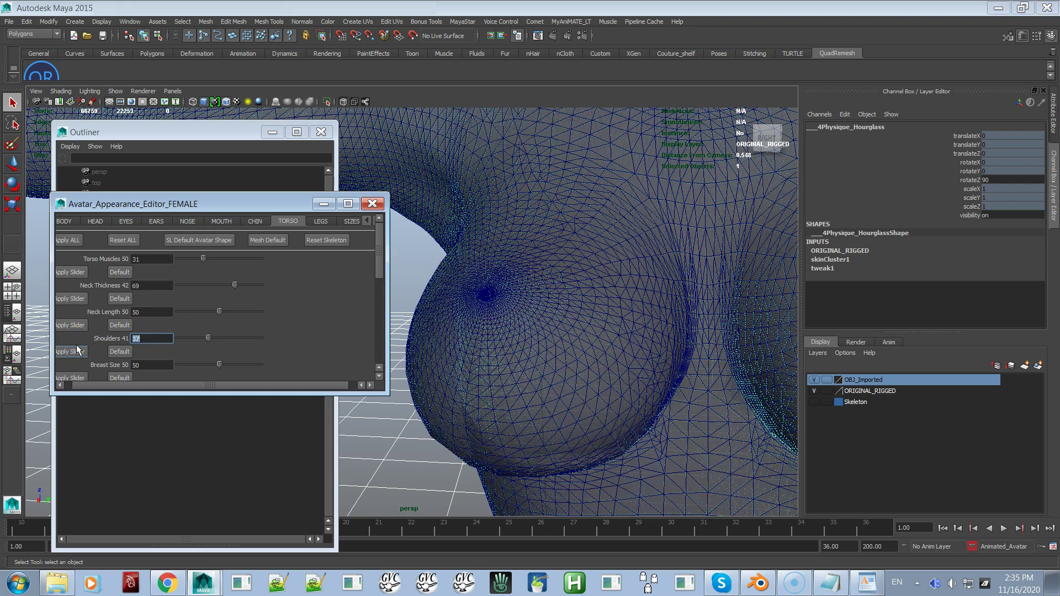
# Inspect the torso front, waist, hips and shoulders, then switch to the slider notes in Notepad.
pyautogui.click(366, 426)
pyautogui.keyDown('alt'); pyautogui.moveTo(608, 350); pyautogui.dragTo(519, 258); pyautogui.keyUp('alt')
pyautogui.scroll(-5, 611, 337)
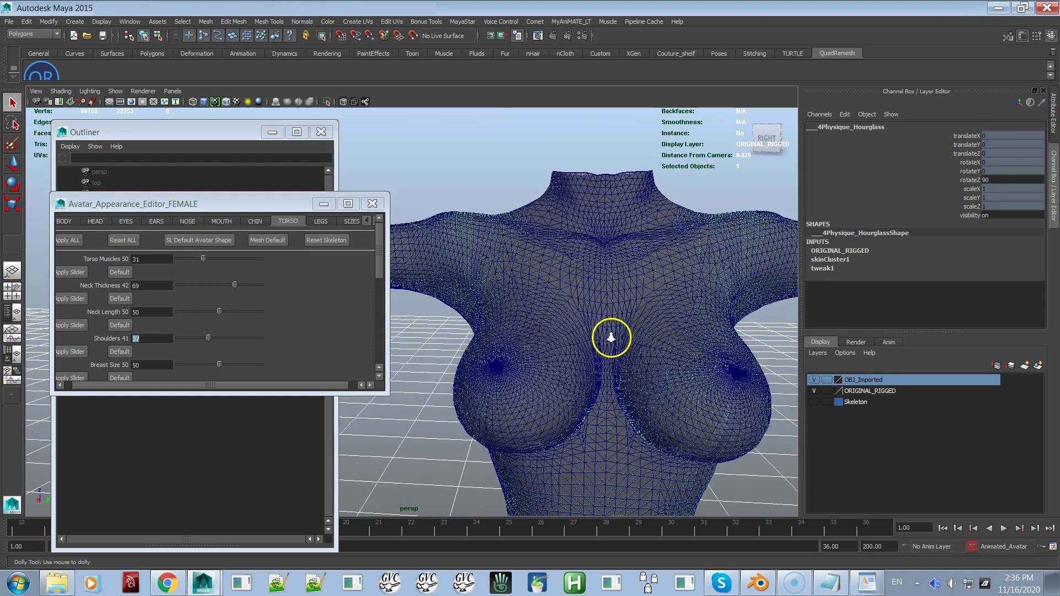
pyautogui.moveTo(568, 303)
pyautogui.keyDown('alt'); pyautogui.mouseDown(button='middle')
pyautogui.moveTo(578, 304)
pyautogui.moveTo(575, 221)
pyautogui.mouseUp(button='middle'); pyautogui.keyUp('alt')
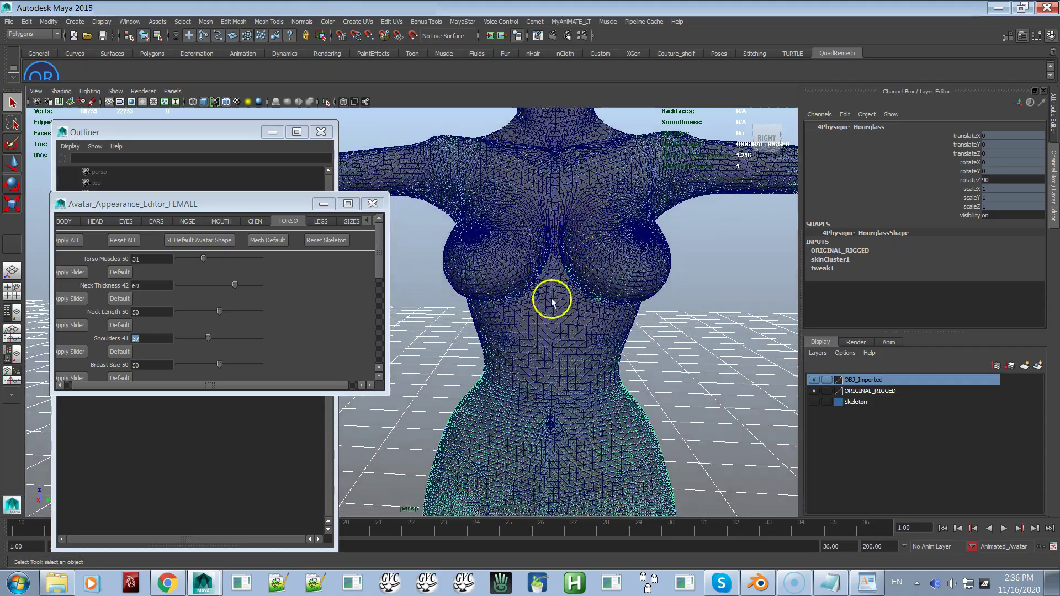
pyautogui.keyDown('alt'); pyautogui.moveTo(552, 301); pyautogui.dragTo(562, 231, button='middle'); pyautogui.keyUp('alt')
pyautogui.scroll(-4, 558, 220)
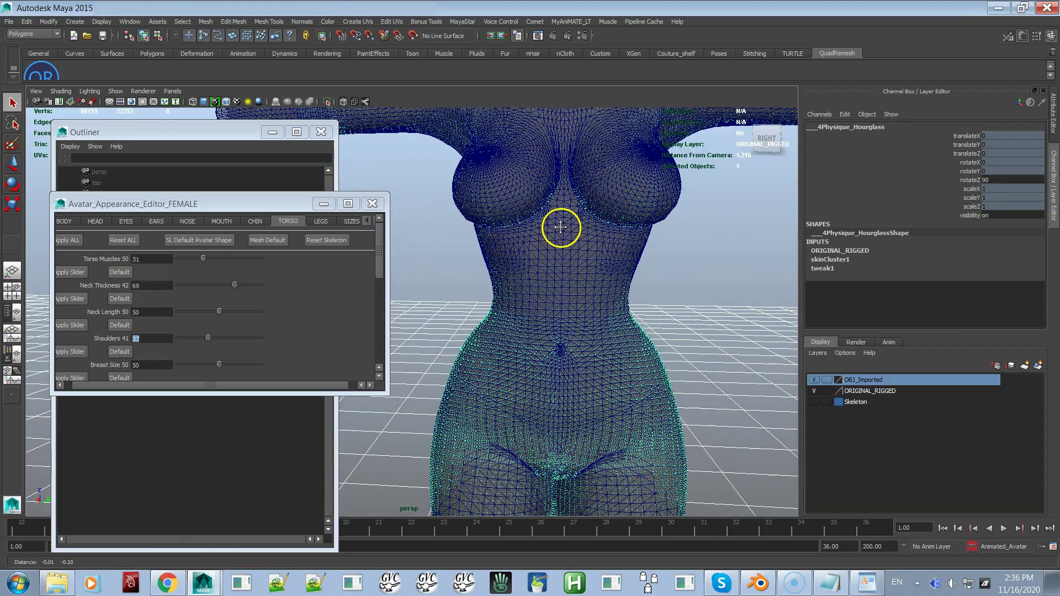
pyautogui.scroll(-2, 555, 273)
pyautogui.keyDown('alt'); pyautogui.moveTo(509, 248); pyautogui.dragTo(540, 326, button='middle'); pyautogui.keyUp('alt')
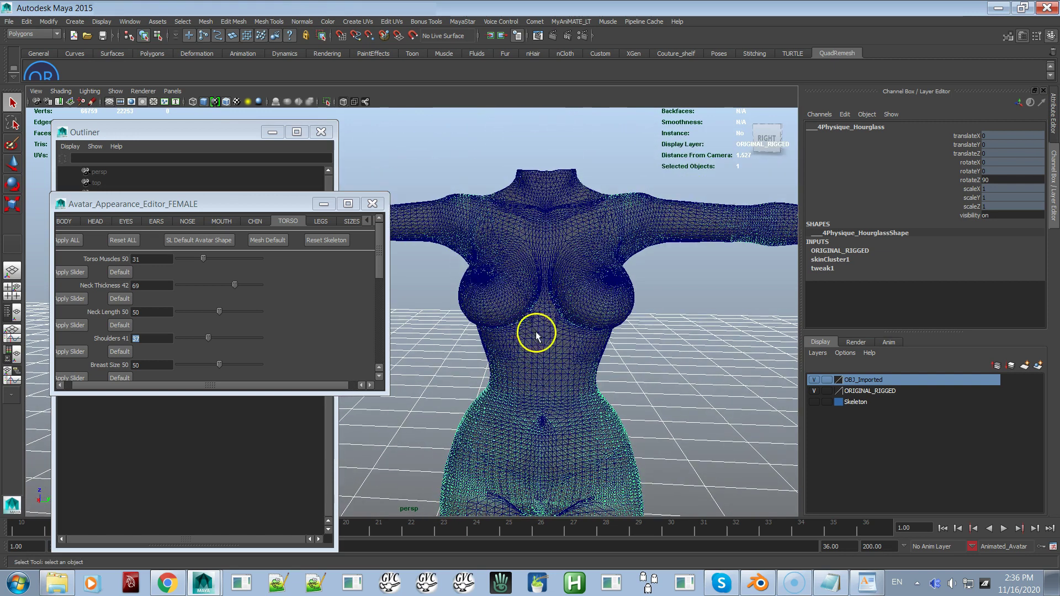
pyautogui.scroll(-2, 544, 326)
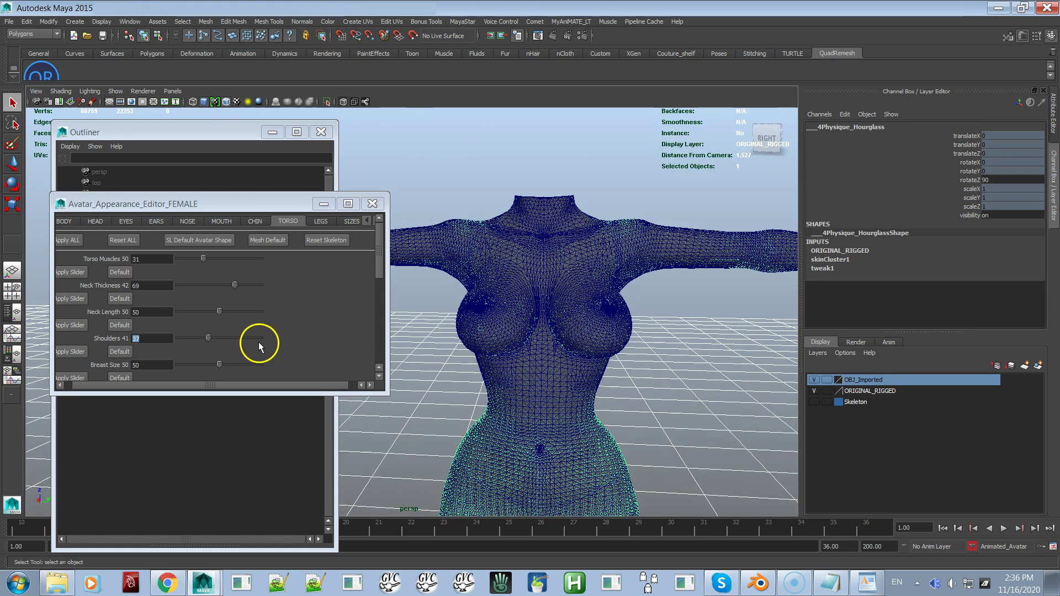
pyautogui.hotkey('alt', 'Tab')
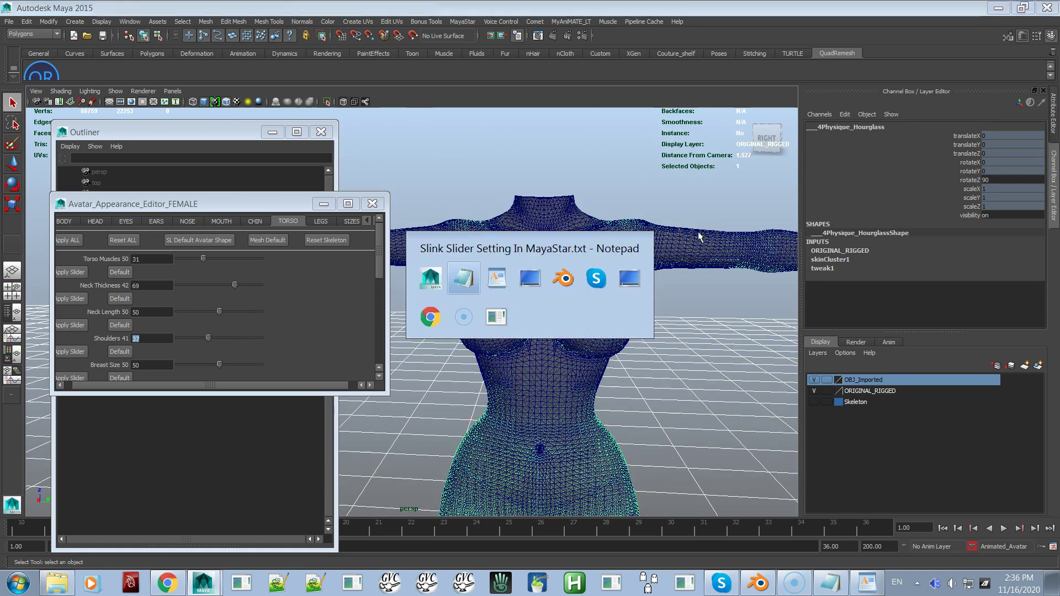
pyautogui.click(482, 236)
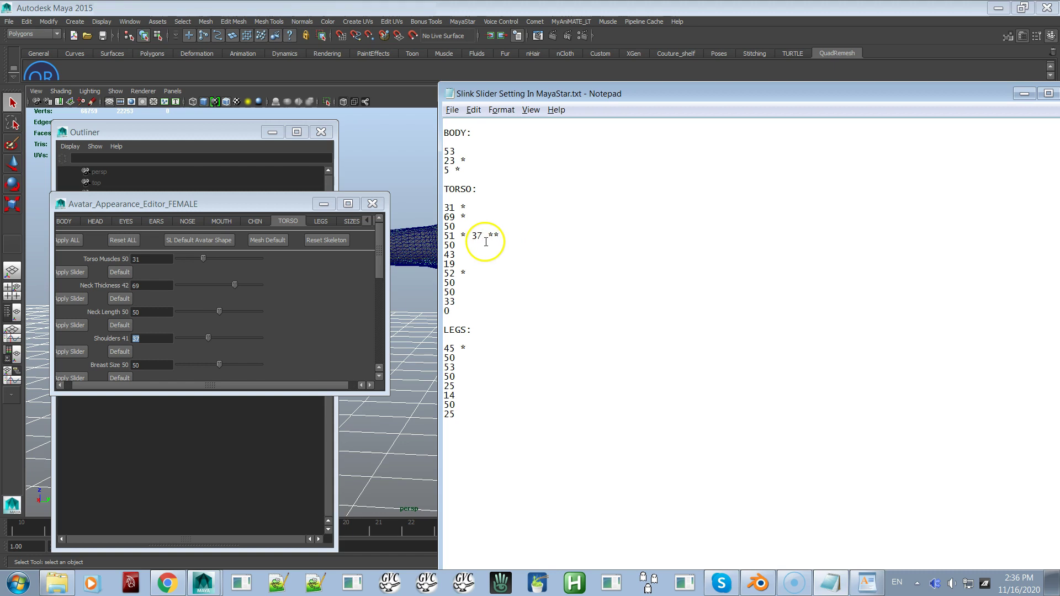
pyautogui.moveTo(480, 94); pyautogui.dragTo(1058, 33)
pyautogui.click(425, 8)
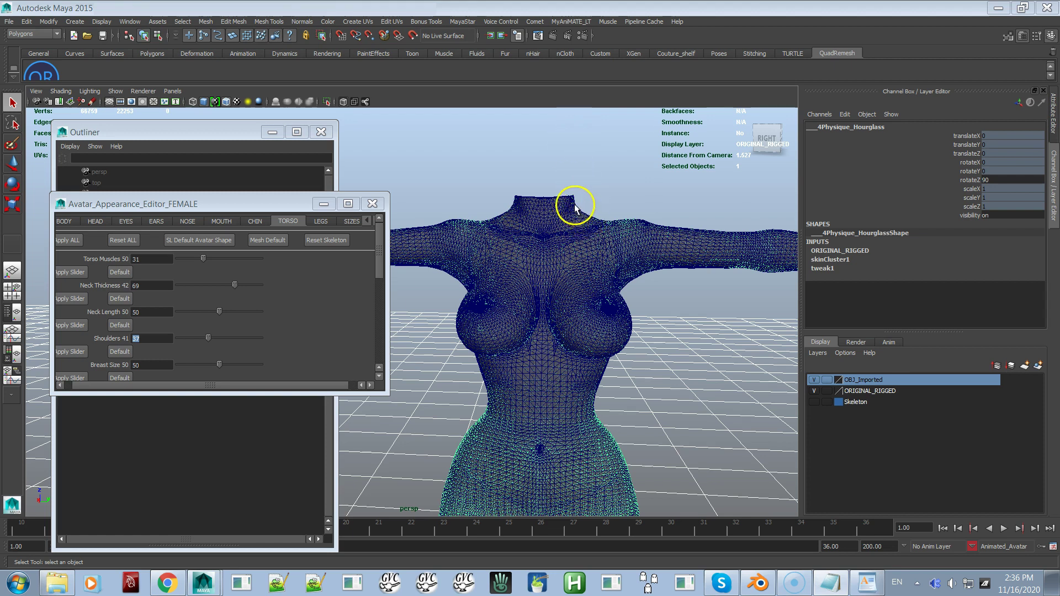
# Create a bind pose from the current pose via MayaStar > Skin Weight Tools > Custom Bind Pose.
pyautogui.click(471, 25)
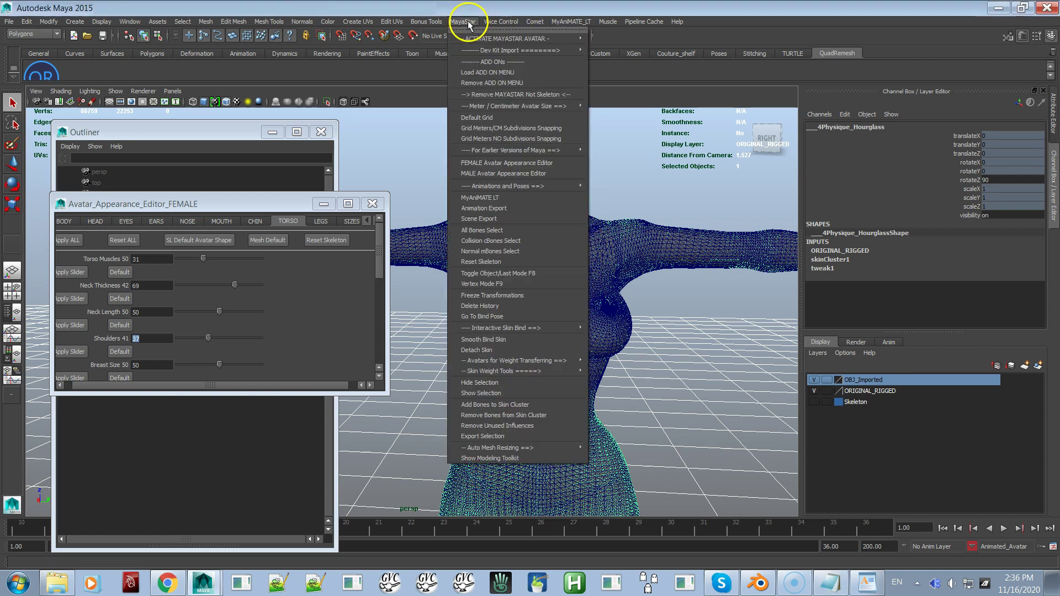
pyautogui.moveTo(571, 372)
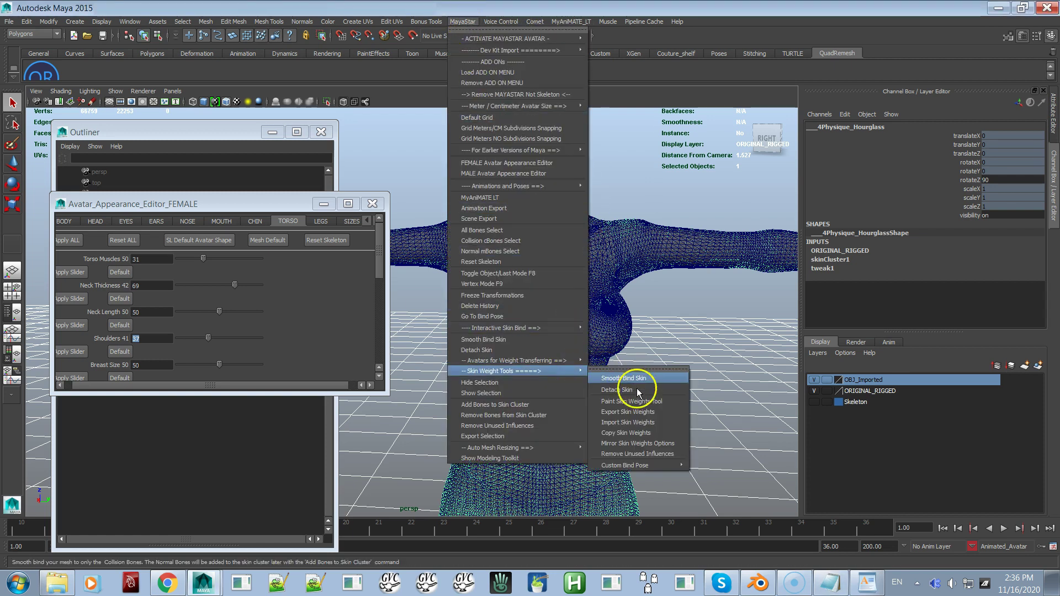
pyautogui.moveTo(680, 468)
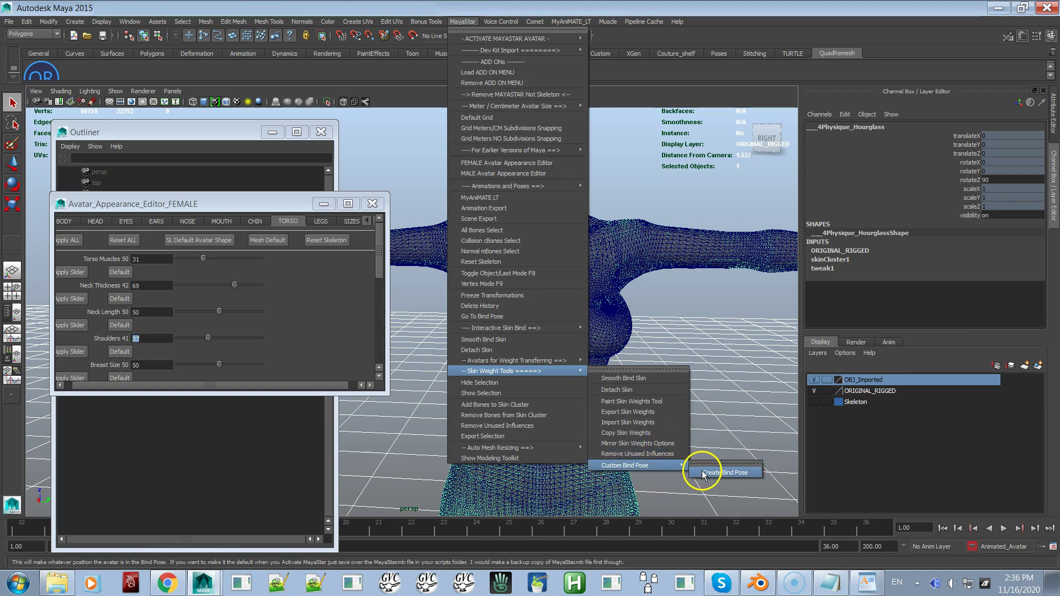
pyautogui.click(718, 465)
# Scrub the animation to frame 30 to test the arm deformation.
pyautogui.keyDown('alt'); pyautogui.moveTo(684, 442); pyautogui.dragTo(674, 339, button='middle'); pyautogui.keyUp('alt')
pyautogui.keyDown('alt'); pyautogui.moveTo(674, 339); pyautogui.dragTo(642, 503, button='right'); pyautogui.keyUp('alt')
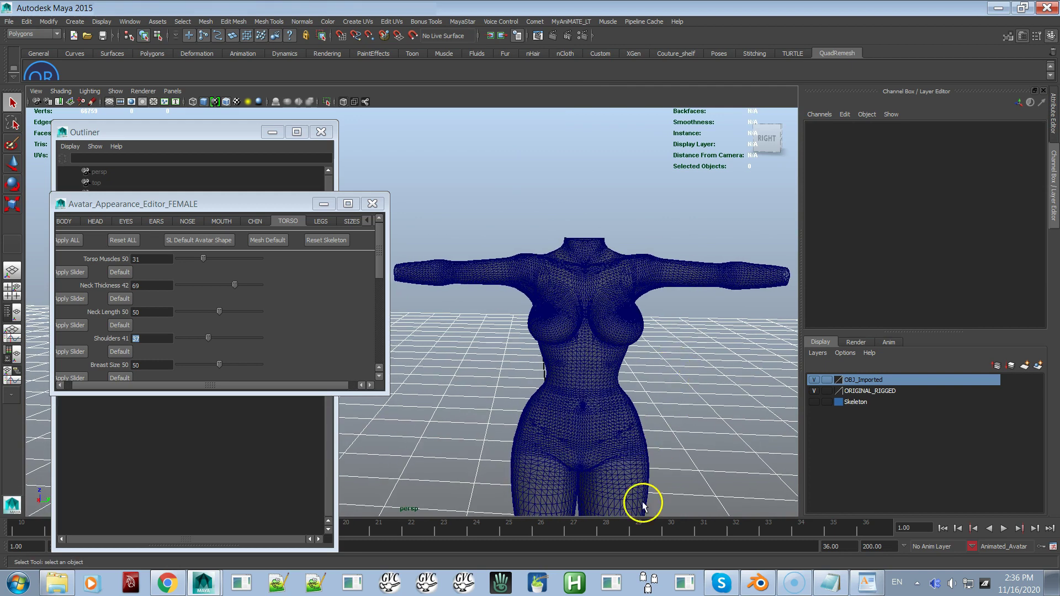
pyautogui.moveTo(624, 538); pyautogui.dragTo(534, 548)
pyautogui.click(671, 527)
pyautogui.keyDown('alt'); pyautogui.moveTo(669, 506); pyautogui.dragTo(630, 436); pyautogui.keyUp('alt')
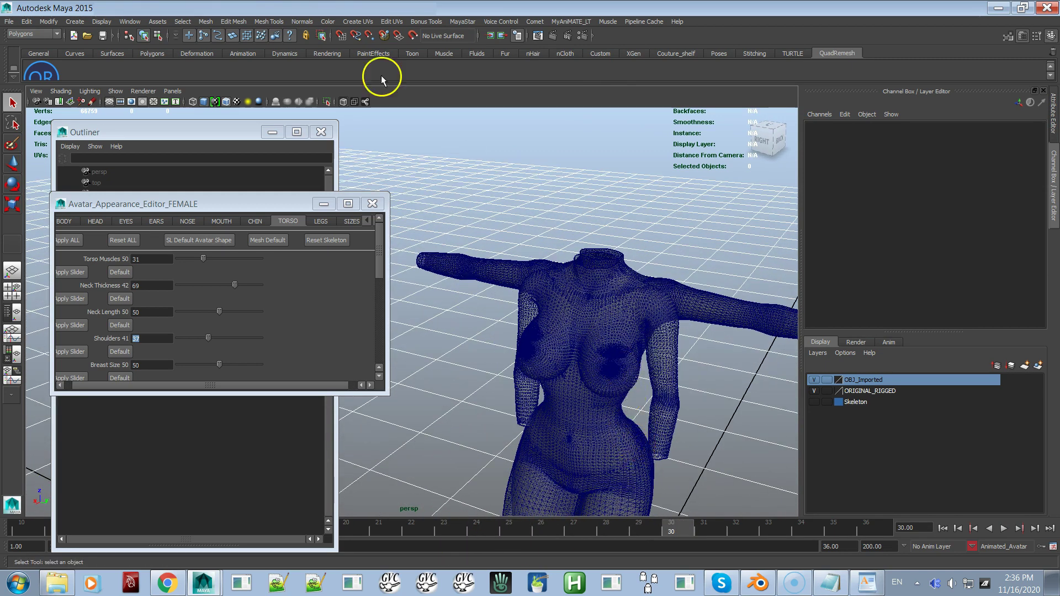
# Turn on Wireframe on Shaded, face the torso, and bring the Outliner forward.
pyautogui.click(344, 100)
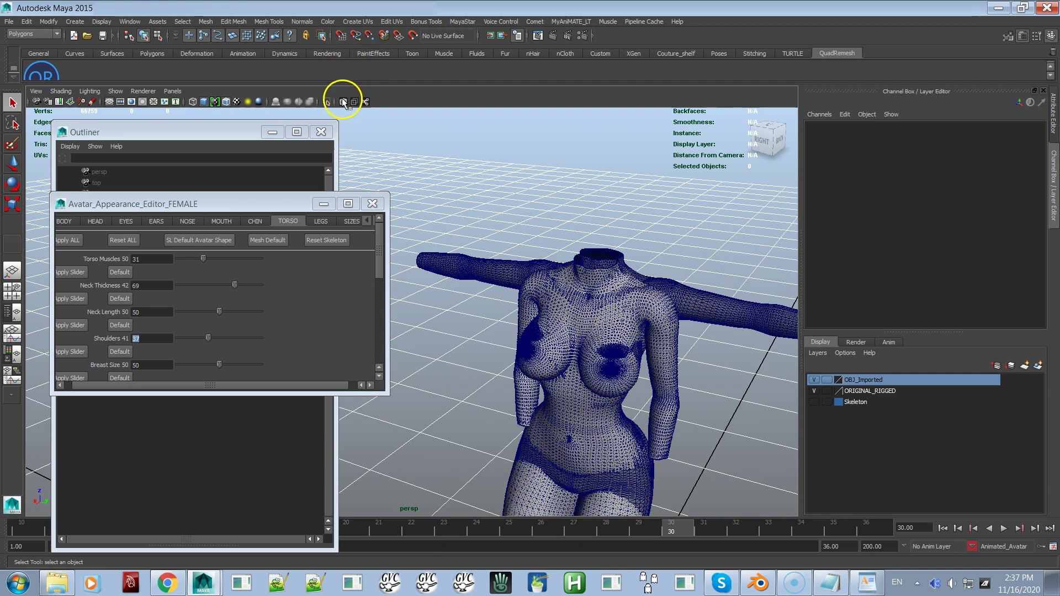
pyautogui.click(462, 21)
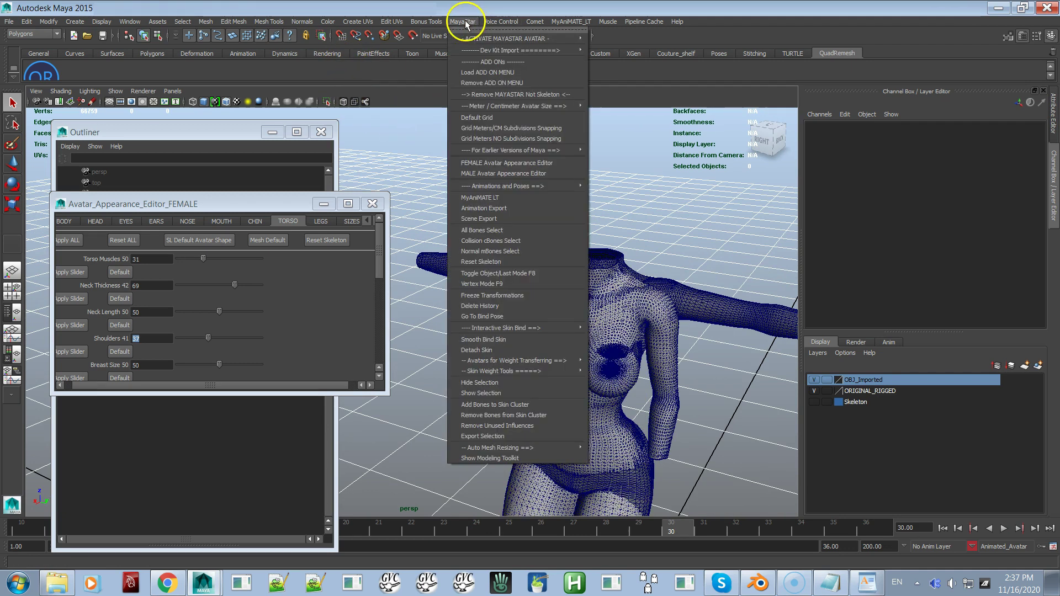
pyautogui.click(552, 267)
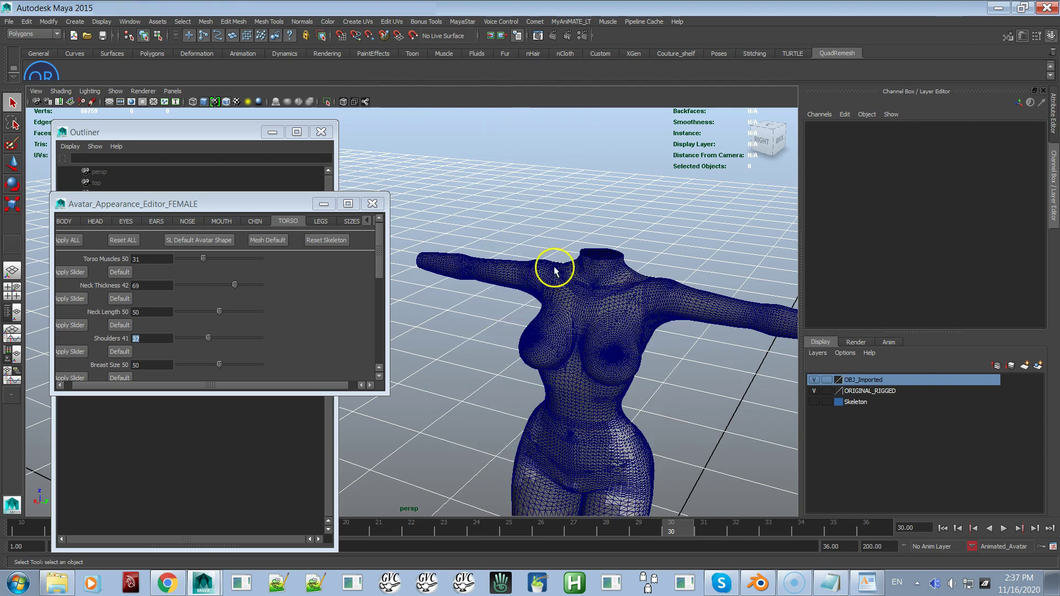
pyautogui.scroll(8, 657, 343)
pyautogui.keyDown('alt'); pyautogui.moveTo(636, 322); pyautogui.dragTo(556, 288); pyautogui.keyUp('alt')
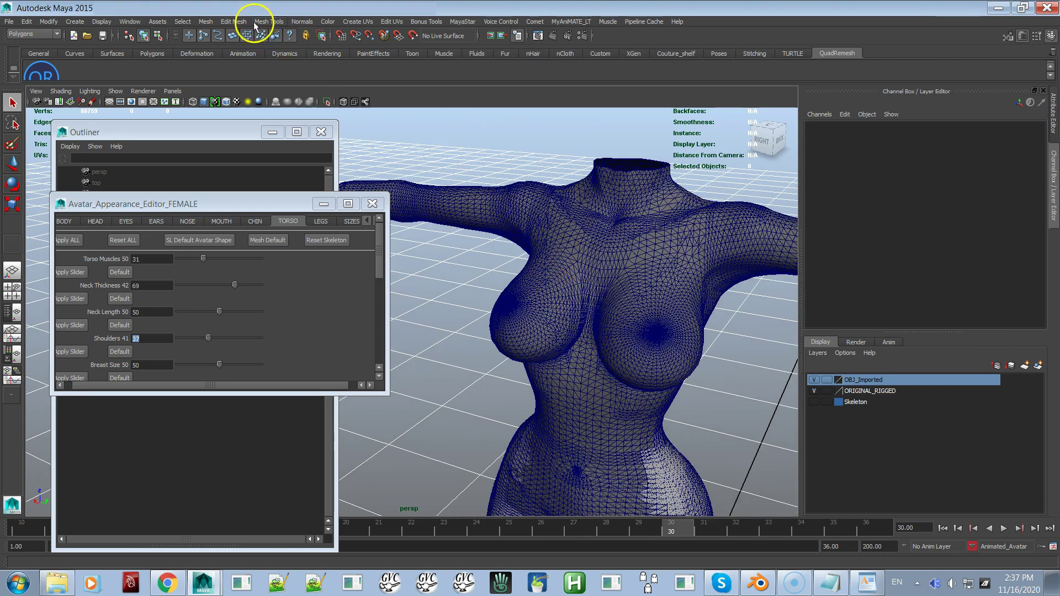
pyautogui.scroll(4, 474, 170)
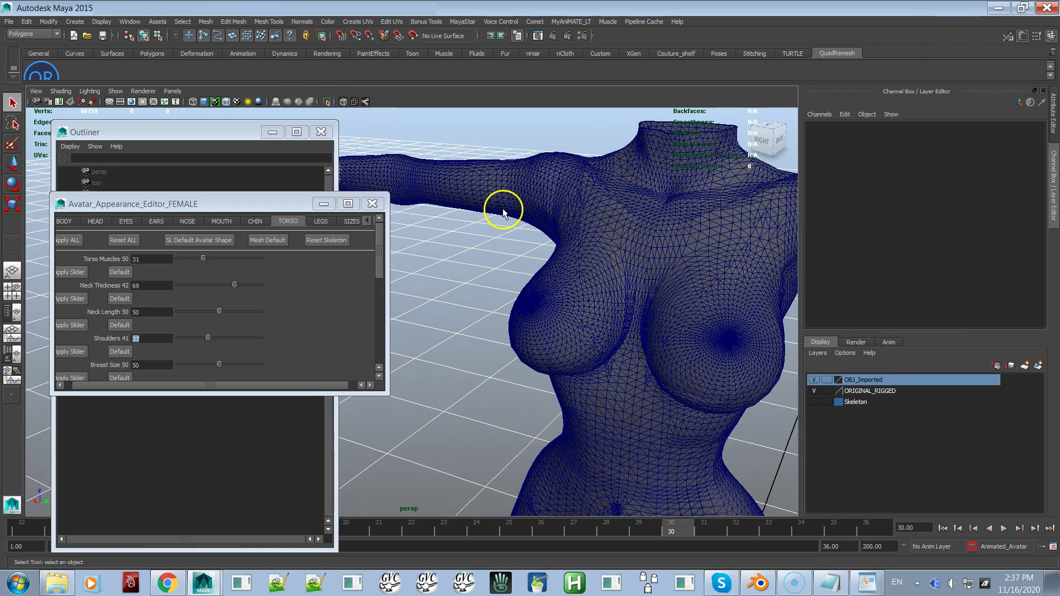
pyautogui.click(189, 132)
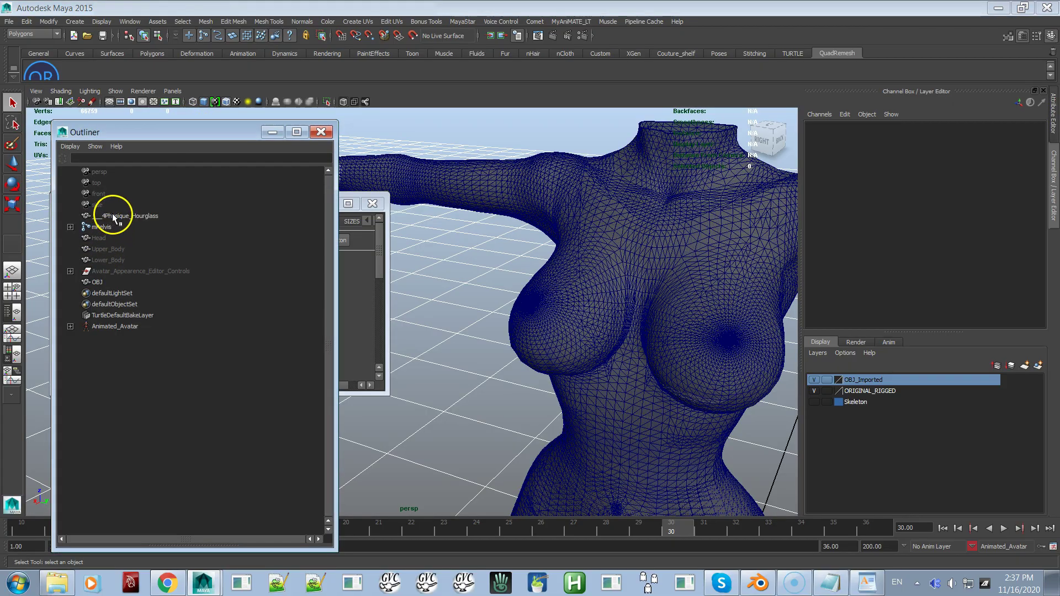
# Select the 4Physique_Hourglass mesh and turn the view to face the torso.
pyautogui.click(137, 215)
pyautogui.keyDown('alt'); pyautogui.moveTo(428, 225); pyautogui.dragTo(513, 217); pyautogui.keyUp('alt')
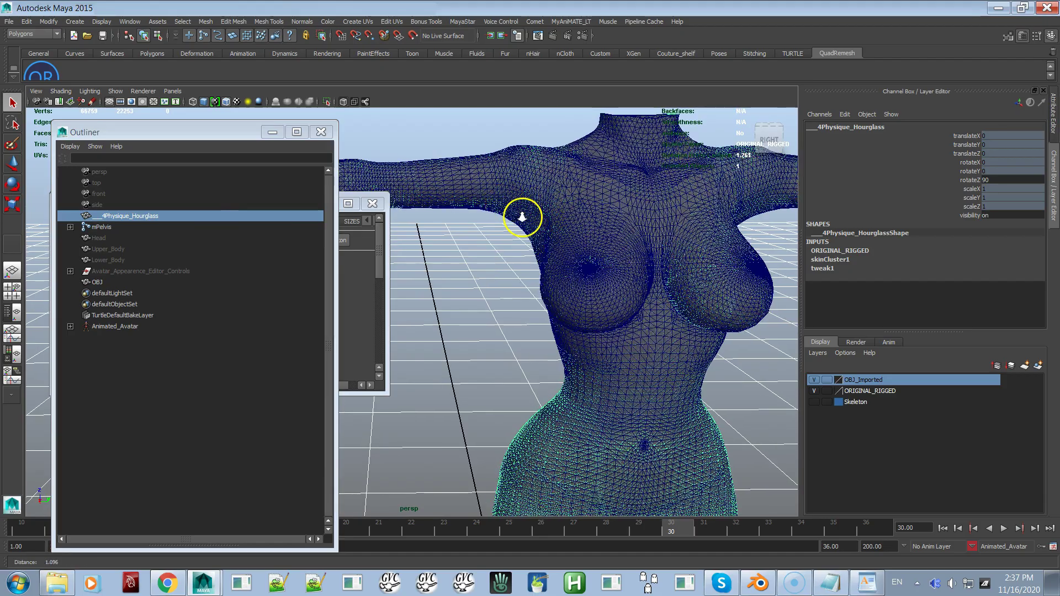
pyautogui.scroll(3, 569, 226)
pyautogui.scroll(-5, 570, 226)
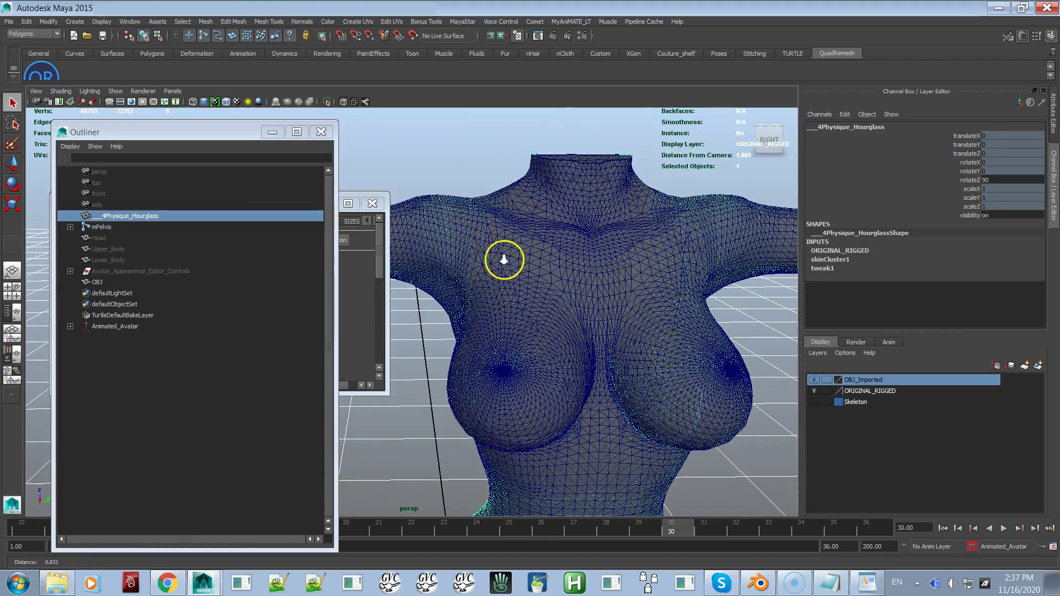
pyautogui.scroll(2, 504, 258)
# Reset the avatar skeleton and apply all appearance slider values to the mesh.
pyautogui.click(380, 272)
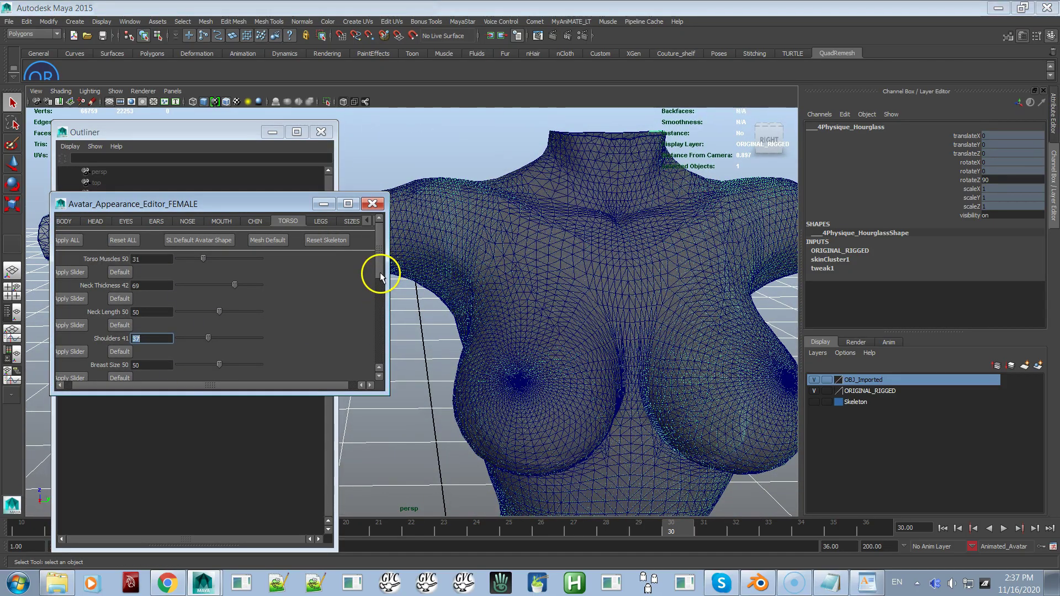
pyautogui.click(333, 243)
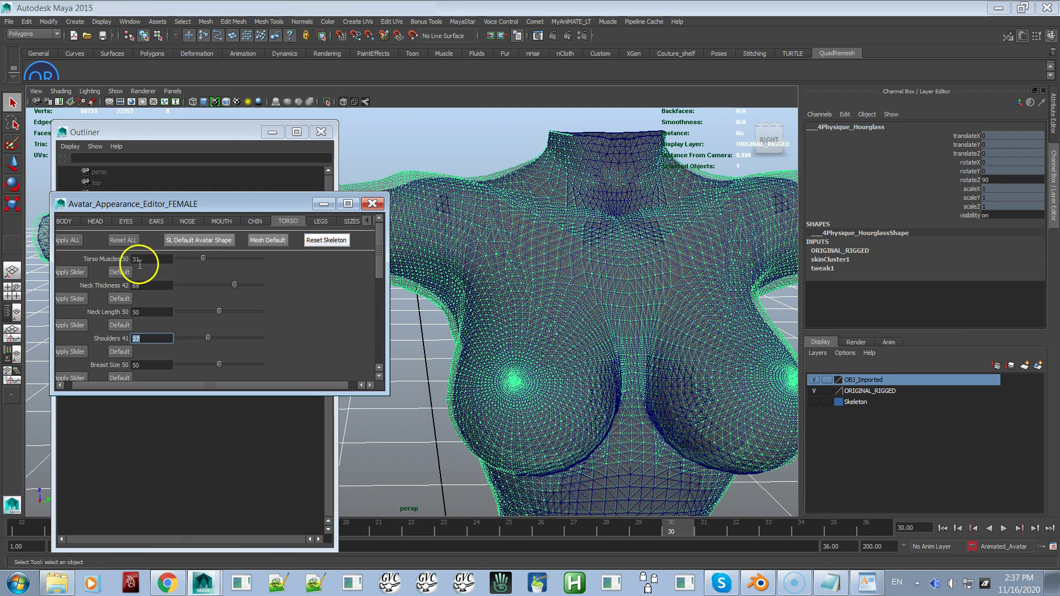
pyautogui.click(65, 242)
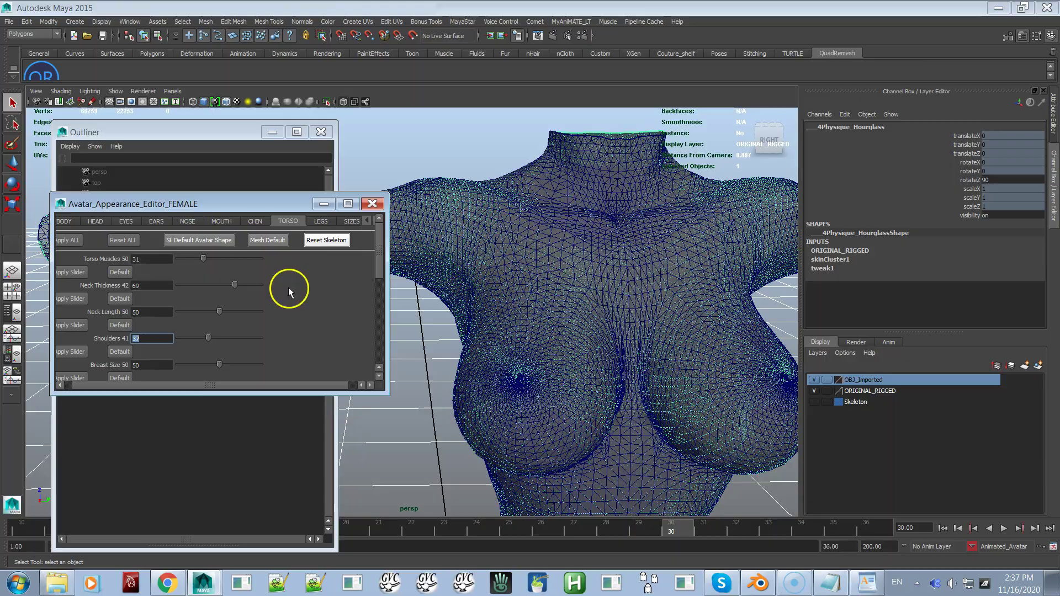
pyautogui.keyDown('alt'); pyautogui.moveTo(516, 300); pyautogui.dragTo(442, 305); pyautogui.keyUp('alt')
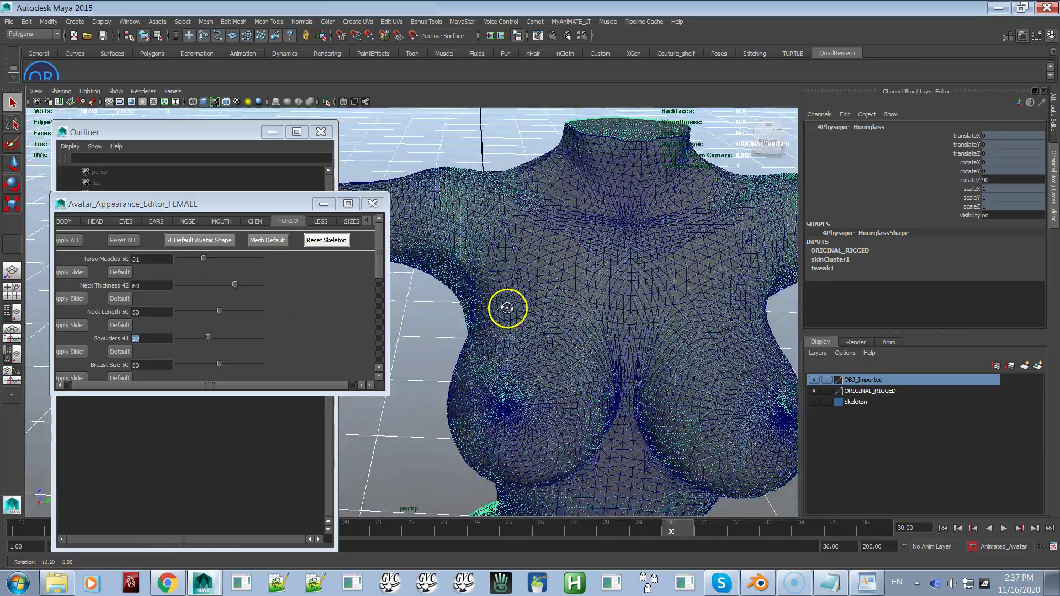
pyautogui.scroll(-5, 518, 305)
pyautogui.moveTo(504, 277)
pyautogui.keyDown('alt'); pyautogui.mouseDown()
pyautogui.moveTo(499, 251)
pyautogui.moveTo(495, 260)
pyautogui.mouseUp(); pyautogui.keyUp('alt')
pyautogui.scroll(2, 500, 254)
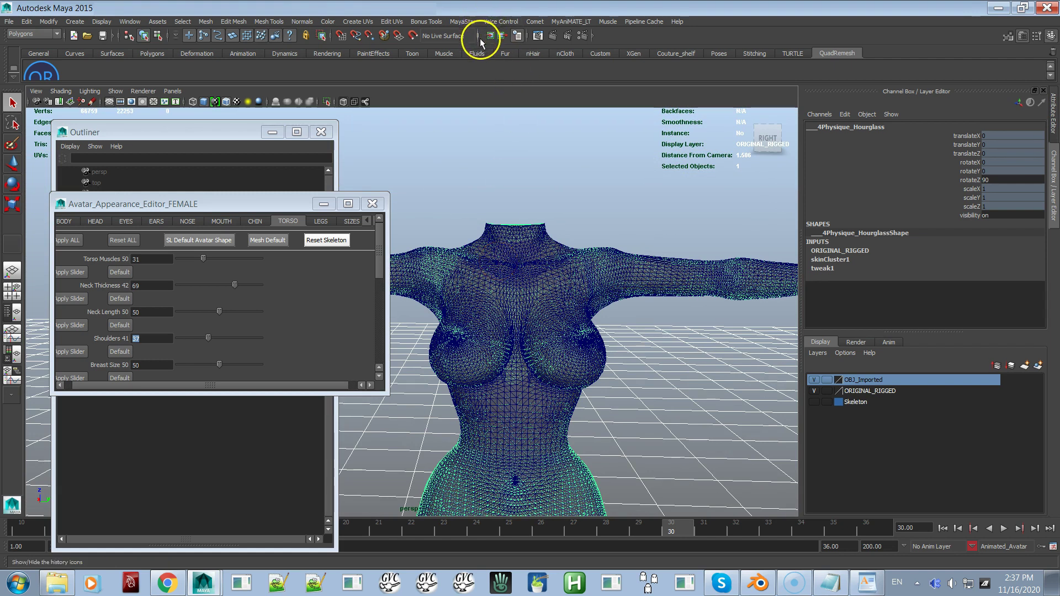
# Return the mesh to its bind pose with MayaStar > Go To Bind Pose and inspect it, including from behind.
pyautogui.click(464, 22)
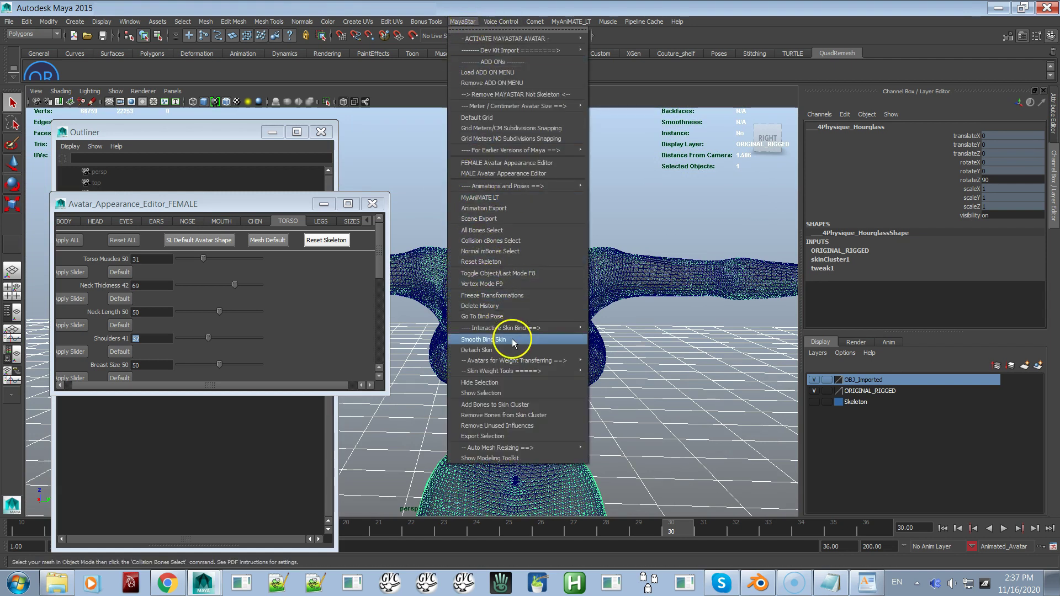
pyautogui.click(505, 316)
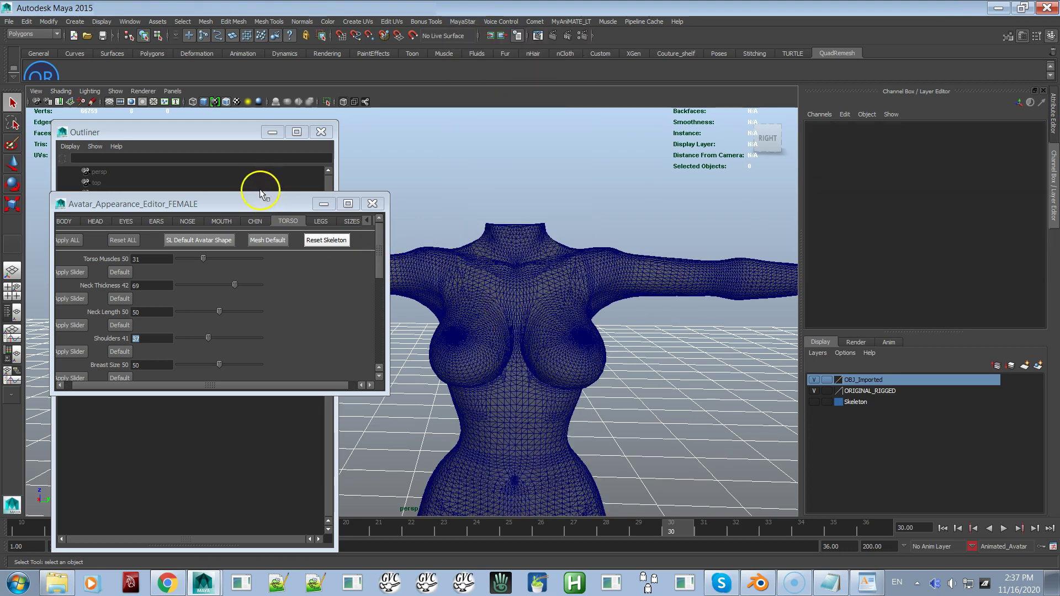
pyautogui.click(204, 148)
pyautogui.click(134, 217)
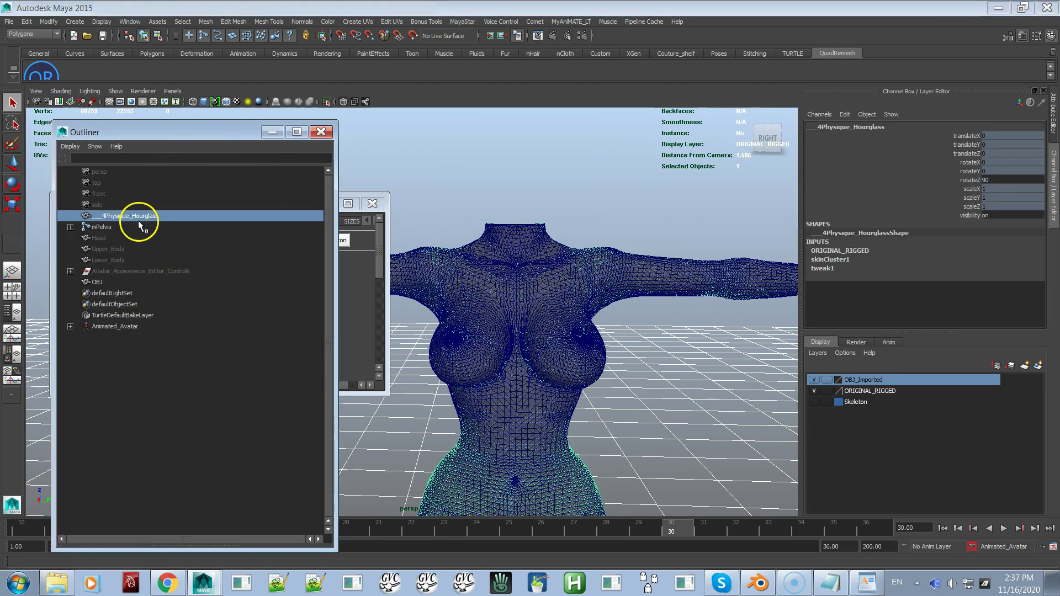
pyautogui.keyDown('alt'); pyautogui.moveTo(474, 296); pyautogui.dragTo(529, 323, button='right'); pyautogui.keyUp('alt')
pyautogui.moveTo(529, 324)
pyautogui.keyDown('alt'); pyautogui.mouseDown()
pyautogui.moveTo(486, 343)
pyautogui.moveTo(529, 320)
pyautogui.mouseUp(); pyautogui.keyUp('alt')
pyautogui.keyDown('alt'); pyautogui.moveTo(528, 319); pyautogui.dragTo(550, 343, button='right'); pyautogui.keyUp('alt')
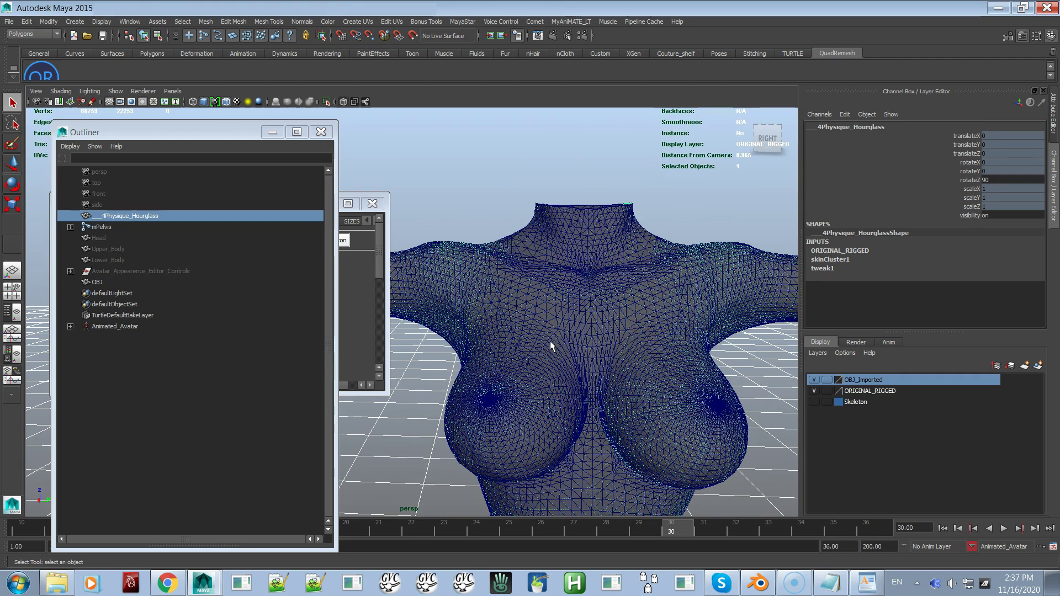
pyautogui.click(554, 358)
pyautogui.keyDown('alt'); pyautogui.moveTo(580, 350); pyautogui.dragTo(495, 333); pyautogui.keyUp('alt')
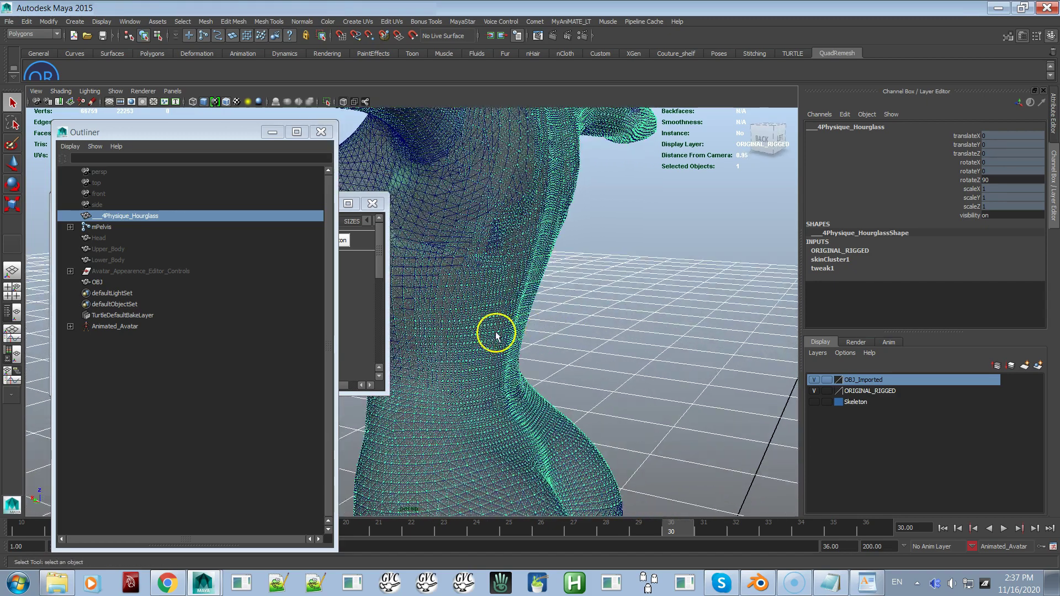
# Expand mPelvis, select the UPPER_BACK joint, and open its Attribute Editor.
pyautogui.keyDown('shift'); pyautogui.click(70, 227); pyautogui.keyUp('shift')
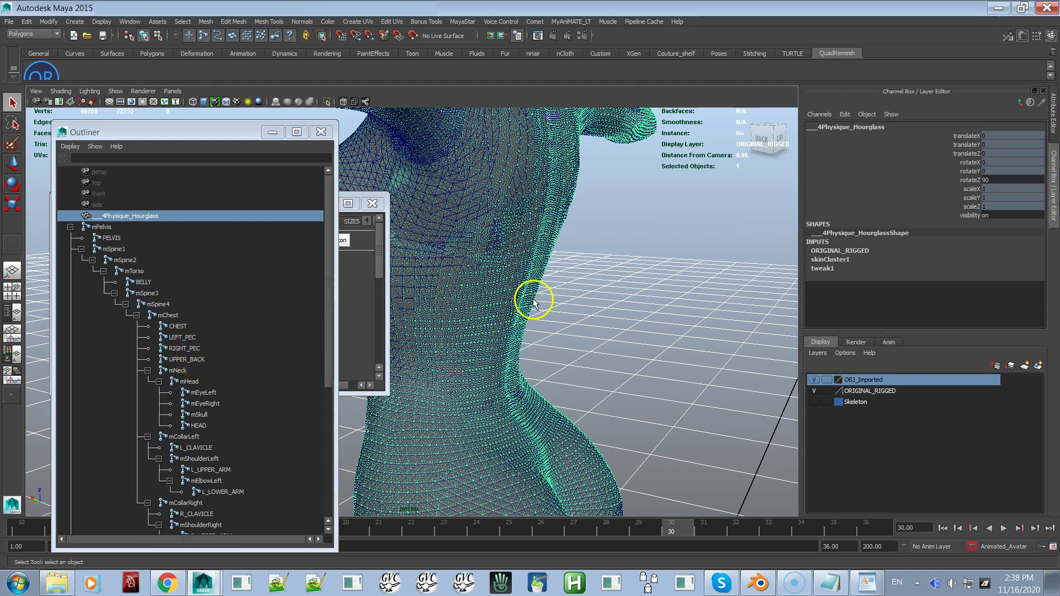
pyautogui.keyDown('alt'); pyautogui.moveTo(532, 302); pyautogui.dragTo(537, 344); pyautogui.keyUp('alt')
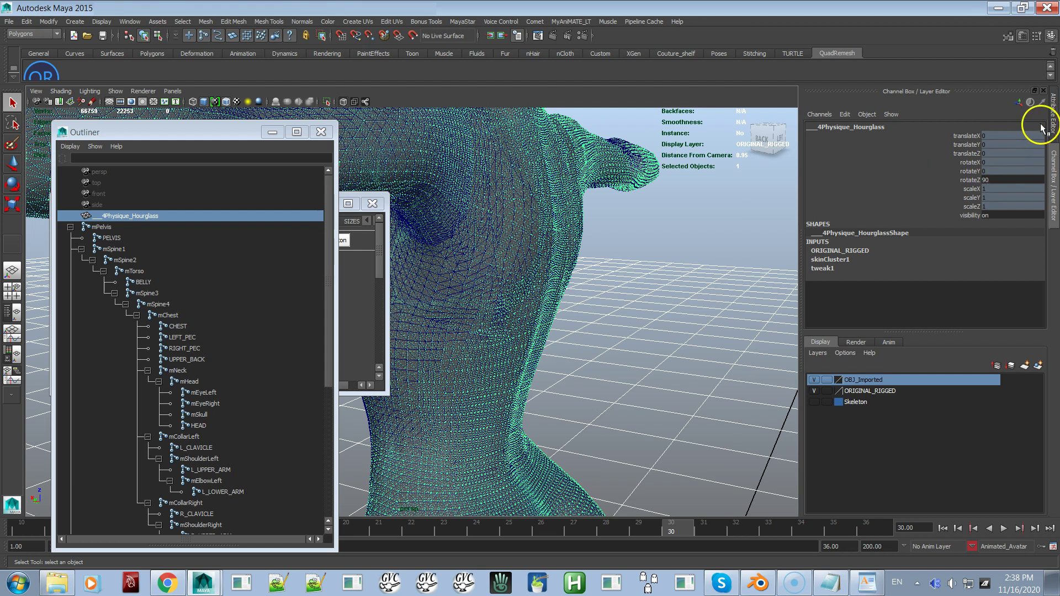
pyautogui.click(185, 360)
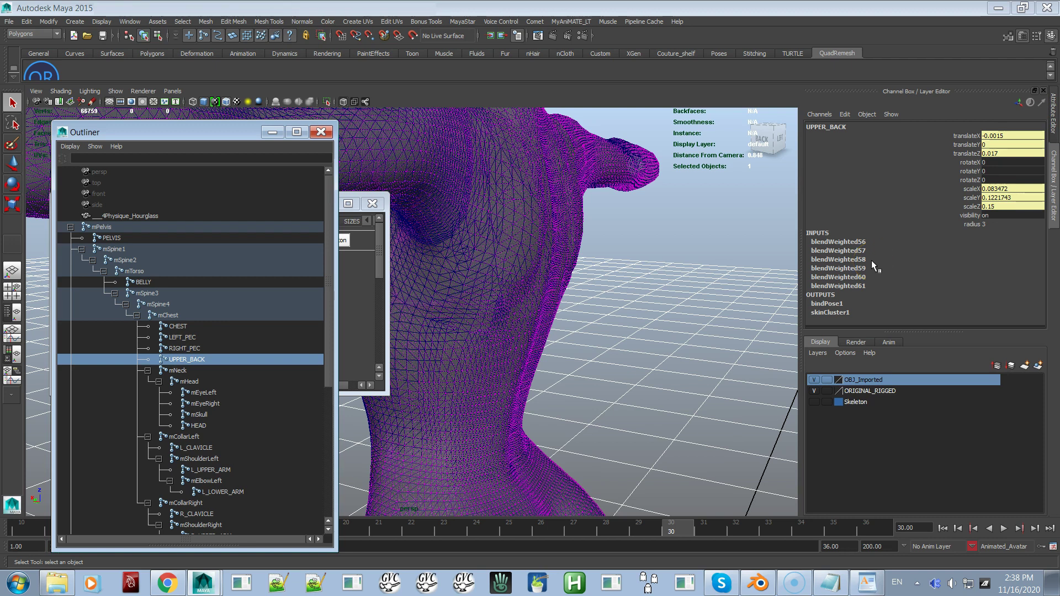
pyautogui.click(1052, 113)
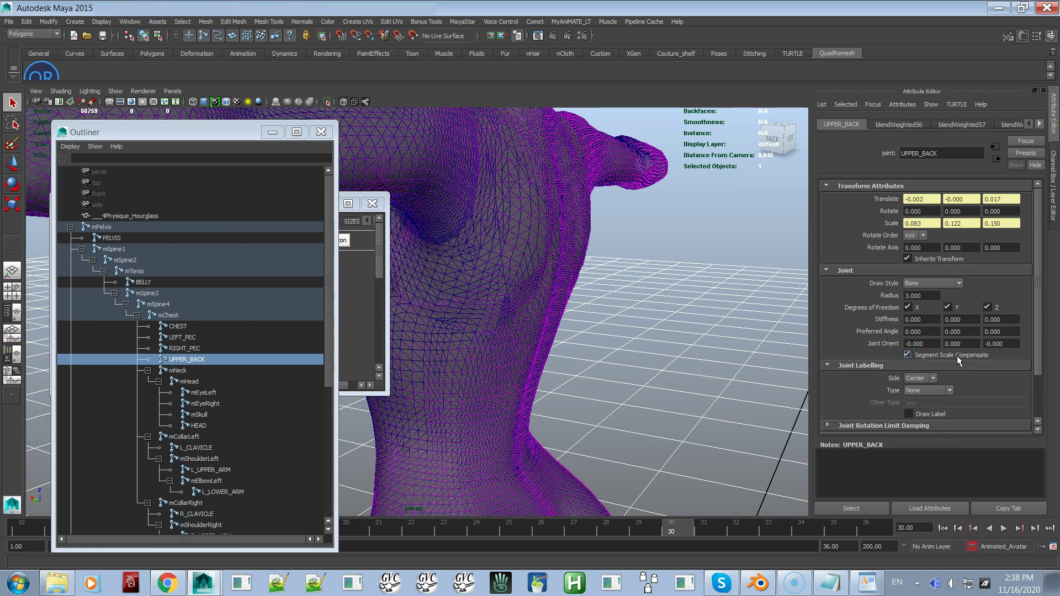
pyautogui.click(908, 355)
pyautogui.click(908, 355)
pyautogui.click(918, 358)
pyautogui.click(925, 359)
pyautogui.click(908, 355)
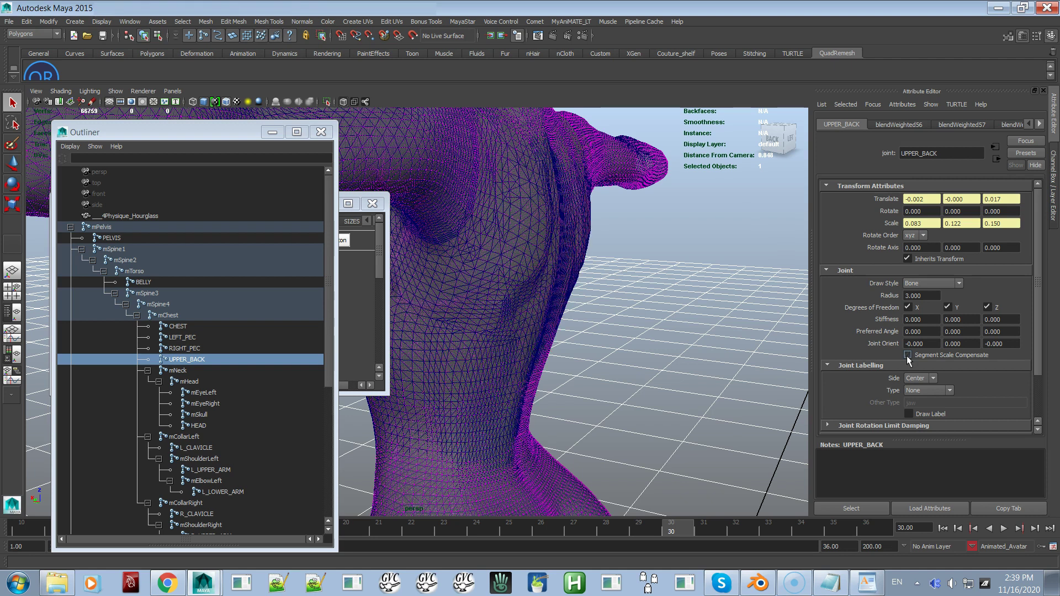
pyautogui.click(908, 355)
pyautogui.click(907, 355)
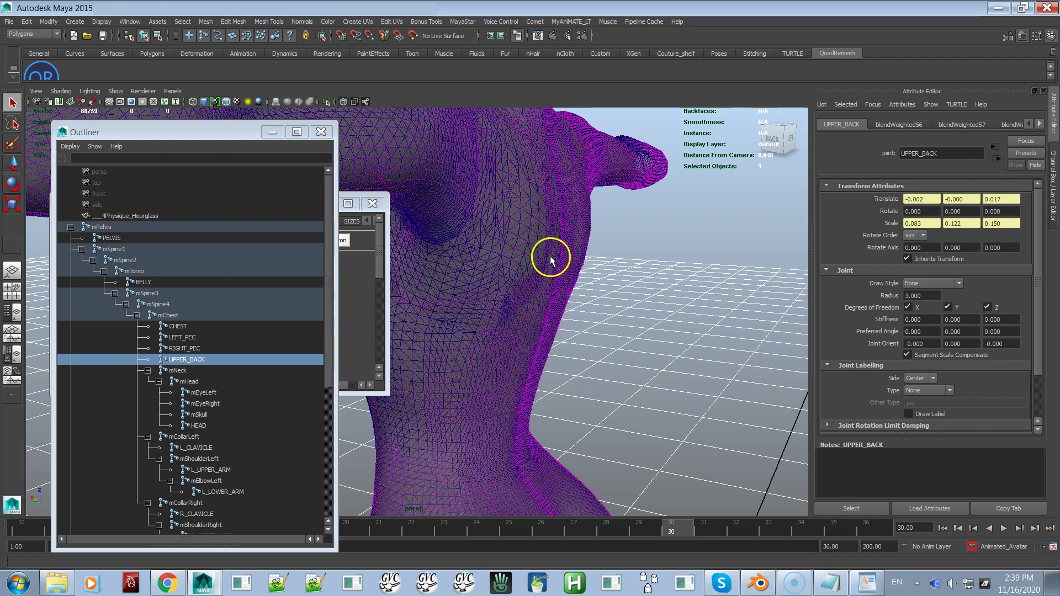
pyautogui.click(908, 355)
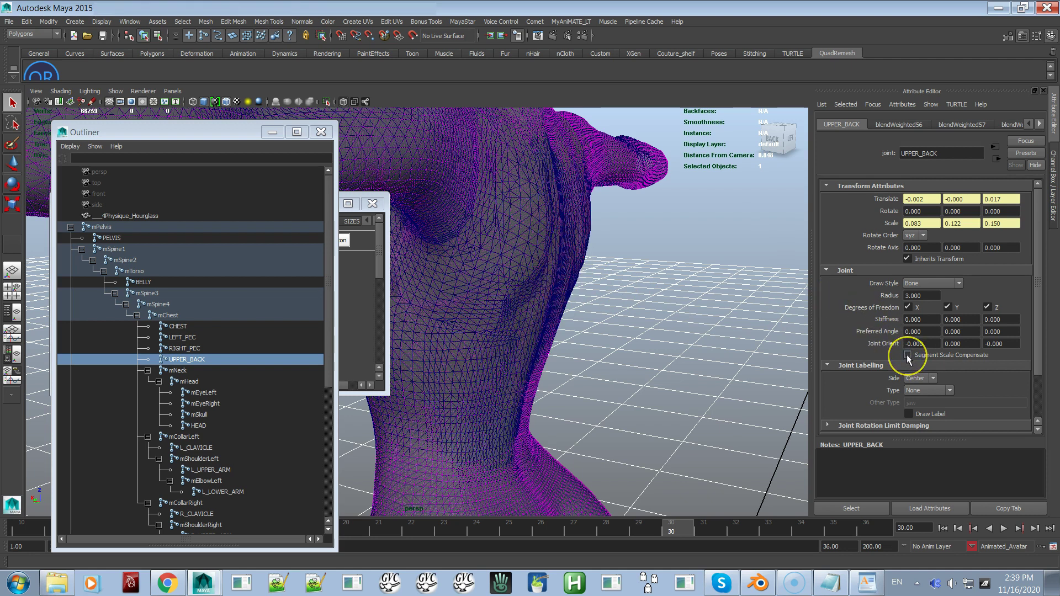
pyautogui.click(908, 355)
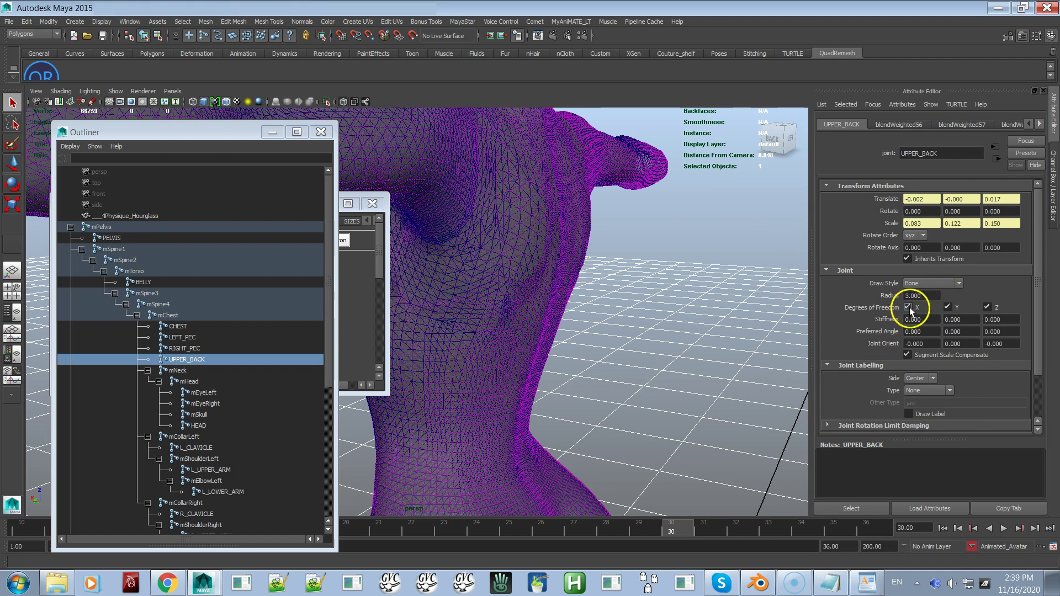
pyautogui.click(908, 355)
pyautogui.click(908, 355)
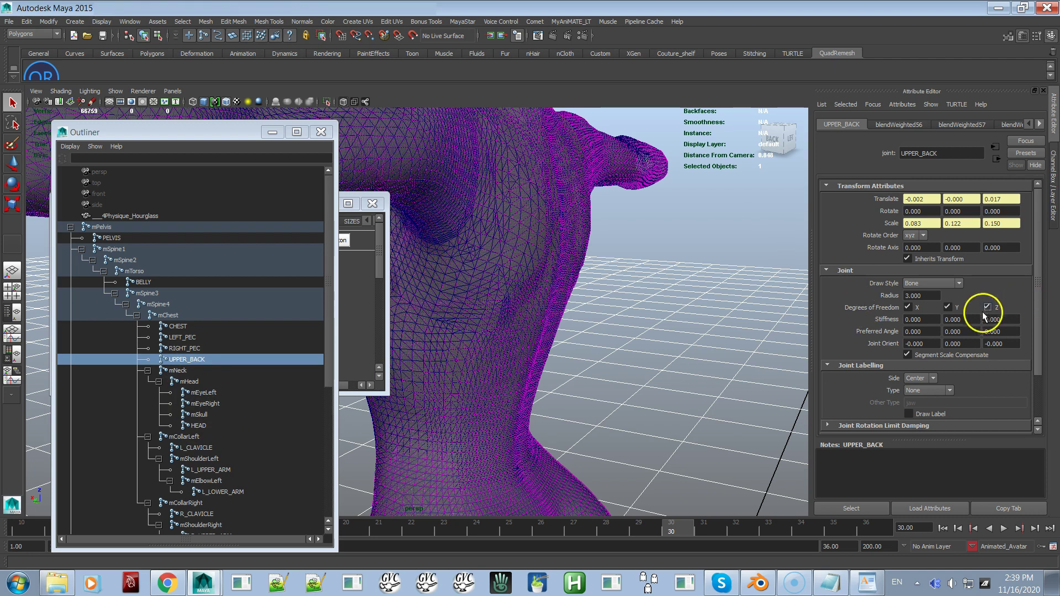
pyautogui.click(908, 355)
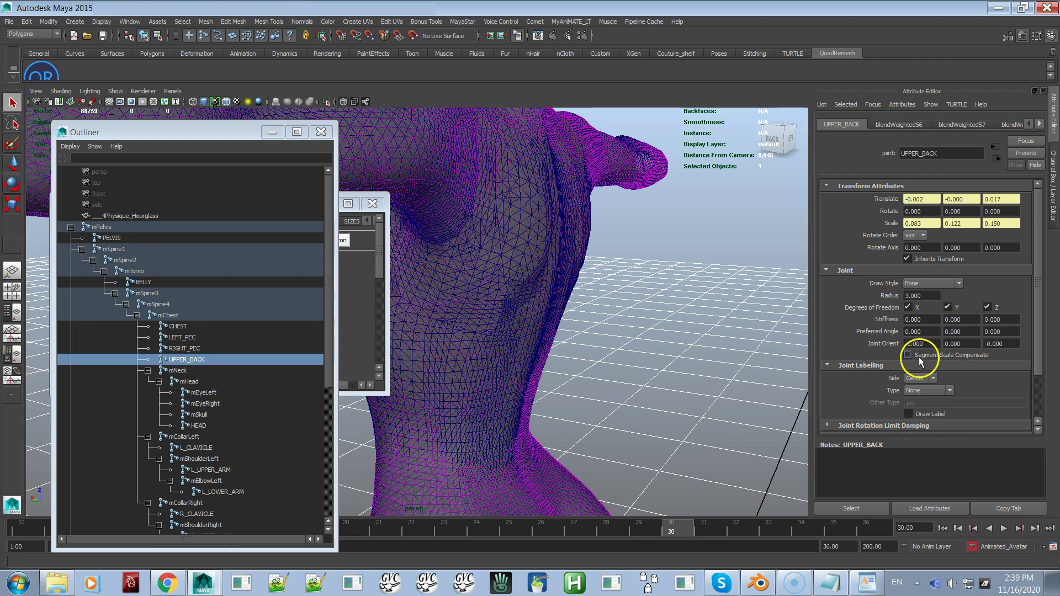
pyautogui.click(908, 355)
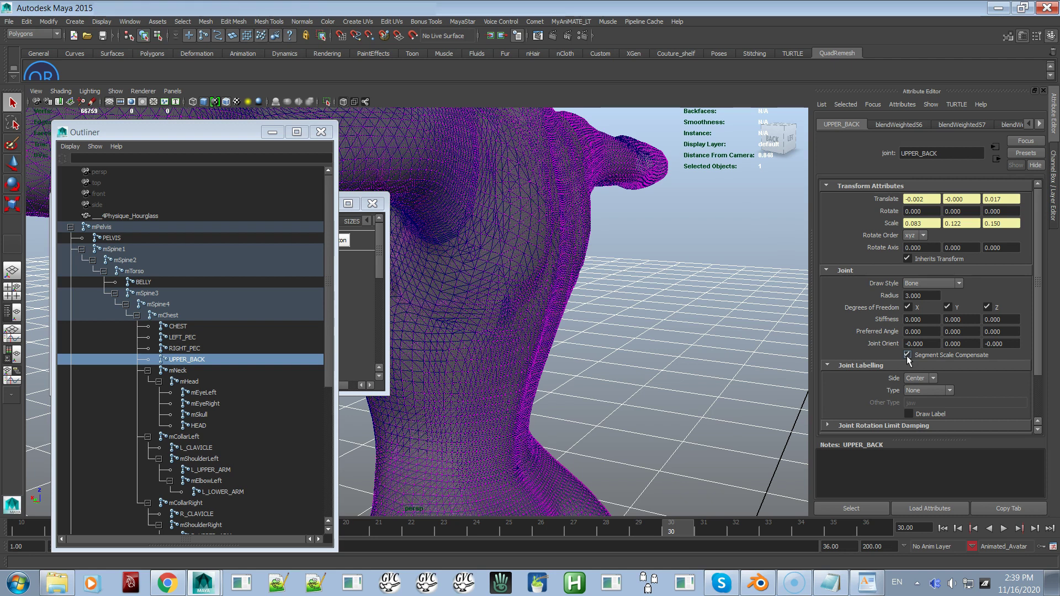
pyautogui.click(908, 357)
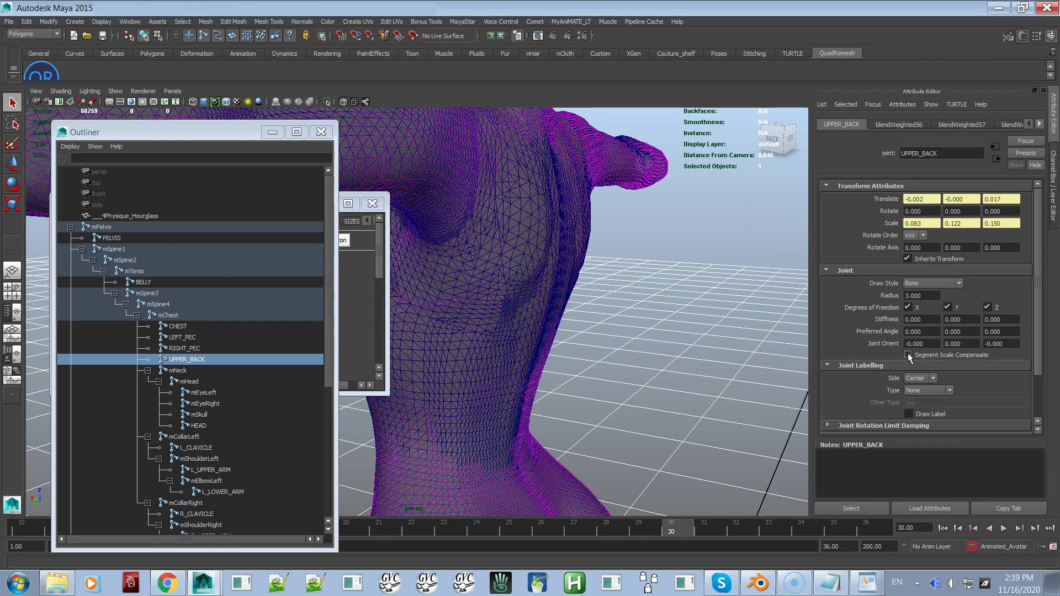
pyautogui.click(908, 354)
pyautogui.click(908, 355)
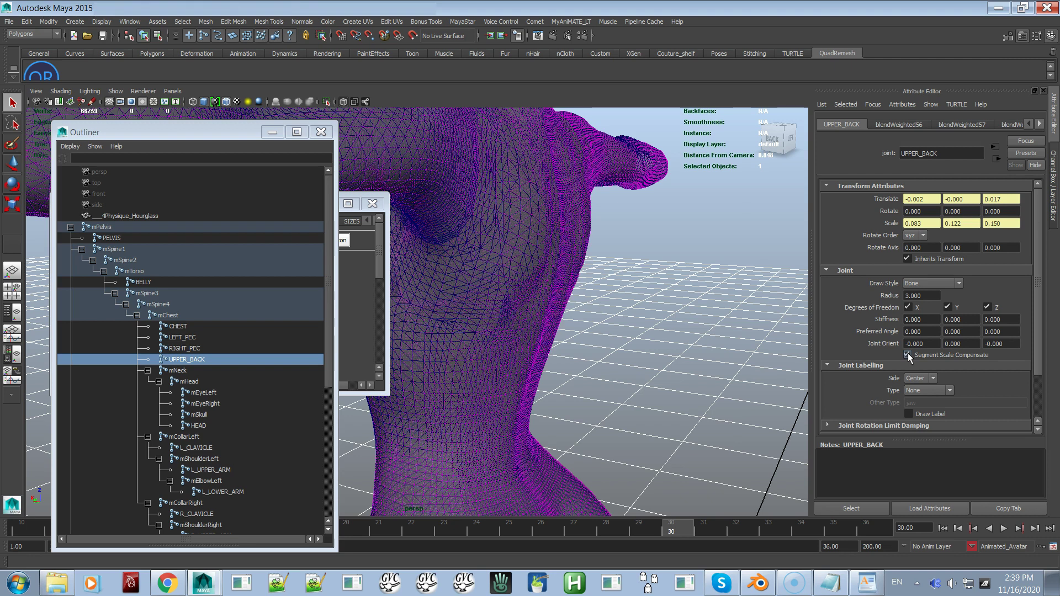
pyautogui.click(908, 355)
pyautogui.click(908, 354)
pyautogui.doubleClick(908, 354)
pyautogui.click(908, 355)
pyautogui.click(908, 355)
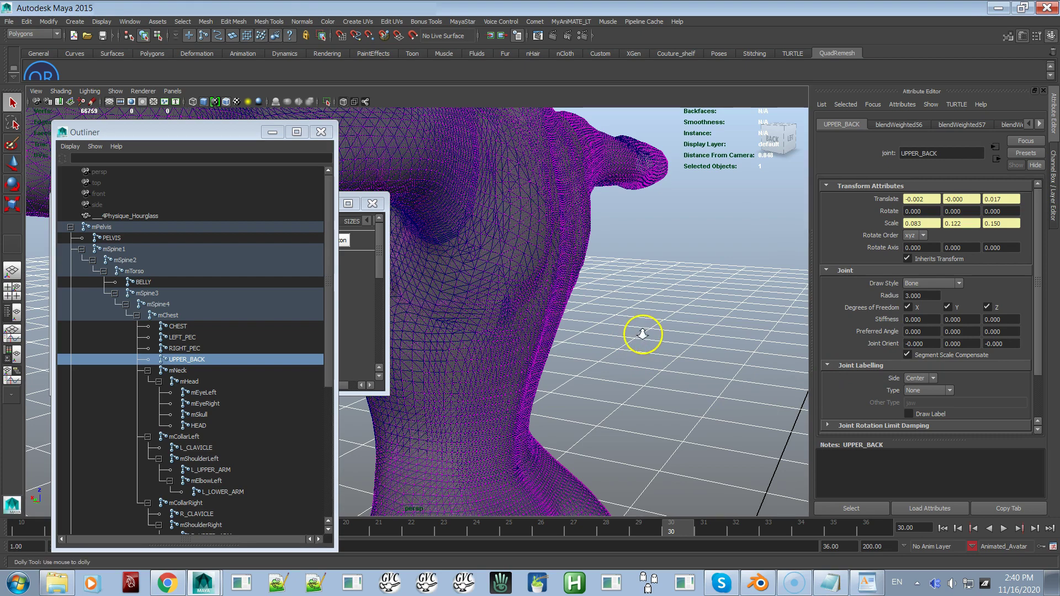
# Orbit around the figure's back and front, then select the RIGHT_PEC joint in the Outliner.
pyautogui.scroll(-5, 608, 298)
pyautogui.scroll(3, 608, 315)
pyautogui.keyDown('alt'); pyautogui.moveTo(620, 292); pyautogui.dragTo(560, 391); pyautogui.keyUp('alt')
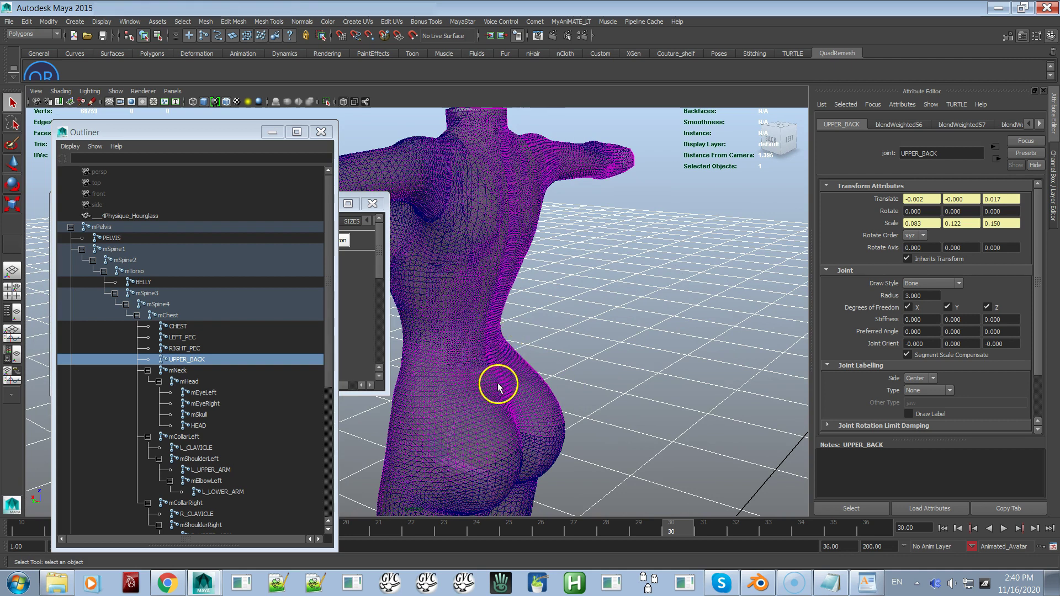
pyautogui.scroll(-7, 208, 383)
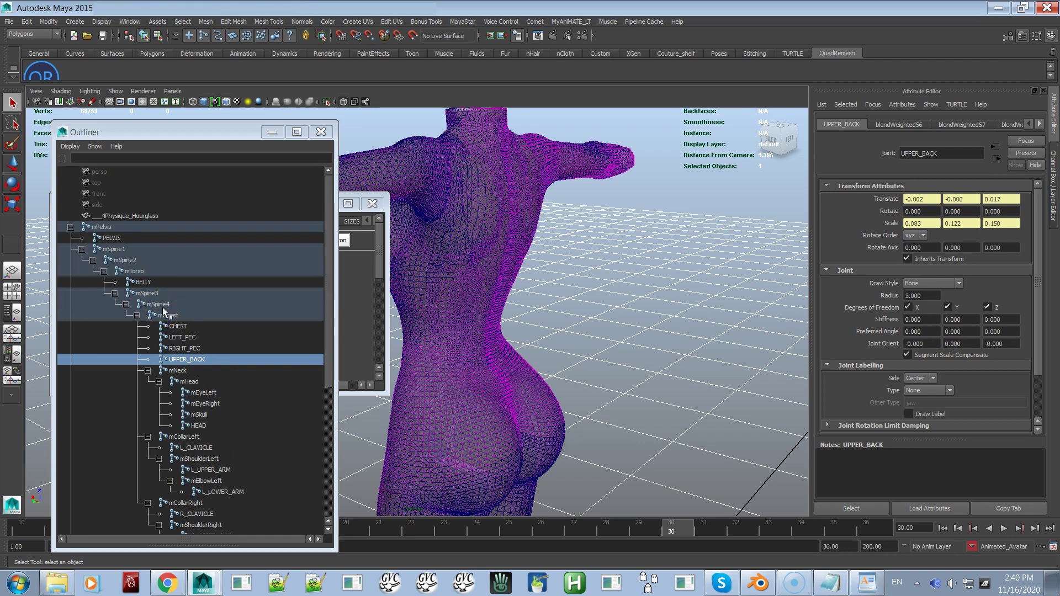
pyautogui.keyDown('alt'); pyautogui.moveTo(516, 348); pyautogui.dragTo(591, 342); pyautogui.keyUp('alt')
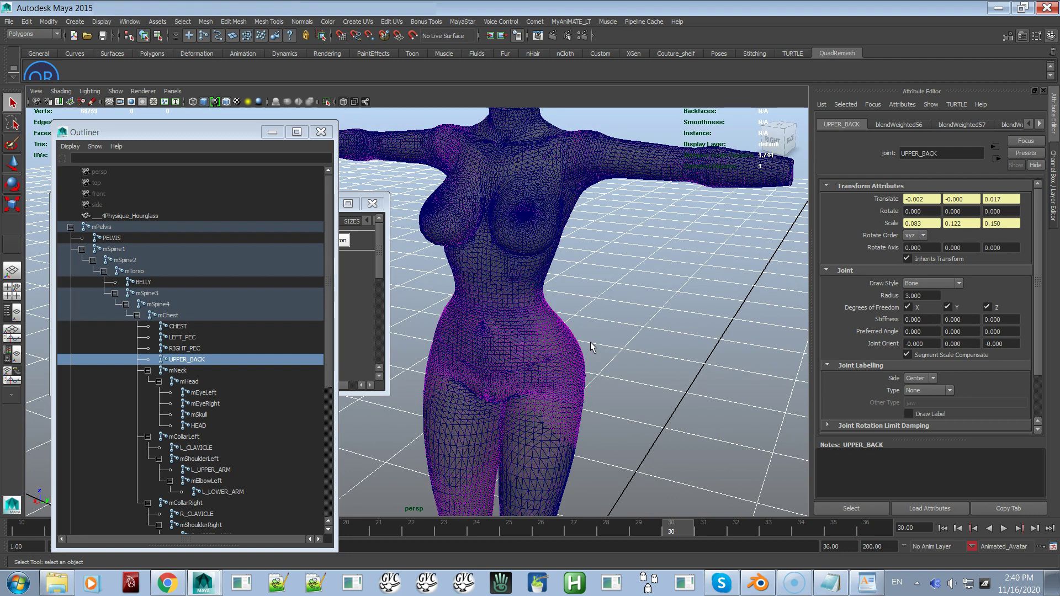
pyautogui.keyDown('alt'); pyautogui.moveTo(611, 250); pyautogui.dragTo(480, 320); pyautogui.keyUp('alt')
pyautogui.click(194, 349)
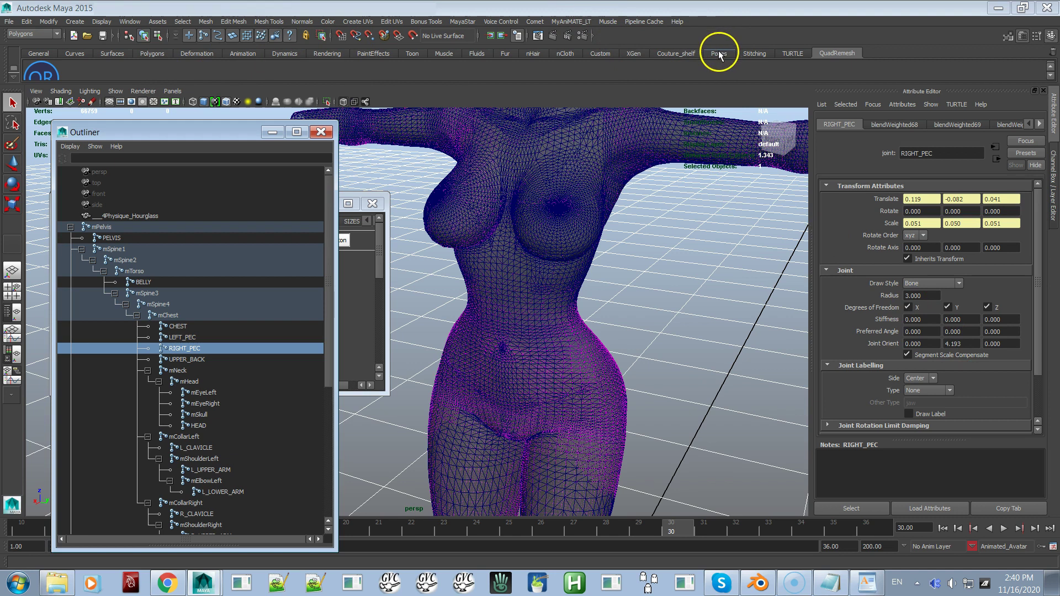
# Show the custom tool shelf and frame the neck and shoulders.
pyautogui.click(605, 52)
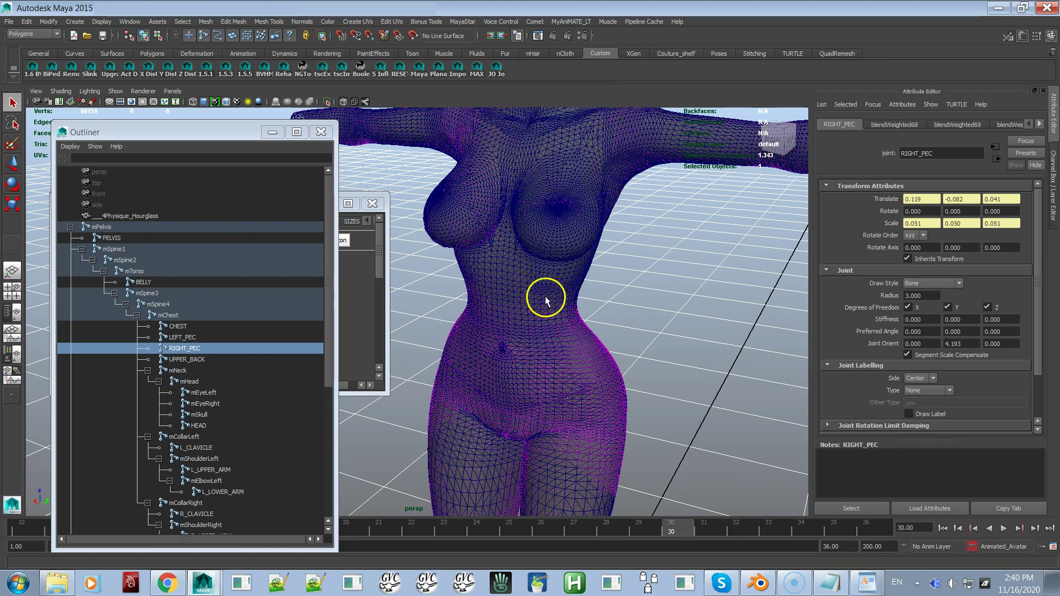
pyautogui.keyDown('alt'); pyautogui.moveTo(551, 300); pyautogui.dragTo(575, 297); pyautogui.keyUp('alt')
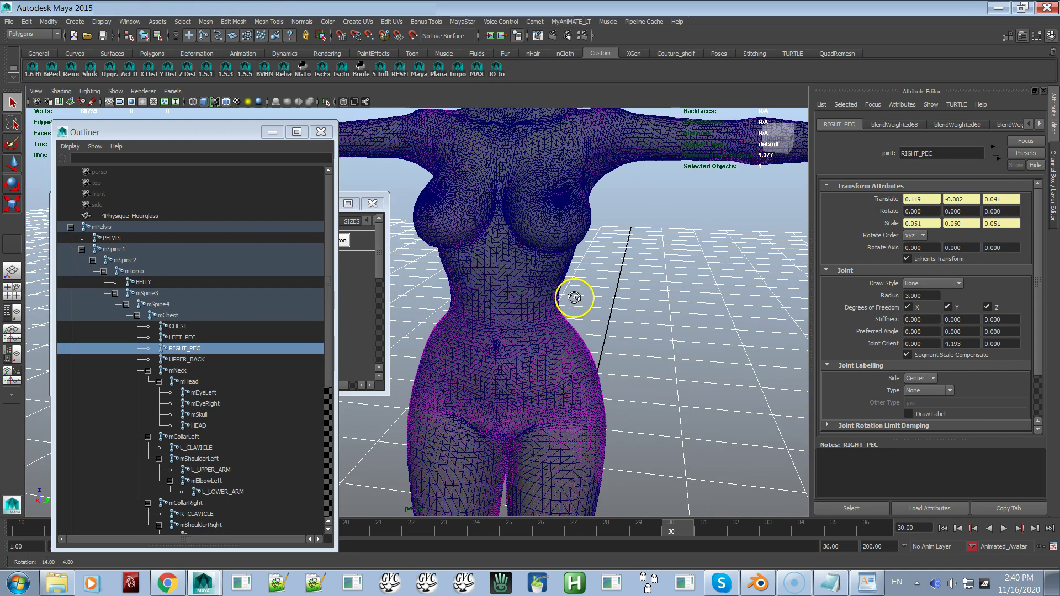
pyautogui.keyDown('alt'); pyautogui.moveTo(575, 286); pyautogui.dragTo(605, 326, button='middle'); pyautogui.keyUp('alt')
pyautogui.keyDown('alt'); pyautogui.moveTo(606, 326); pyautogui.dragTo(592, 289, button='right'); pyautogui.keyUp('alt')
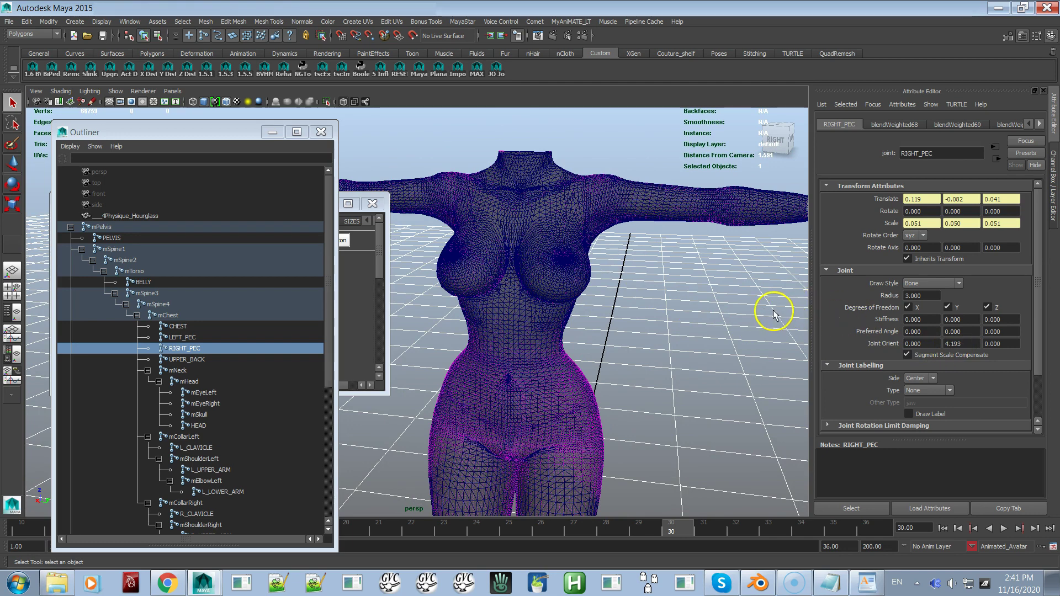
# Try the joint-orient script on RIGHT_PEC (Joint Orient Y 4.290) and undo it both times.
pyautogui.click(497, 67)
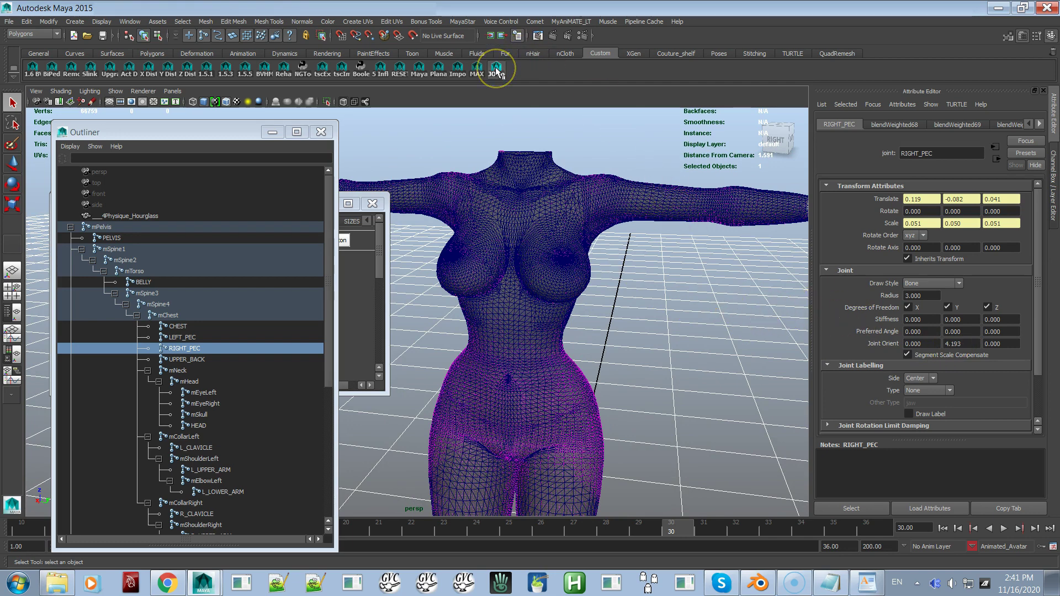
pyautogui.keyDown('alt'); pyautogui.moveTo(643, 402); pyautogui.dragTo(607, 381); pyautogui.keyUp('alt')
pyautogui.hotkey('ctrl', 'z')
pyautogui.click(495, 69)
pyautogui.scroll(6, 570, 225)
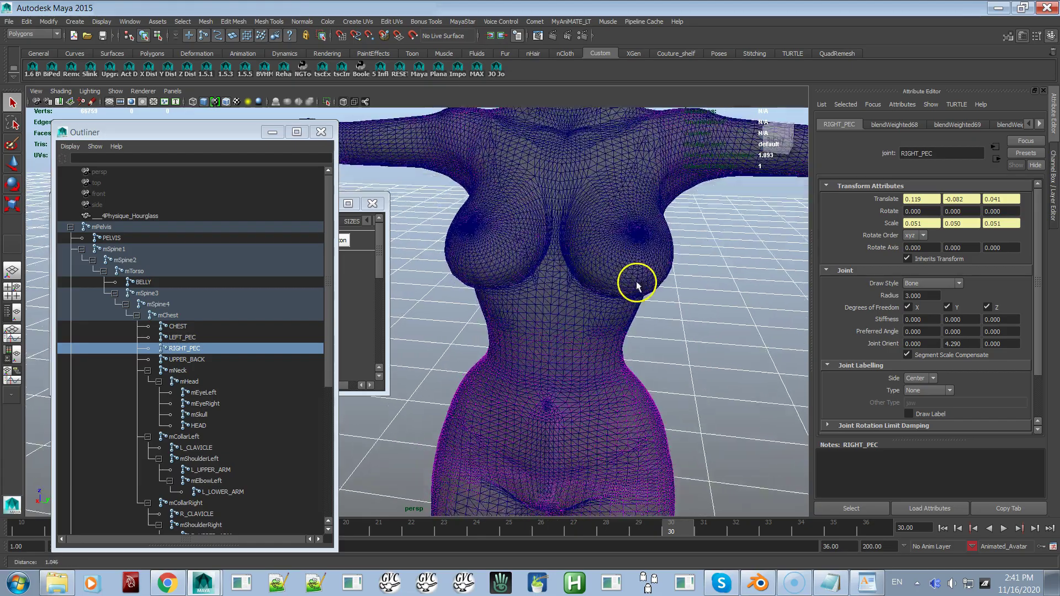
pyautogui.hotkey('ctrl', 'z')
pyautogui.hotkey('ctrl', 'z')
pyautogui.hotkey('ctrl', 'z')
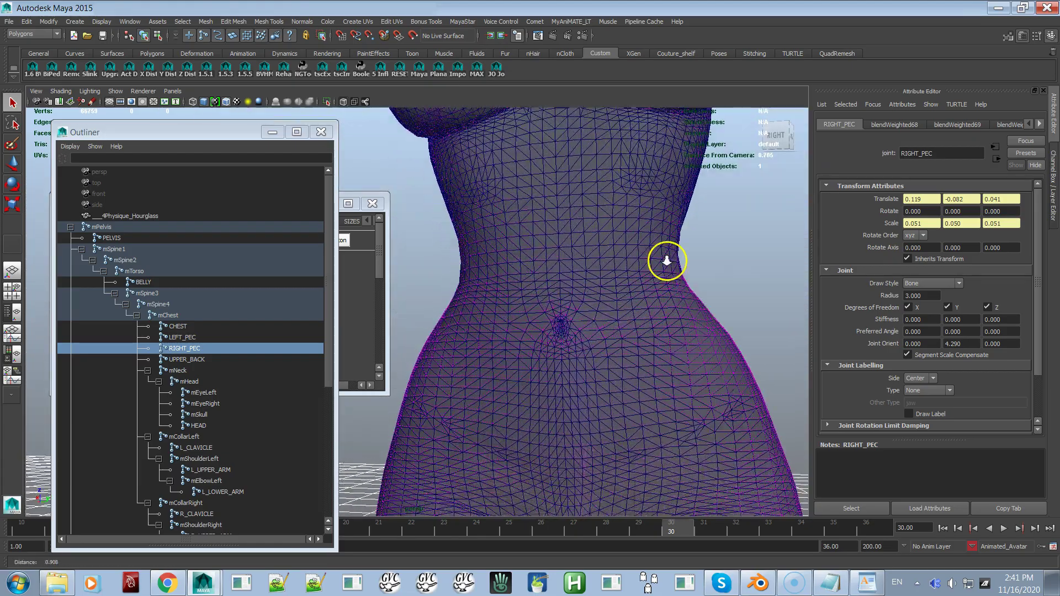
# Orbit past the waist and chest, then pull back until the whole figure is visible.
pyautogui.keyDown('alt'); pyautogui.moveTo(668, 266); pyautogui.dragTo(621, 283); pyautogui.keyUp('alt')
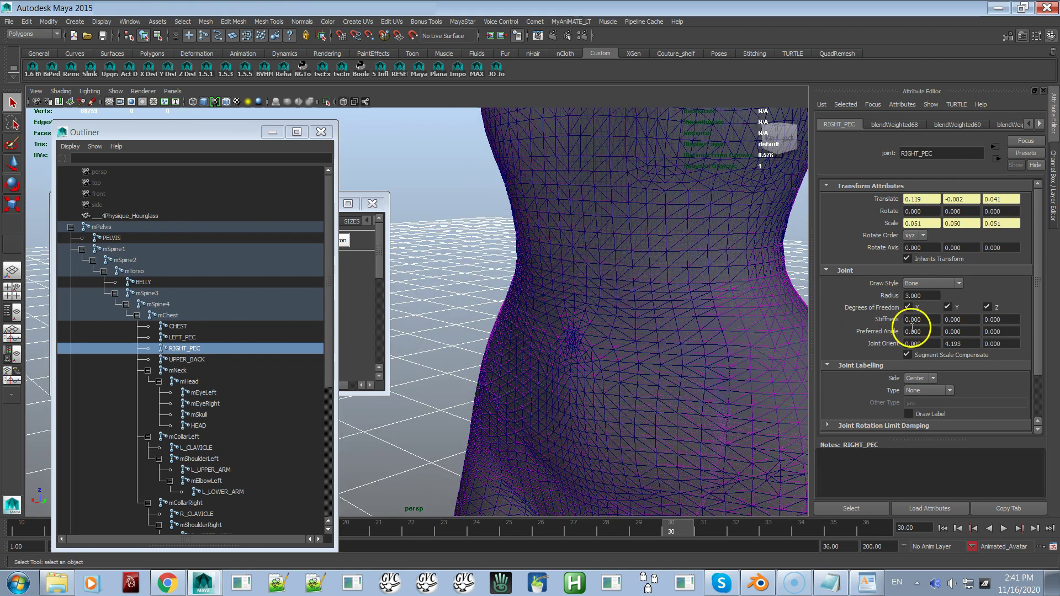
pyautogui.click(484, 77)
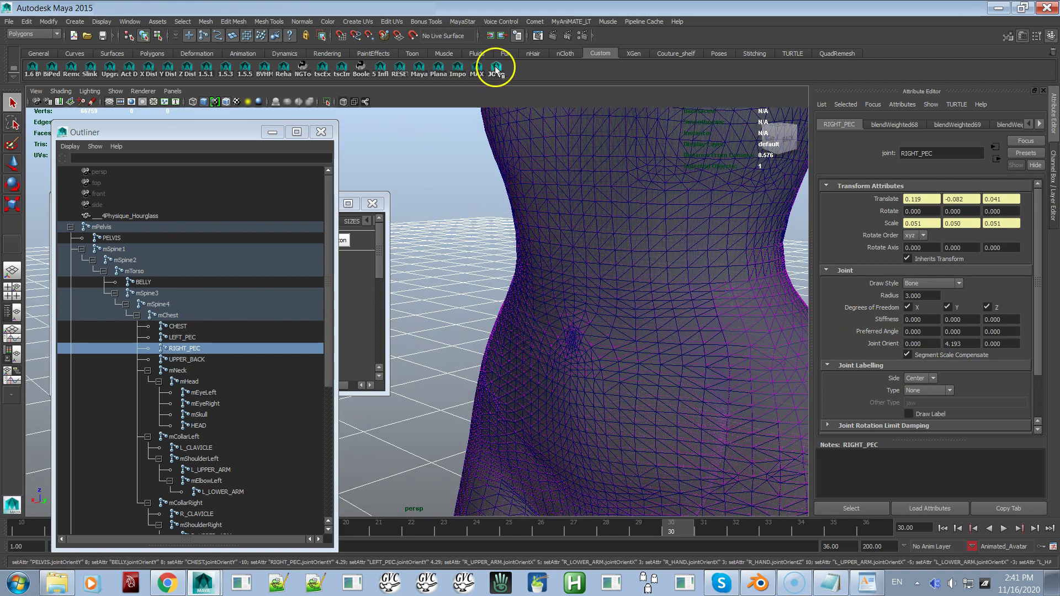
pyautogui.keyDown('alt'); pyautogui.moveTo(562, 233); pyautogui.dragTo(546, 221); pyautogui.keyUp('alt')
pyautogui.keyDown('alt'); pyautogui.moveTo(545, 221); pyautogui.dragTo(540, 322, button='right'); pyautogui.keyUp('alt')
pyautogui.keyDown('alt'); pyautogui.moveTo(540, 322); pyautogui.dragTo(574, 294); pyautogui.keyUp('alt')
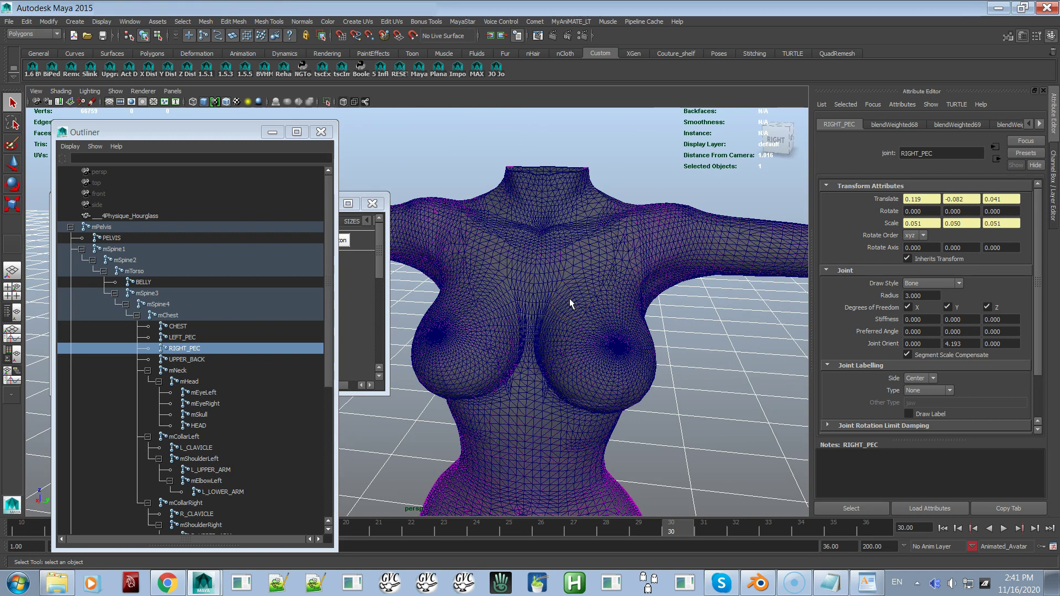
pyautogui.click(553, 297)
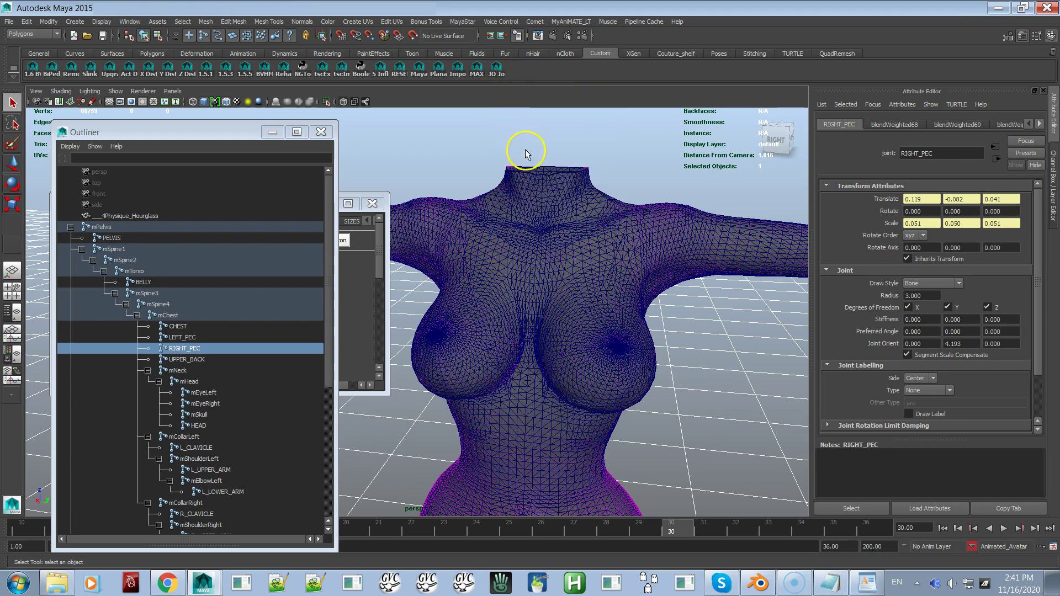
pyautogui.keyDown('alt'); pyautogui.moveTo(590, 207); pyautogui.dragTo(508, 107, button='right'); pyautogui.keyUp('alt')
pyautogui.keyDown('alt'); pyautogui.moveTo(575, 213); pyautogui.dragTo(605, 137, button='middle'); pyautogui.keyUp('alt')
pyautogui.keyDown('alt'); pyautogui.moveTo(603, 184); pyautogui.dragTo(591, 180, button='right'); pyautogui.keyUp('alt')
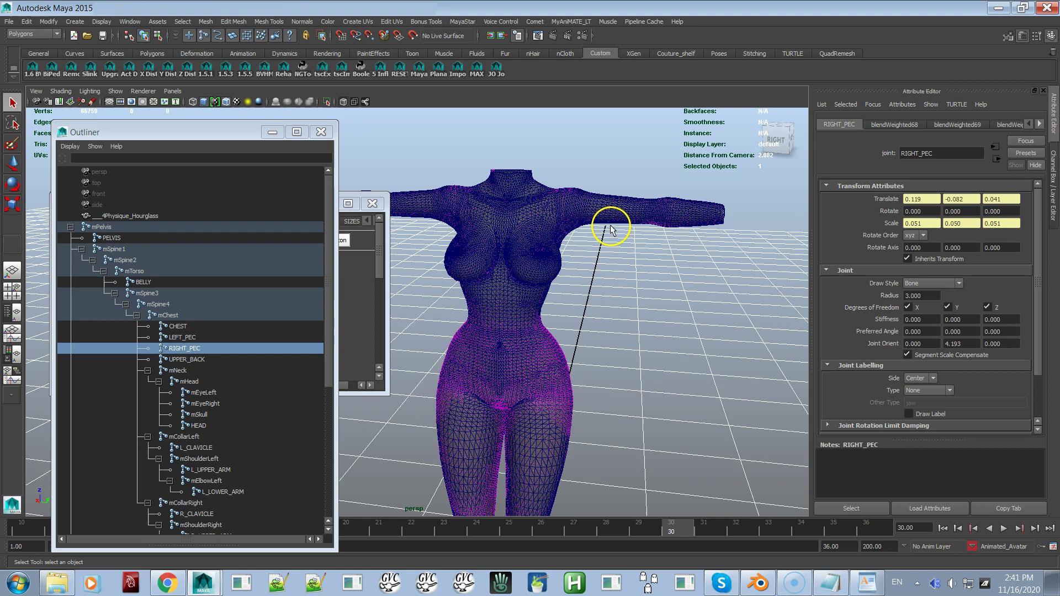
# Toggle X-Ray shading and turn off Wireframe on Shaded.
pyautogui.click(343, 103)
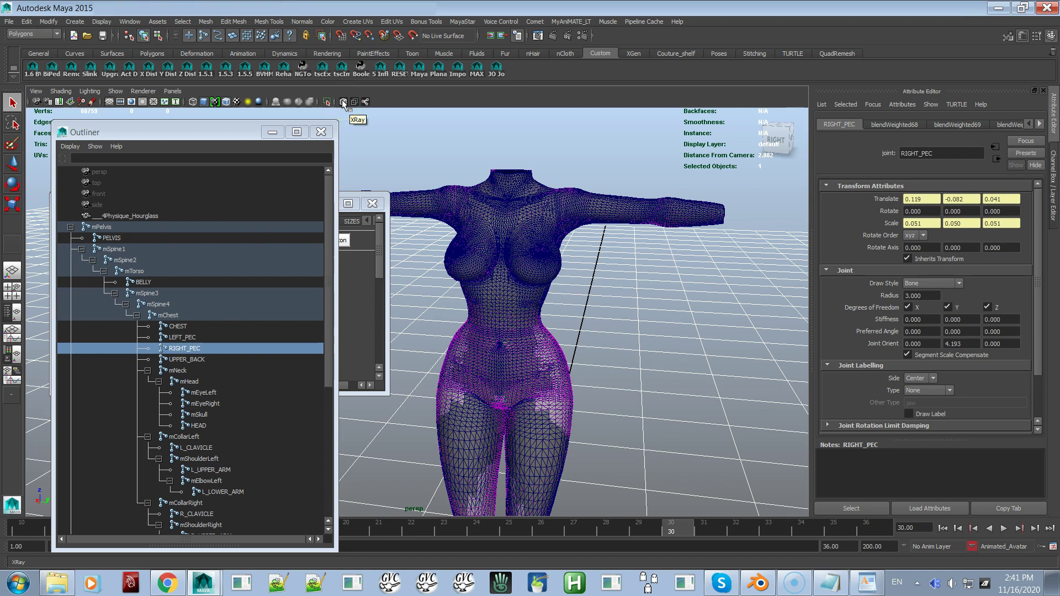
pyautogui.click(343, 103)
pyautogui.click(343, 103)
pyautogui.click(237, 122)
pyautogui.click(62, 92)
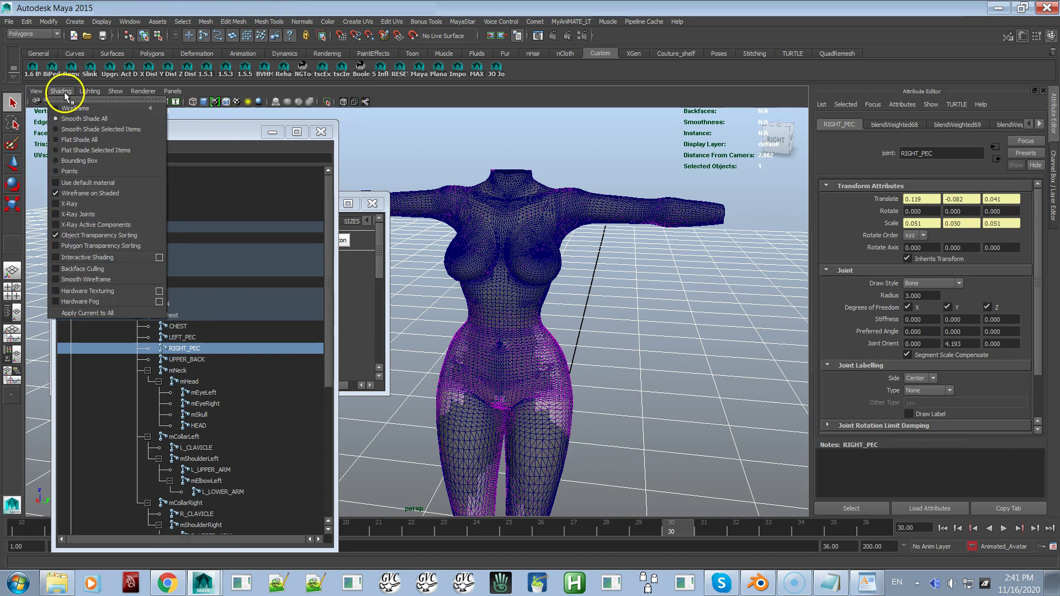
pyautogui.click(72, 193)
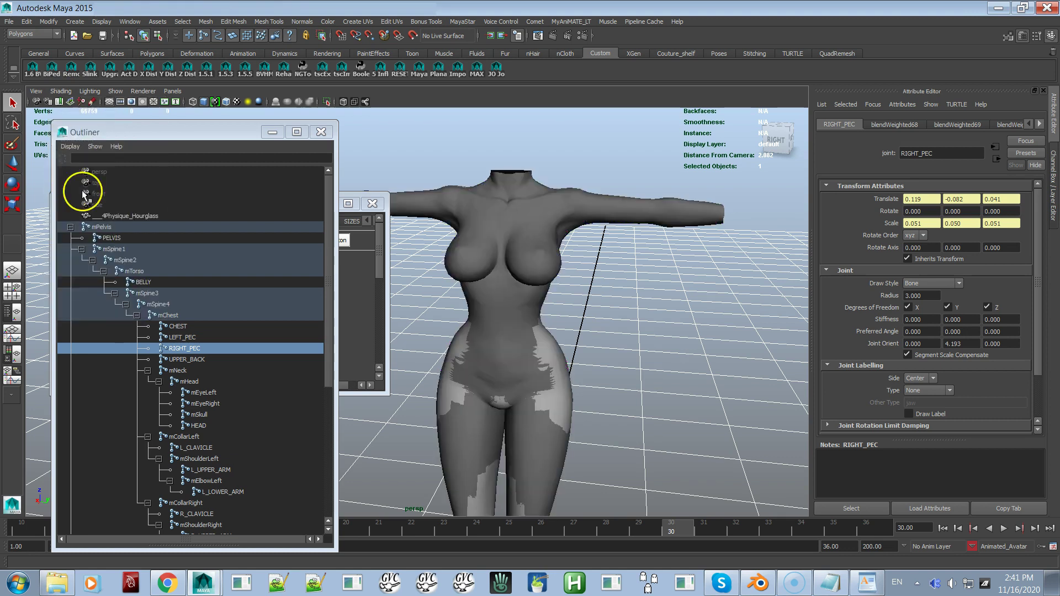
# Deselect RIGHT_PEC and orbit around the body's sides, back and front.
pyautogui.click(691, 301)
pyautogui.keyDown('alt'); pyautogui.moveTo(493, 366); pyautogui.dragTo(450, 362); pyautogui.keyUp('alt')
pyautogui.keyDown('alt'); pyautogui.moveTo(449, 363); pyautogui.dragTo(542, 316, button='middle'); pyautogui.keyUp('alt')
pyautogui.keyDown('alt'); pyautogui.moveTo(542, 315); pyautogui.dragTo(687, 331); pyautogui.keyUp('alt')
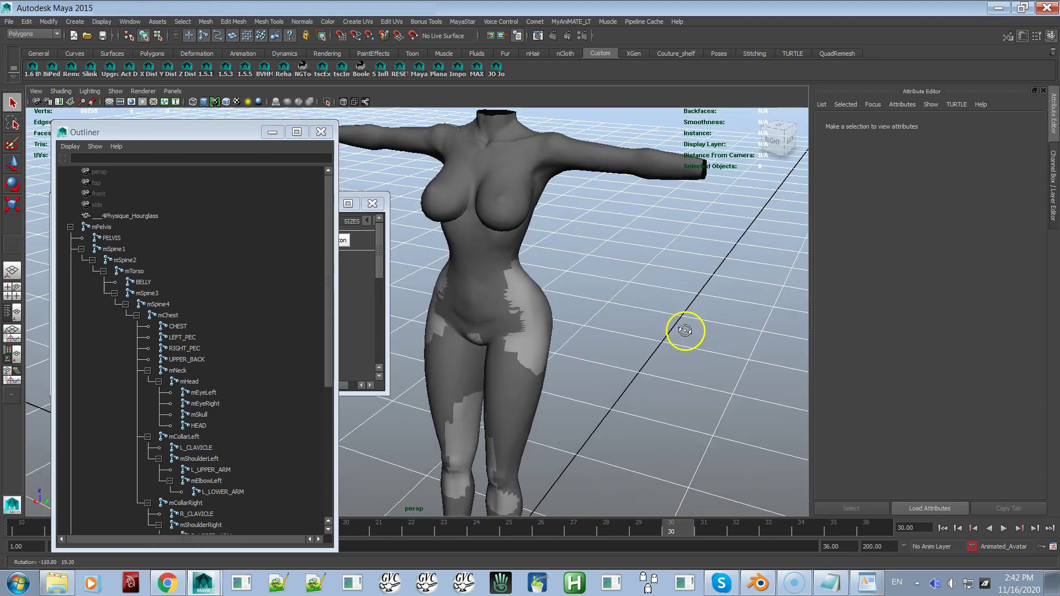
pyautogui.keyDown('alt'); pyautogui.moveTo(545, 315); pyautogui.dragTo(631, 390, button='right'); pyautogui.keyUp('alt')
pyautogui.keyDown('alt'); pyautogui.moveTo(575, 279); pyautogui.dragTo(600, 334); pyautogui.keyUp('alt')
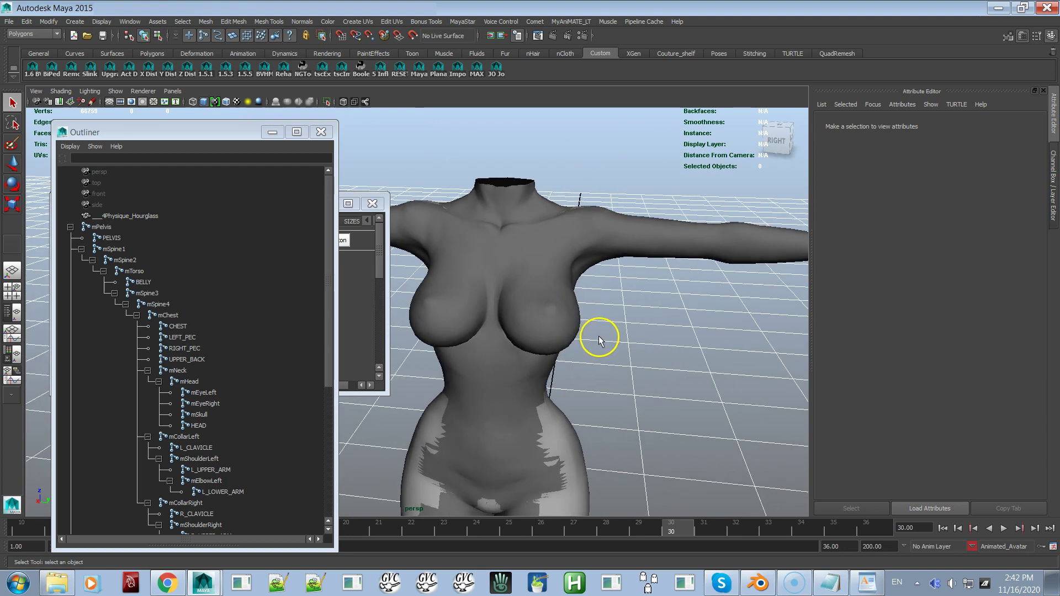
# Turn X-Ray back on, inspect the body mesh from the side, then toggle X-Ray again.
pyautogui.click(343, 102)
pyautogui.keyDown('alt'); pyautogui.moveTo(710, 326); pyautogui.dragTo(702, 249, button='middle'); pyautogui.keyUp('alt')
pyautogui.keyDown('alt'); pyautogui.moveTo(701, 249); pyautogui.dragTo(578, 251); pyautogui.keyUp('alt')
pyautogui.click(612, 258)
pyautogui.click(665, 286)
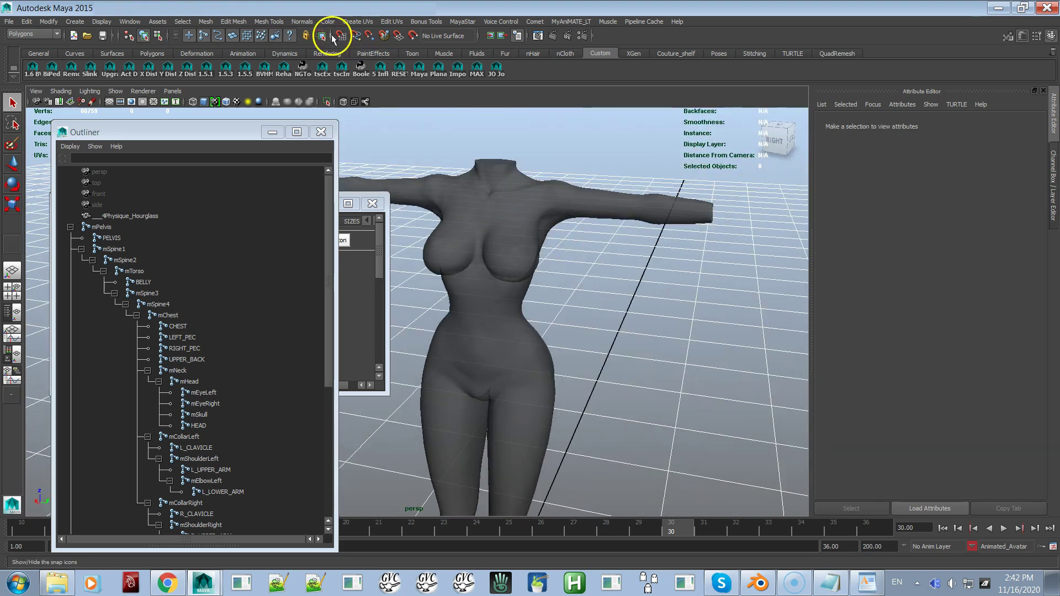
pyautogui.click(343, 103)
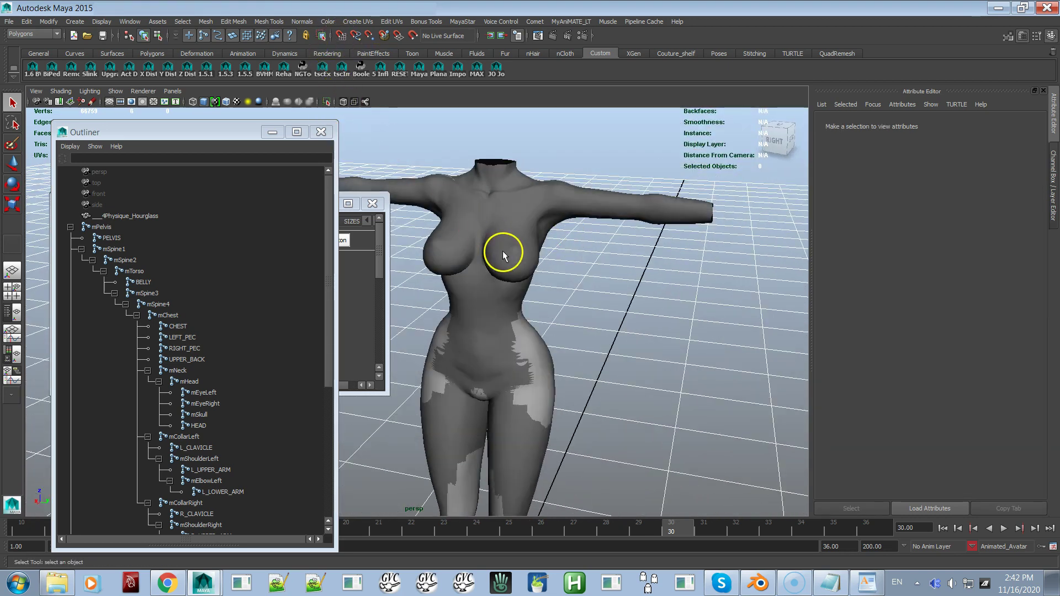
pyautogui.keyDown('alt'); pyautogui.moveTo(497, 248); pyautogui.dragTo(547, 238); pyautogui.keyUp('alt')
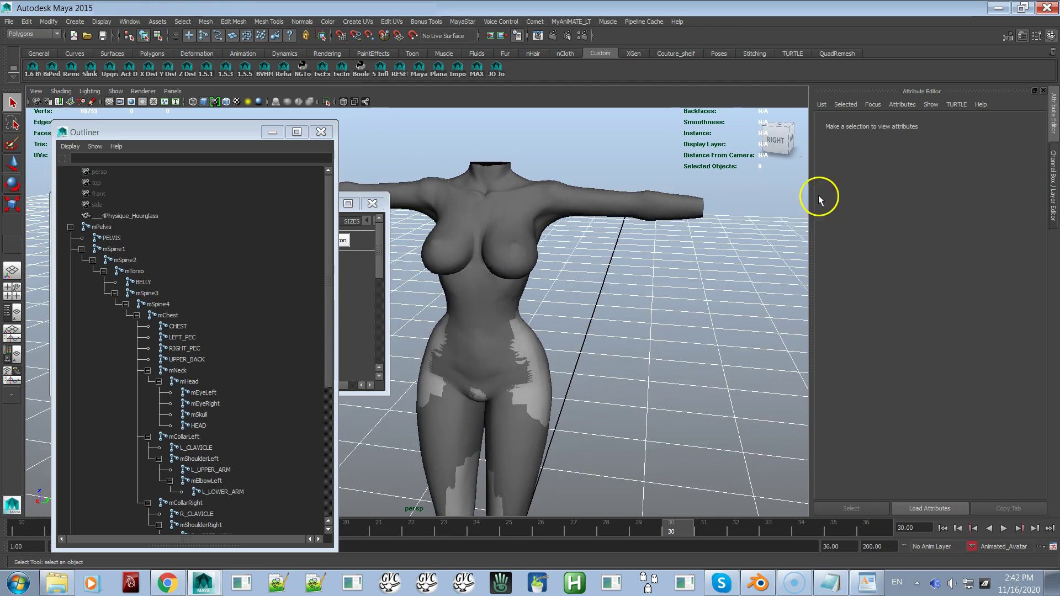
# In the Layer Editor, show the ORIGINAL_RIGGED layer and hide the OBJ_Imported layer.
pyautogui.click(1052, 169)
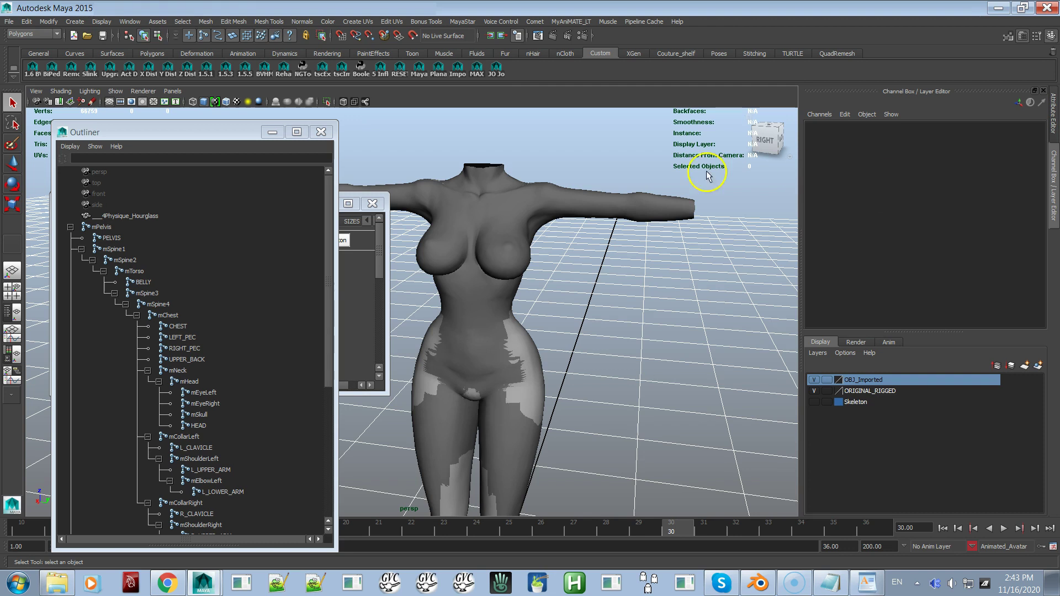
pyautogui.keyDown('alt'); pyautogui.moveTo(532, 230); pyautogui.dragTo(647, 283); pyautogui.keyUp('alt')
pyautogui.click(815, 391)
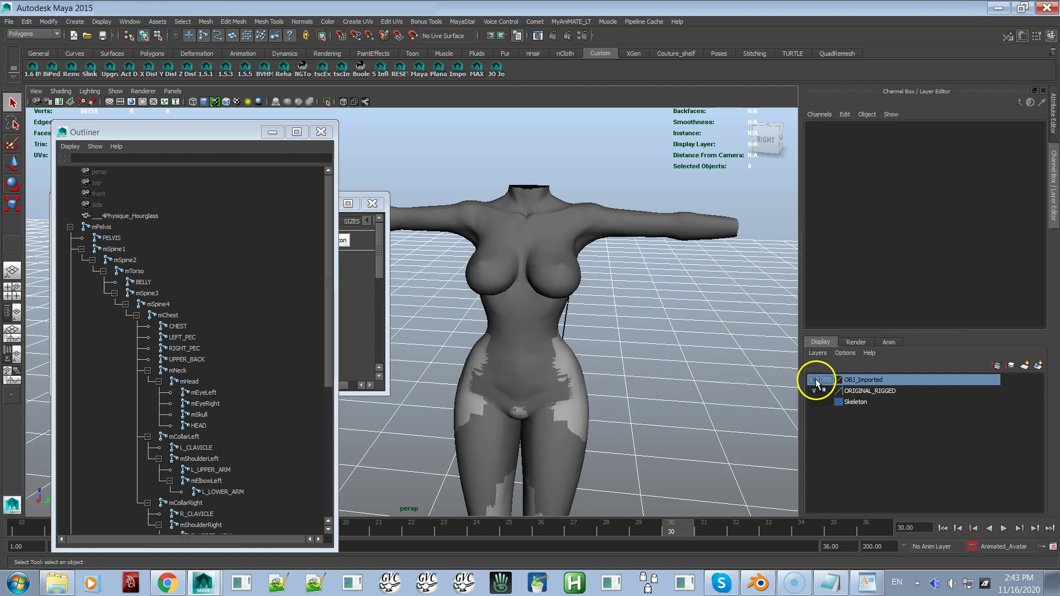
pyautogui.click(815, 380)
pyautogui.click(576, 380)
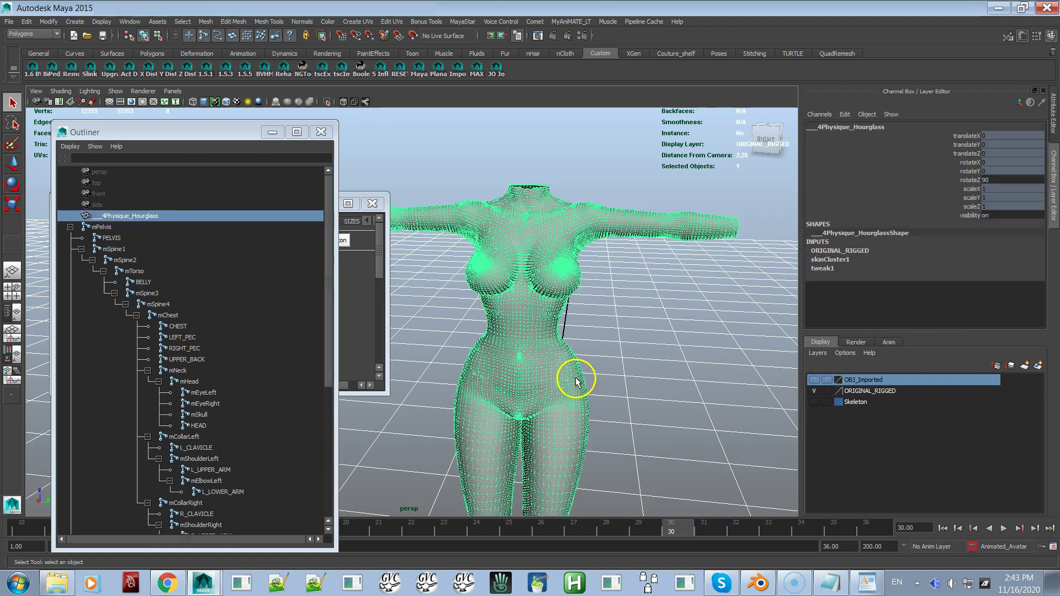
pyautogui.keyDown('alt'); pyautogui.moveTo(649, 338); pyautogui.dragTo(653, 381); pyautogui.keyUp('alt')
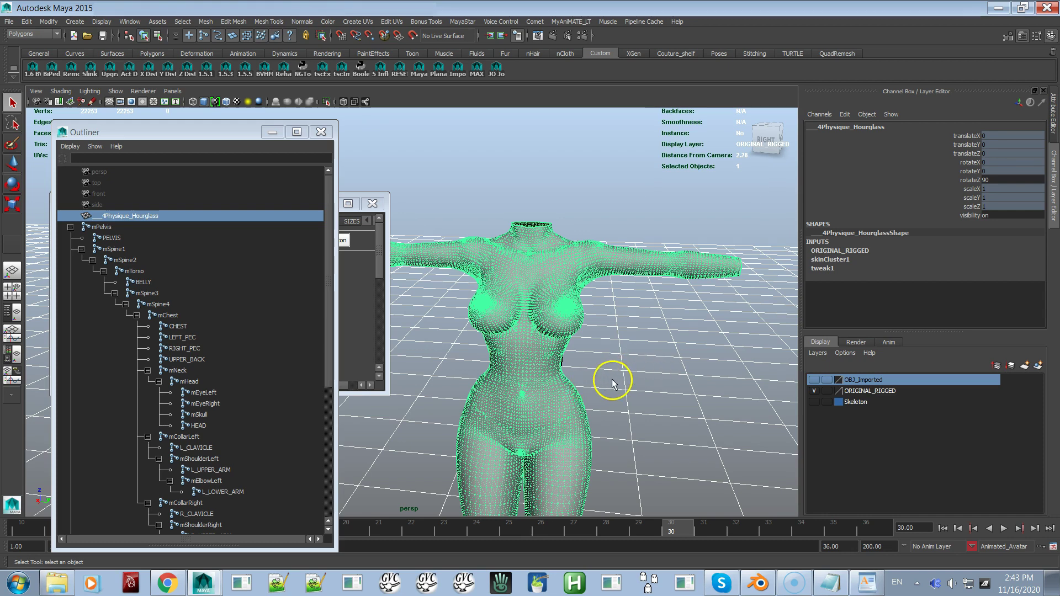
pyautogui.keyDown('alt'); pyautogui.moveTo(632, 381); pyautogui.dragTo(652, 309); pyautogui.keyUp('alt')
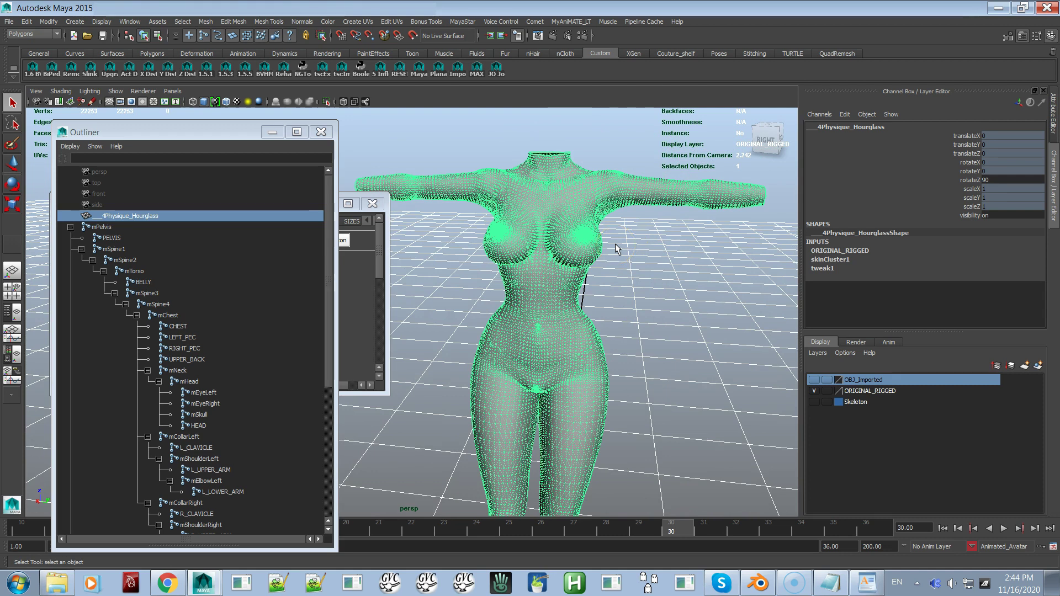
# Duplicate the hourglass mesh and append '_DUPLICATE' to the copy's name in the Outliner.
pyautogui.hotkey('ctrl', 'd')
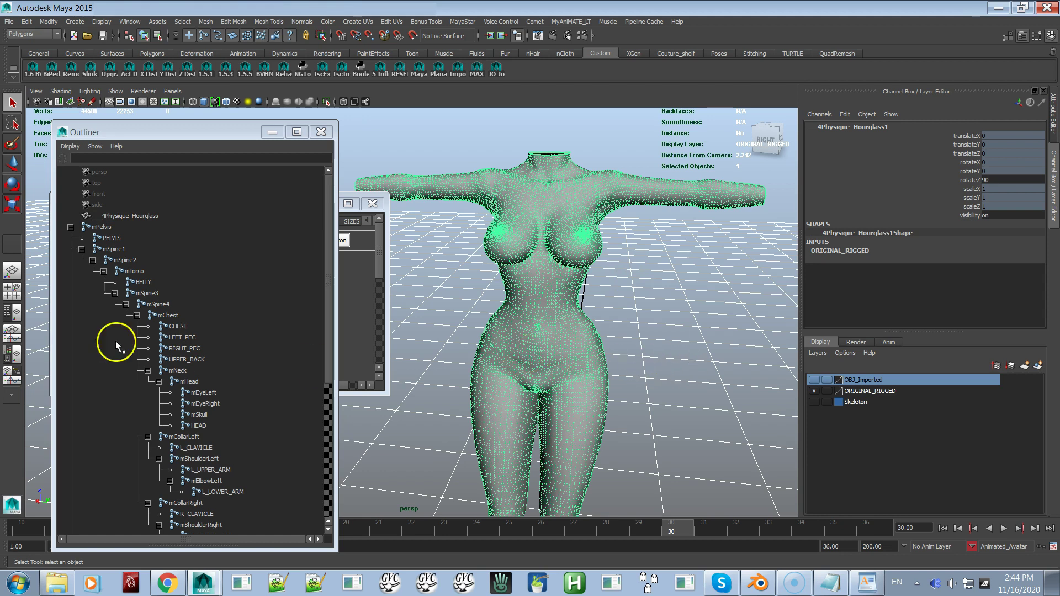
pyautogui.click(70, 227)
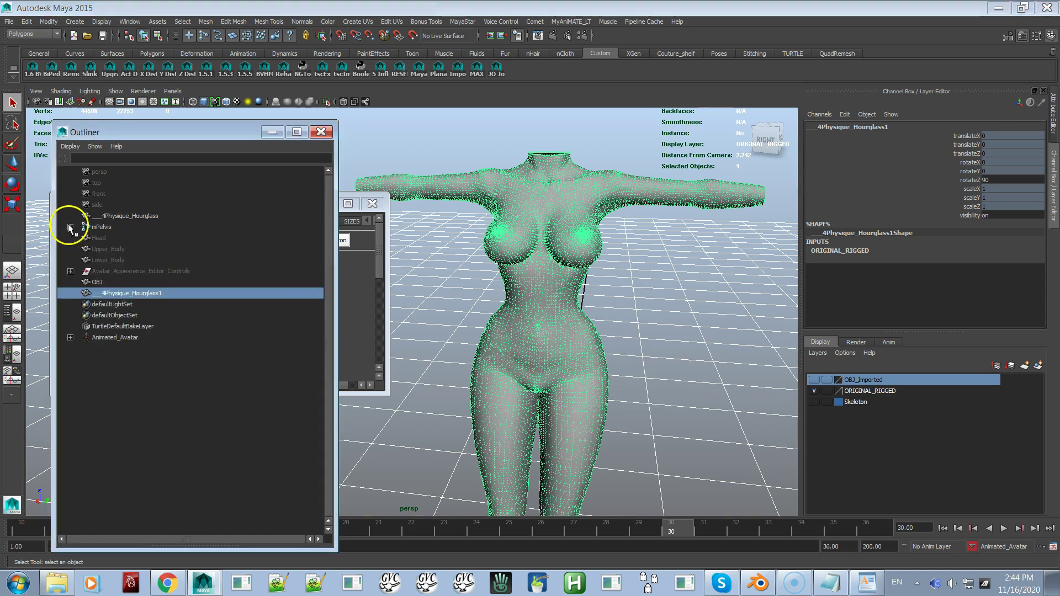
pyautogui.doubleClick(156, 296)
pyautogui.click(175, 294)
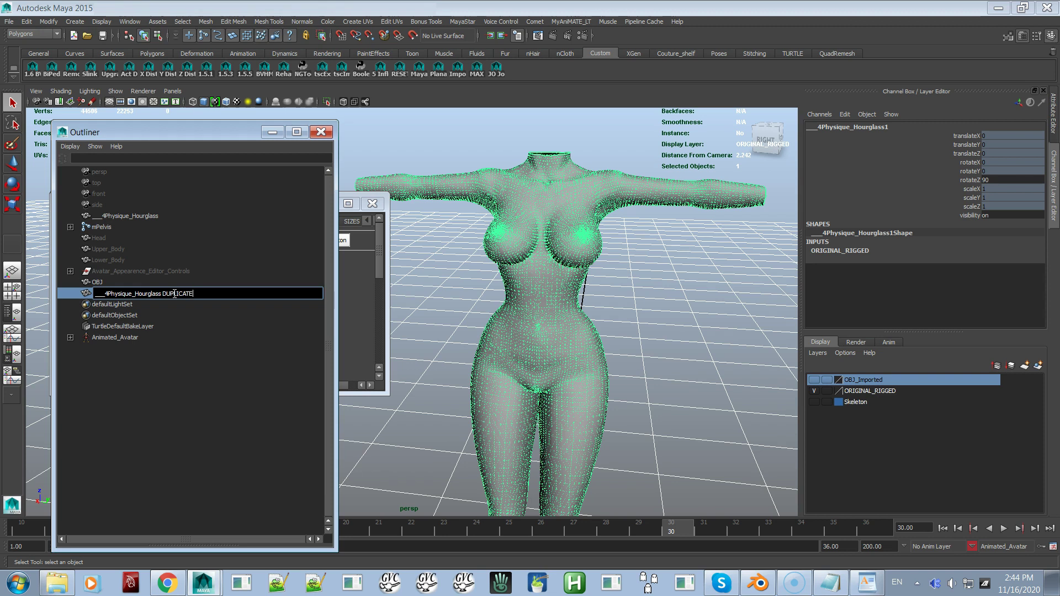
pyautogui.write('_DUPLICATE')
pyautogui.press('Return')
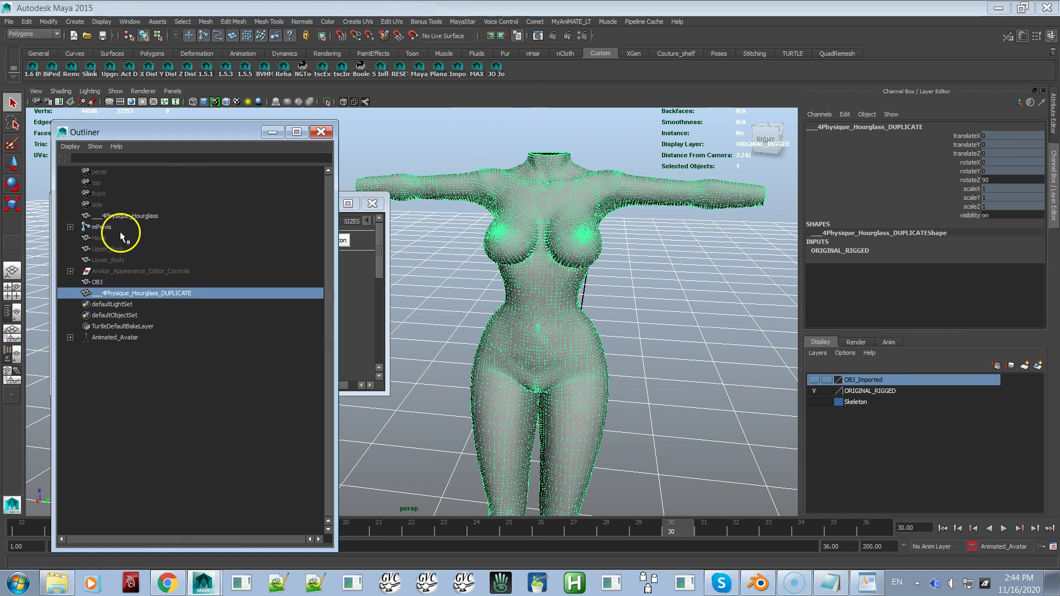
# Select mPelvis together with its entire joint hierarchy.
pyautogui.click(99, 228)
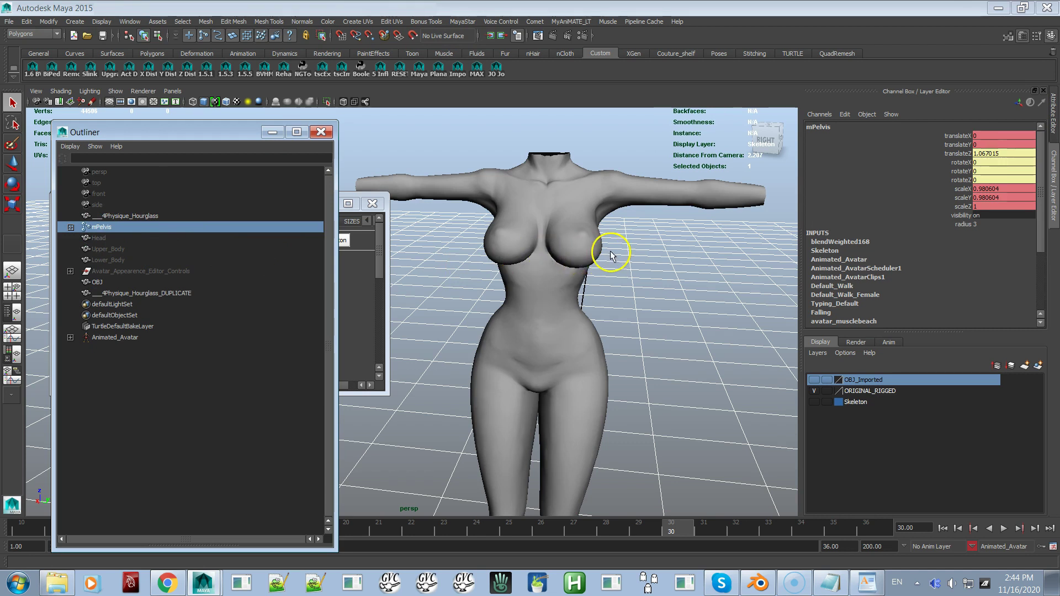
pyautogui.rightClick(632, 248)
pyautogui.click(618, 337)
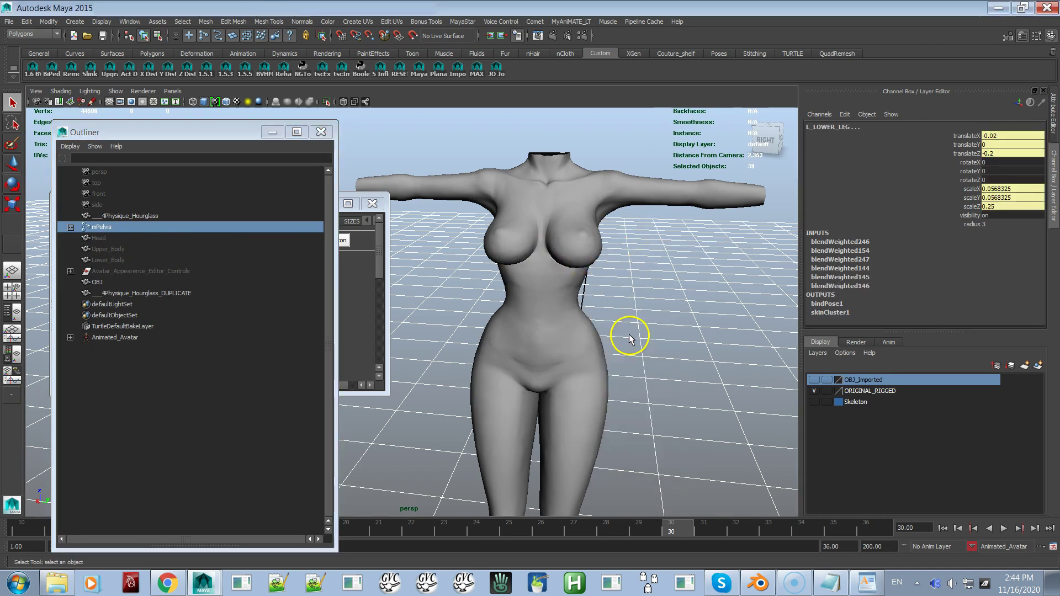
# Add ___4Physique_Hourglass_DUPLICATE to the skeleton selection.
pyautogui.keyDown('ctrl'); pyautogui.click(149, 293); pyautogui.keyUp('ctrl')
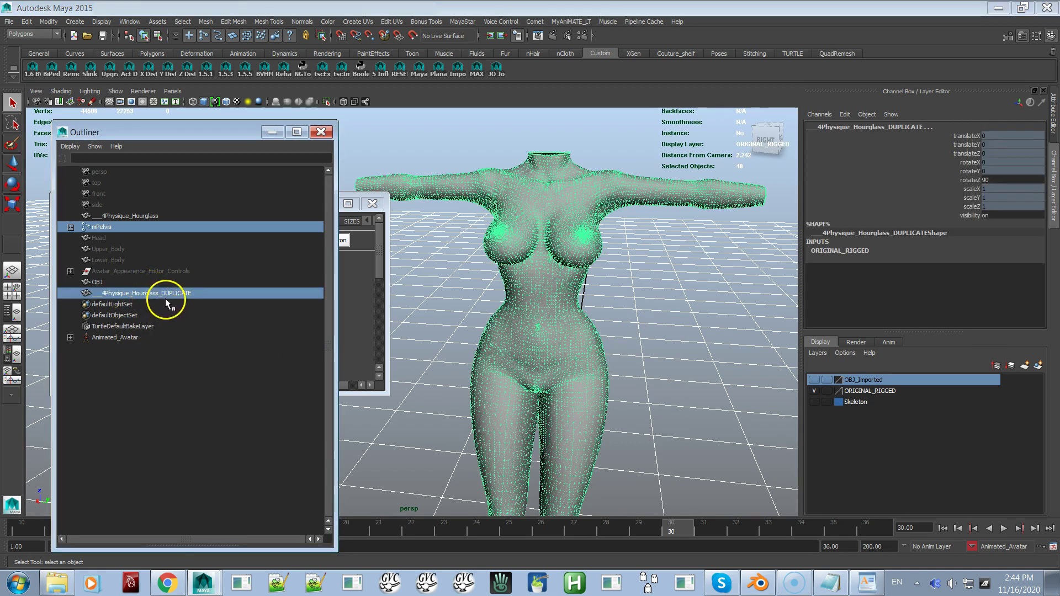
pyautogui.click(175, 293)
pyautogui.keyDown('ctrl'); pyautogui.click(175, 293); pyautogui.keyUp('ctrl')
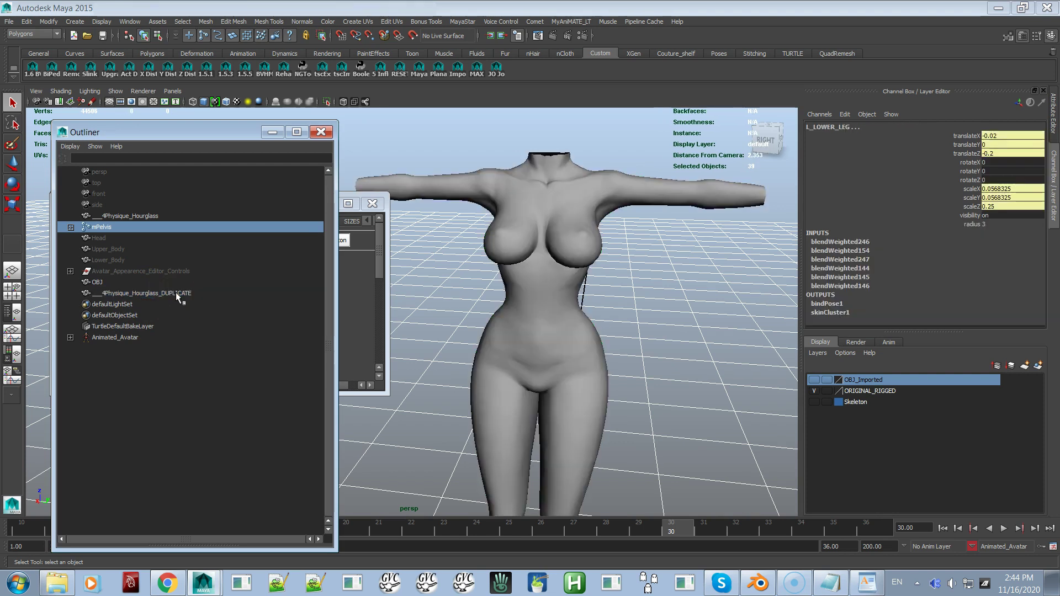
pyautogui.keyDown('shift'); pyautogui.click(175, 293); pyautogui.keyUp('shift')
pyautogui.click(158, 226)
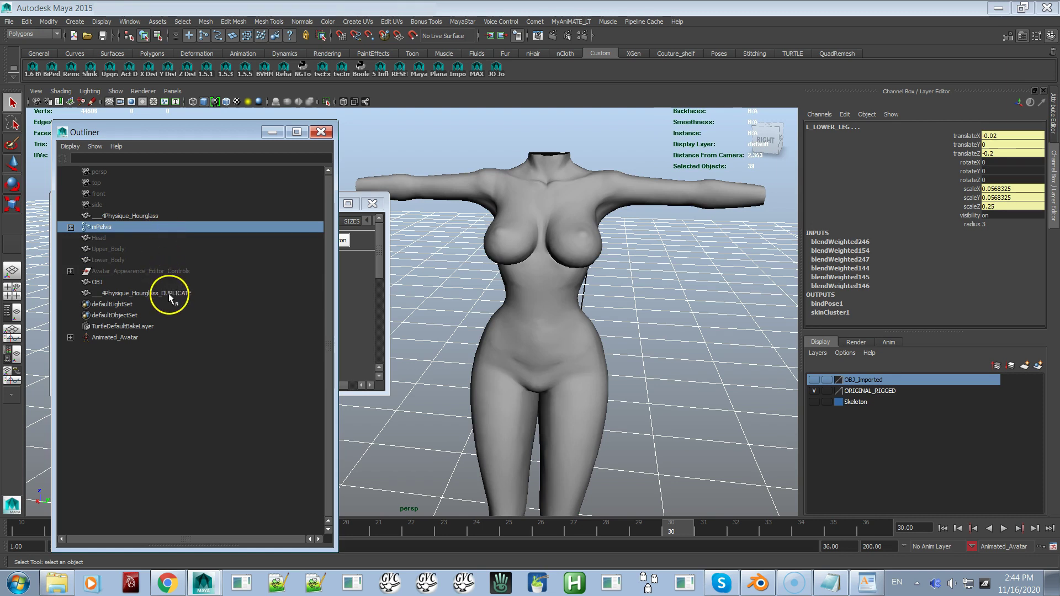
pyautogui.click(71, 227)
pyautogui.click(71, 227)
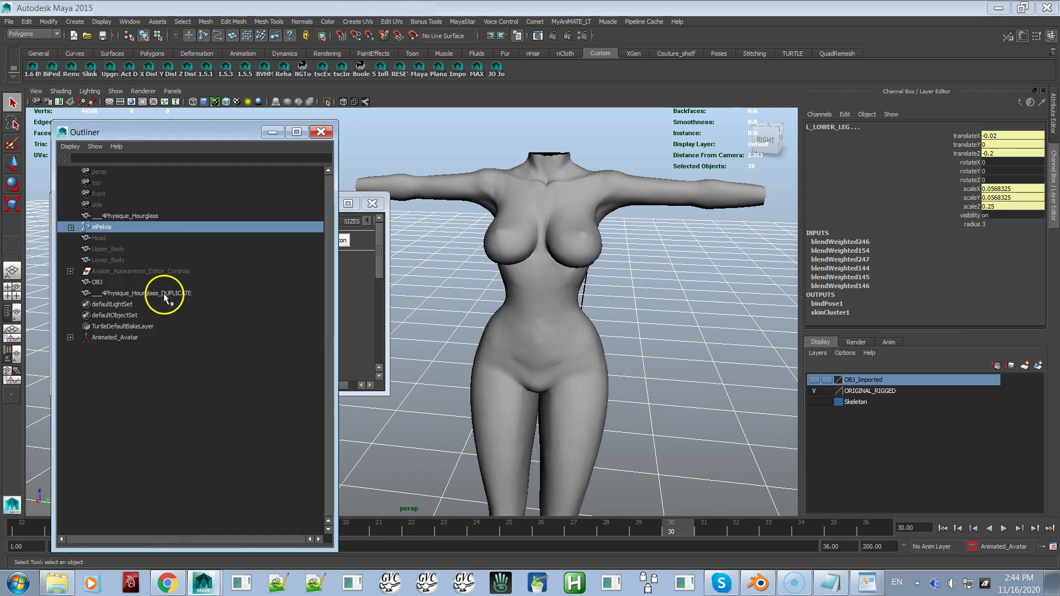
pyautogui.keyDown('ctrl'); pyautogui.click(164, 293); pyautogui.keyUp('ctrl')
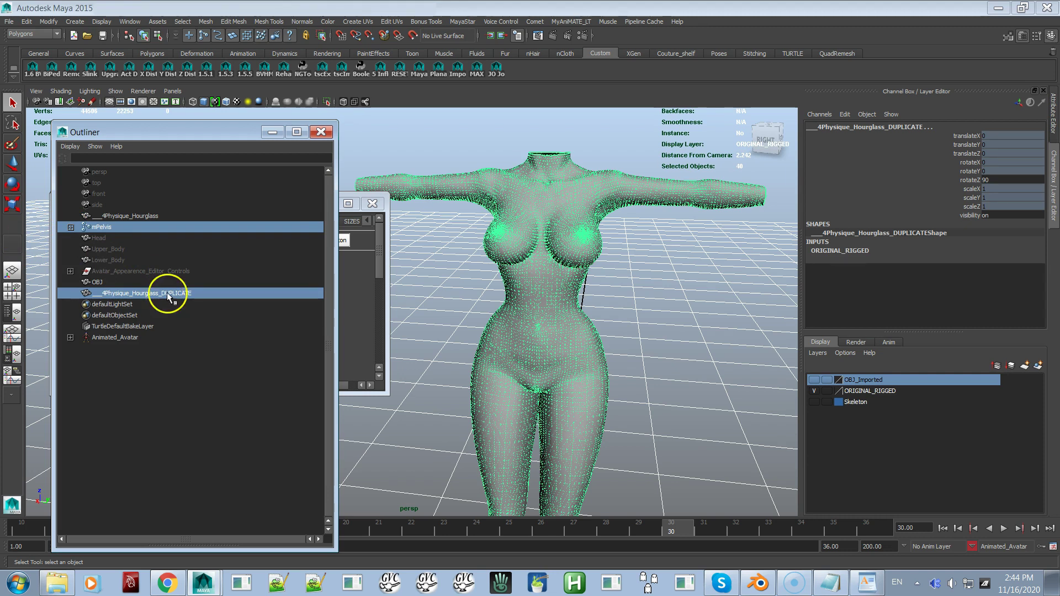
pyautogui.click(463, 21)
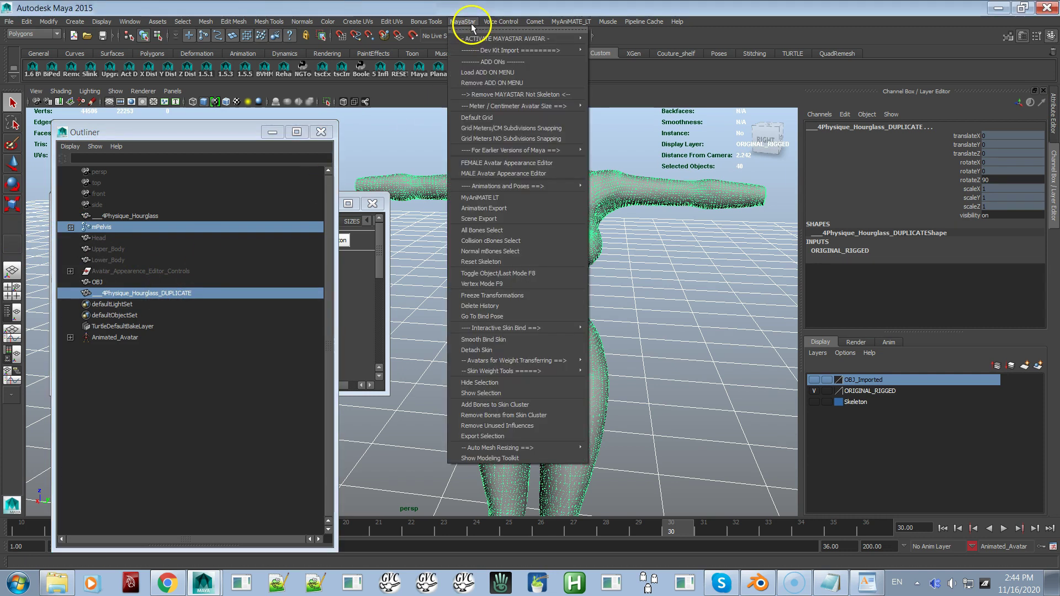
# Smooth-bind the DUPLICATE mesh to the skeleton, then select the original Hourglass plus the DUPLICATE.
pyautogui.click(503, 339)
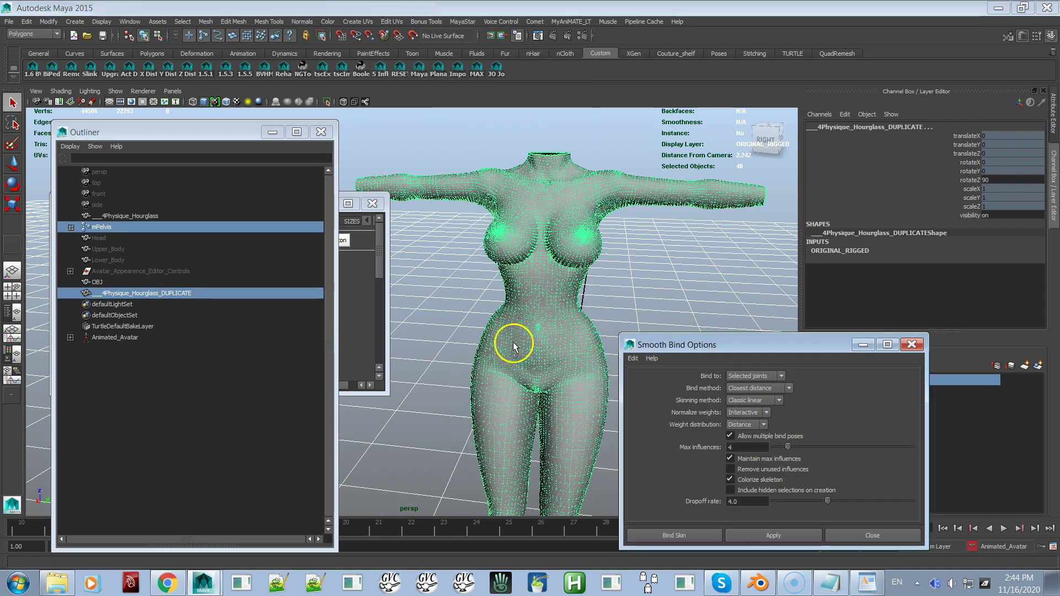
pyautogui.click(696, 537)
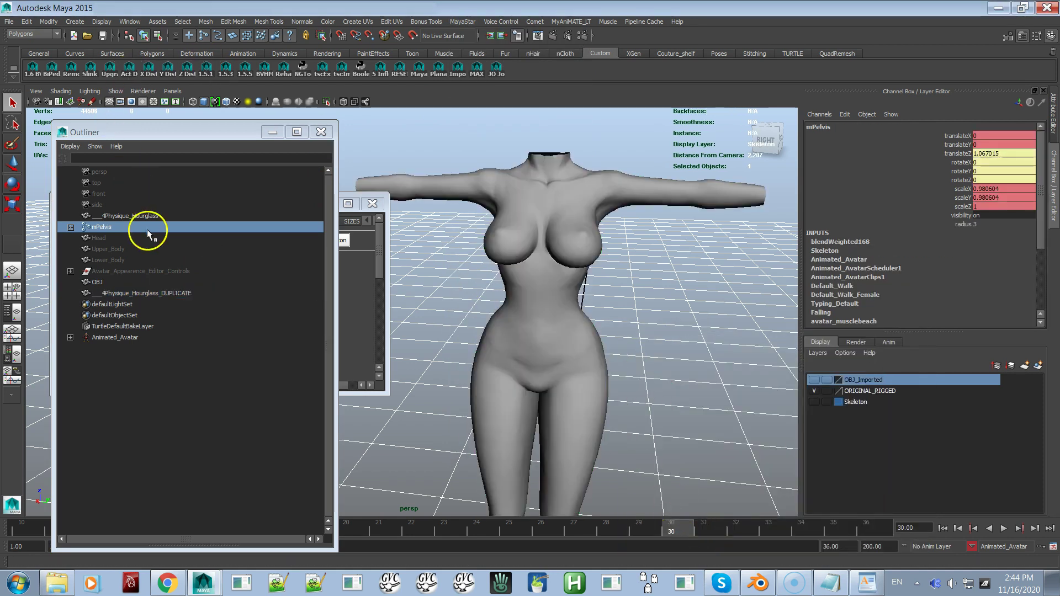
pyautogui.click(163, 294)
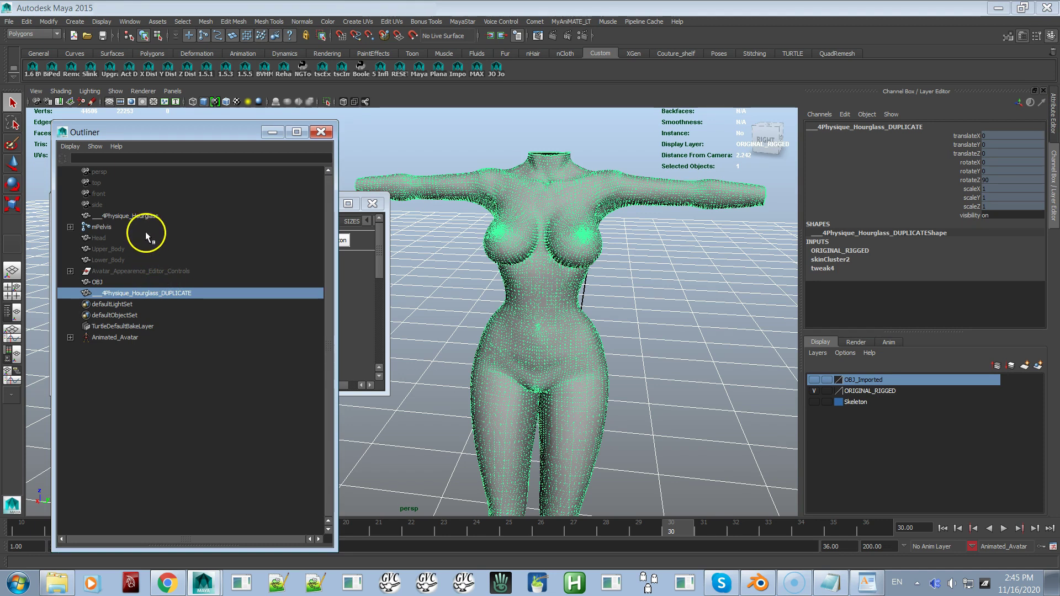
pyautogui.click(146, 216)
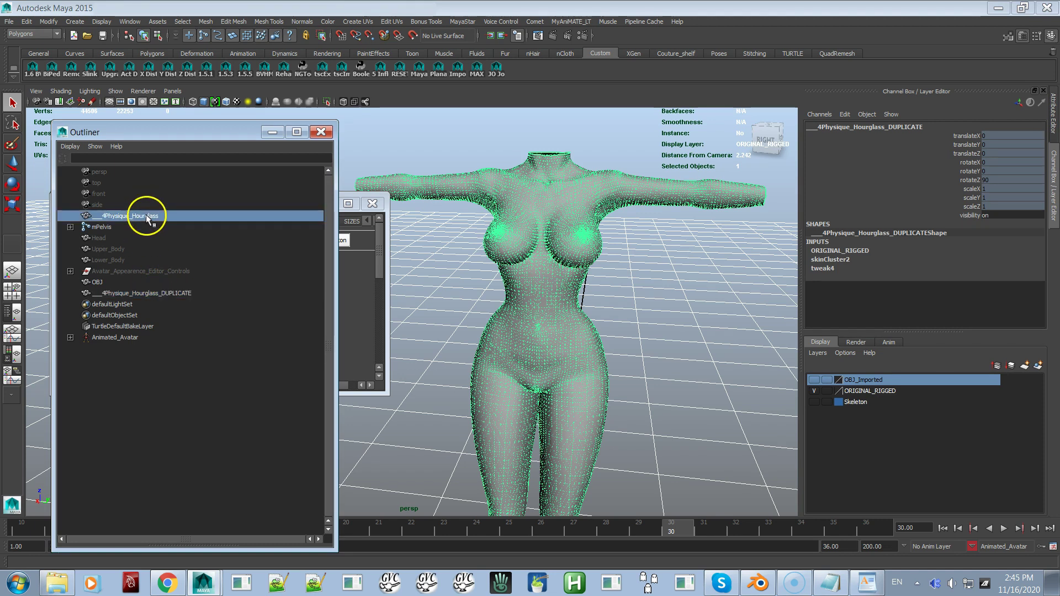
pyautogui.keyDown('ctrl'); pyautogui.click(150, 293); pyautogui.keyUp('ctrl')
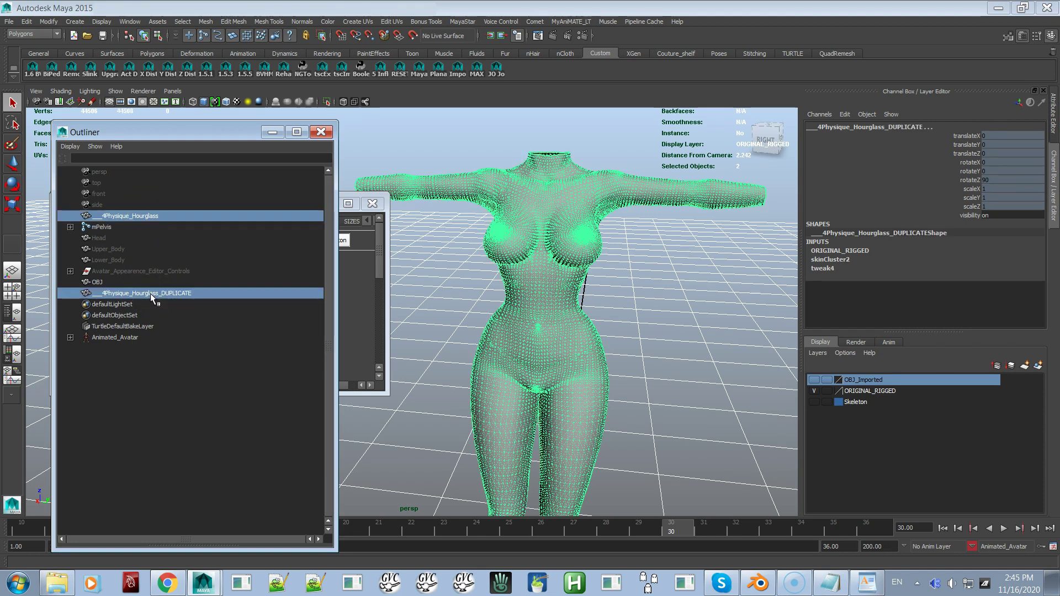
# Copy skin weights from ___4Physique_Hourglass onto the DUPLICATE, leaving only the DUPLICATE selected.
pyautogui.click(464, 22)
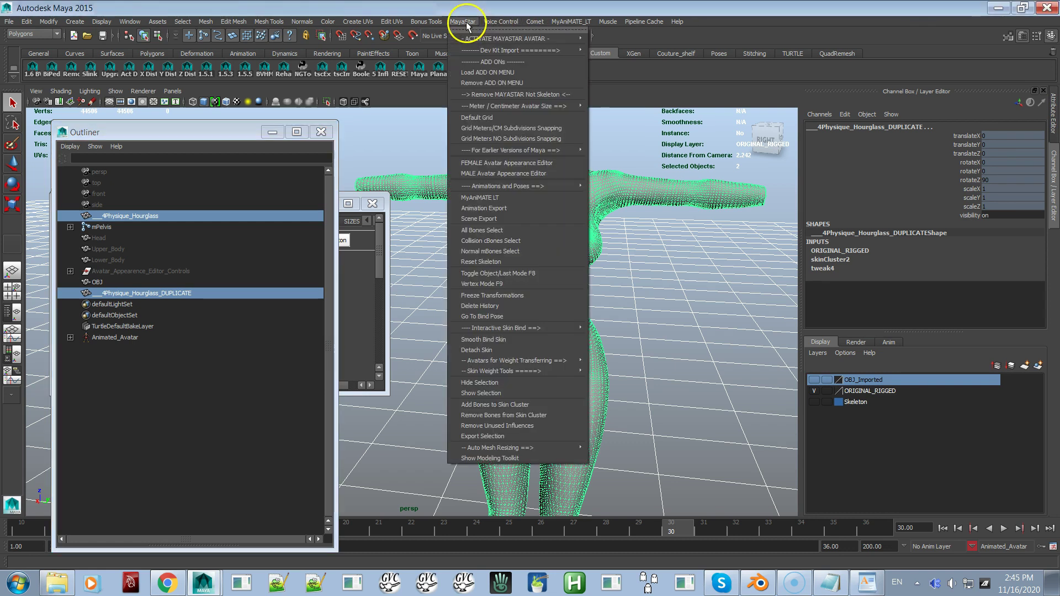
pyautogui.moveTo(568, 369)
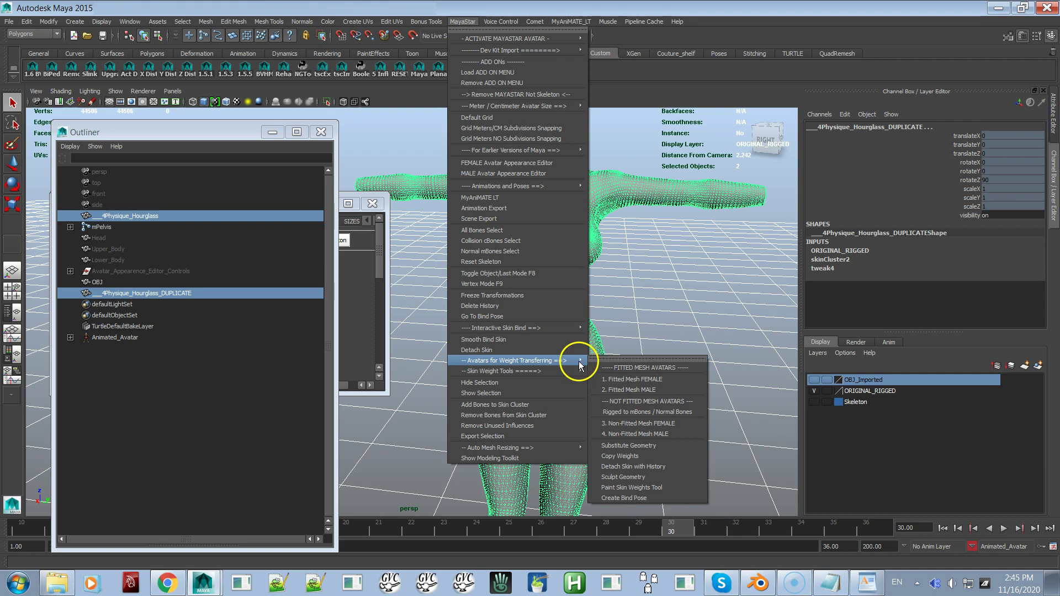
pyautogui.click(645, 457)
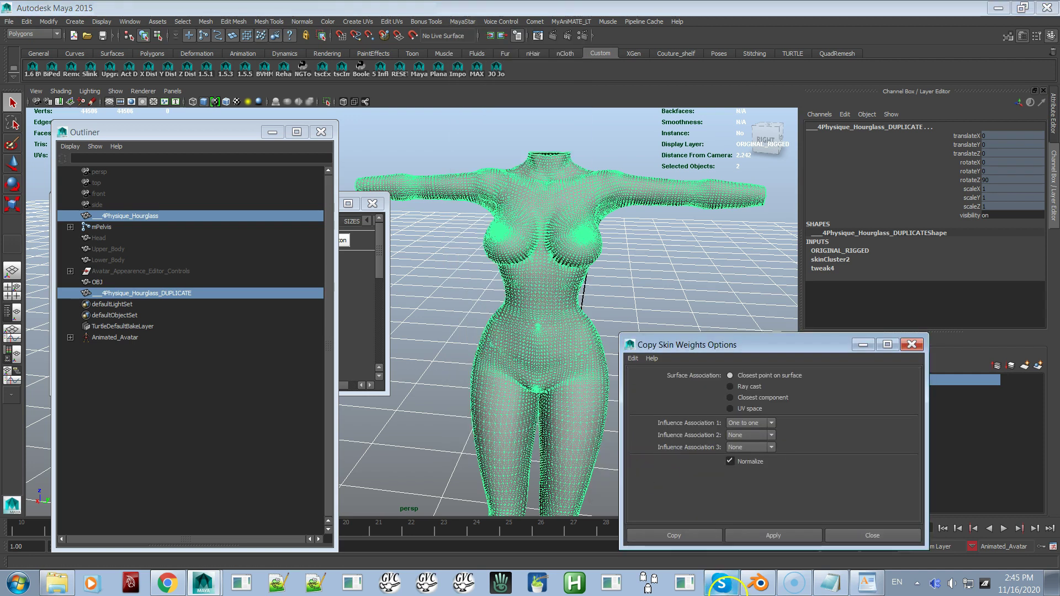
pyautogui.click(695, 536)
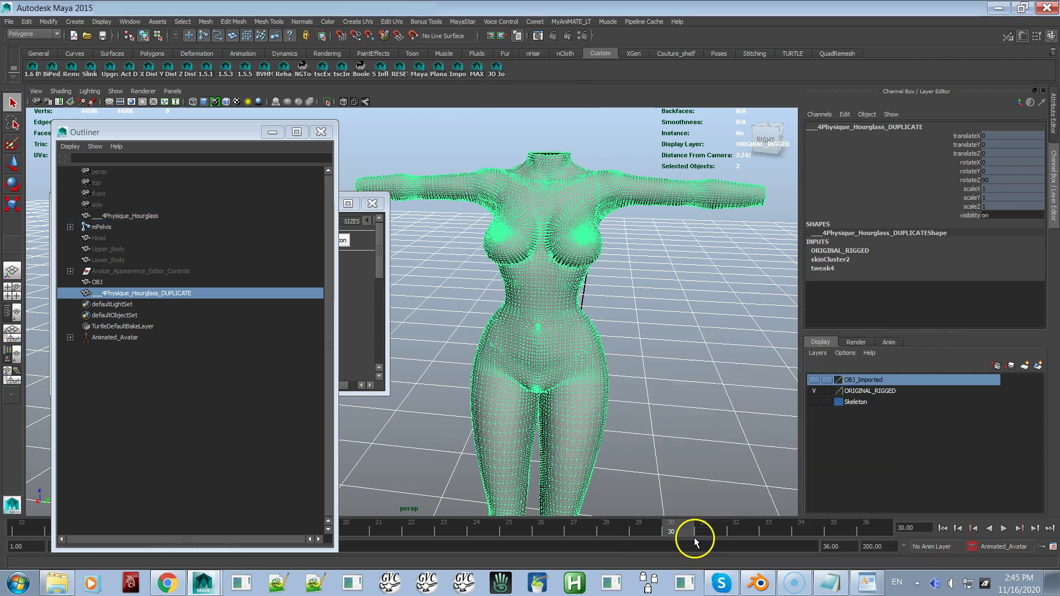
pyautogui.click(229, 292)
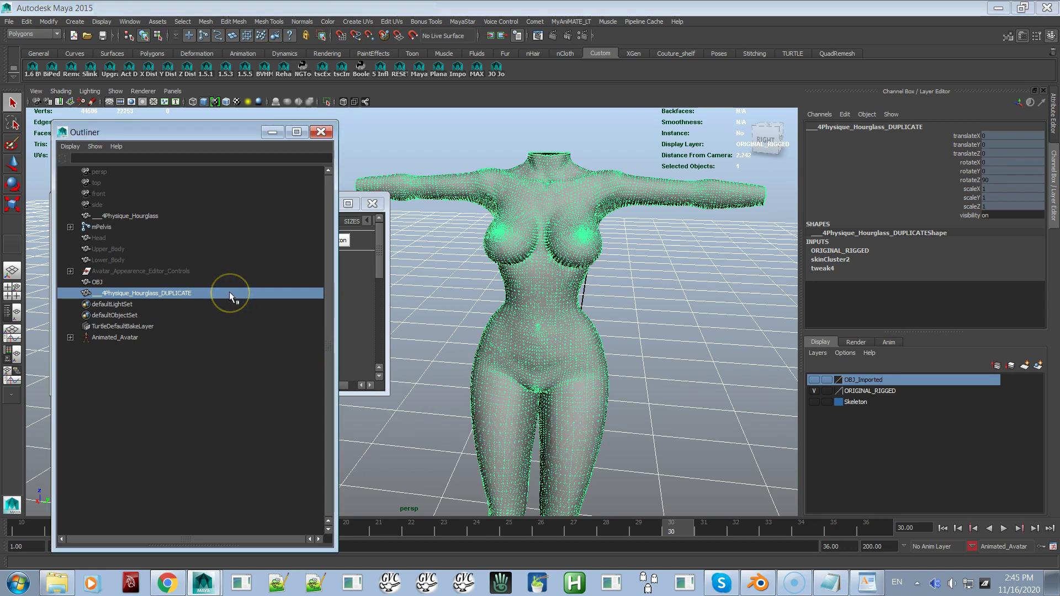
pyautogui.click(468, 22)
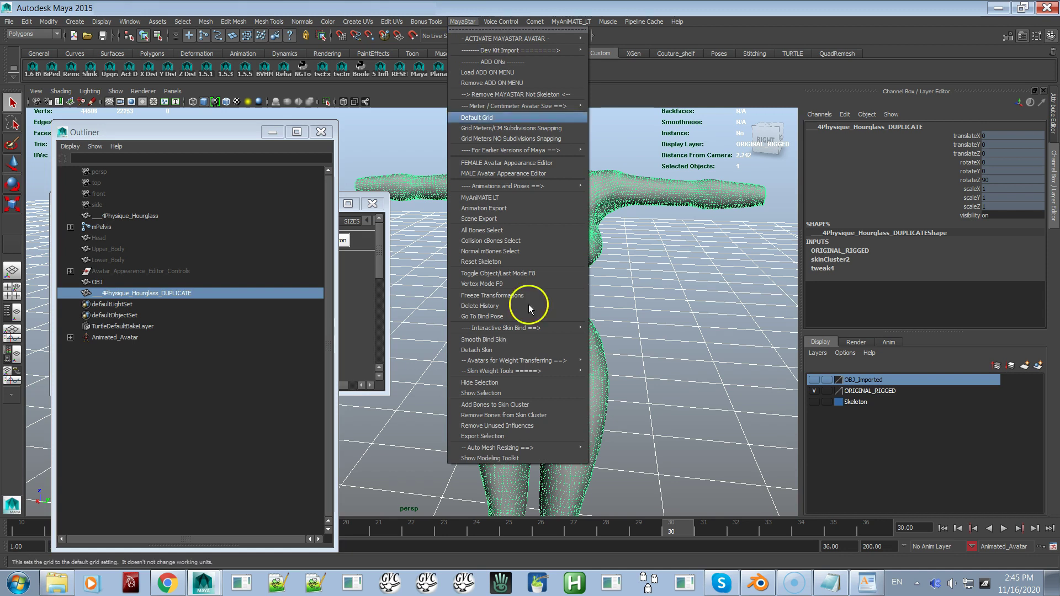
# Remove the 9 unused influences from skinCluster2 and verify them in the Script Editor log.
pyautogui.click(525, 427)
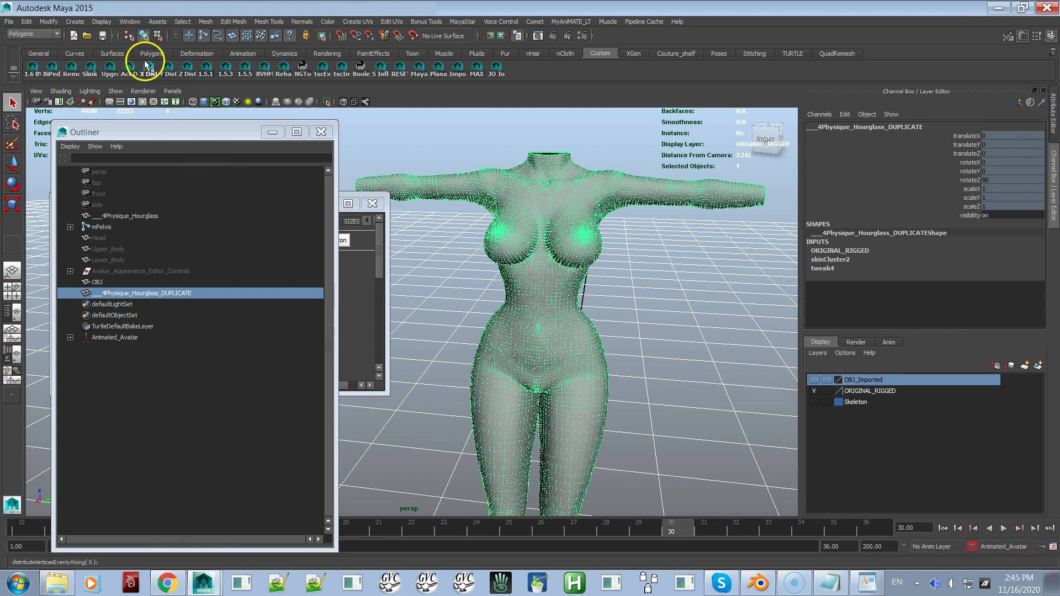
pyautogui.click(137, 23)
pyautogui.moveTo(140, 40)
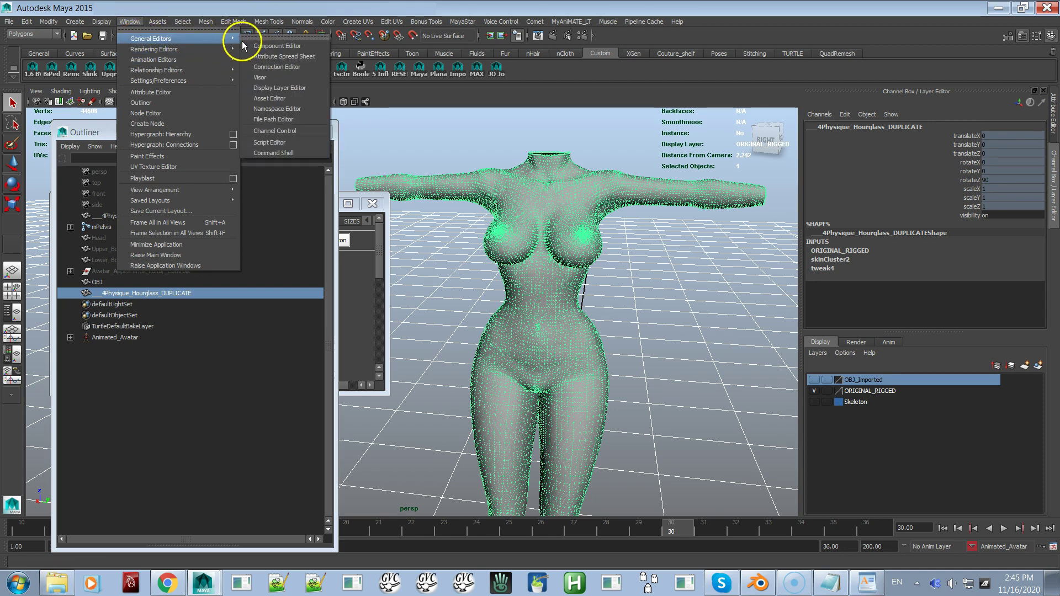
pyautogui.click(287, 143)
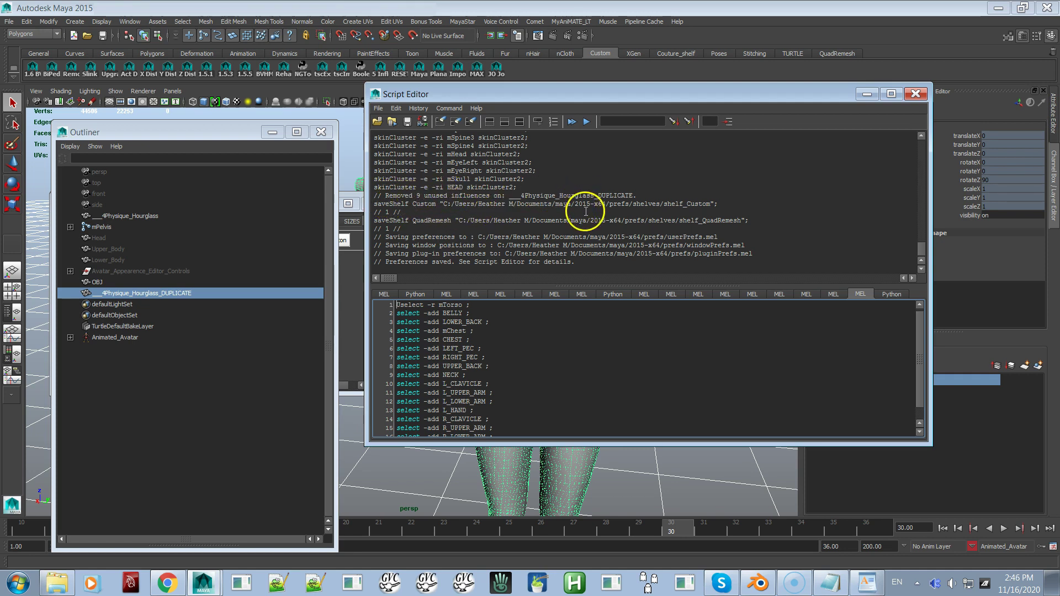
pyautogui.click(914, 95)
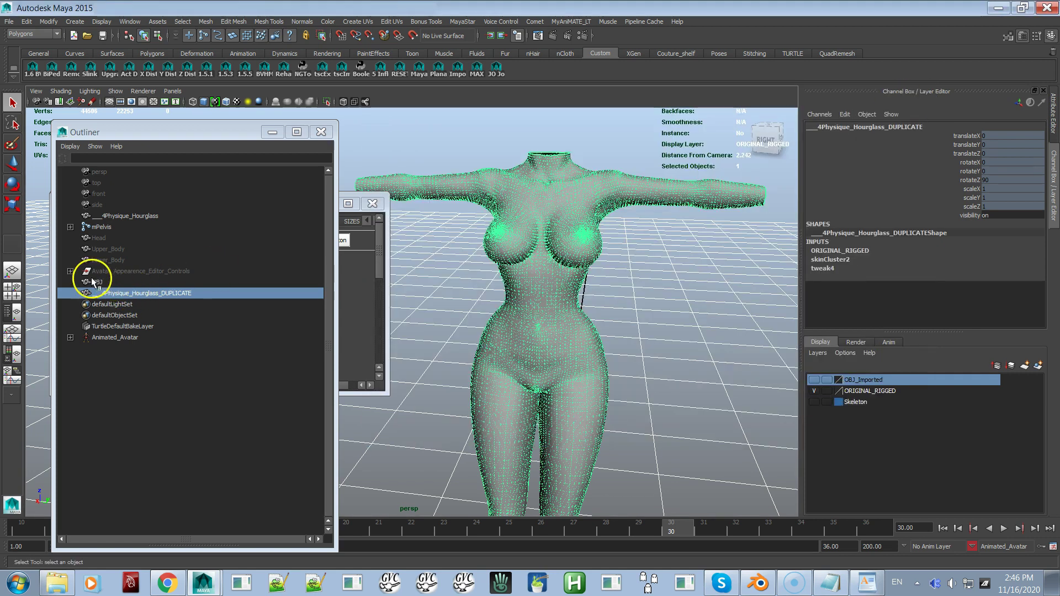
pyautogui.click(97, 227)
pyautogui.moveTo(645, 286); pyautogui.dragTo(643, 377, button='right')
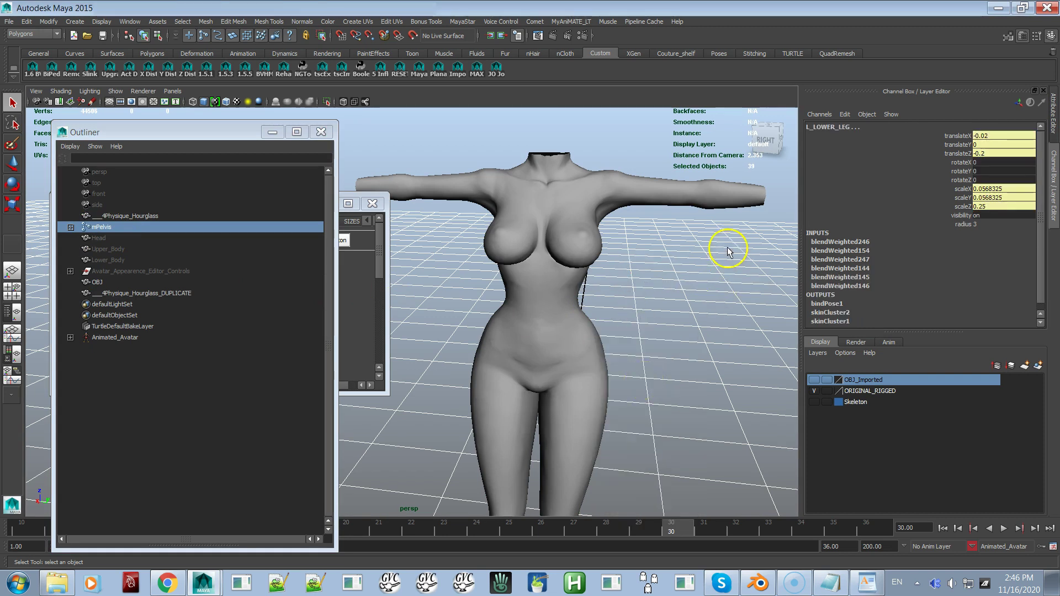
pyautogui.click(505, 415)
pyautogui.click(554, 374)
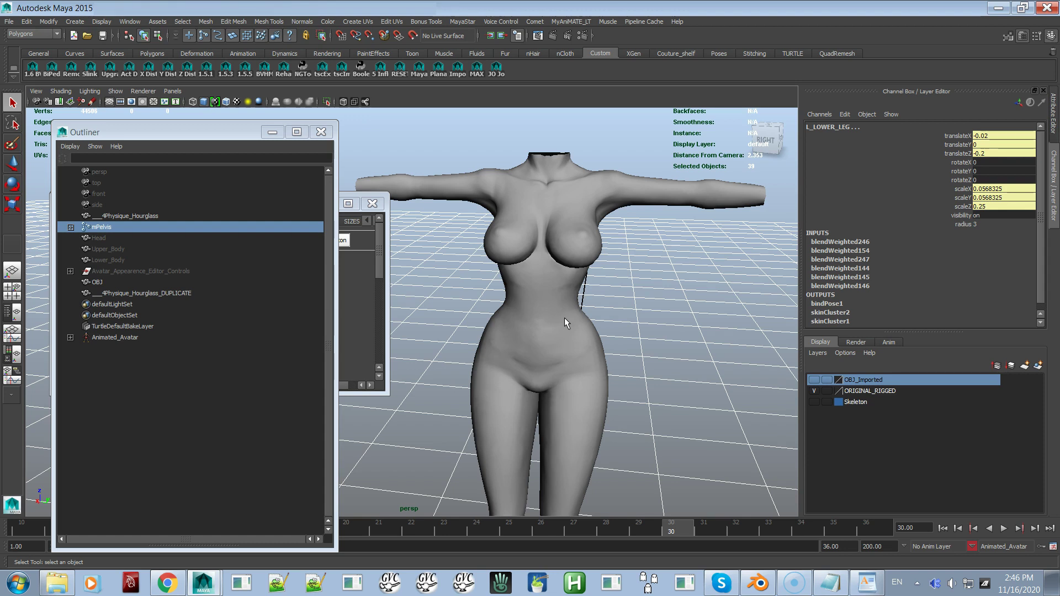
pyautogui.click(577, 291)
pyautogui.click(581, 300)
pyautogui.click(507, 217)
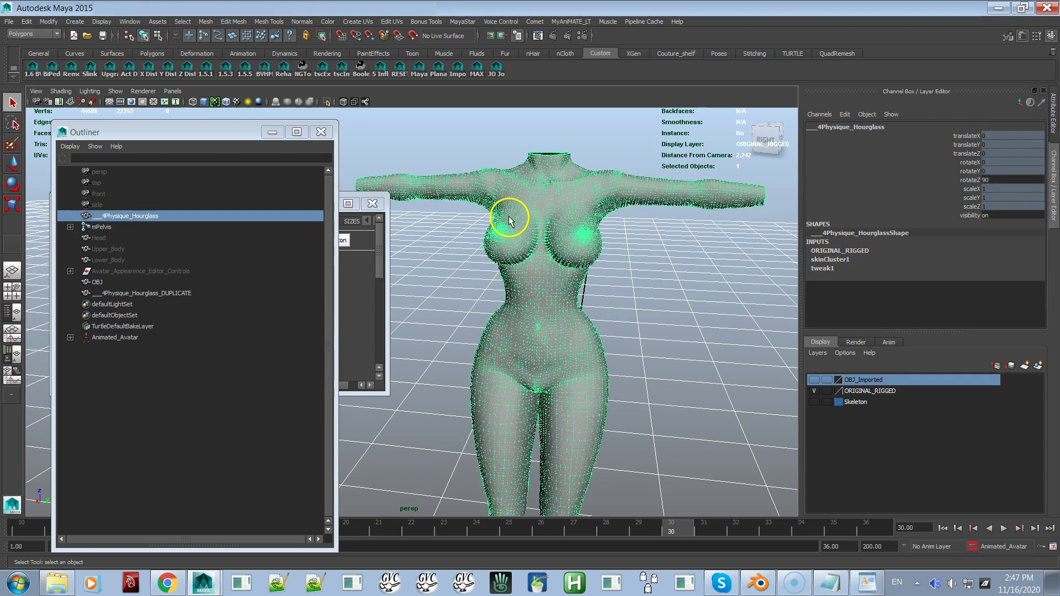
pyautogui.click(509, 179)
pyautogui.click(508, 198)
pyautogui.click(462, 207)
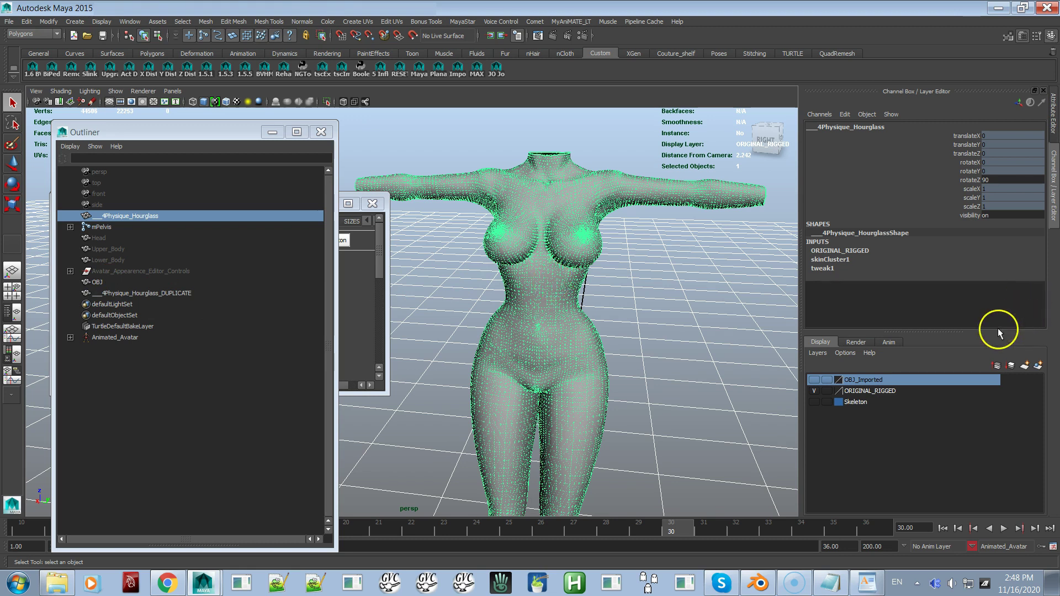
pyautogui.click(193, 295)
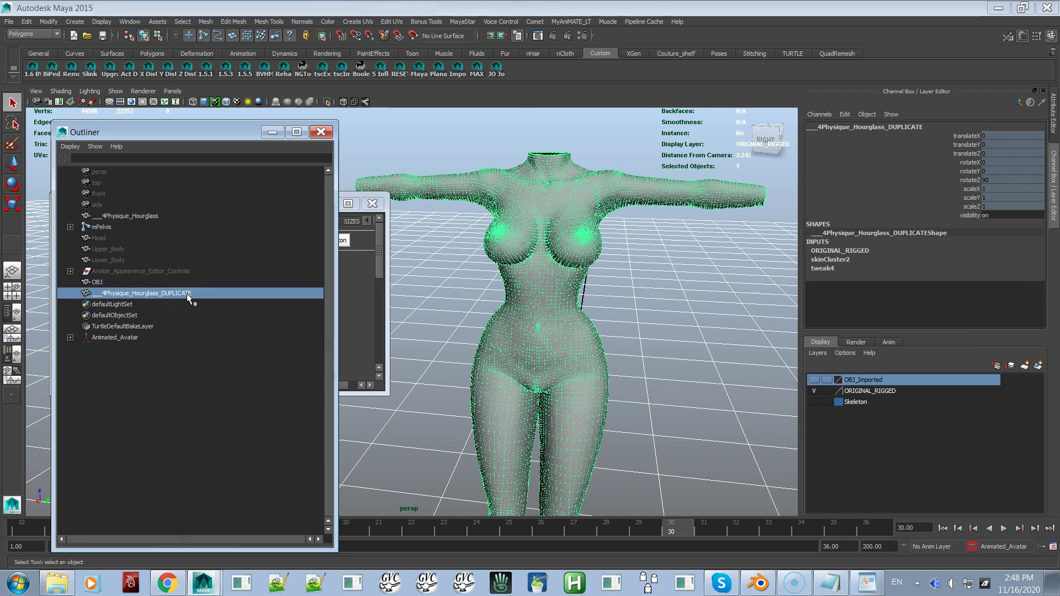
# Raise Breast Size from 50 to 100 and orbit to check the DUPLICATE deforms.
pyautogui.click(352, 302)
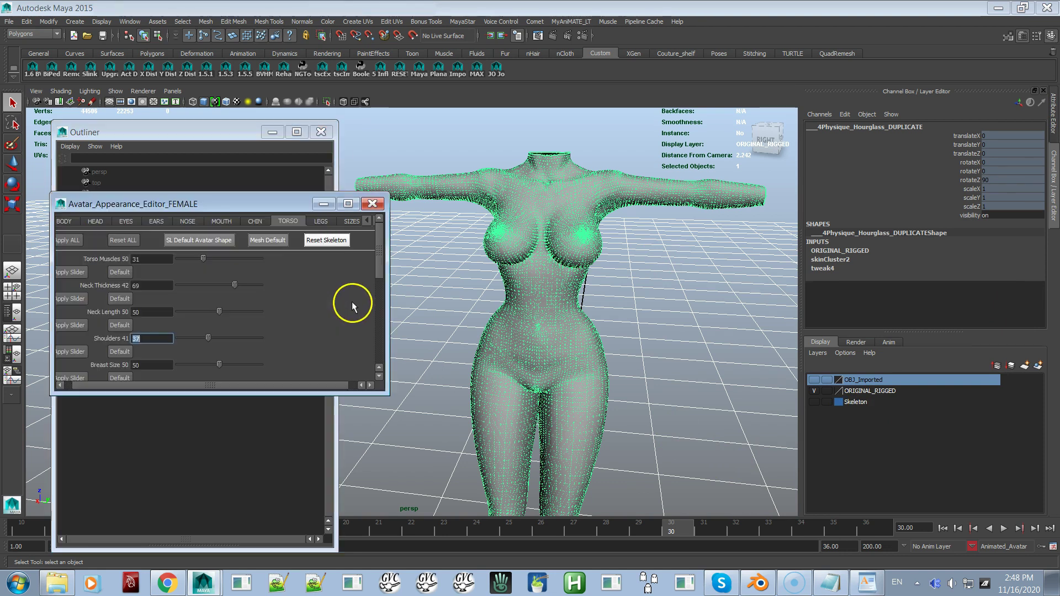
pyautogui.moveTo(219, 365); pyautogui.dragTo(277, 359)
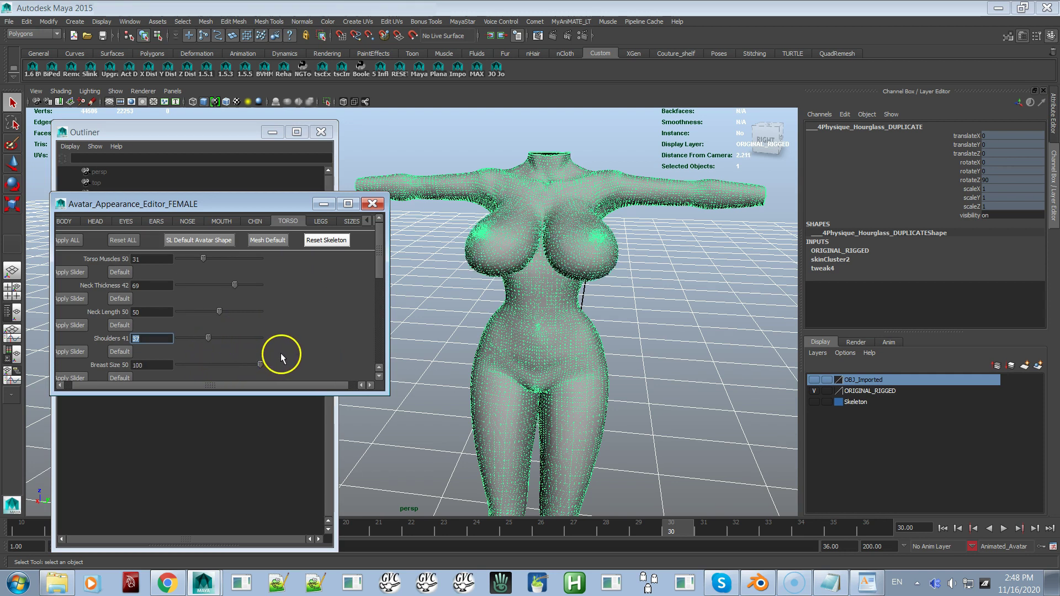
pyautogui.keyDown('alt'); pyautogui.moveTo(592, 301); pyautogui.dragTo(499, 303); pyautogui.keyUp('alt')
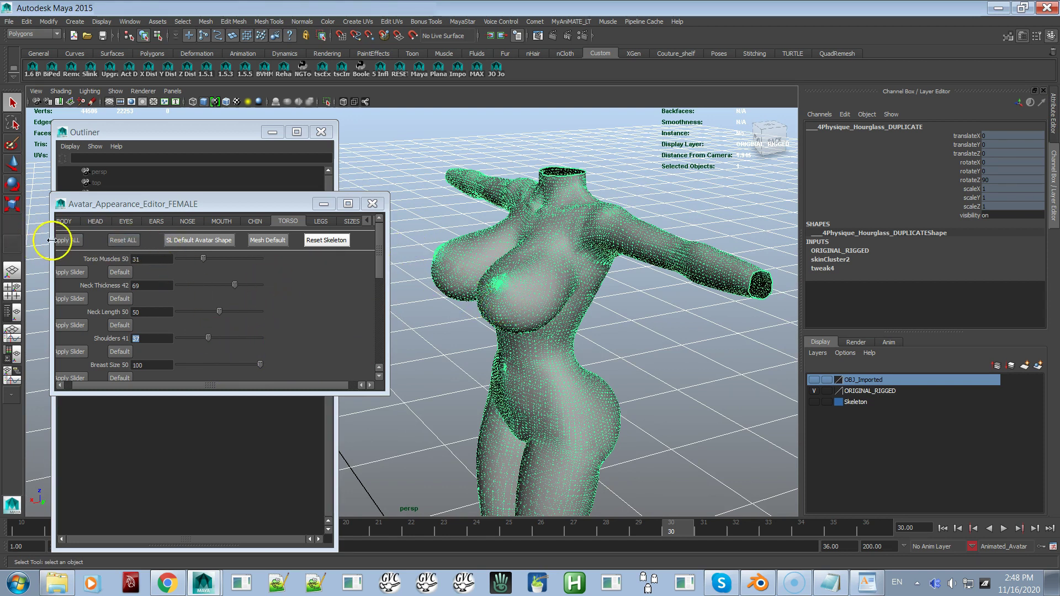
pyautogui.click(464, 21)
pyautogui.click(469, 308)
pyautogui.keyDown('alt'); pyautogui.moveTo(464, 307); pyautogui.dragTo(547, 376); pyautogui.keyUp('alt')
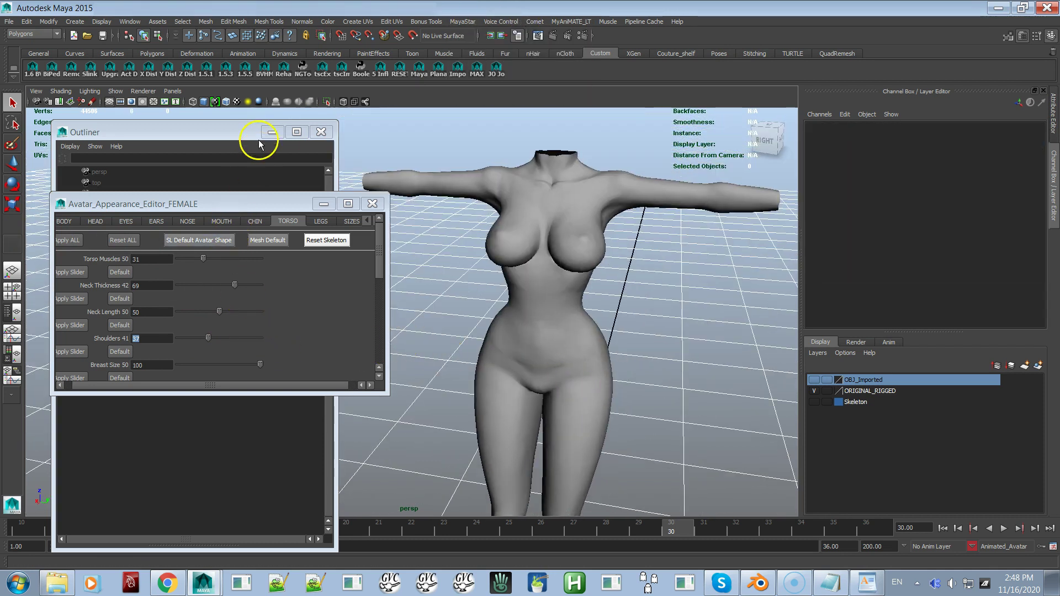
# Delete the DUPLICATE mesh in the Outliner and select the original Hourglass body.
pyautogui.click(254, 133)
pyautogui.click(157, 292)
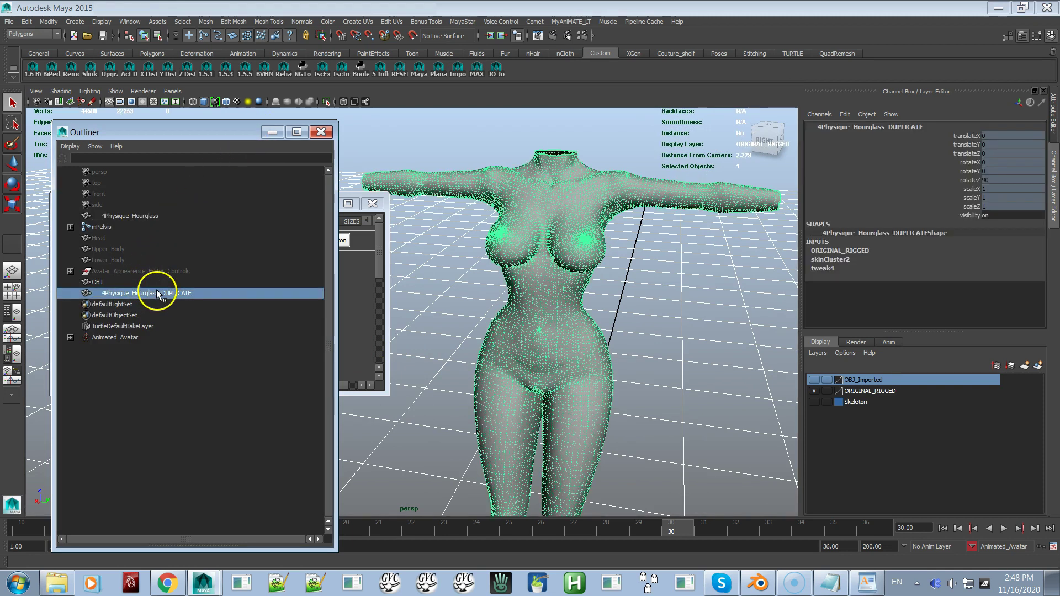
pyautogui.press('Delete')
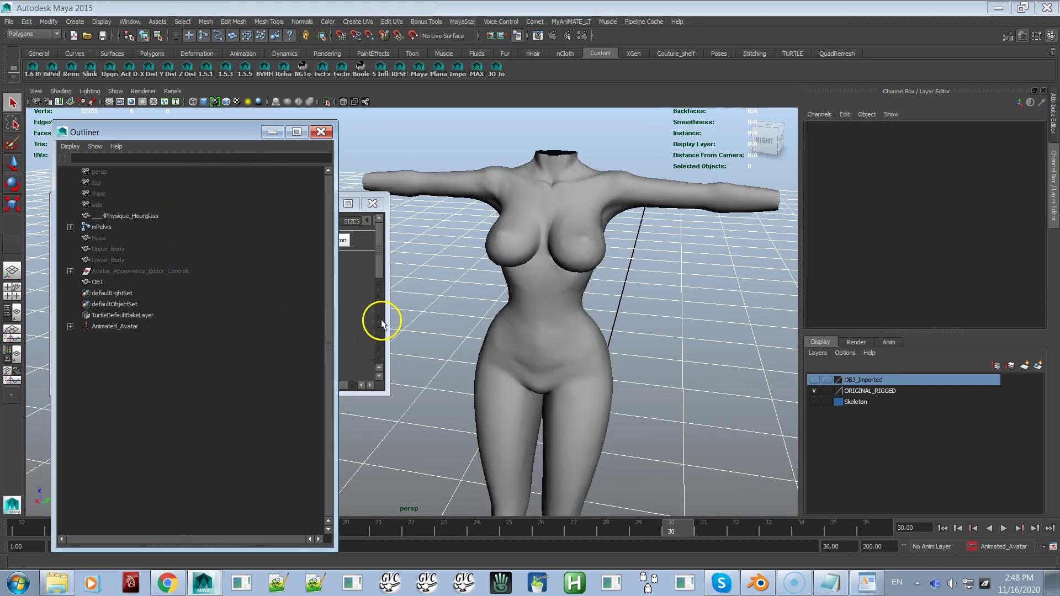
pyautogui.click(489, 329)
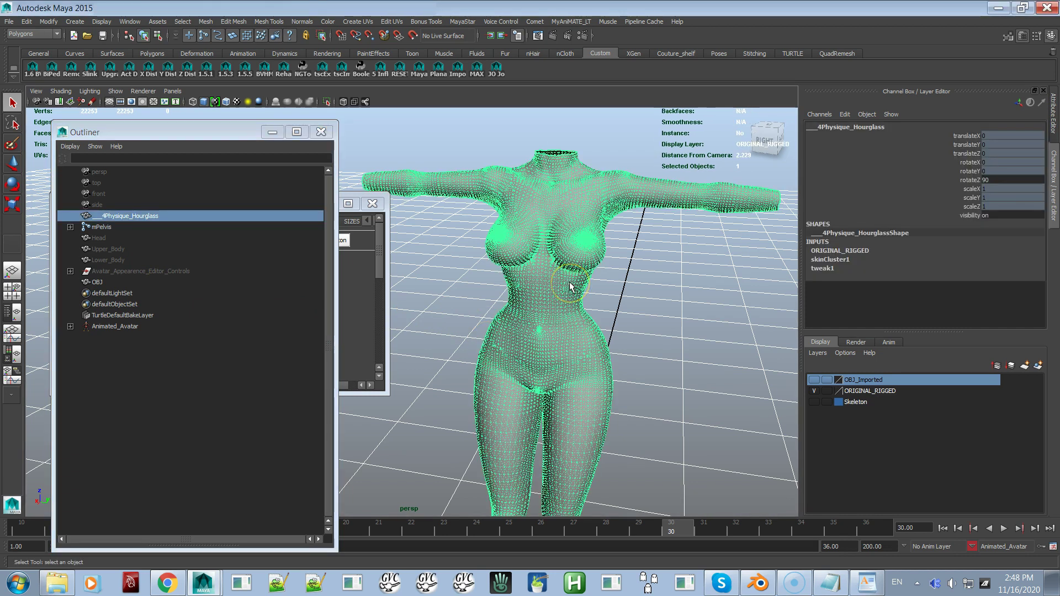
pyautogui.click(986, 180)
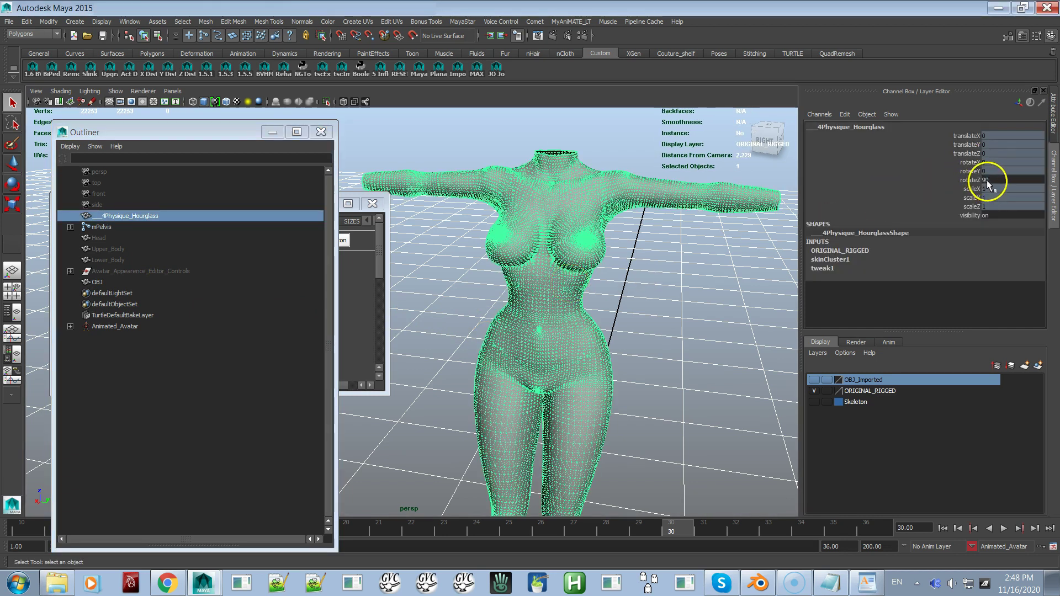
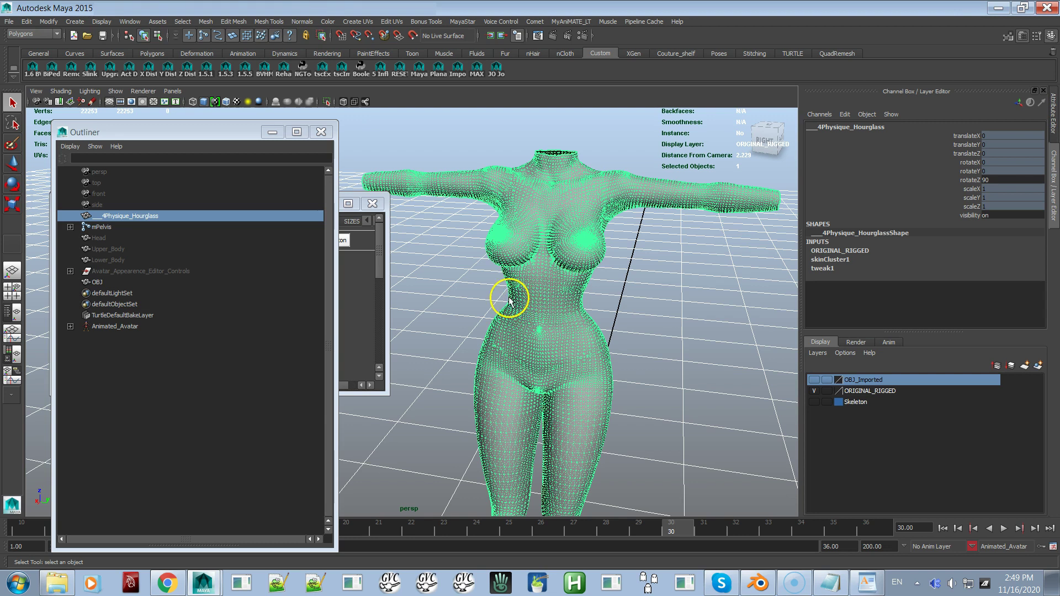
# Show the OBJ_Imported layer, select the OBJ mesh and set its rotateZ to -90.
pyautogui.click(95, 282)
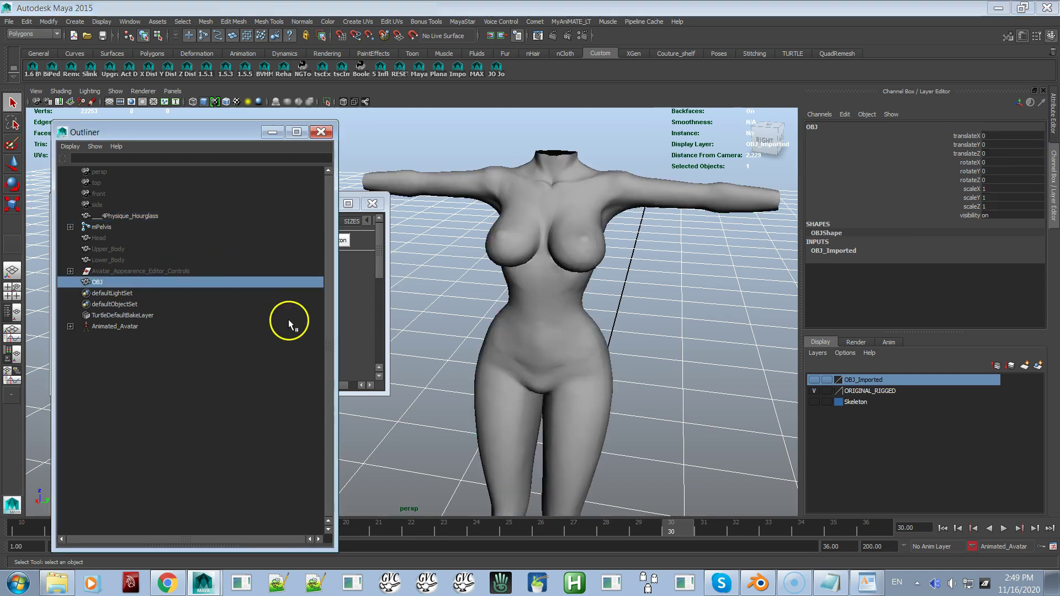
pyautogui.click(813, 380)
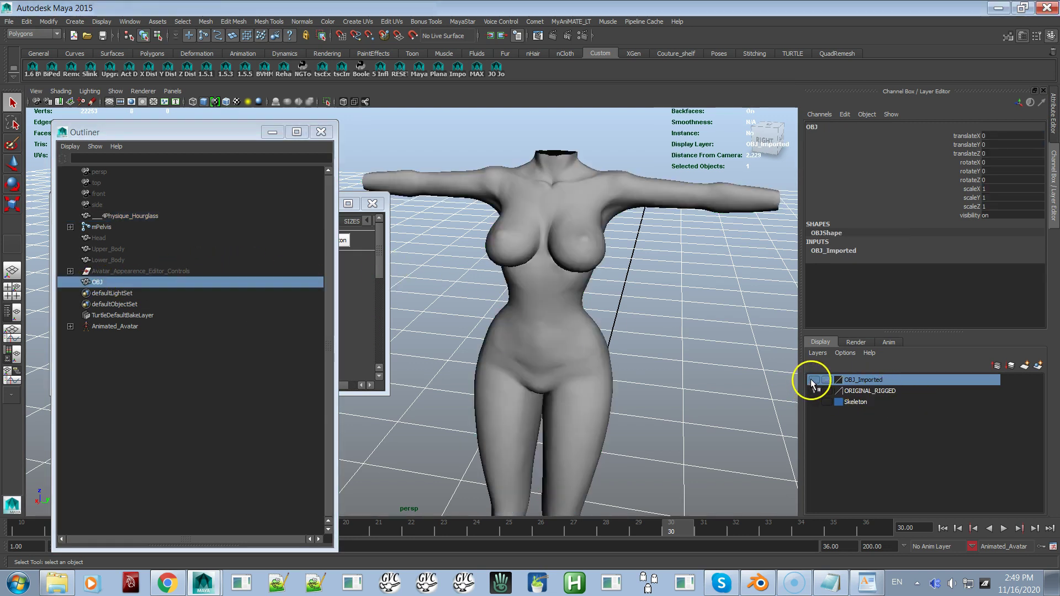
pyautogui.click(813, 380)
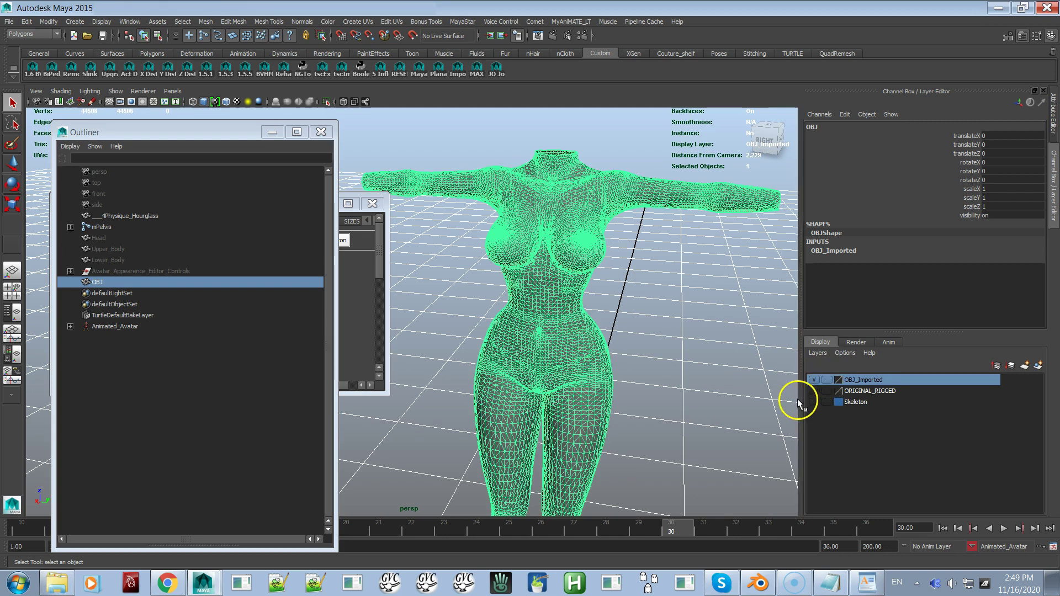
pyautogui.click(713, 386)
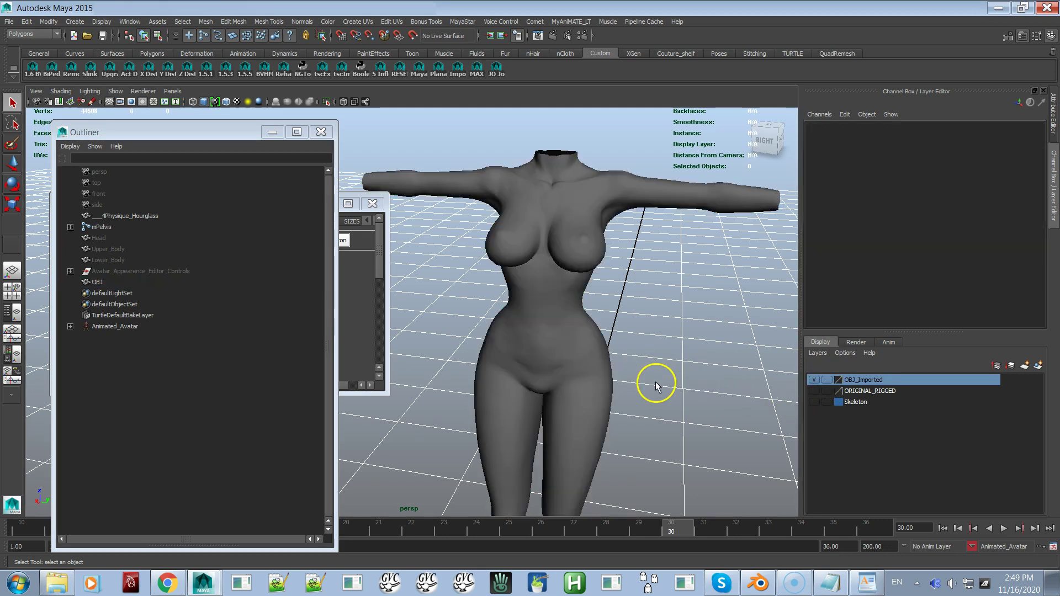
pyautogui.click(612, 368)
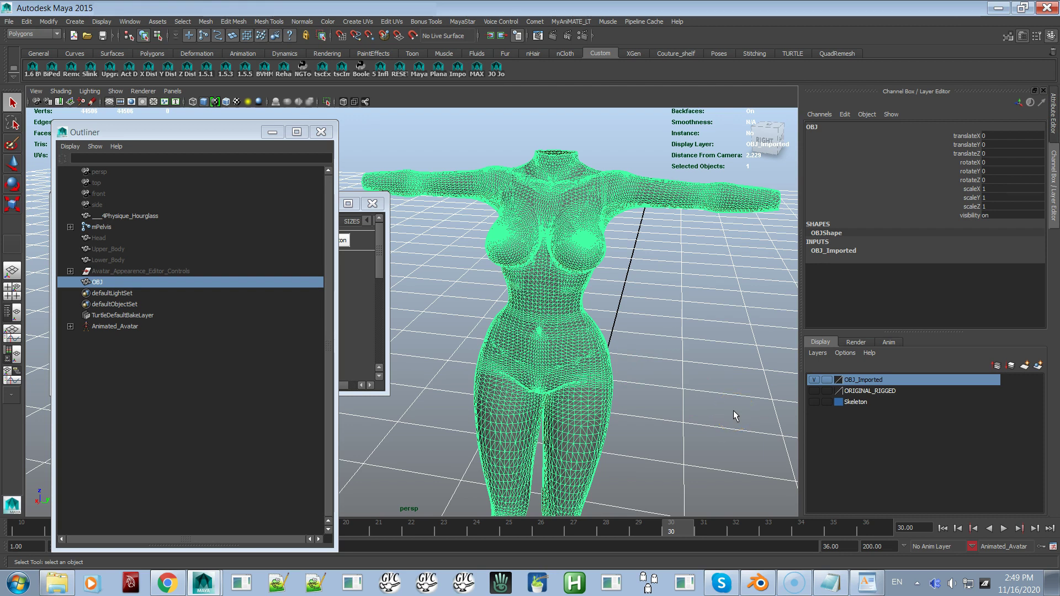
pyautogui.click(980, 191)
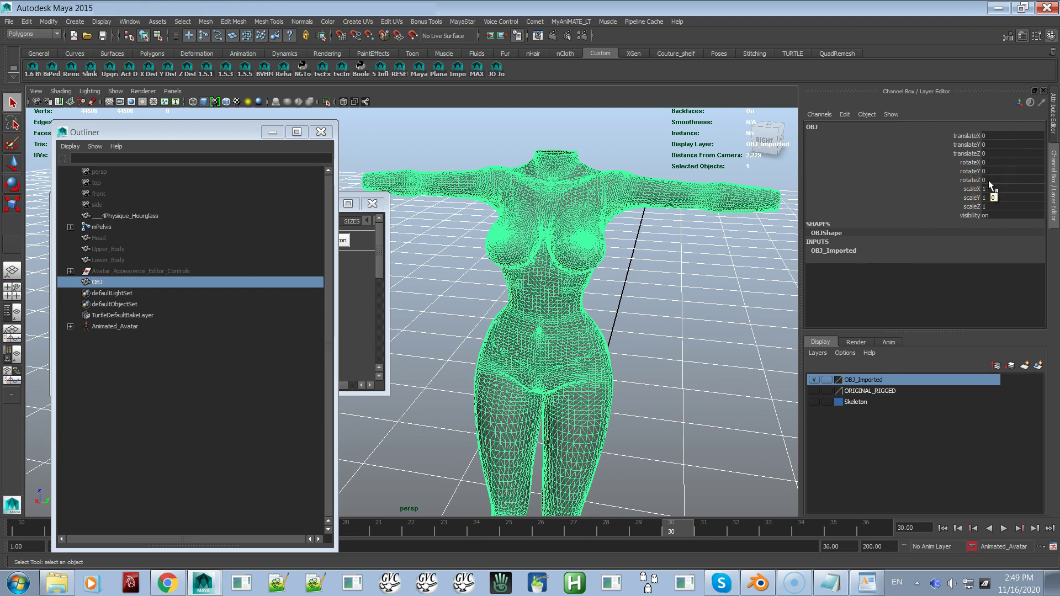
pyautogui.doubleClick(988, 180)
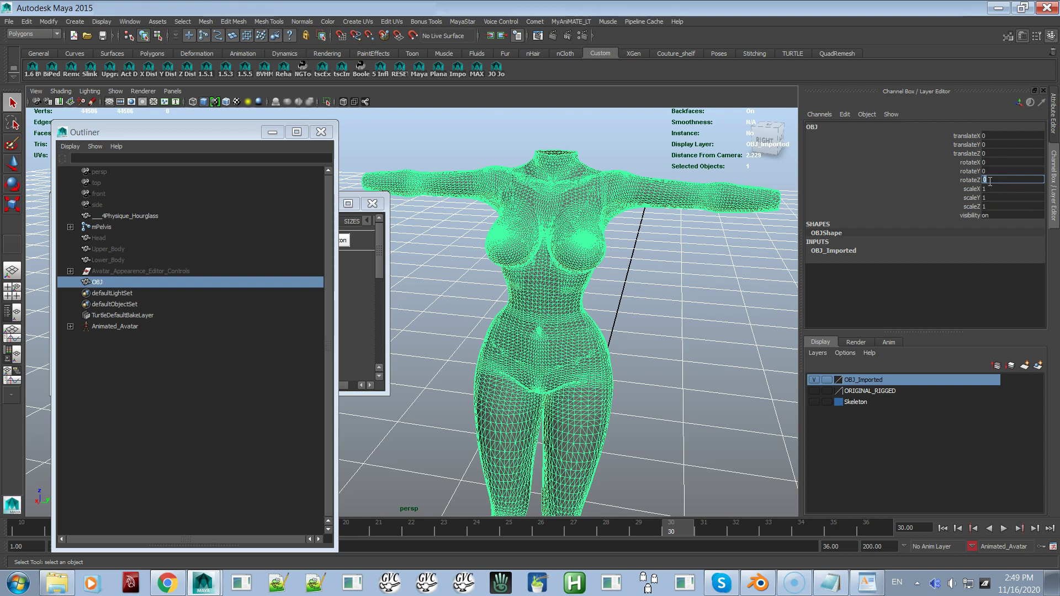
pyautogui.write('-90')
pyautogui.press('Return')
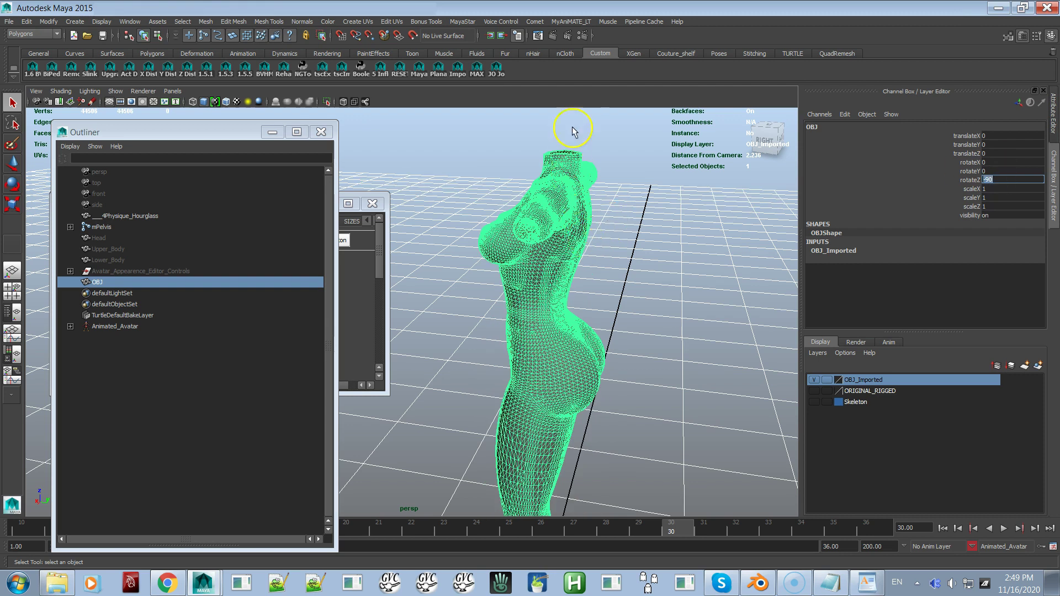
pyautogui.click(573, 104)
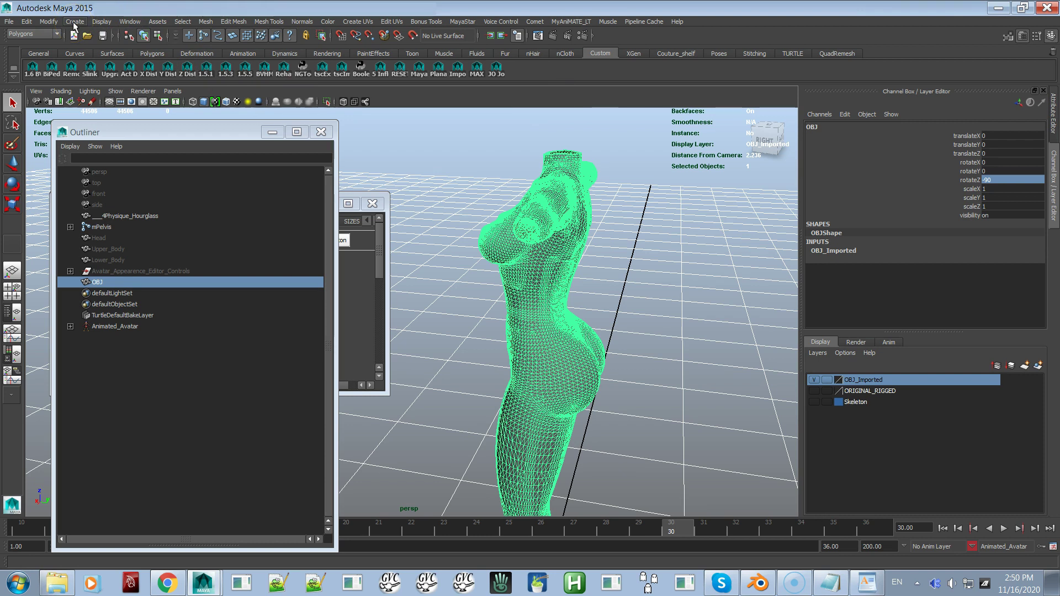
# Freeze the OBJ's transformations, then set its rotateZ to 90 so it faces forward.
pyautogui.click(48, 23)
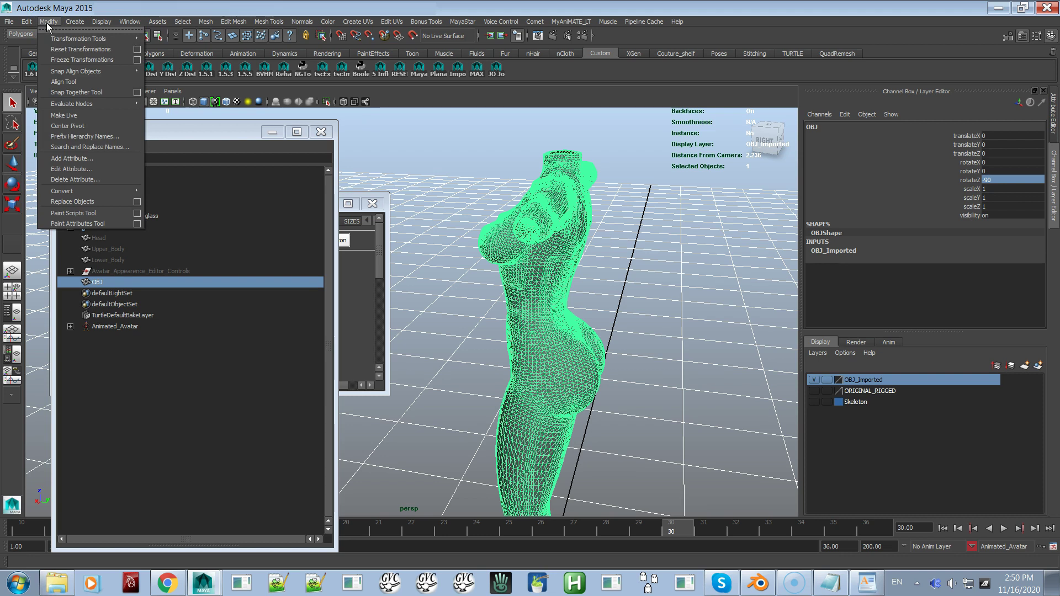
pyautogui.click(67, 60)
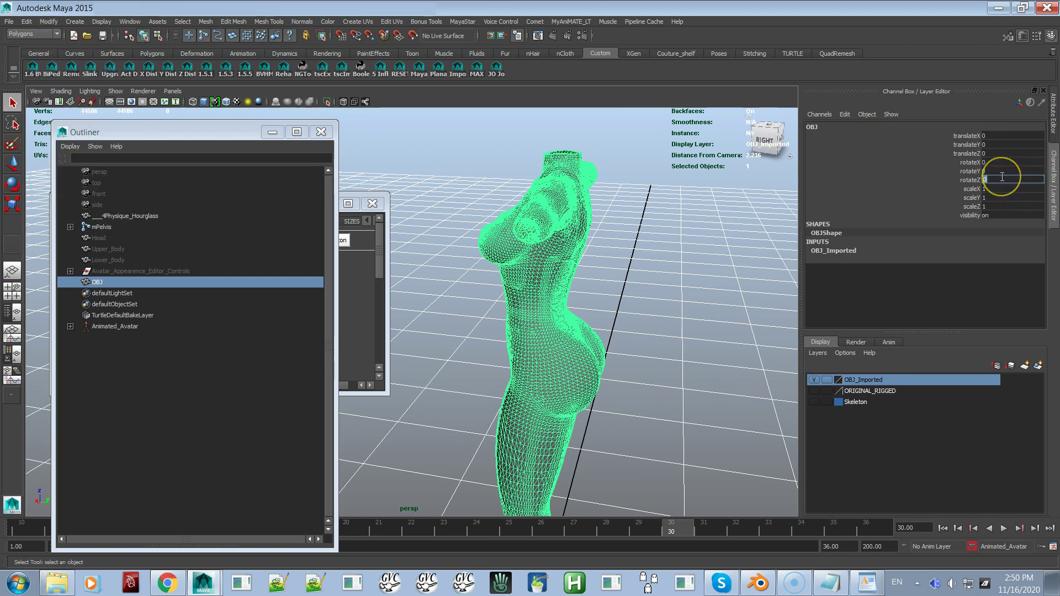
pyautogui.write('90')
pyautogui.press('Return')
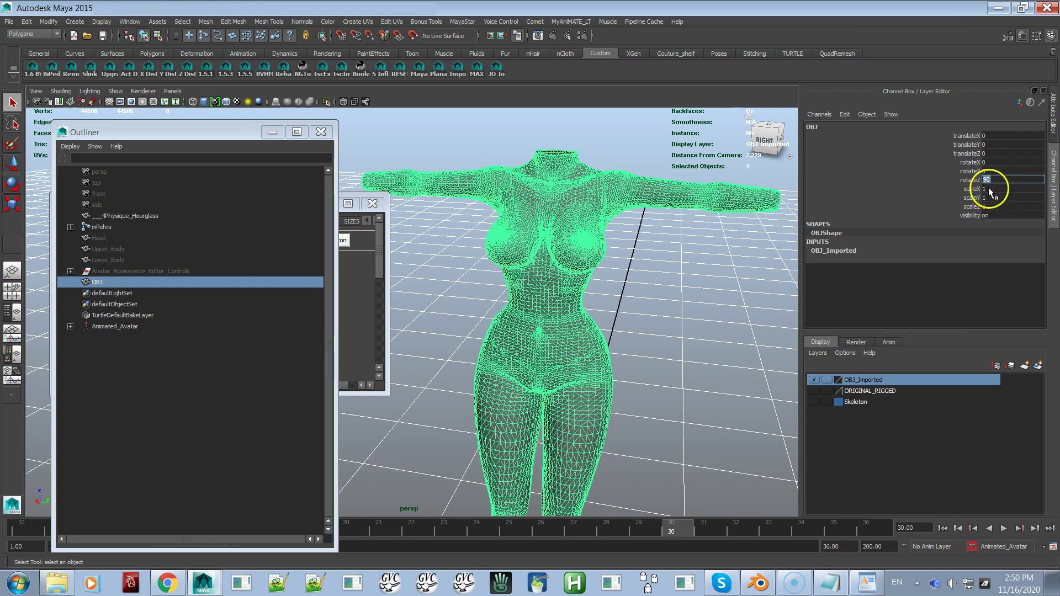
pyautogui.click(747, 305)
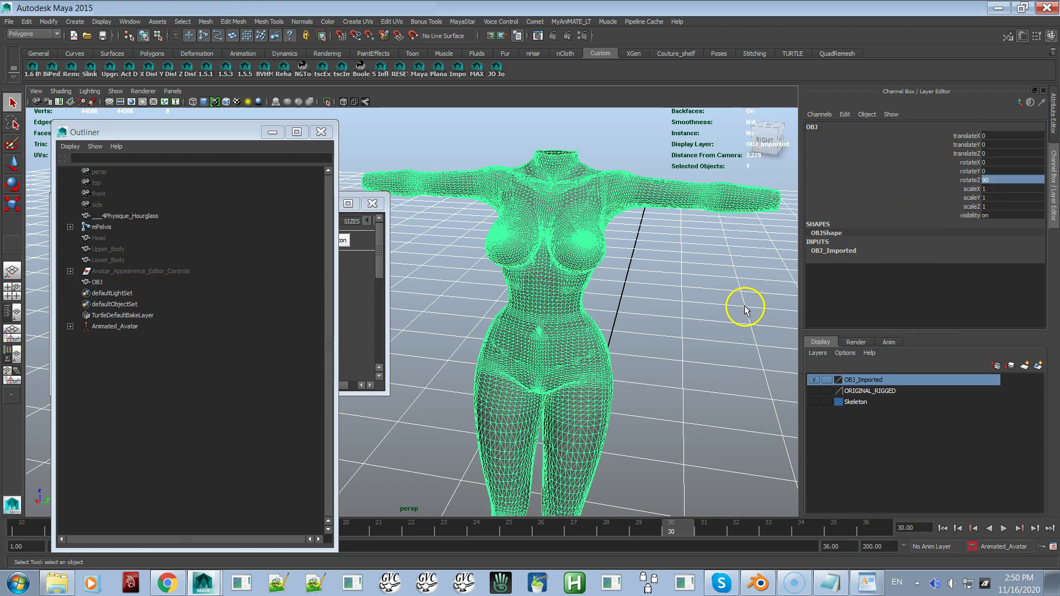
pyautogui.click(618, 190)
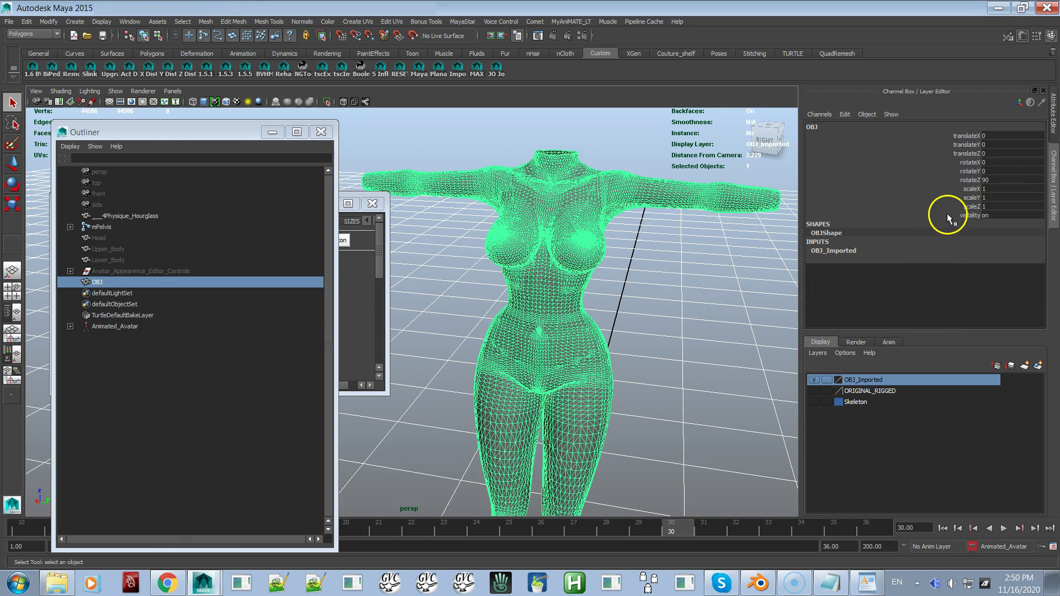
# Toggle the OBJ_Imported layer off and on to compare OBJ with the rigged Hourglass body.
pyautogui.click(814, 379)
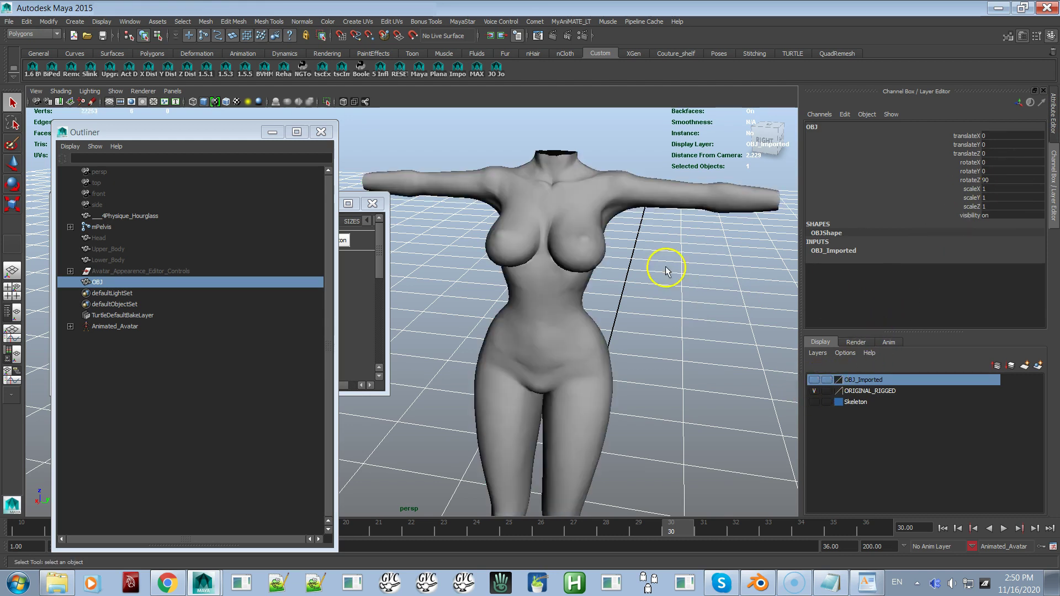
pyautogui.click(626, 201)
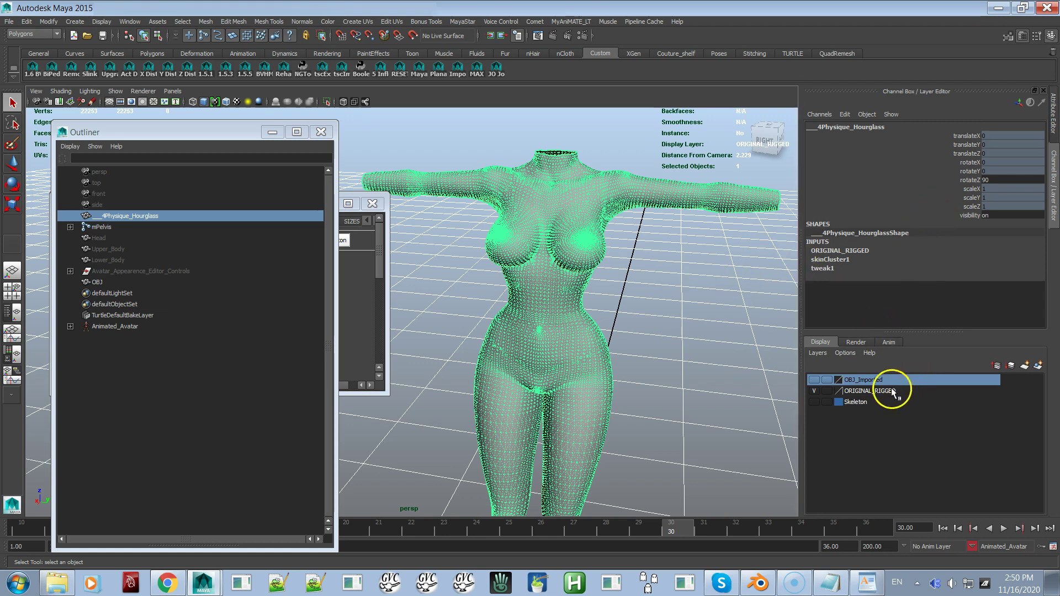
pyautogui.click(814, 380)
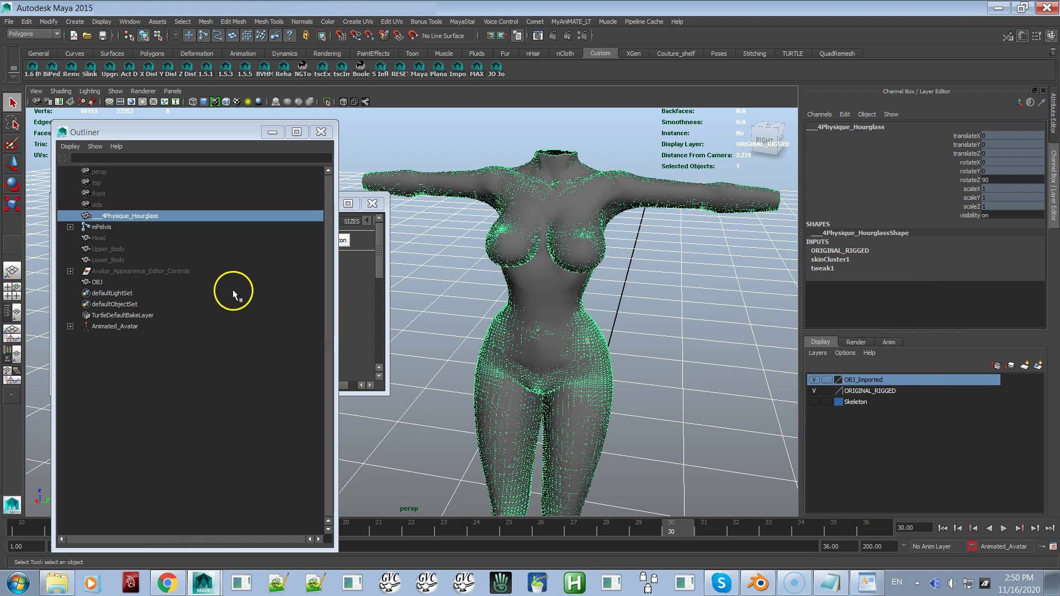
# Select the full mPelvis joint hierarchy and add the OBJ mesh to the selection.
pyautogui.click(108, 226)
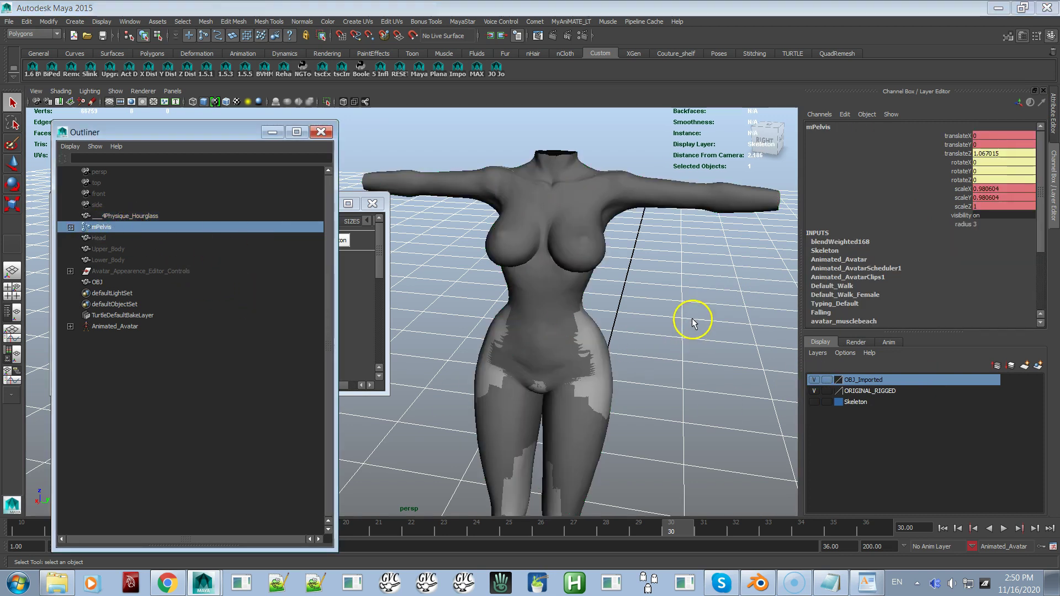
pyautogui.rightClick(704, 276)
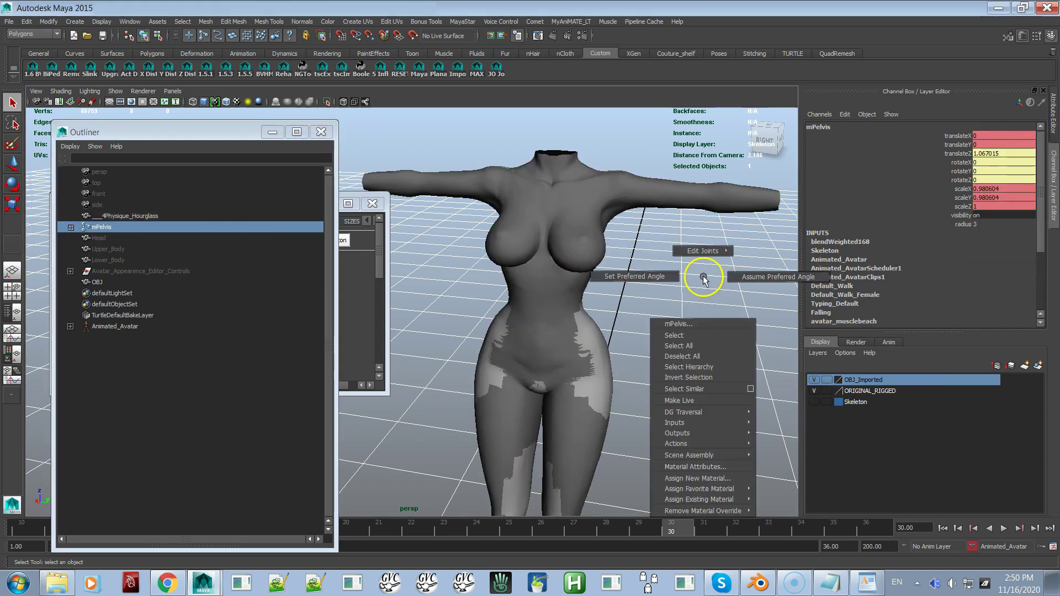
pyautogui.click(711, 367)
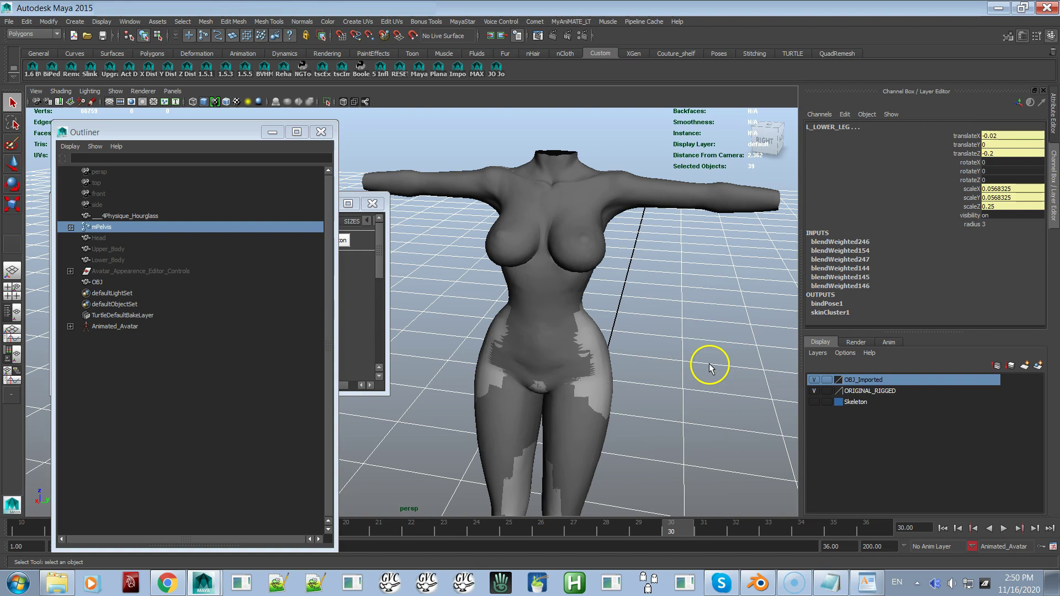
pyautogui.keyDown('ctrl'); pyautogui.click(97, 282); pyautogui.keyUp('ctrl')
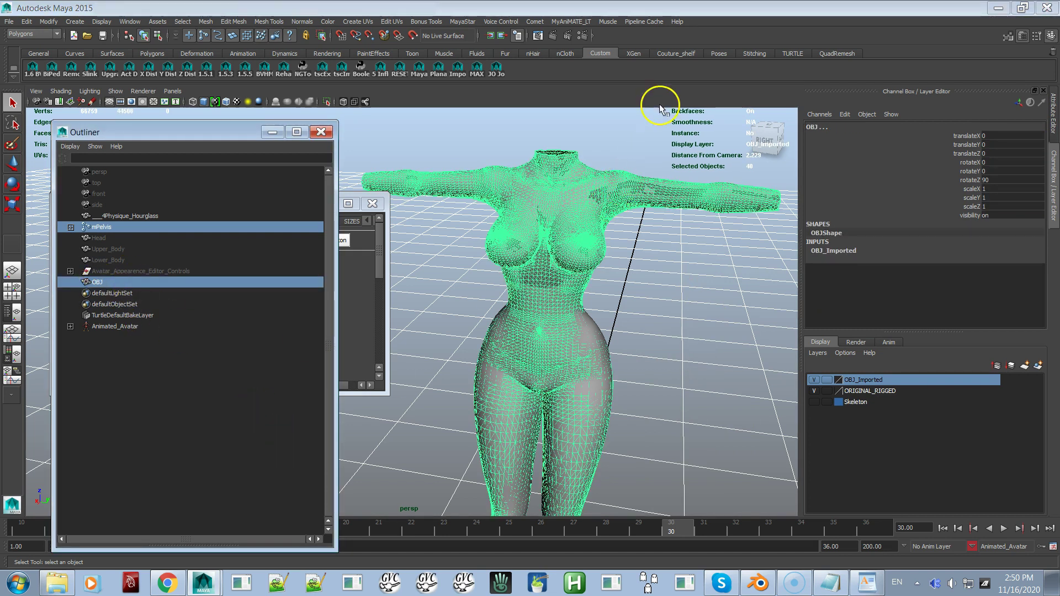
pyautogui.click(452, 21)
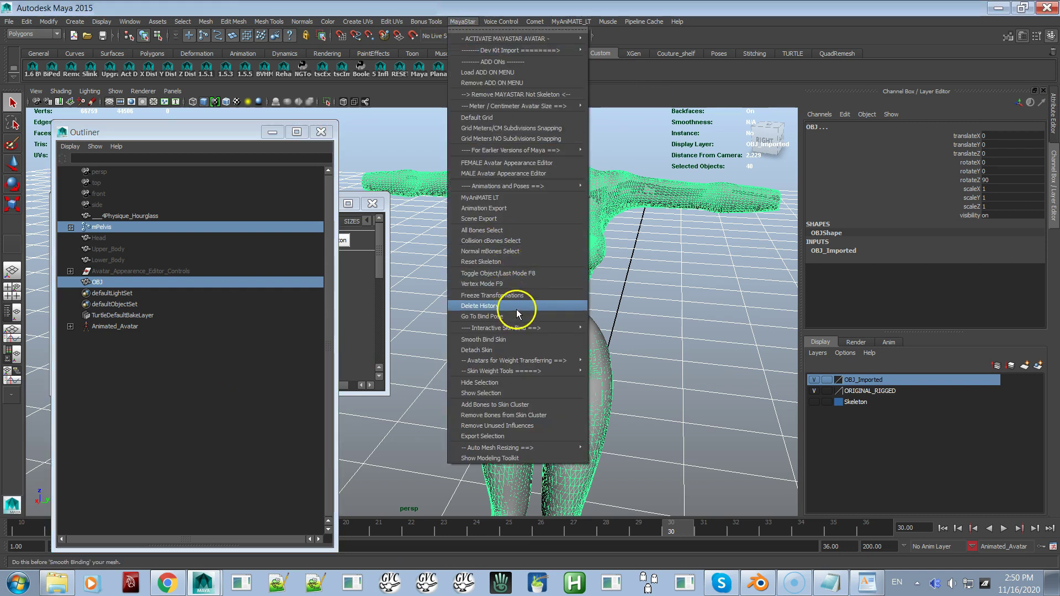
# Smooth-bind the OBJ mesh to the skeleton from the torn-off MayaStar menu.
pyautogui.click(490, 30)
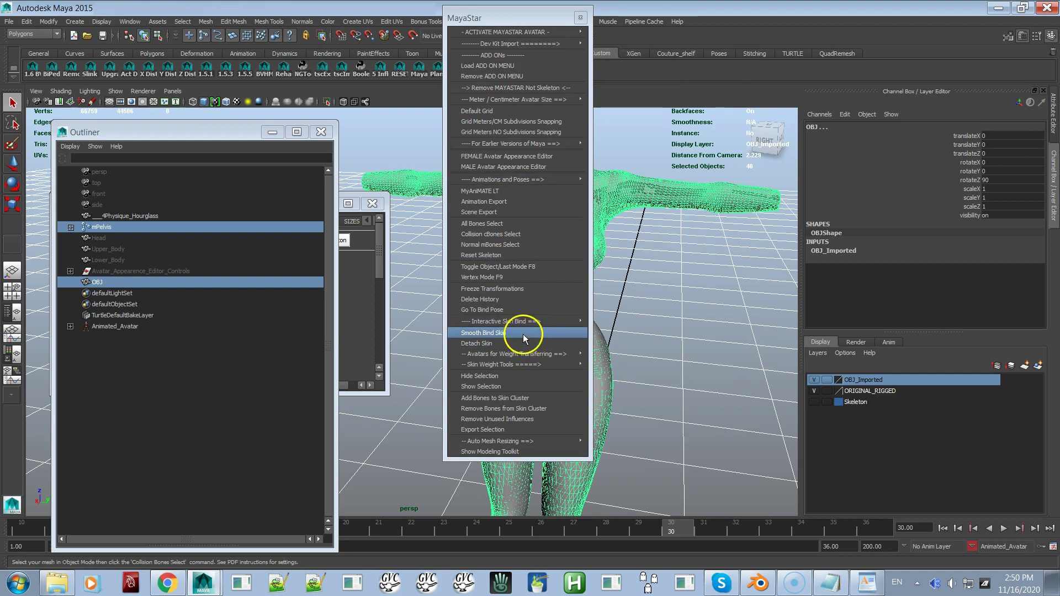
pyautogui.click(523, 334)
pyautogui.click(704, 533)
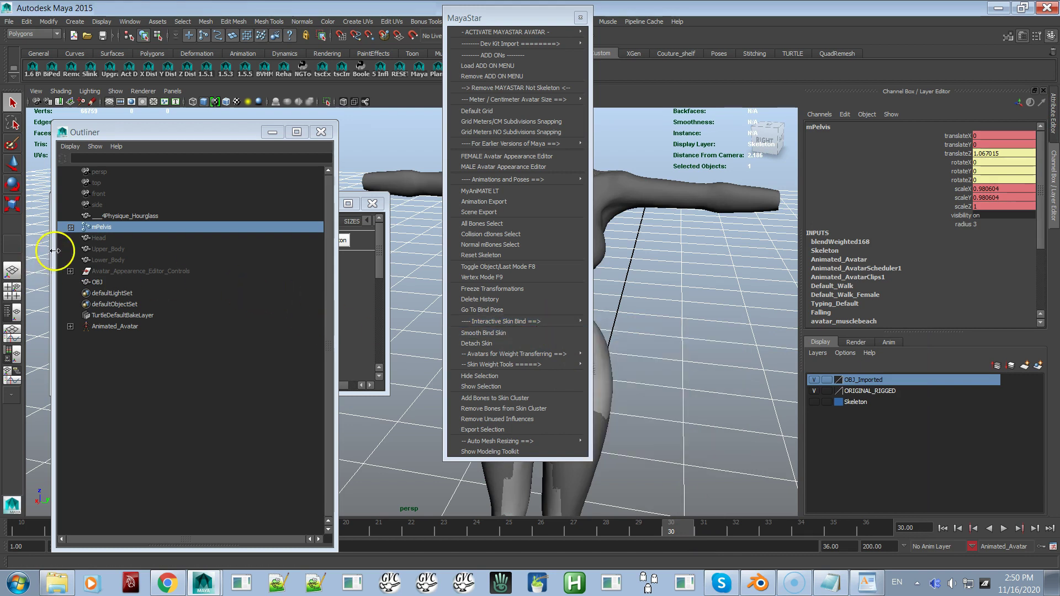
# Select the rigged Hourglass body, then the OBJ mesh, as weight source and target.
pyautogui.click(120, 217)
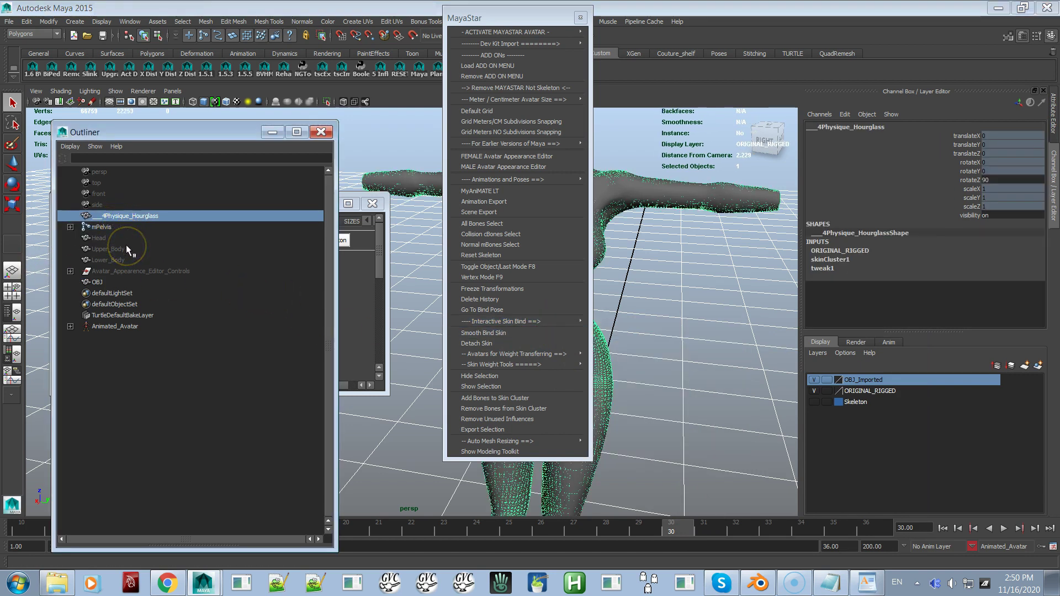
pyautogui.keyDown('ctrl'); pyautogui.click(98, 283); pyautogui.keyUp('ctrl')
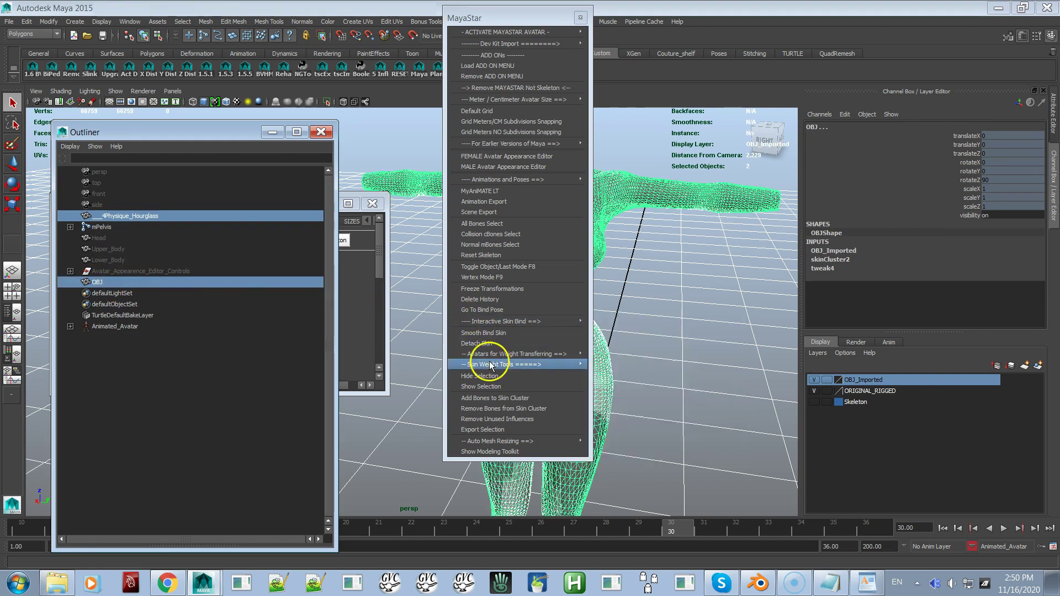
pyautogui.moveTo(491, 366)
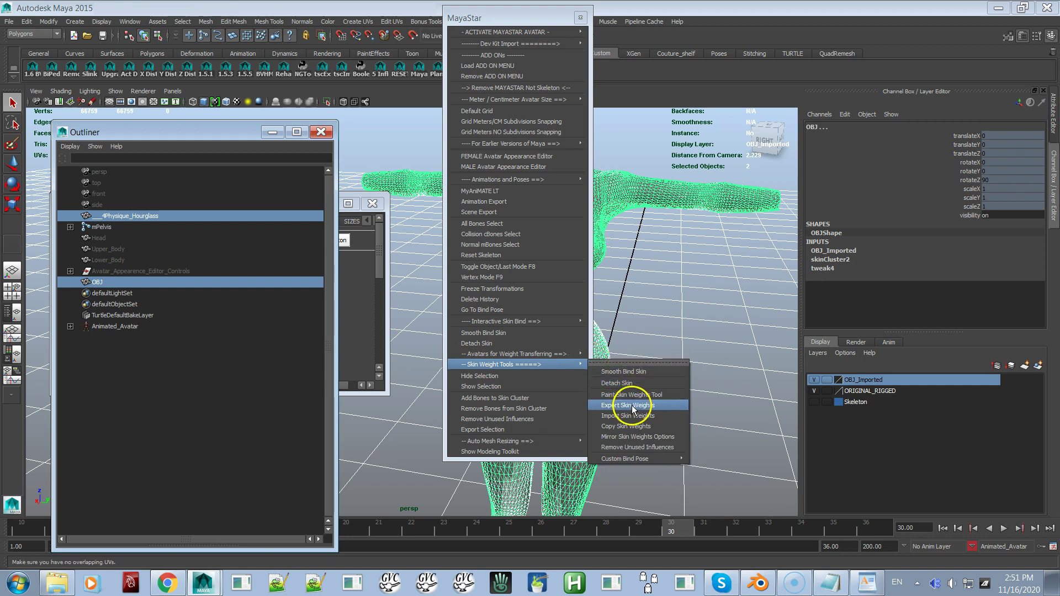
# Copy skin weights from the Hourglass body onto the OBJ mesh, then select only OBJ.
pyautogui.click(625, 427)
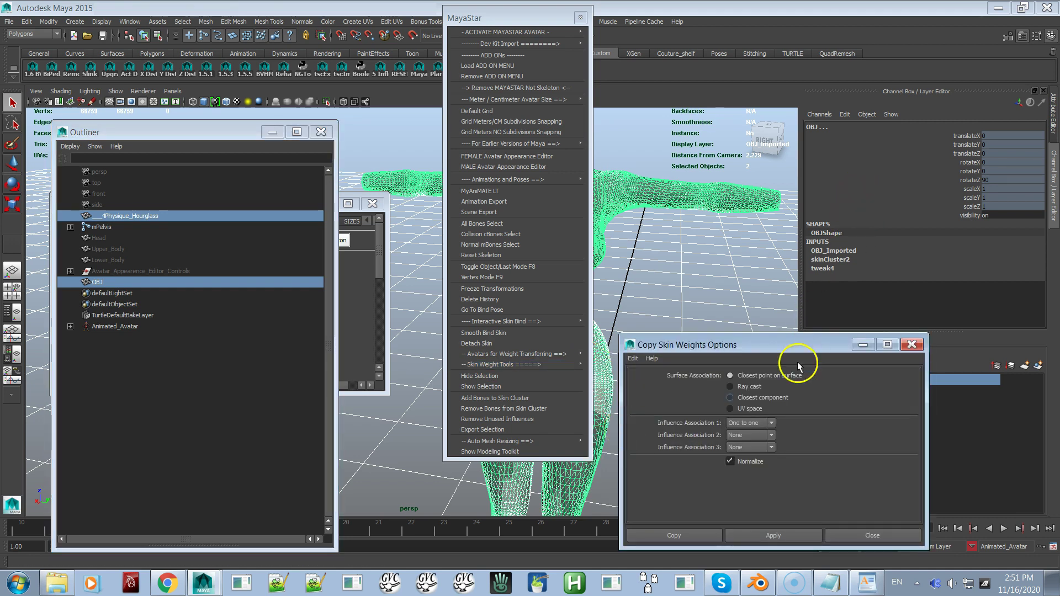
pyautogui.click(674, 535)
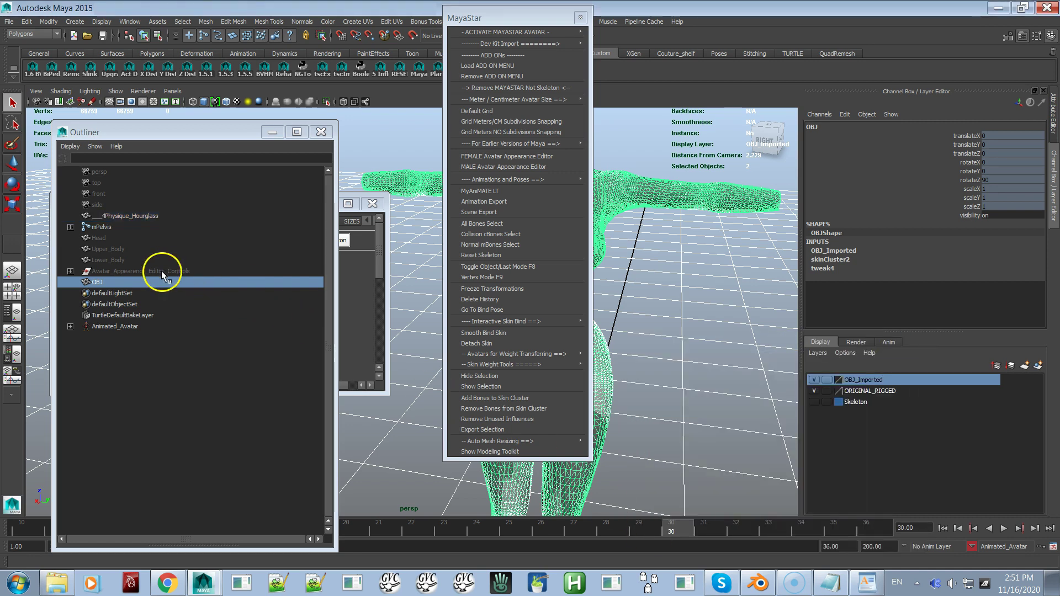
pyautogui.click(188, 282)
pyautogui.click(131, 283)
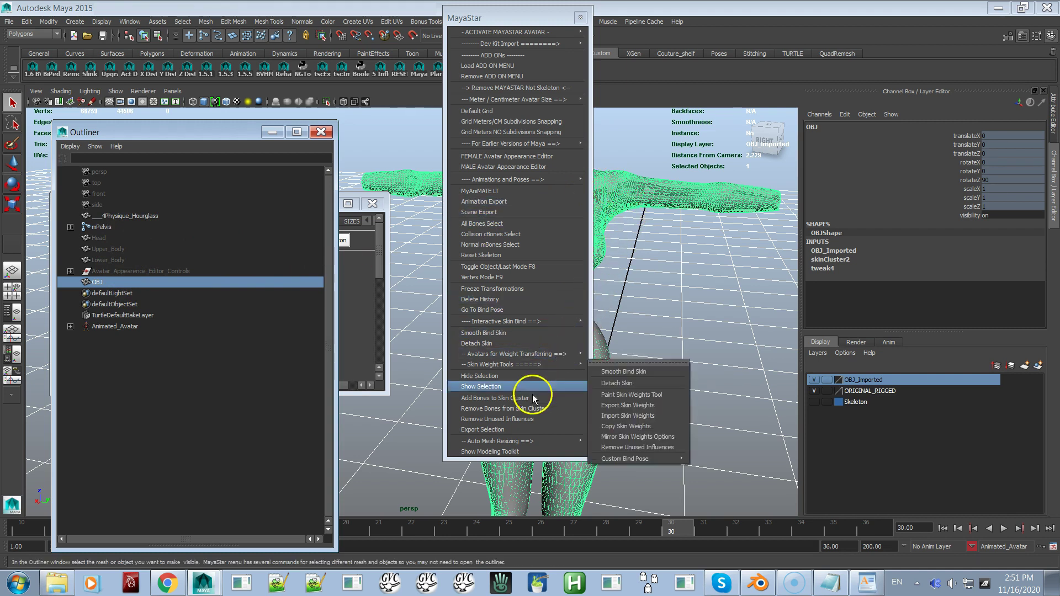
# Remove unused joint influences from the OBJ skin cluster and orbit to inspect the body.
pyautogui.click(528, 421)
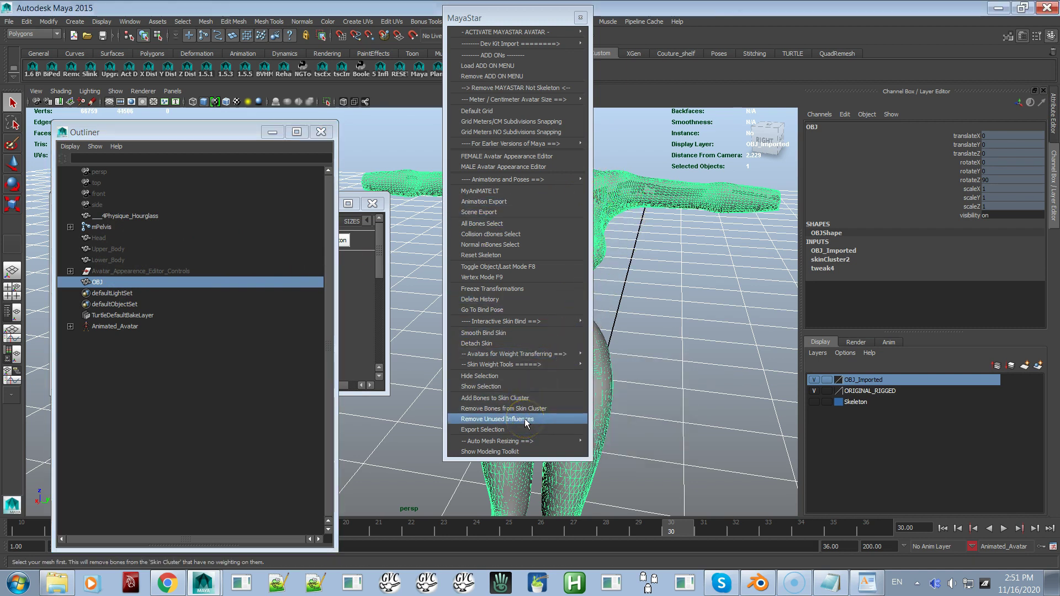
pyautogui.click(527, 421)
pyautogui.keyDown('alt'); pyautogui.moveTo(665, 376); pyautogui.dragTo(667, 348); pyautogui.keyUp('alt')
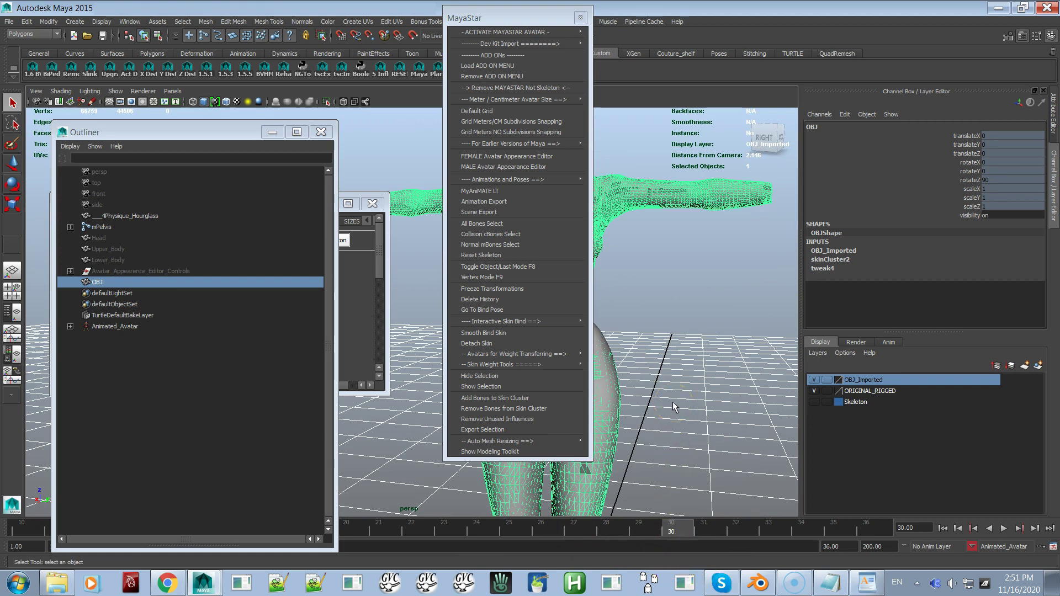
pyautogui.click(667, 367)
# Close the MayaStar tools window and reframe the viewport on the whole avatar body.
pyautogui.click(670, 327)
pyautogui.click(581, 17)
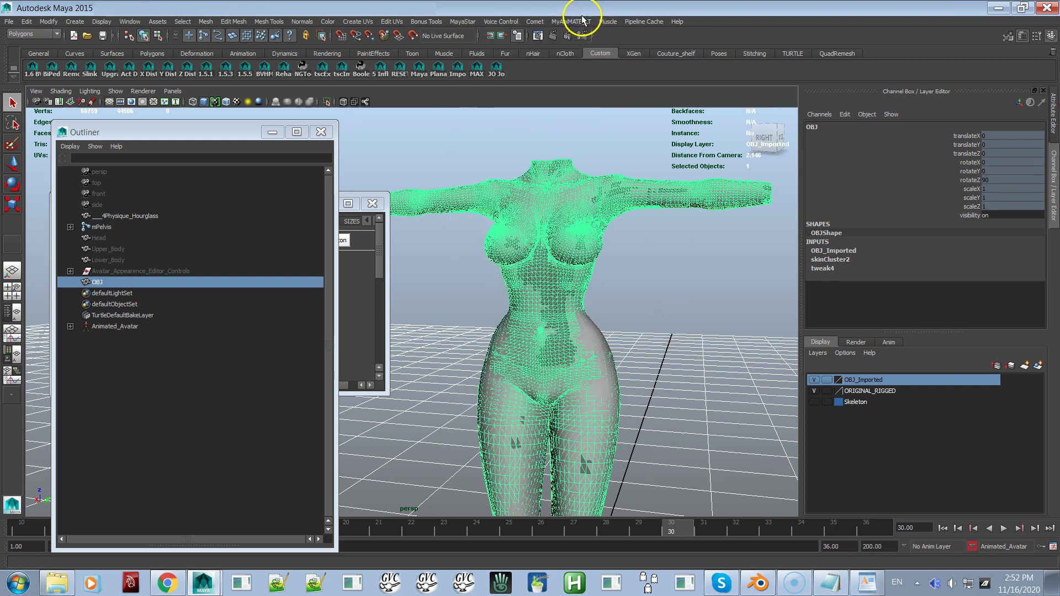
pyautogui.keyDown('alt'); pyautogui.moveTo(695, 251); pyautogui.dragTo(556, 173, button='right'); pyautogui.keyUp('alt')
pyautogui.keyDown('alt'); pyautogui.moveTo(556, 173); pyautogui.dragTo(634, 180, button='middle'); pyautogui.keyUp('alt')
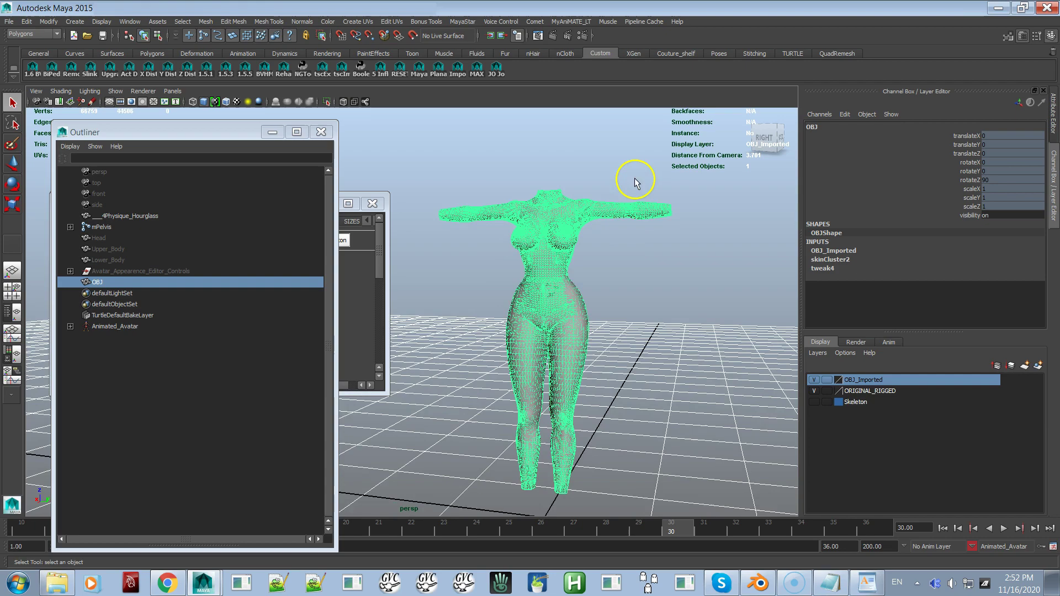
pyautogui.keyDown('alt'); pyautogui.moveTo(634, 180); pyautogui.dragTo(663, 266, button='right'); pyautogui.keyUp('alt')
pyautogui.keyDown('alt'); pyautogui.moveTo(663, 267); pyautogui.dragTo(644, 309); pyautogui.keyUp('alt')
pyautogui.keyDown('alt'); pyautogui.moveTo(643, 309); pyautogui.dragTo(668, 343, button='right'); pyautogui.keyUp('alt')
pyautogui.keyDown('alt'); pyautogui.moveTo(668, 343); pyautogui.dragTo(658, 324); pyautogui.keyUp('alt')
pyautogui.keyDown('alt'); pyautogui.moveTo(658, 324); pyautogui.dragTo(600, 293, button='middle'); pyautogui.keyUp('alt')
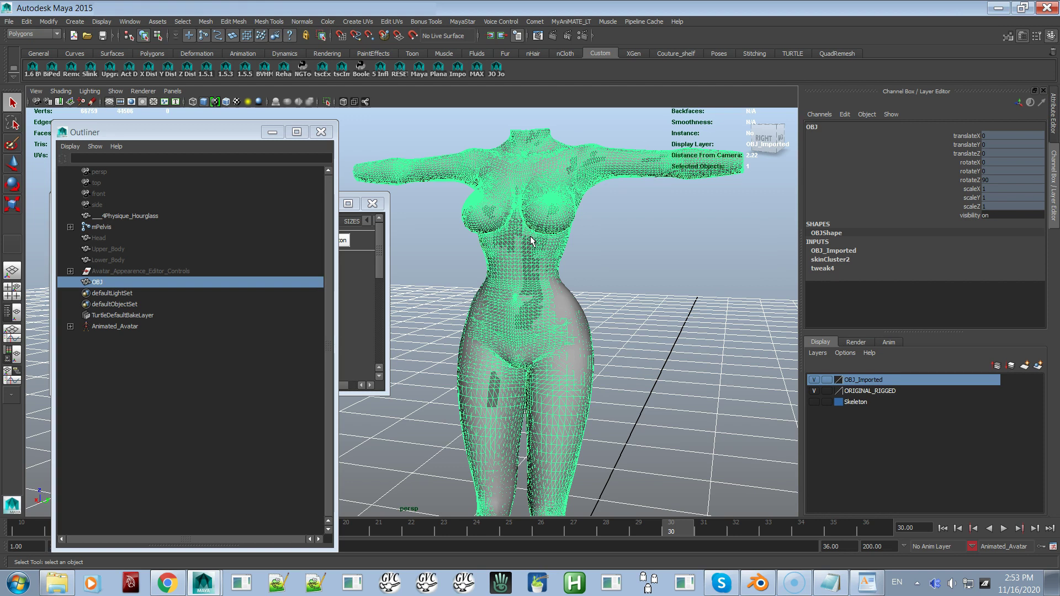
# Hide OBJ_Imported, select the Hourglass body, show the Skeleton layer and enable X-ray joints.
pyautogui.click(815, 380)
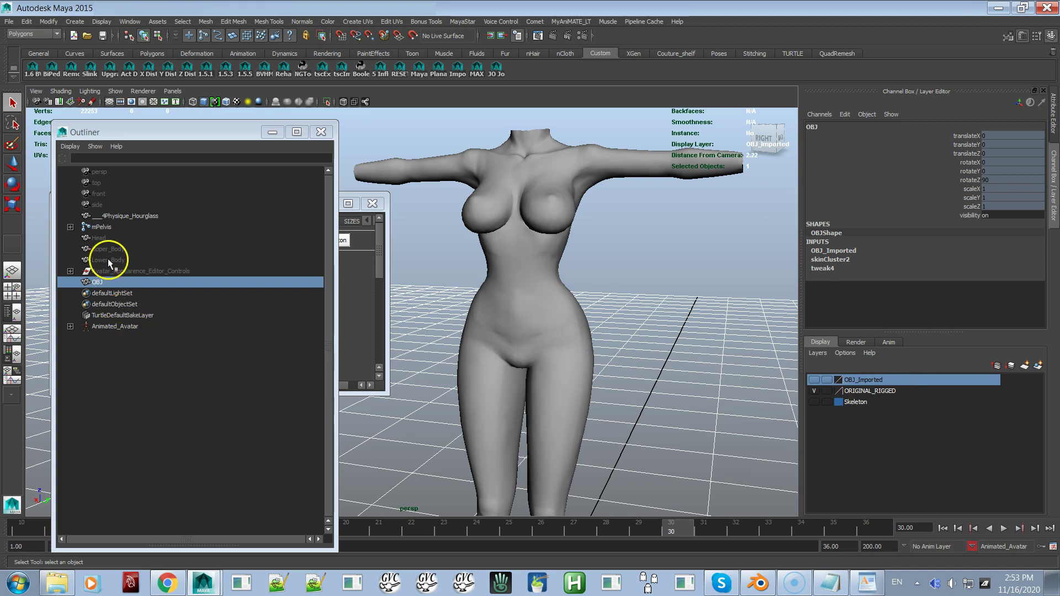
pyautogui.click(116, 216)
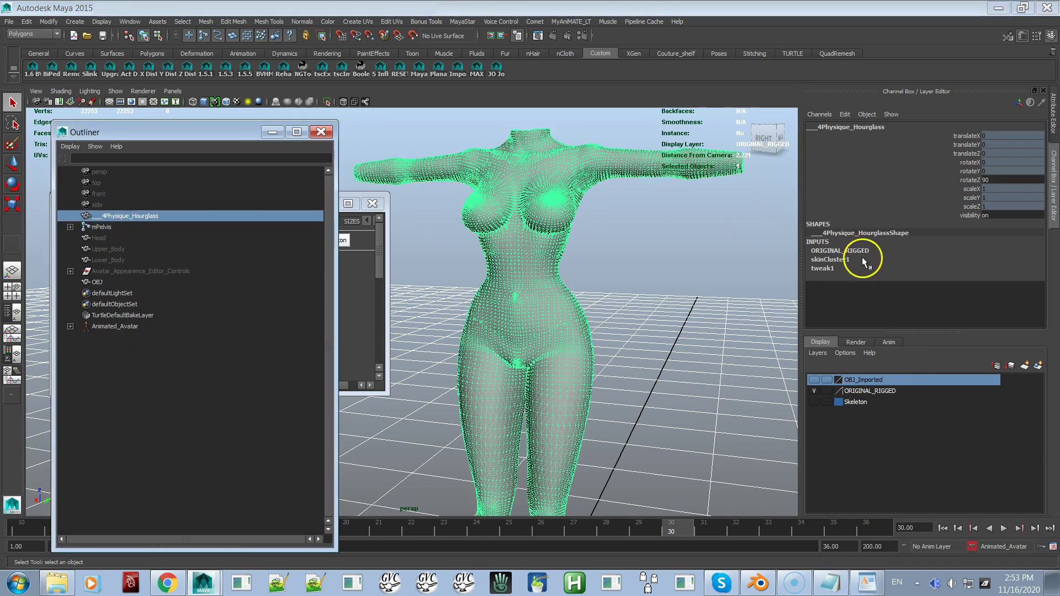
pyautogui.click(817, 402)
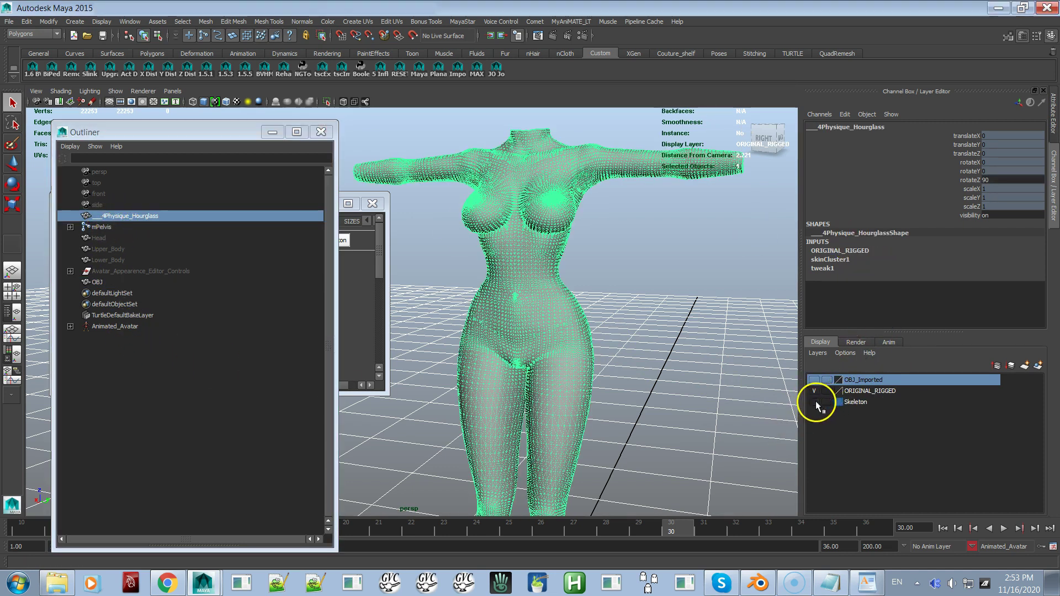
pyautogui.keyDown('alt'); pyautogui.moveTo(644, 359); pyautogui.dragTo(601, 315); pyautogui.keyUp('alt')
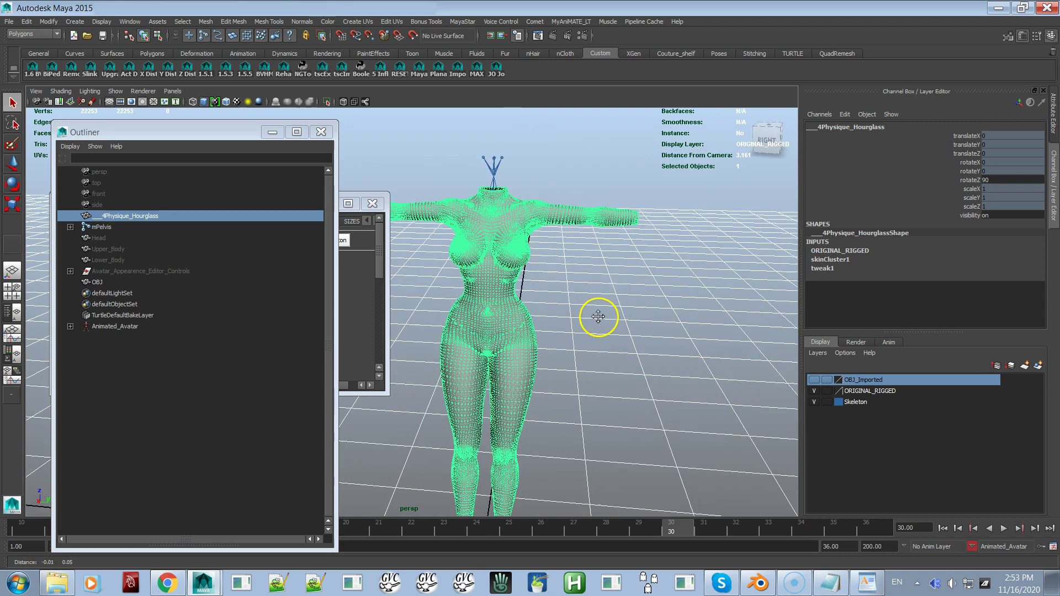
pyautogui.click(365, 102)
pyautogui.moveTo(643, 379)
pyautogui.keyDown('alt'); pyautogui.mouseDown()
pyautogui.moveTo(628, 355)
pyautogui.moveTo(641, 315)
pyautogui.moveTo(644, 323)
pyautogui.mouseUp(); pyautogui.keyUp('alt')
# Duplicate the Hourglass body and unlock the duplicate's translate, rotate and scale channels.
pyautogui.hotkey('ctrl', 'd')
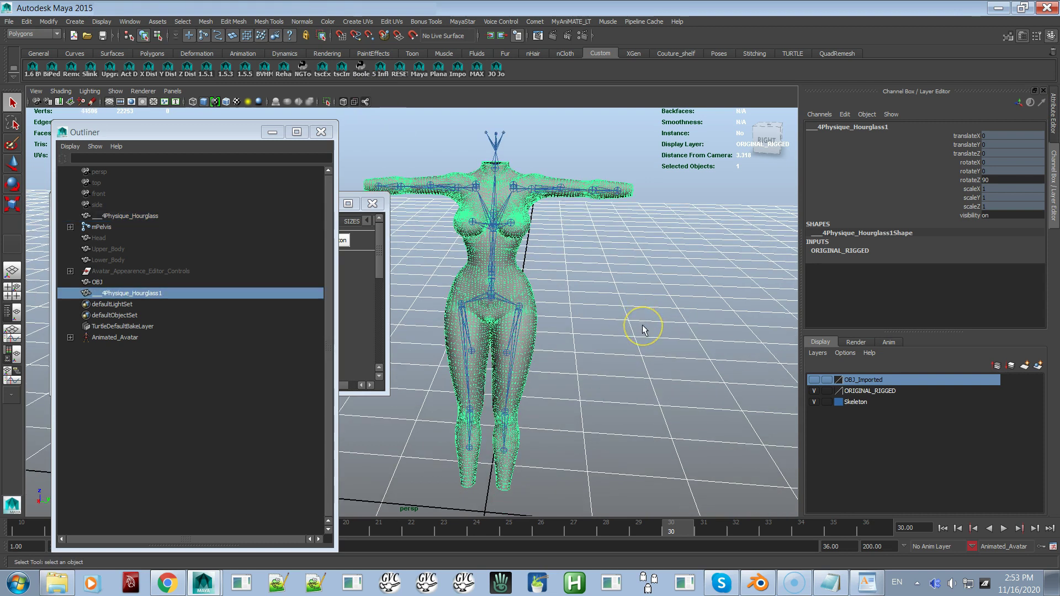
pyautogui.moveTo(961, 138); pyautogui.dragTo(972, 206)
pyautogui.rightClick(976, 209)
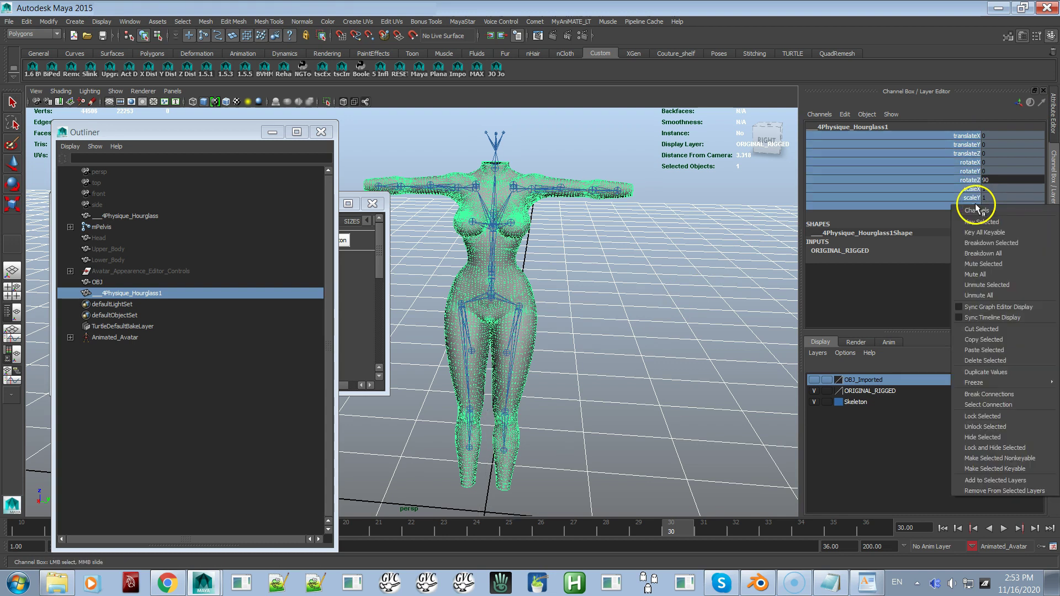
pyautogui.click(1002, 428)
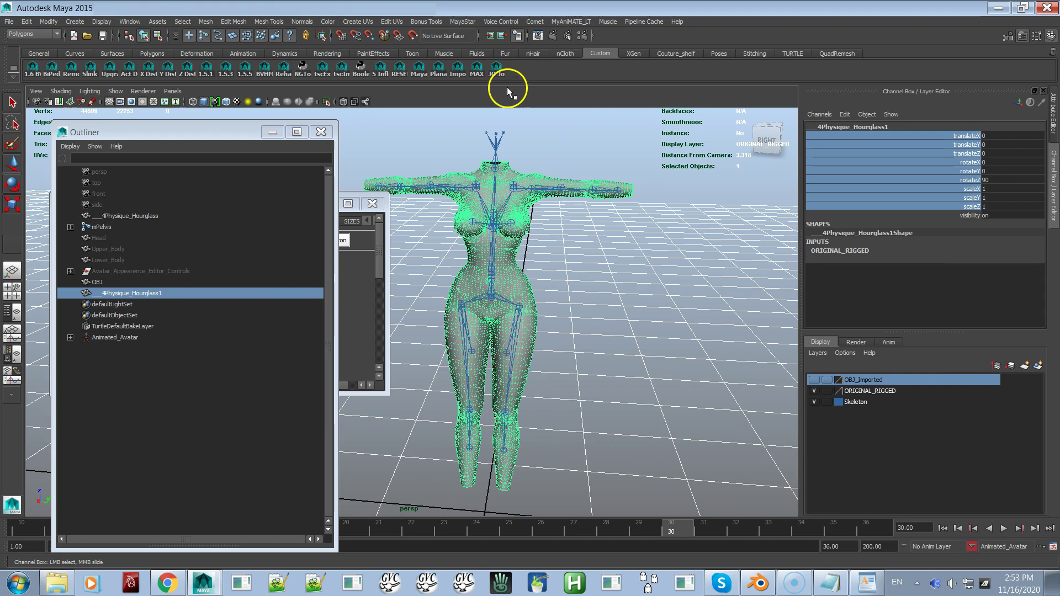
# Rotate the duplicate -90 around X so it lies flat on the grid.
pyautogui.press('e')
pyautogui.keyDown('alt'); pyautogui.moveTo(624, 286); pyautogui.dragTo(608, 303); pyautogui.keyUp('alt')
pyautogui.moveTo(575, 476); pyautogui.dragTo(497, 505)
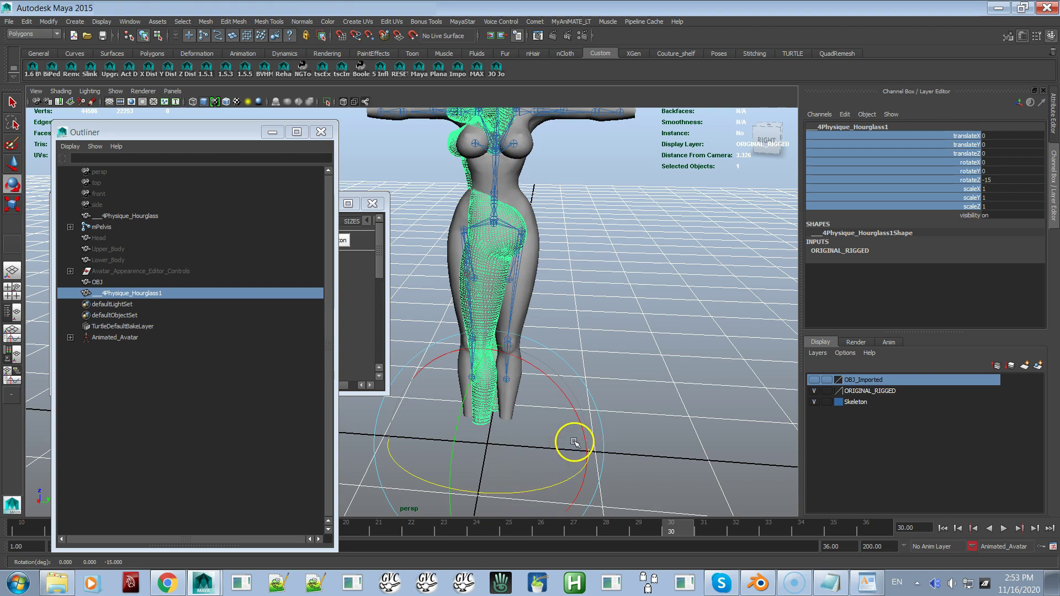
pyautogui.hotkey('ctrl', 'z')
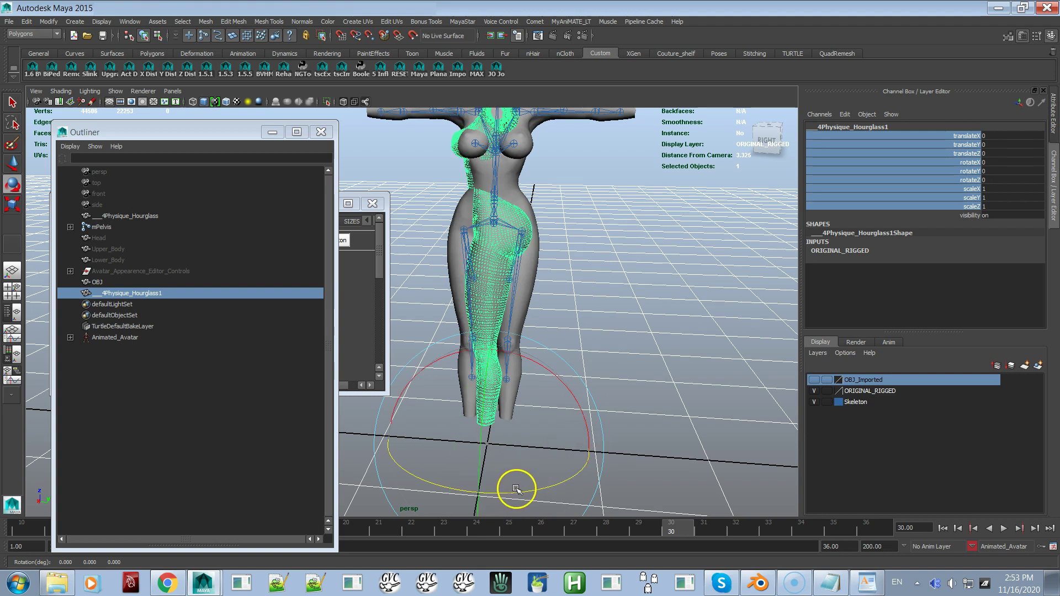
pyautogui.scroll(-2, 693, 312)
pyautogui.keyDown('alt'); pyautogui.moveTo(675, 272); pyautogui.dragTo(663, 302, button='middle'); pyautogui.keyUp('alt')
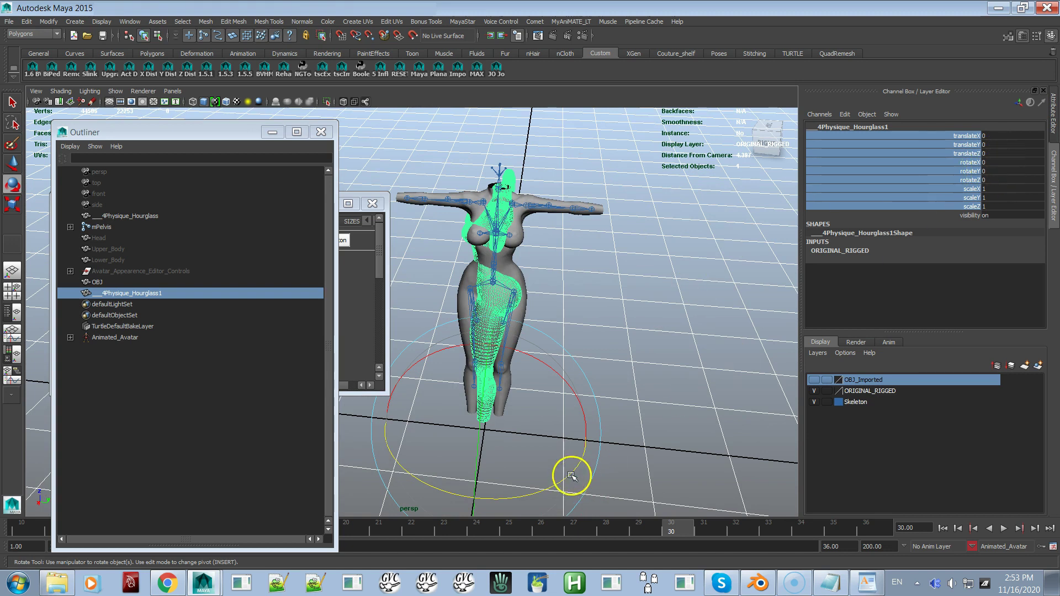
pyautogui.click(528, 356)
pyautogui.moveTo(528, 356); pyautogui.dragTo(577, 402)
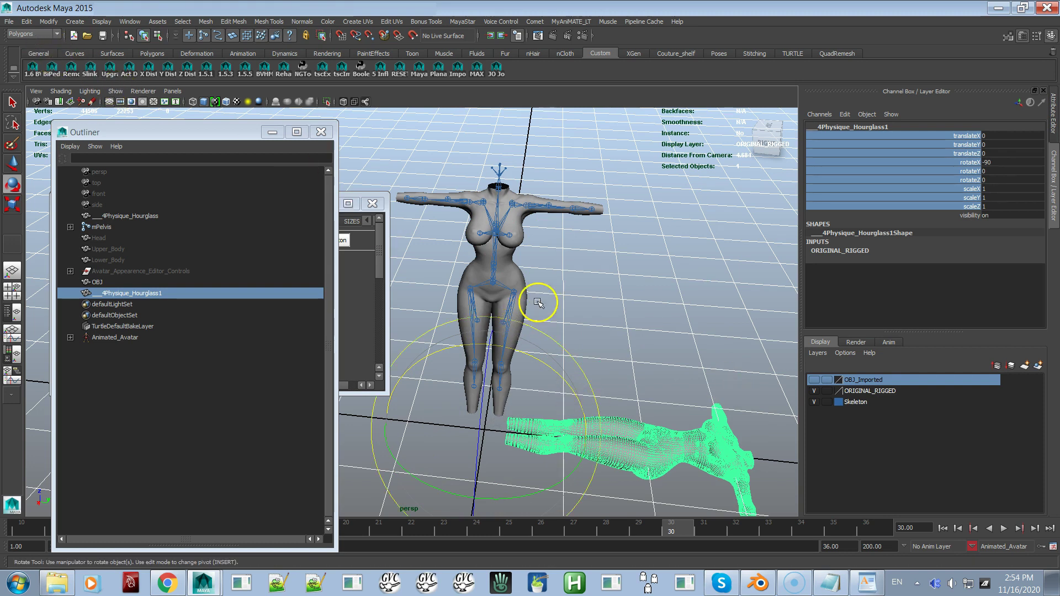
# Set the duplicate's scale to 100 on all three axes and frame it.
pyautogui.click(992, 189)
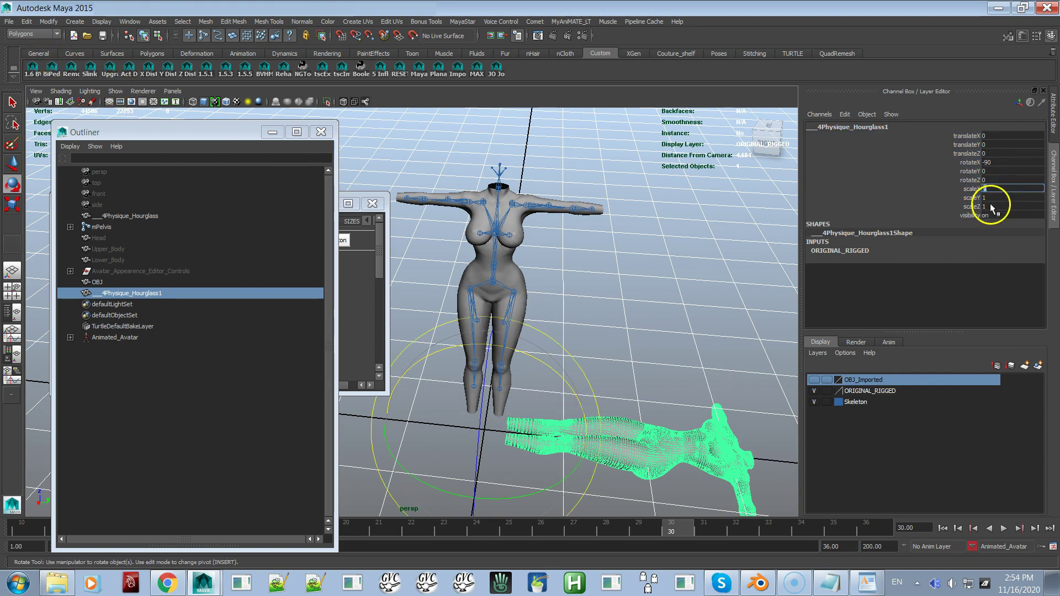
pyautogui.keyDown('shift'); pyautogui.click(990, 206); pyautogui.keyUp('shift')
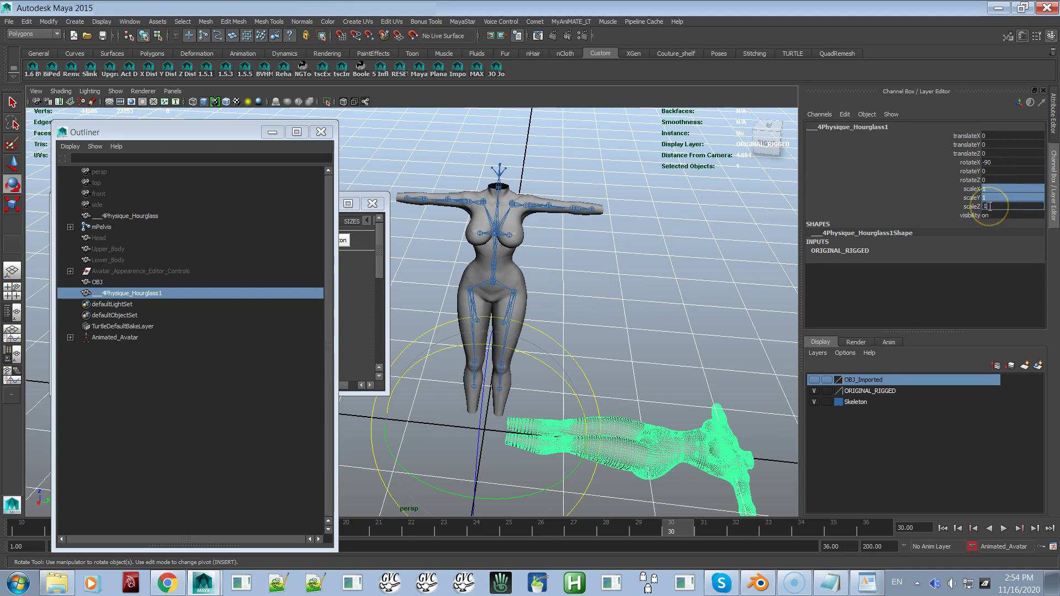
pyautogui.write('100')
pyautogui.press('Return')
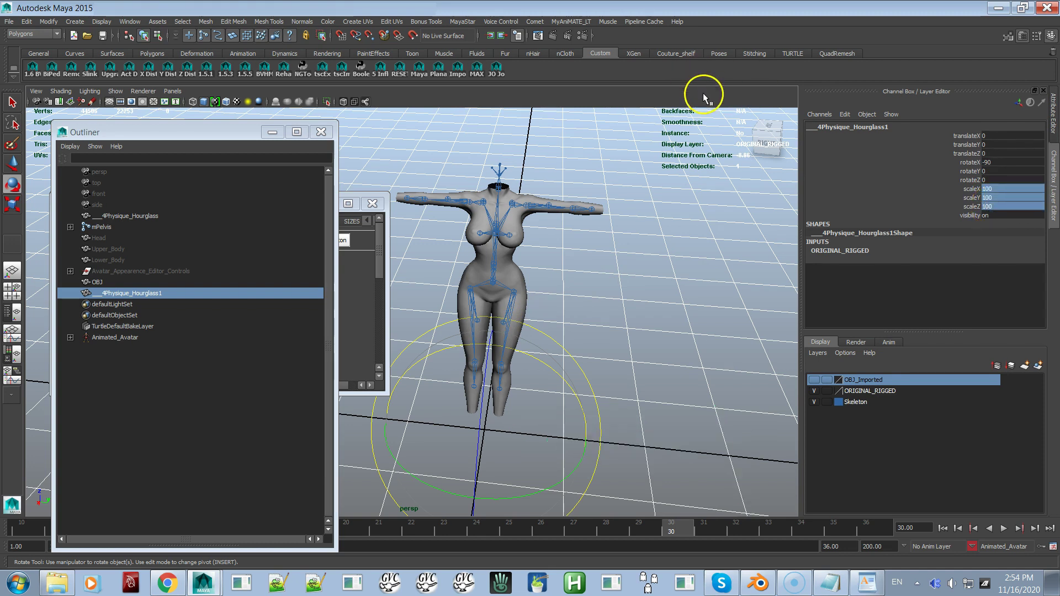
pyautogui.press('f')
pyautogui.keyDown('alt'); pyautogui.moveTo(674, 239); pyautogui.dragTo(671, 203, button='right'); pyautogui.keyUp('alt')
pyautogui.keyDown('alt'); pyautogui.moveTo(670, 203); pyautogui.dragTo(709, 223, button='middle'); pyautogui.keyUp('alt')
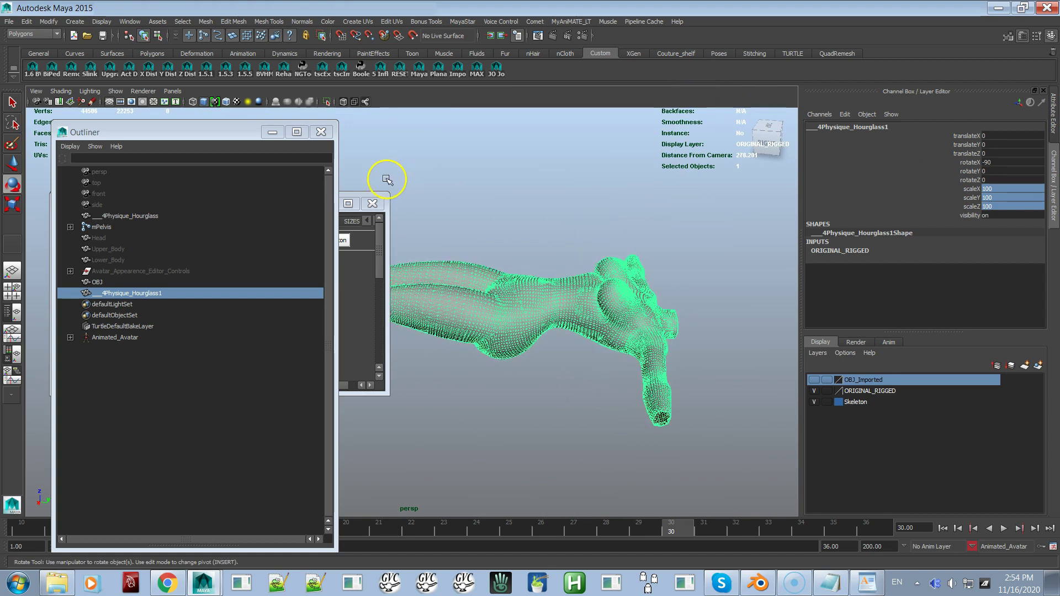
# Freeze the duplicate's transformations so rotate reads 0 and scale 1.
pyautogui.click(51, 21)
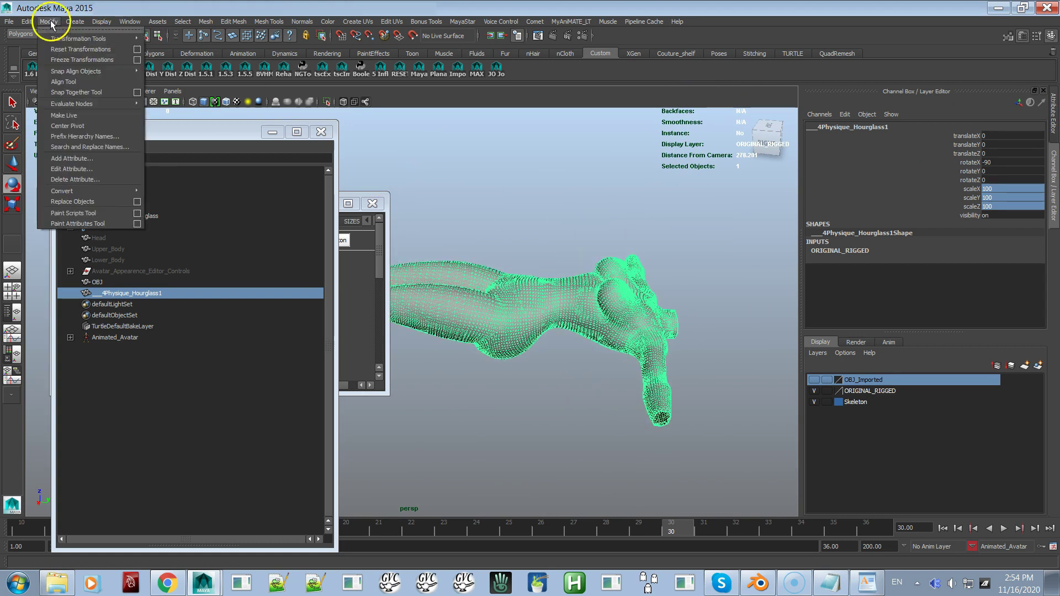
pyautogui.moveTo(80, 69)
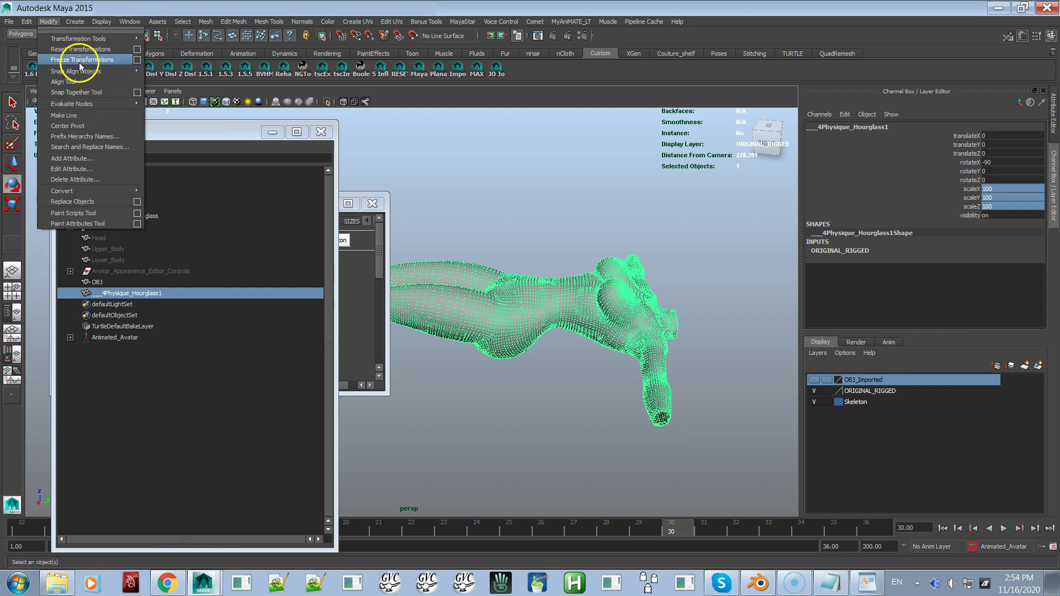
pyautogui.click(81, 60)
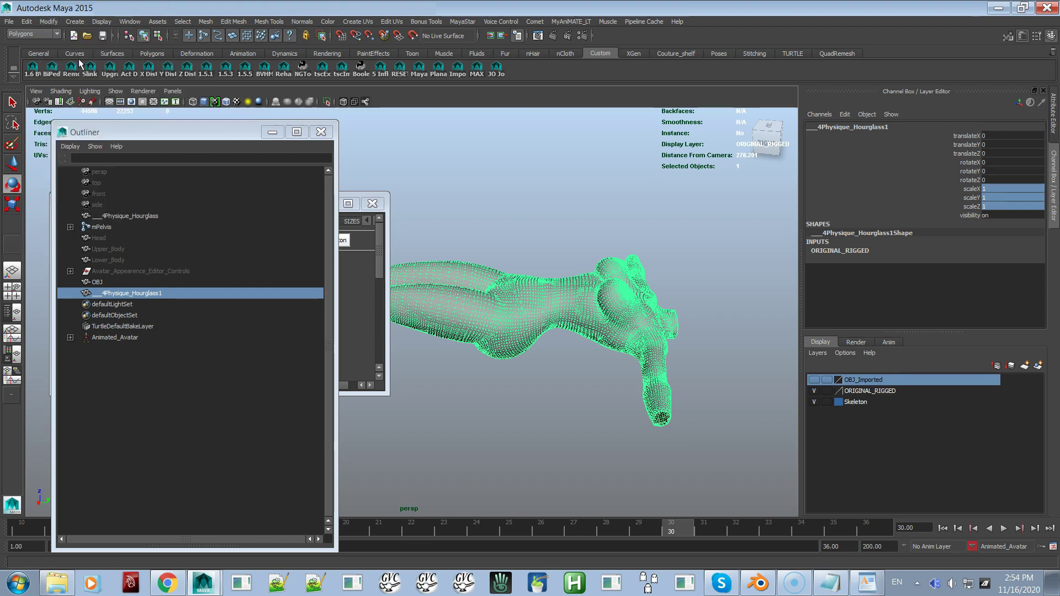
pyautogui.scroll(10, 754, 311)
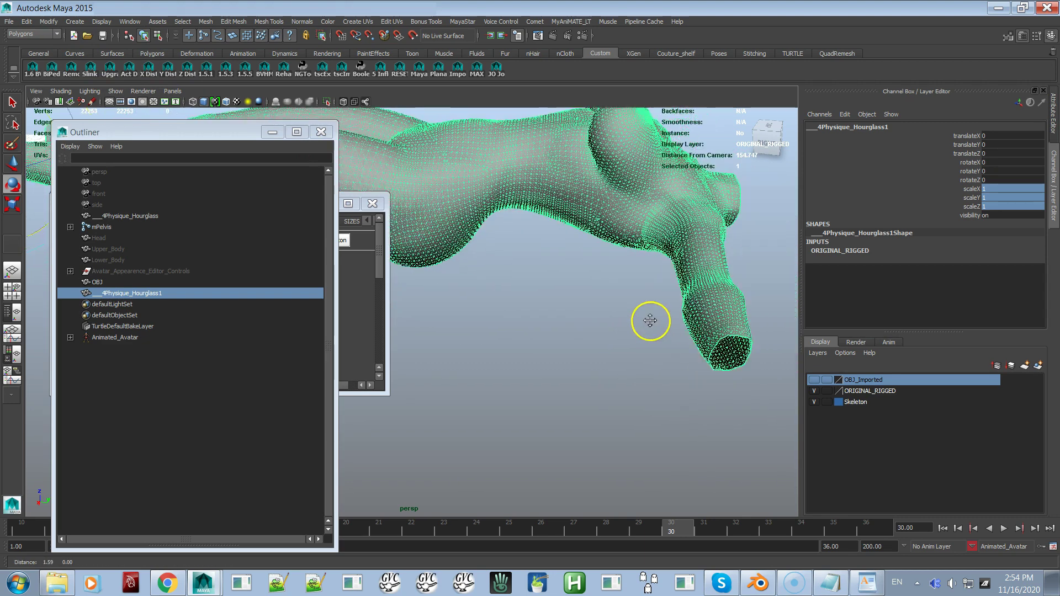
# Zoom and orbit in close to the duplicate's limb openings.
pyautogui.keyDown('alt'); pyautogui.moveTo(650, 320); pyautogui.dragTo(620, 355); pyautogui.keyUp('alt')
pyautogui.moveTo(646, 298); pyautogui.dragTo(645, 271, button='right')
pyautogui.keyDown('alt'); pyautogui.moveTo(660, 332); pyautogui.dragTo(608, 359); pyautogui.keyUp('alt')
pyautogui.keyDown('alt'); pyautogui.moveTo(608, 359); pyautogui.dragTo(629, 387, button='right'); pyautogui.keyUp('alt')
pyautogui.press('e')
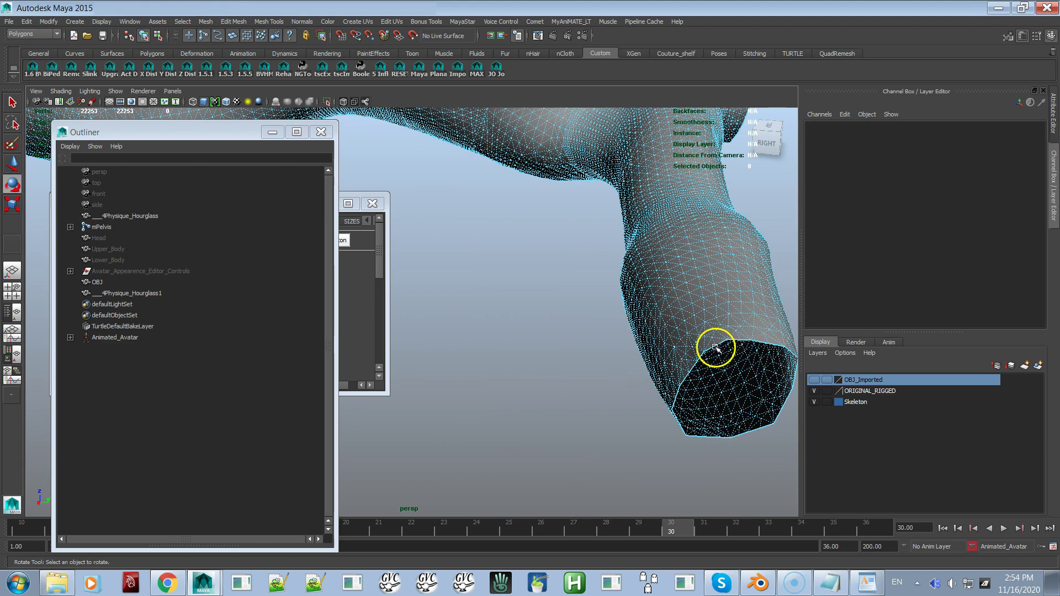
pyautogui.keyDown('alt'); pyautogui.moveTo(731, 350); pyautogui.dragTo(651, 361, button='middle'); pyautogui.keyUp('alt')
pyautogui.keyDown('alt'); pyautogui.moveTo(652, 361); pyautogui.dragTo(673, 367, button='right'); pyautogui.keyUp('alt')
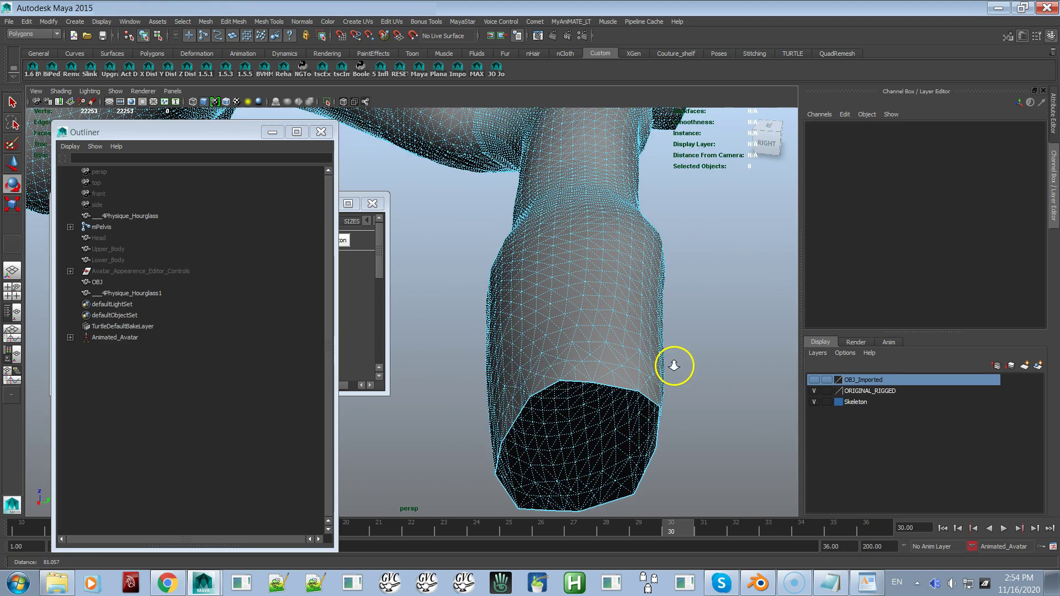
# Select the duplicate mesh and pick the border edges at both leg openings.
pyautogui.click(552, 384)
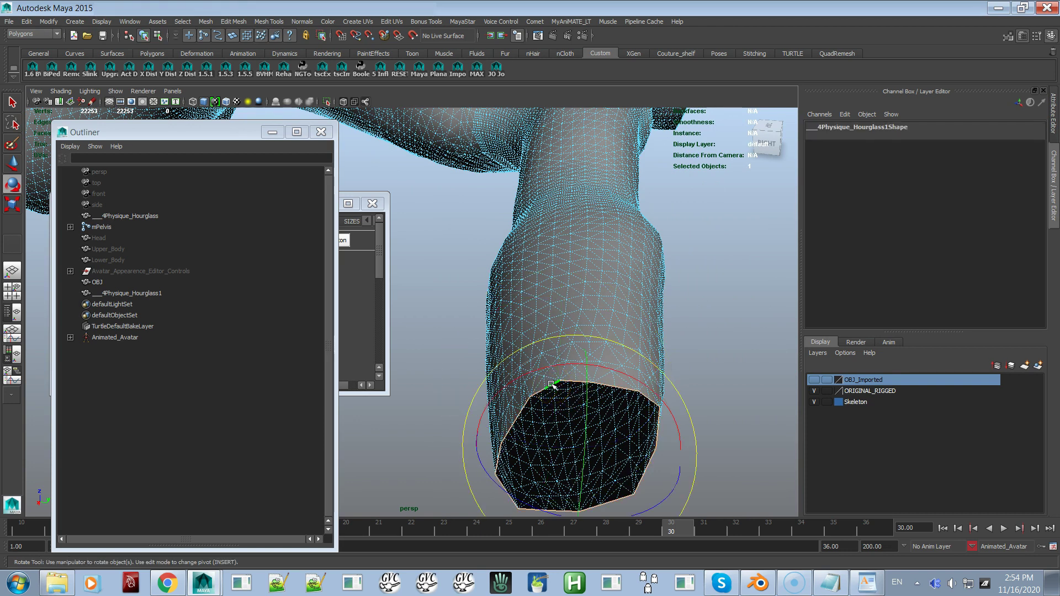
pyautogui.press('q')
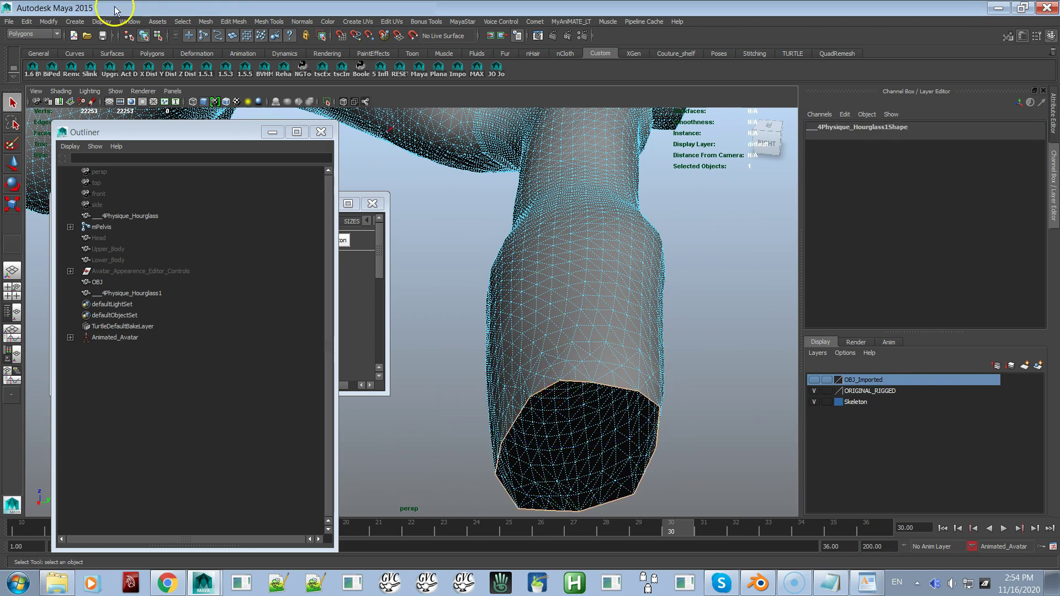
pyautogui.keyDown('alt'); pyautogui.moveTo(489, 201); pyautogui.dragTo(423, 232); pyautogui.keyUp('alt')
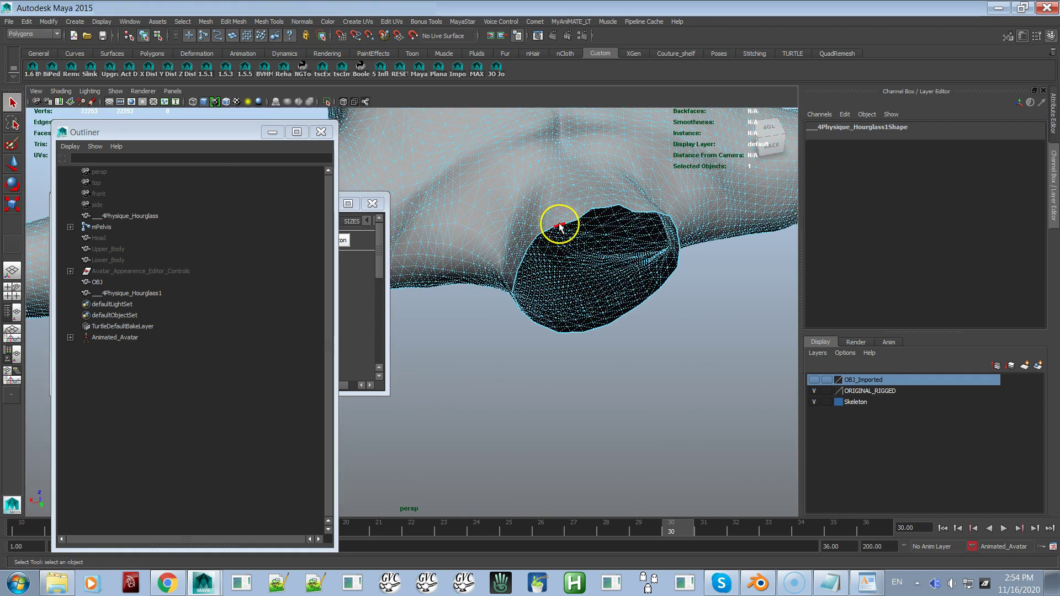
pyautogui.keyDown('alt'); pyautogui.moveTo(597, 236); pyautogui.dragTo(545, 208); pyautogui.keyUp('alt')
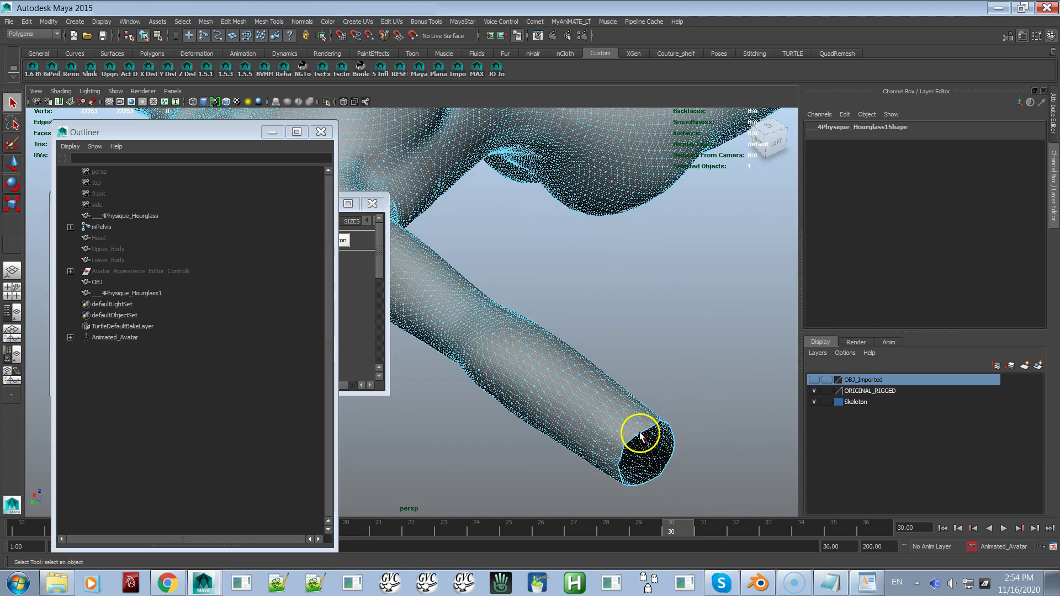
pyautogui.keyDown('alt'); pyautogui.moveTo(710, 355); pyautogui.dragTo(520, 289); pyautogui.keyUp('alt')
pyautogui.keyDown('alt'); pyautogui.moveTo(521, 289); pyautogui.dragTo(464, 145, button='right'); pyautogui.keyUp('alt')
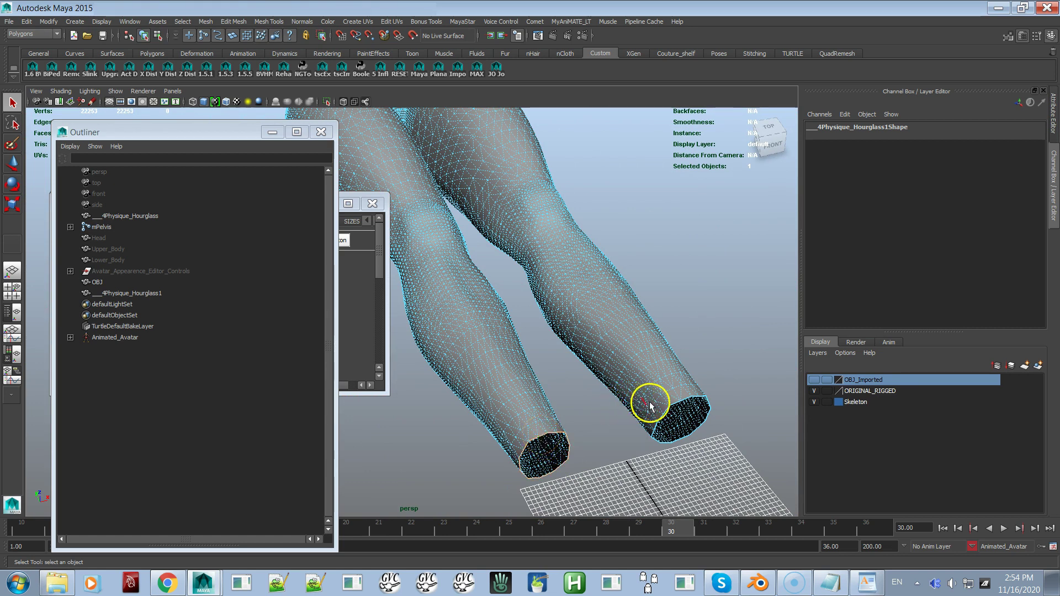
pyautogui.click(675, 405)
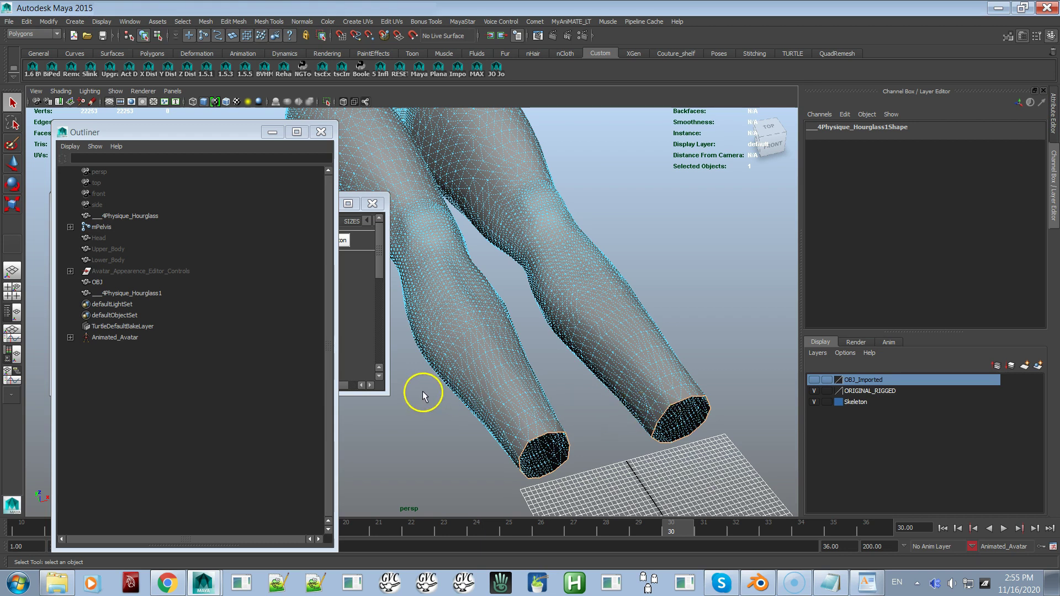
# Cap the leg openings with Fill Hole and return to Object Mode.
pyautogui.click(206, 22)
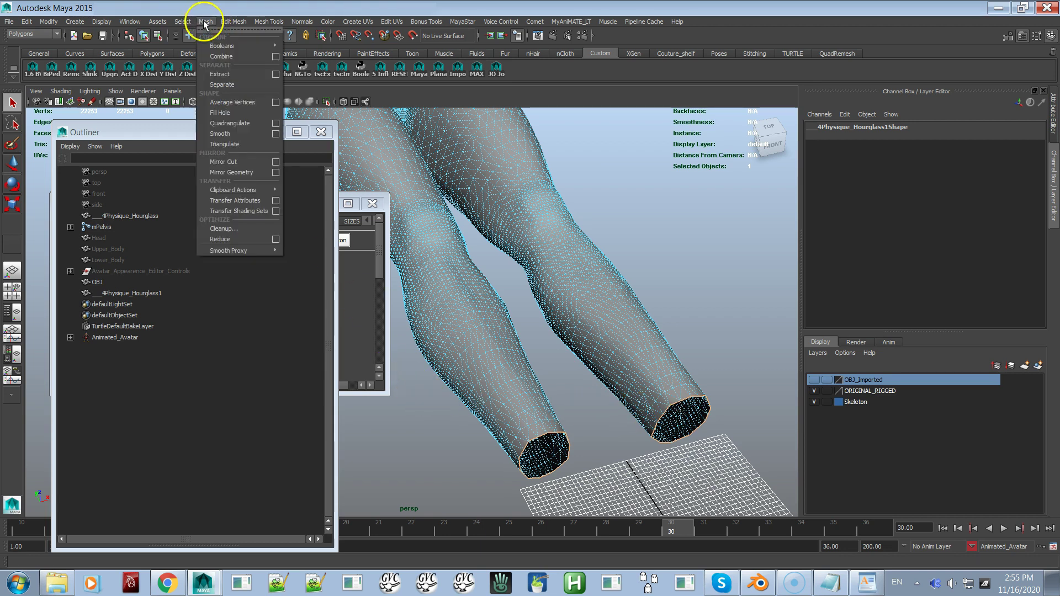
pyautogui.click(224, 113)
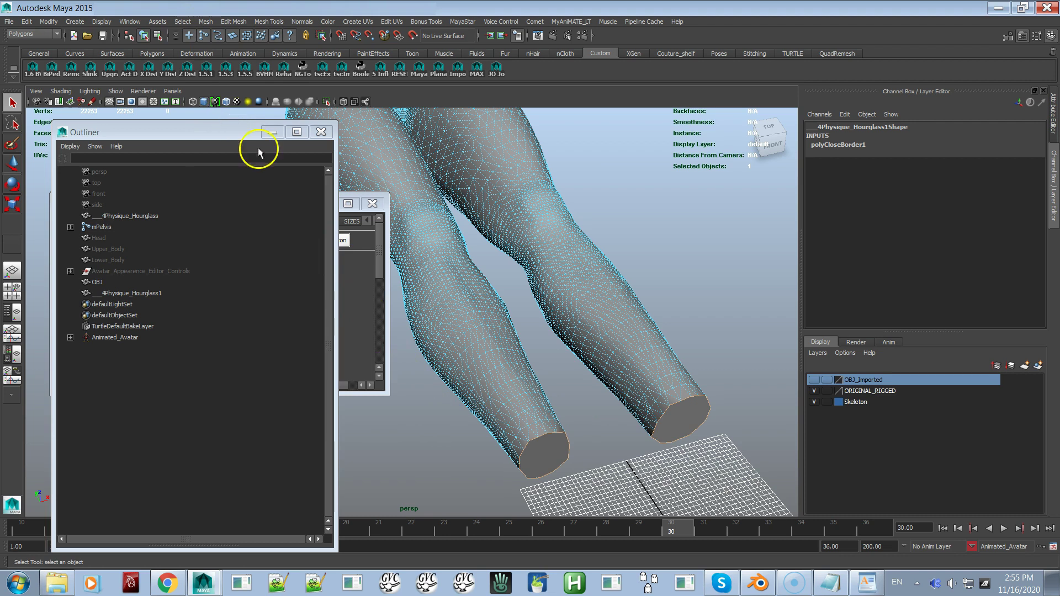
pyautogui.keyDown('alt'); pyautogui.moveTo(461, 235); pyautogui.dragTo(362, 237); pyautogui.keyUp('alt')
pyautogui.keyDown('alt'); pyautogui.moveTo(568, 208); pyautogui.dragTo(590, 278, button='middle'); pyautogui.keyUp('alt')
pyautogui.moveTo(580, 190); pyautogui.dragTo(604, 173, button='right')
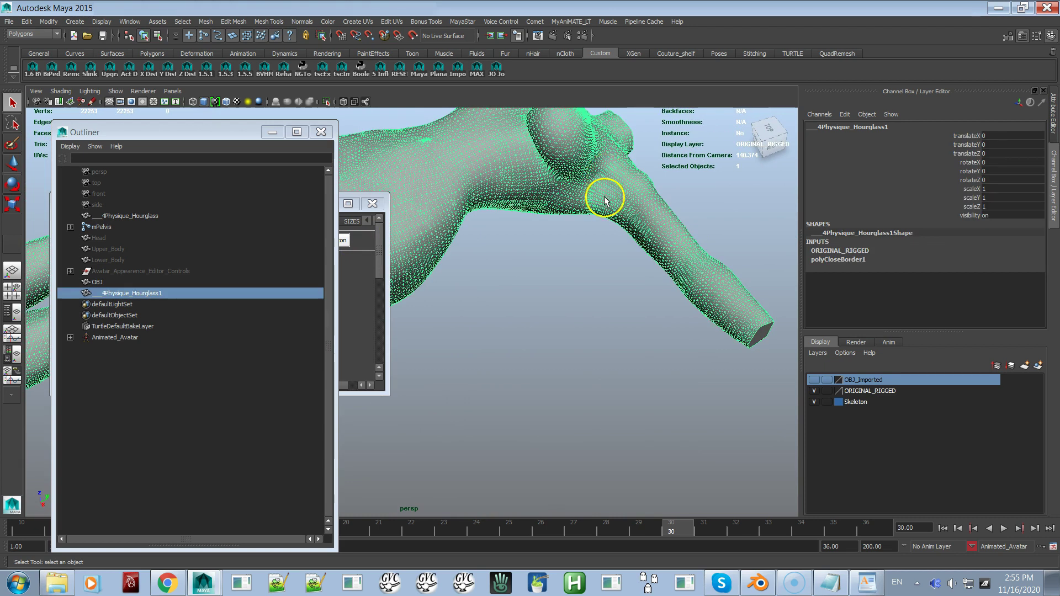
# Delete the duplicate mesh's construction history via the MayaStar menu.
pyautogui.click(465, 22)
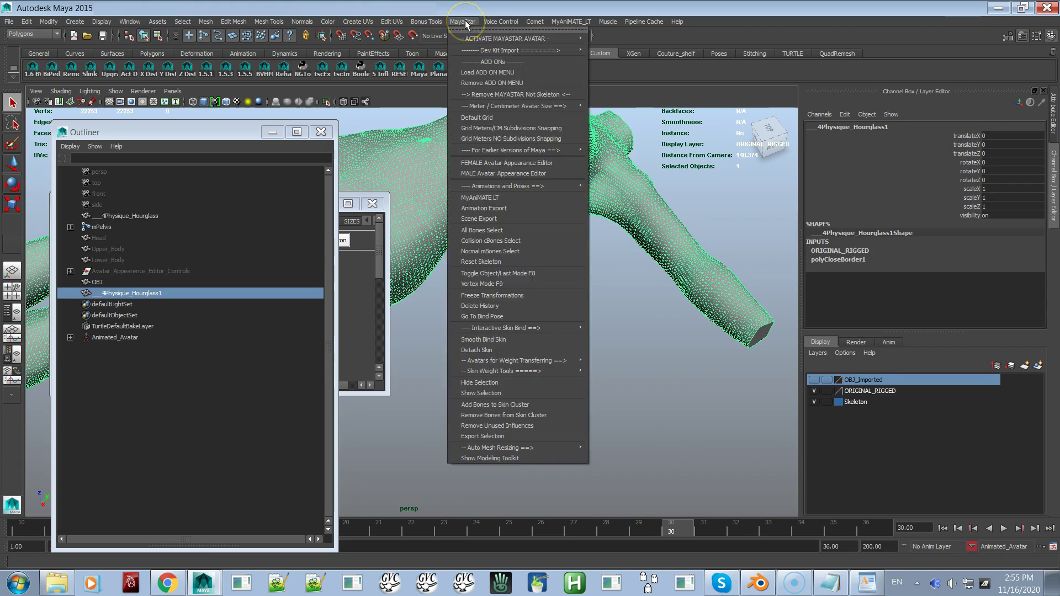
pyautogui.click(486, 306)
pyautogui.keyDown('alt'); pyautogui.moveTo(514, 289); pyautogui.dragTo(545, 298, button='middle'); pyautogui.keyUp('alt')
pyautogui.keyDown('alt'); pyautogui.moveTo(545, 298); pyautogui.dragTo(638, 231); pyautogui.keyUp('alt')
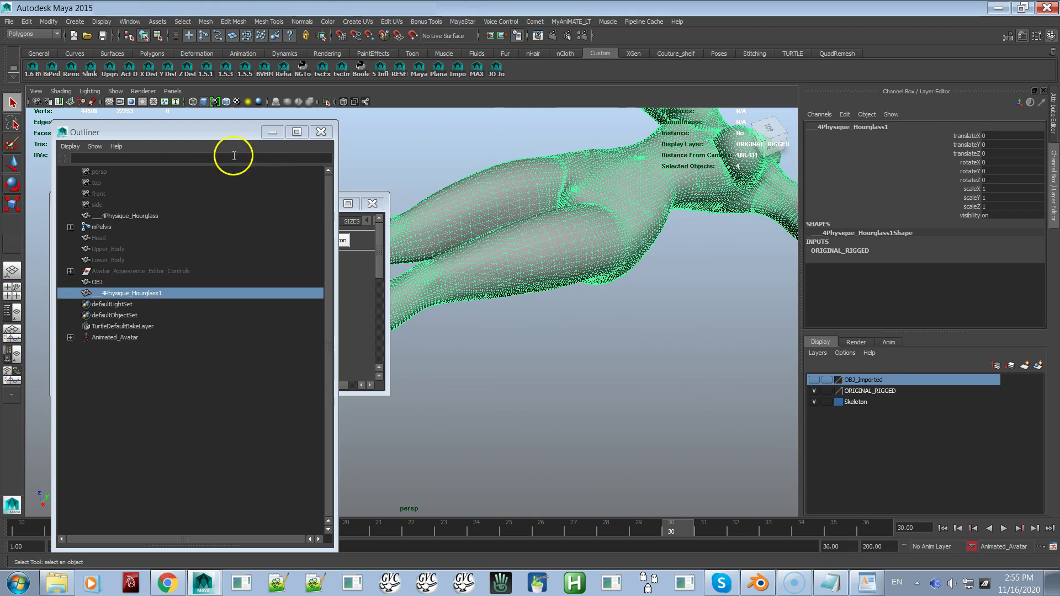
# Export the selected mesh as Hourglass T Pose.obj, replacing the existing file.
pyautogui.click(8, 21)
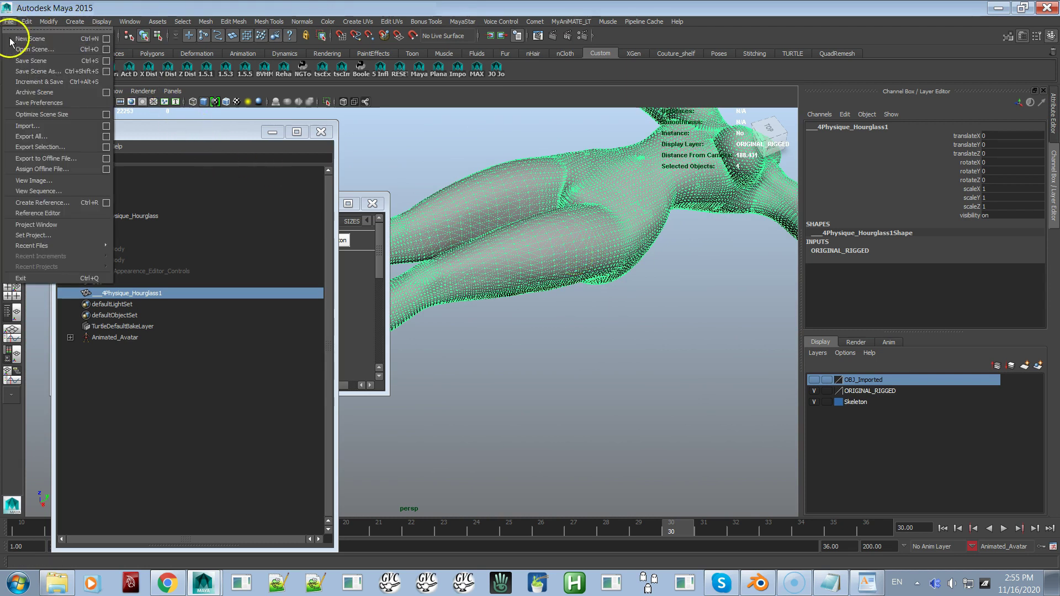
pyautogui.click(42, 147)
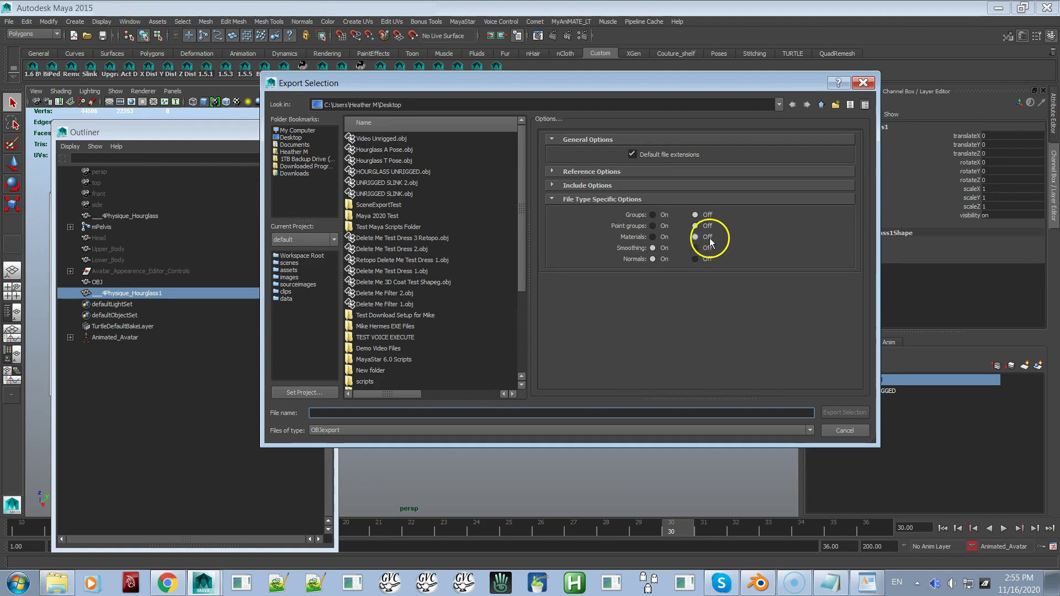
pyautogui.doubleClick(396, 163)
pyautogui.click(552, 279)
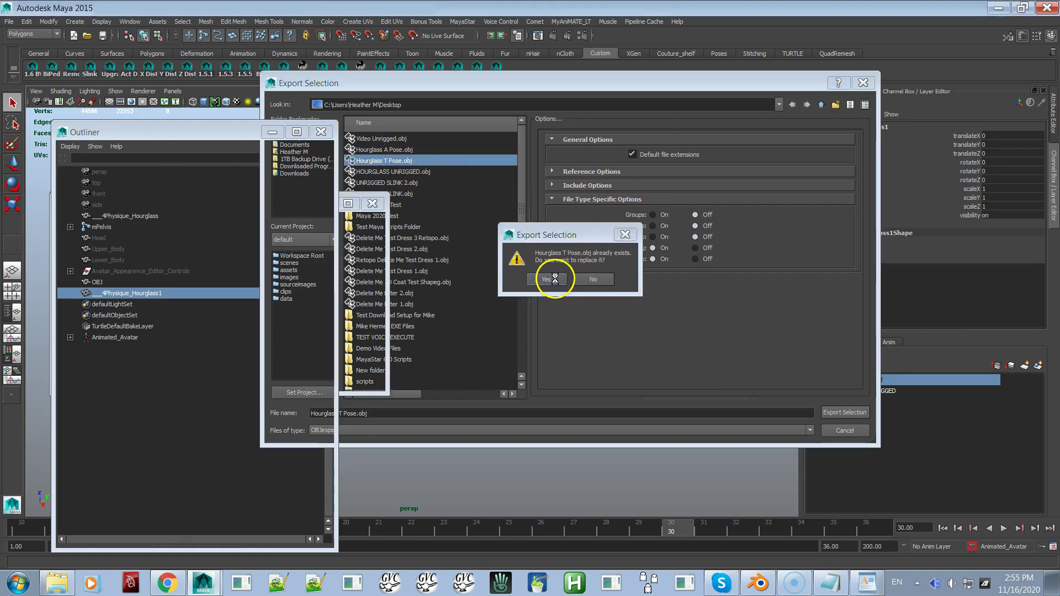
# Select the mPelvis joint and frame a front view of the character.
pyautogui.keyDown('alt'); pyautogui.moveTo(492, 284); pyautogui.dragTo(623, 201); pyautogui.keyUp('alt')
pyautogui.click(562, 244)
pyautogui.press('f')
pyautogui.scroll(10, 558, 238)
pyautogui.keyDown('alt'); pyautogui.moveTo(673, 338); pyautogui.dragTo(595, 211); pyautogui.keyUp('alt')
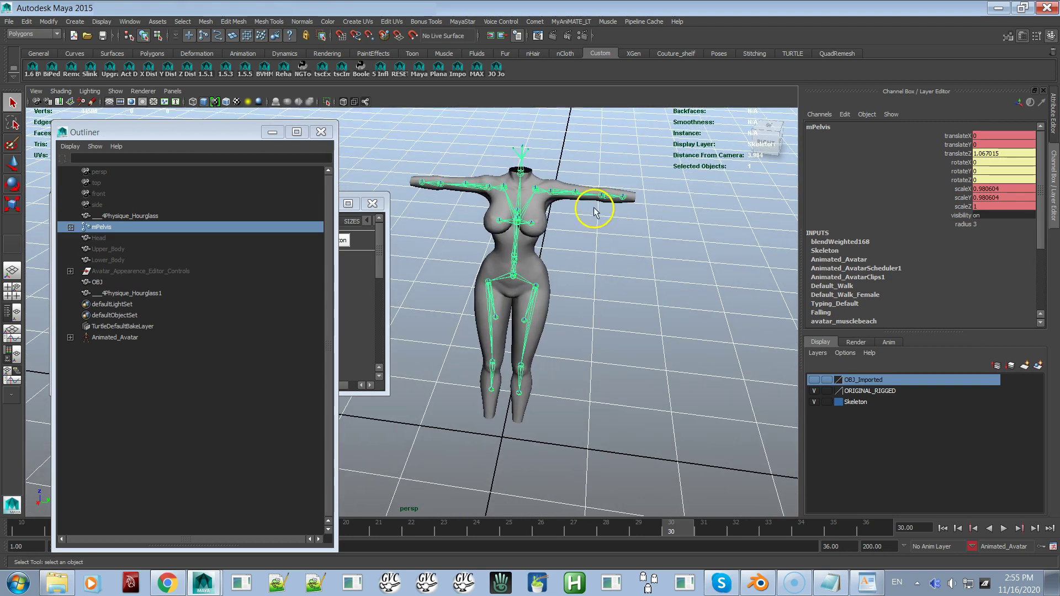
# Rotate the left and right shoulder joints down to lower both arms.
pyautogui.click(585, 197)
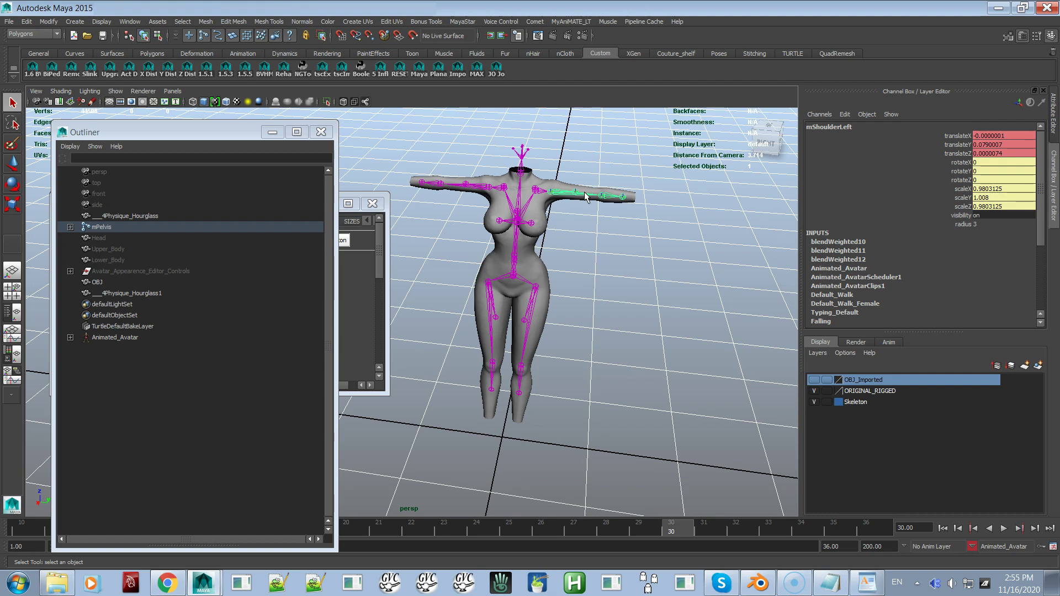
pyautogui.press('e')
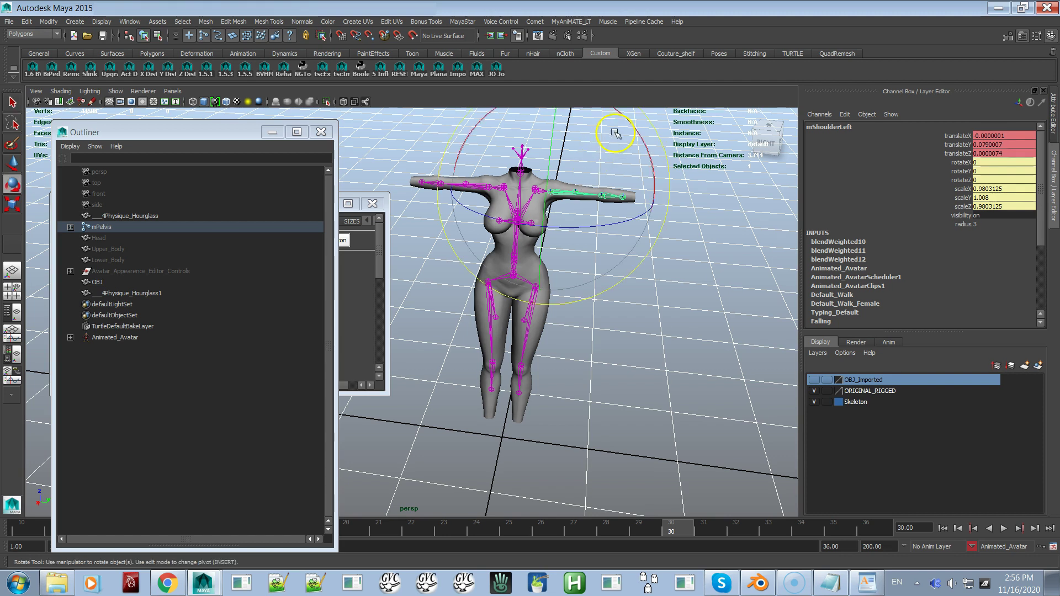
pyautogui.keyDown('alt'); pyautogui.moveTo(630, 145); pyautogui.dragTo(466, 315); pyautogui.keyUp('alt')
pyautogui.click(444, 350)
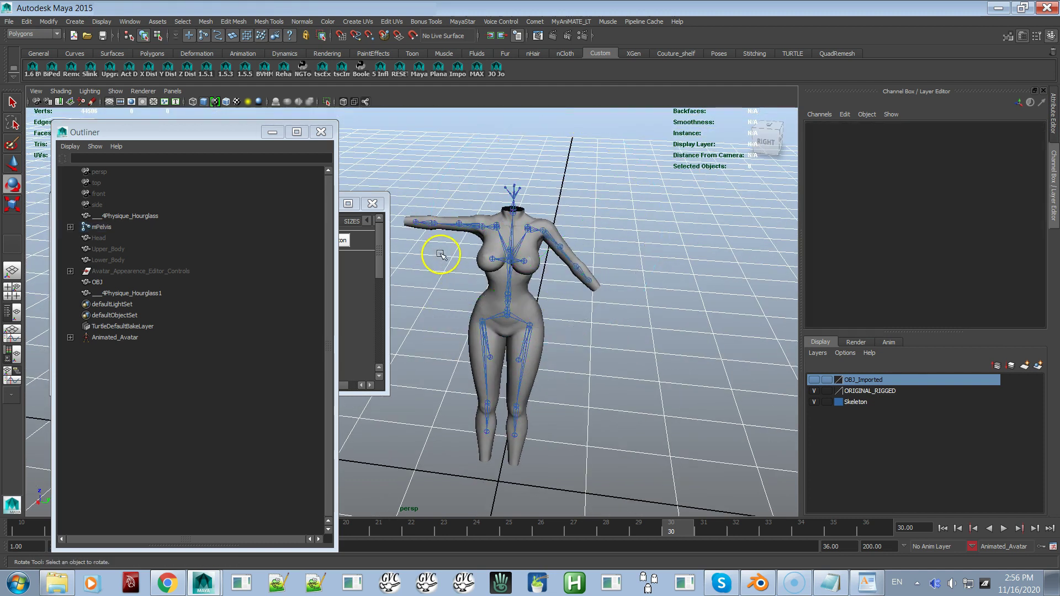
pyautogui.click(445, 224)
pyautogui.moveTo(445, 131); pyautogui.dragTo(430, 168)
pyautogui.scroll(5, 623, 422)
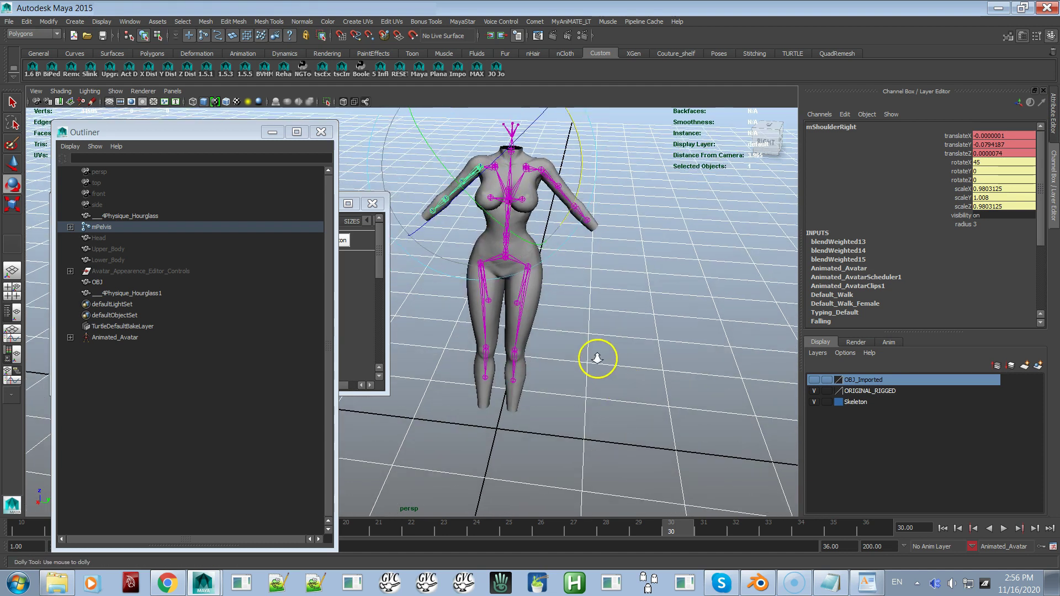
# Set rotateX to 5 on mHipLeft and -5 on mHipRight.
pyautogui.click(544, 331)
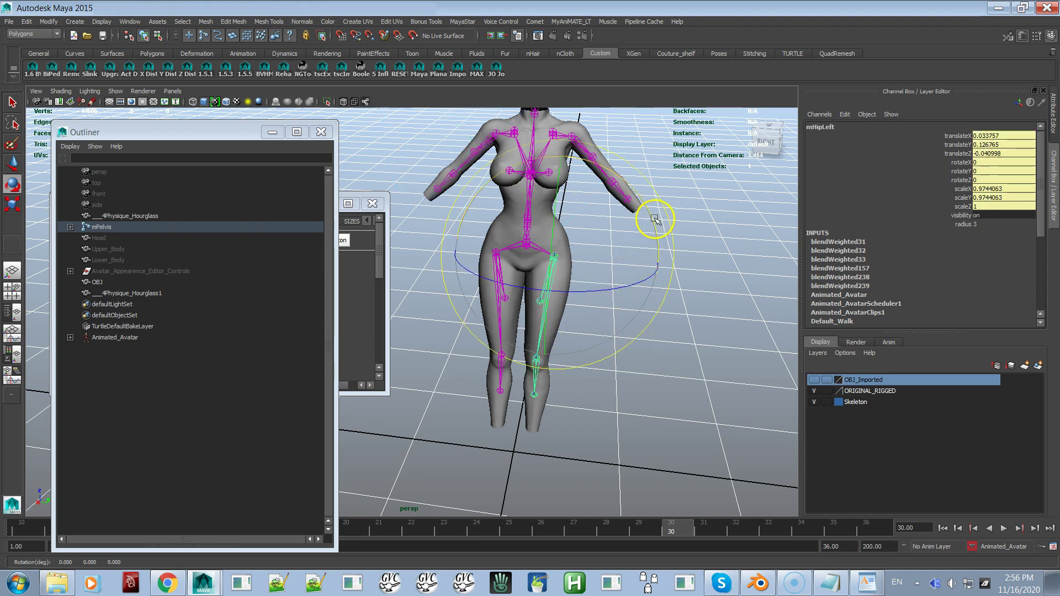
pyautogui.moveTo(654, 221); pyautogui.dragTo(650, 212)
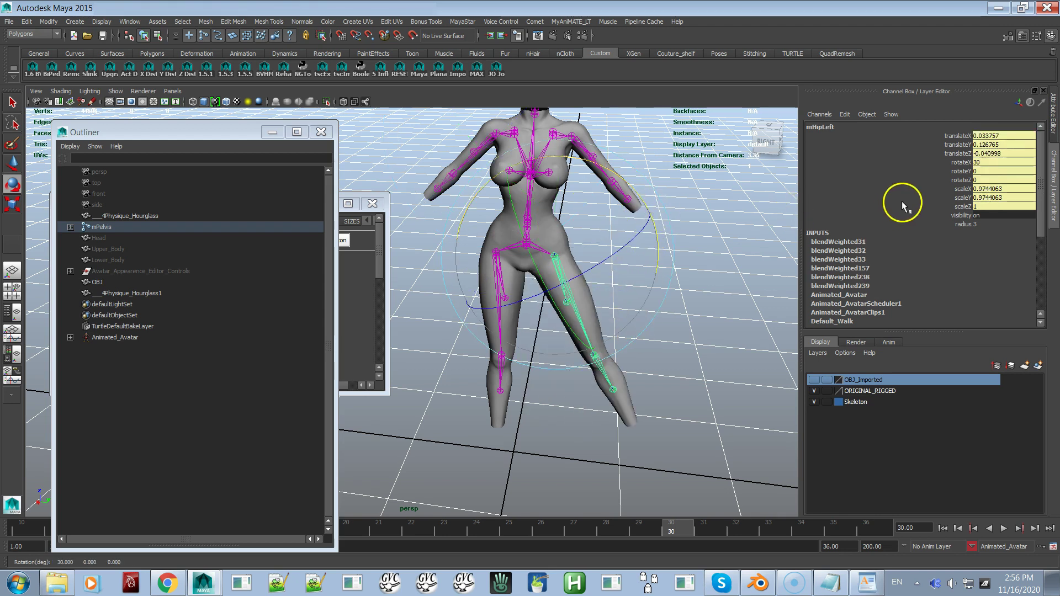
pyautogui.doubleClick(985, 162)
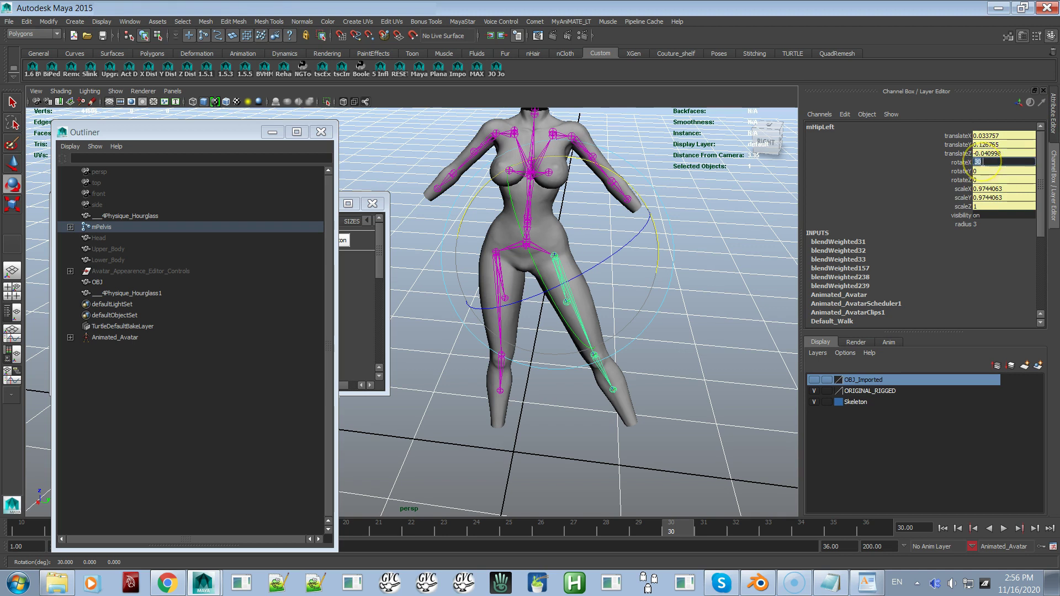
pyautogui.write('5')
pyautogui.press('Return')
pyautogui.click(571, 390)
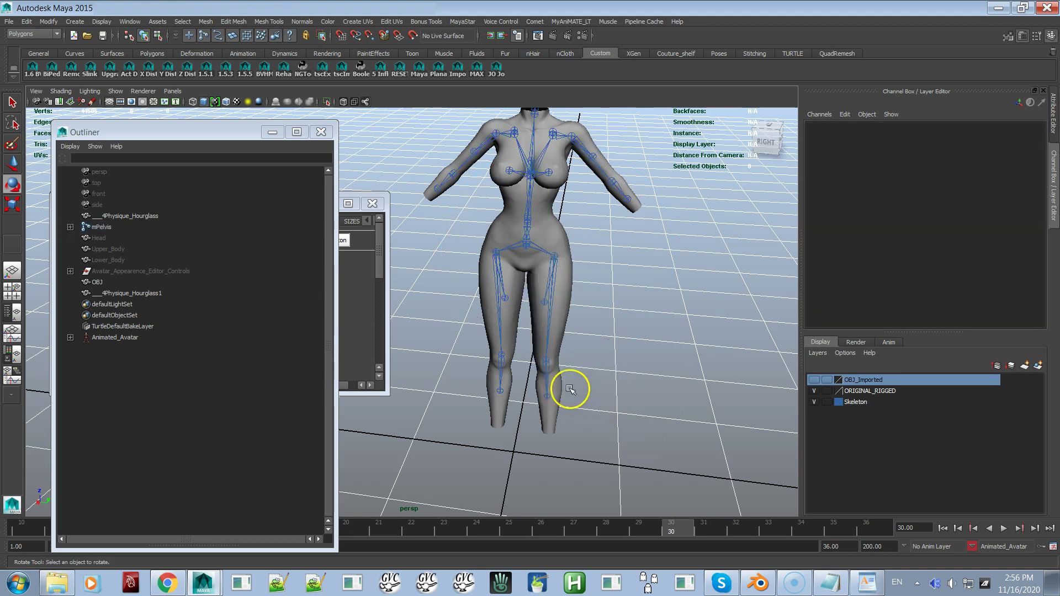
pyautogui.click(500, 323)
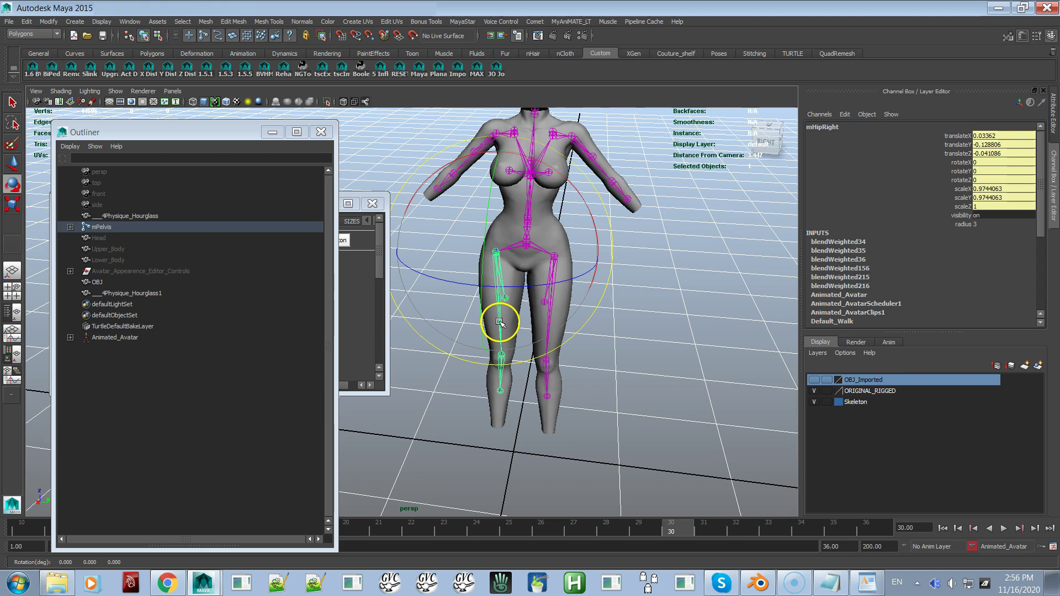
pyautogui.click(997, 161)
pyautogui.write('-5')
pyautogui.press('Return')
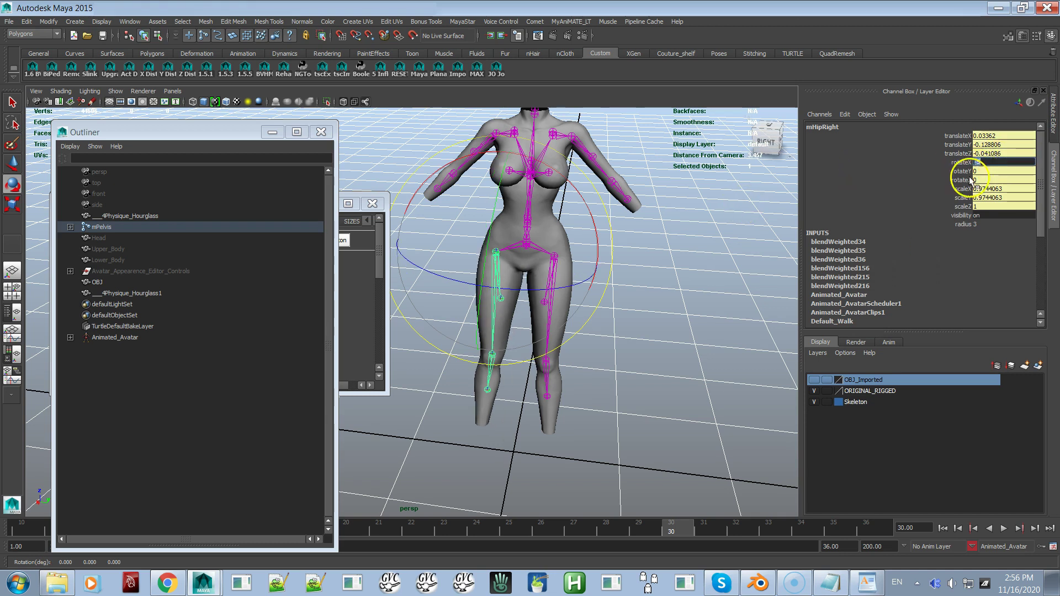
pyautogui.click(646, 386)
# Duplicate the rigged body mesh and unlock the duplicate's translate, rotate and scale channels.
pyautogui.click(563, 248)
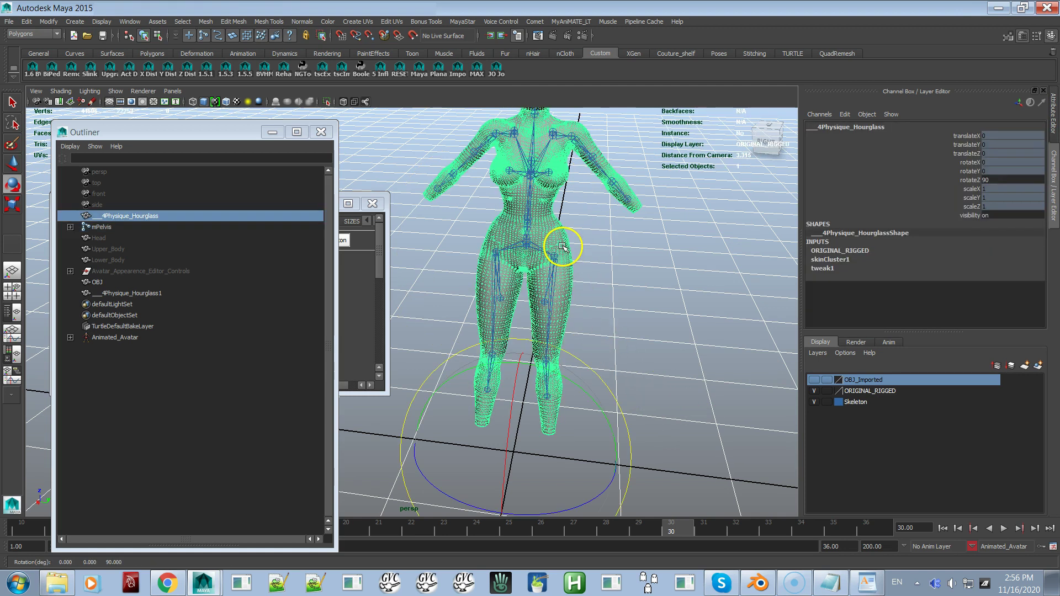
pyautogui.hotkey('ctrl', 'd')
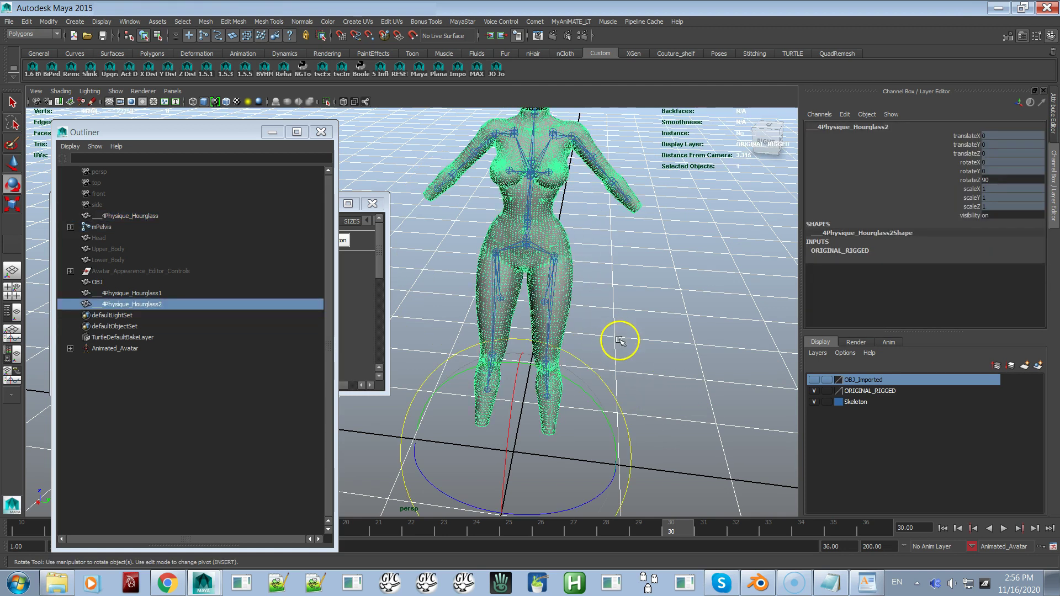
pyautogui.scroll(-3, 621, 272)
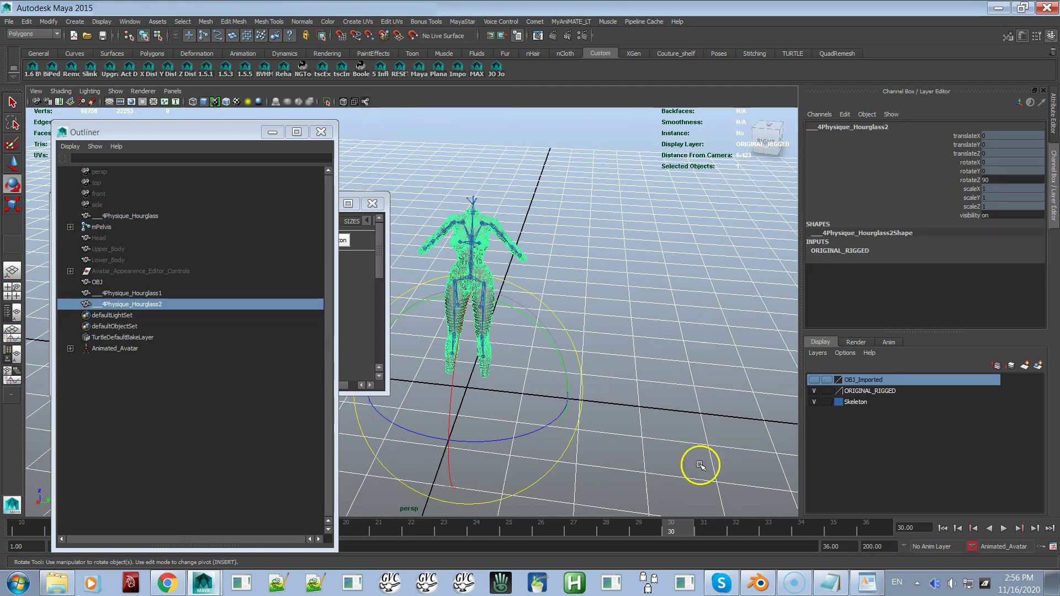
pyautogui.press('w')
pyautogui.click(968, 136)
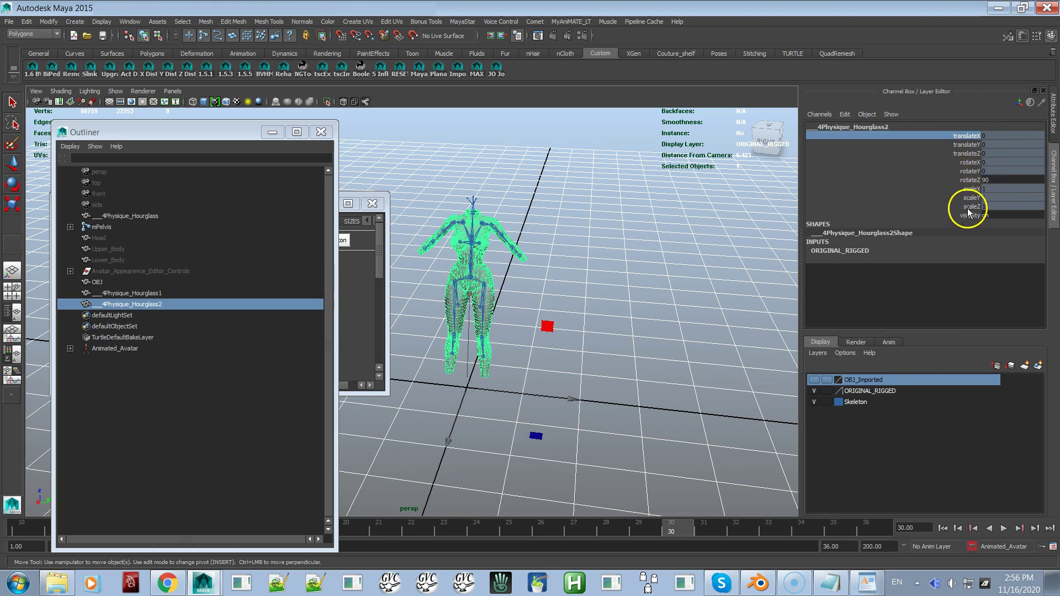
pyautogui.keyDown('shift'); pyautogui.click(968, 206); pyautogui.keyUp('shift')
pyautogui.moveTo(967, 211); pyautogui.dragTo(987, 442, button='right')
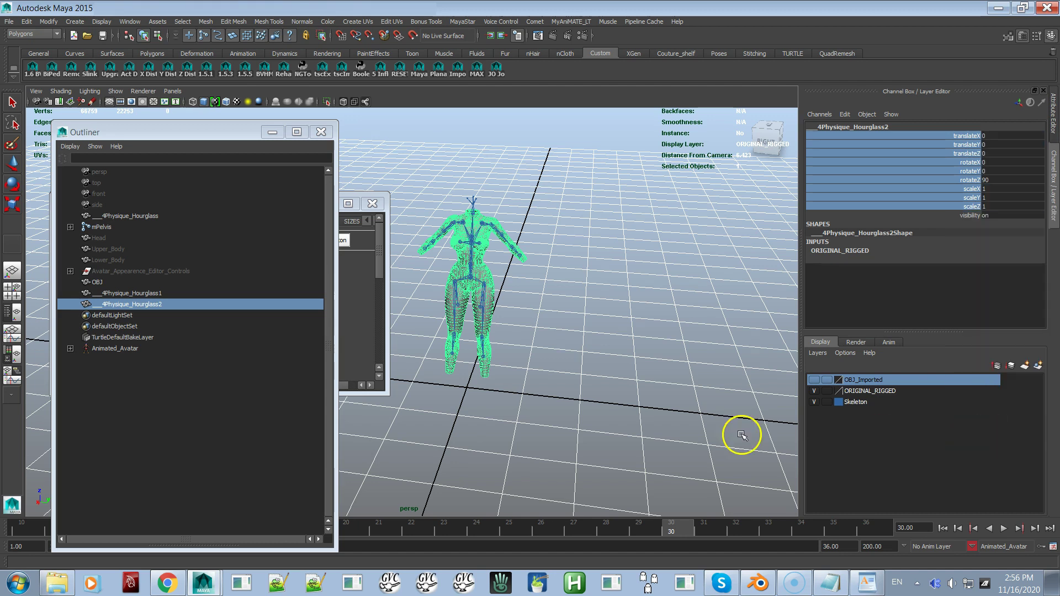
# Set the duplicate's rotateZ to 0 and tip it over to lie flat at rotateX -90.
pyautogui.press('e')
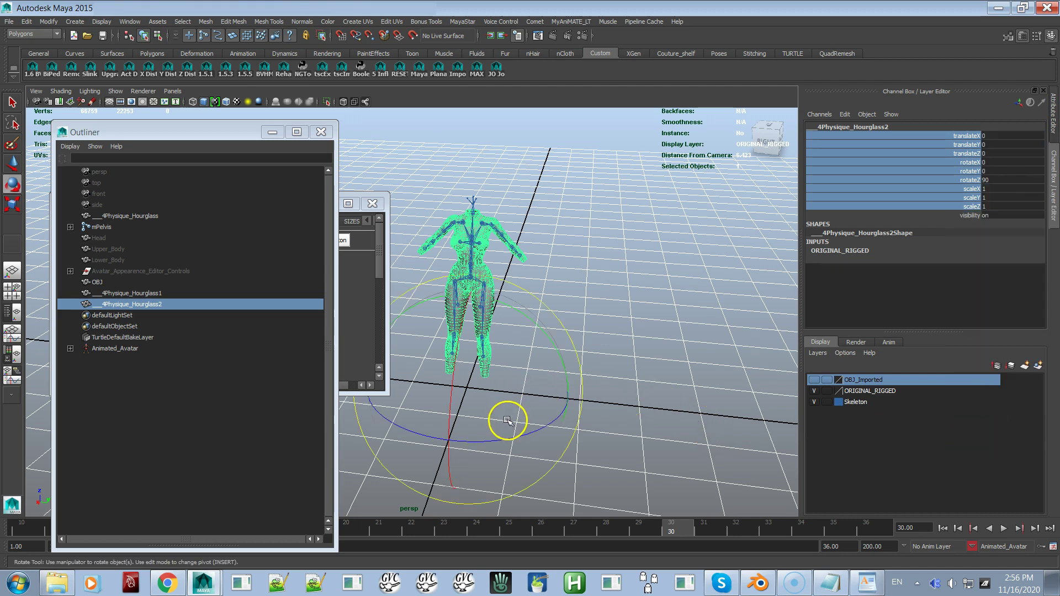
pyautogui.click(1018, 179)
pyautogui.write('0')
pyautogui.press('Return')
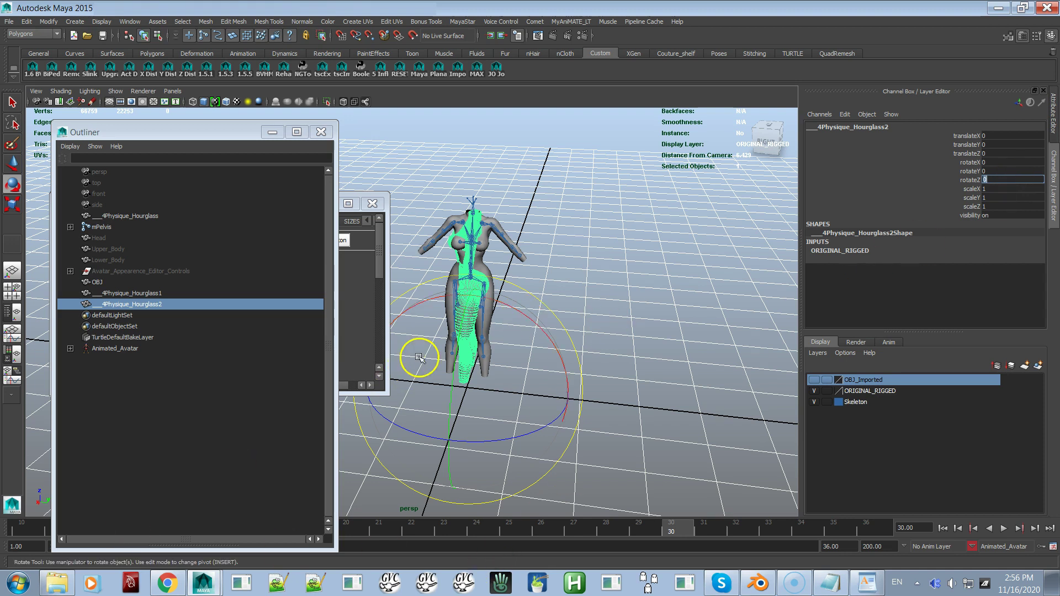
pyautogui.moveTo(478, 311); pyautogui.dragTo(549, 338)
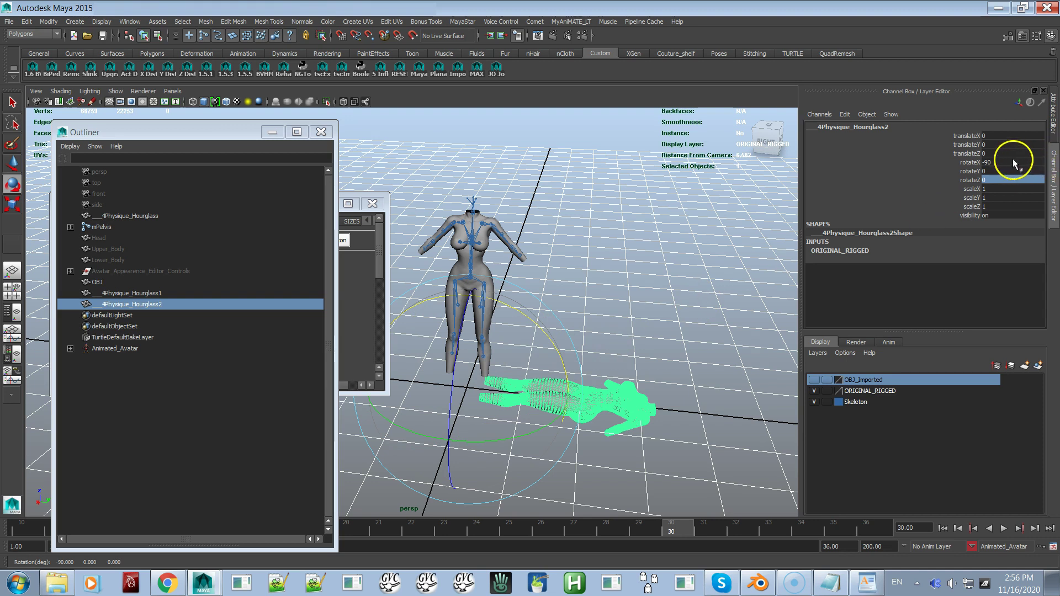
pyautogui.keyDown('alt'); pyautogui.moveTo(469, 367); pyautogui.dragTo(490, 366); pyautogui.keyUp('alt')
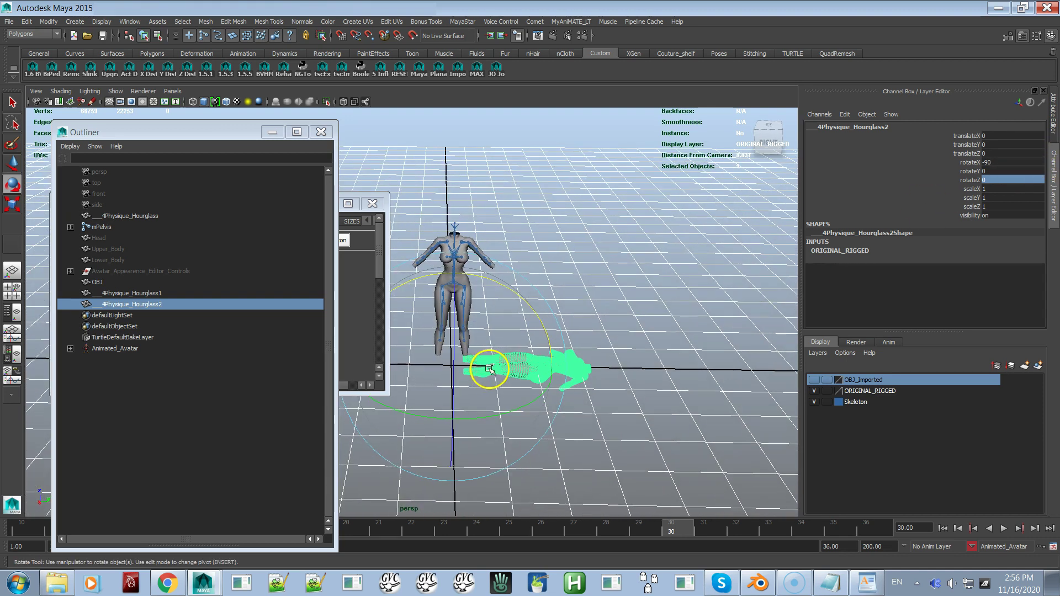
# Set scaleX, scaleY and scaleZ of Hourglass2 to 100.
pyautogui.doubleClick(995, 190)
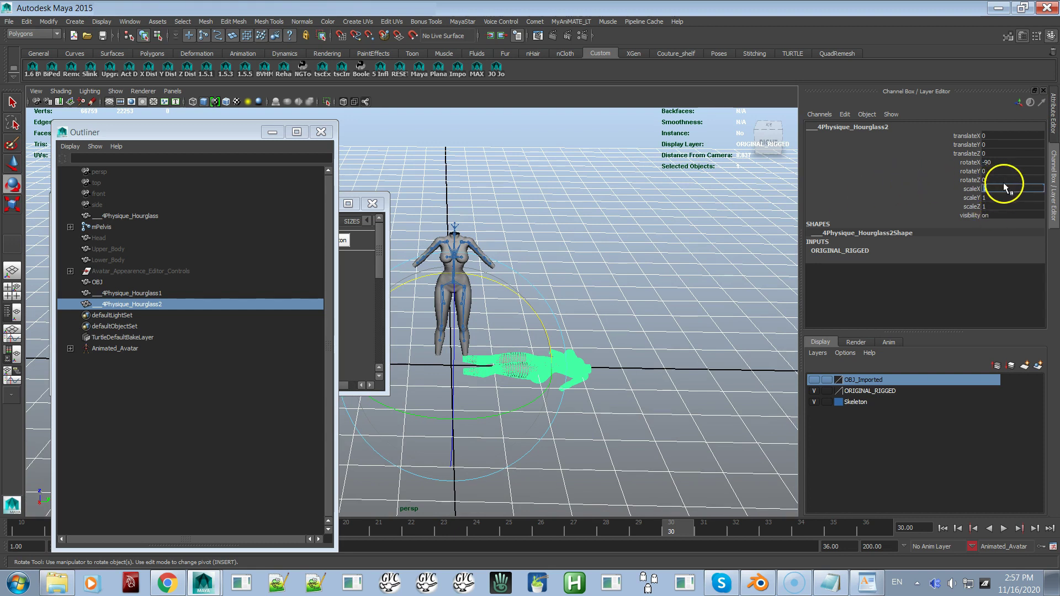
pyautogui.click(1001, 208)
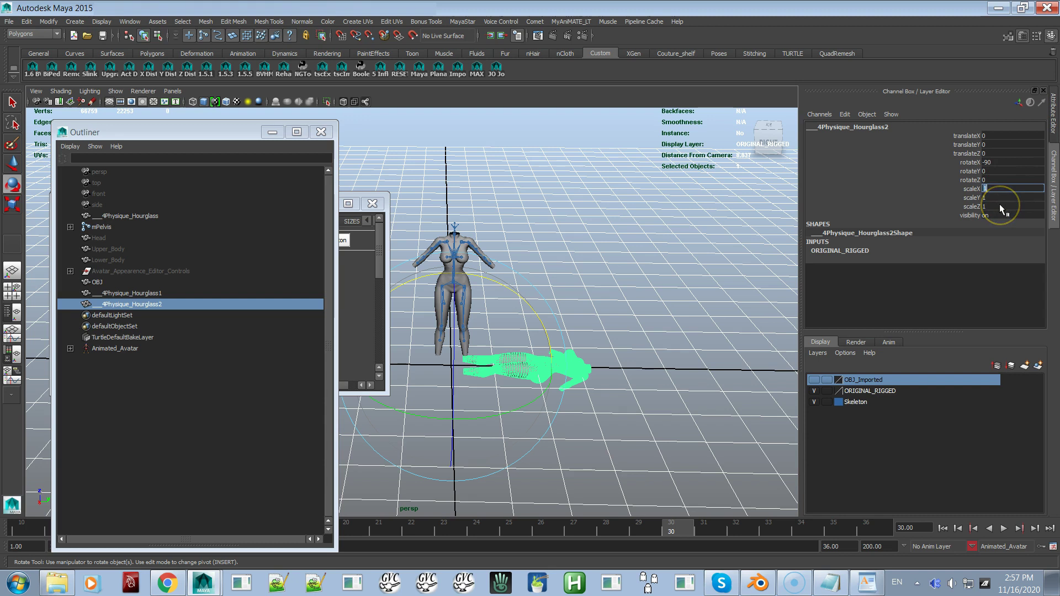
pyautogui.keyDown('shift'); pyautogui.click(1001, 207); pyautogui.keyUp('shift')
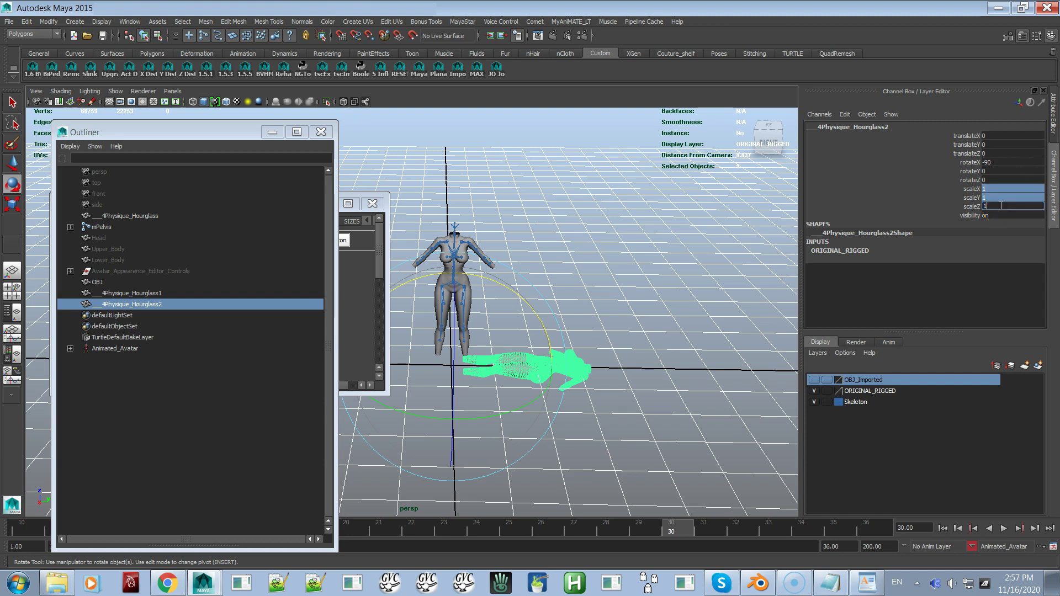
pyautogui.write('100')
pyautogui.press('Return')
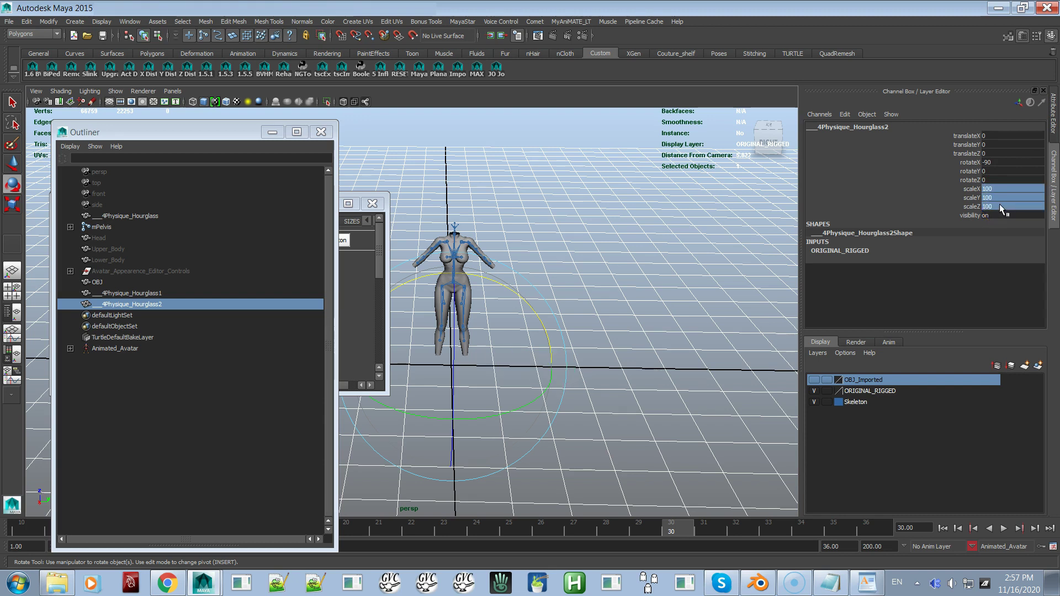
# Select the Hourglass1 mesh and set its Visibility to 0 to hide it.
pyautogui.press('f')
pyautogui.keyDown('alt'); pyautogui.moveTo(636, 334); pyautogui.dragTo(500, 315); pyautogui.keyUp('alt')
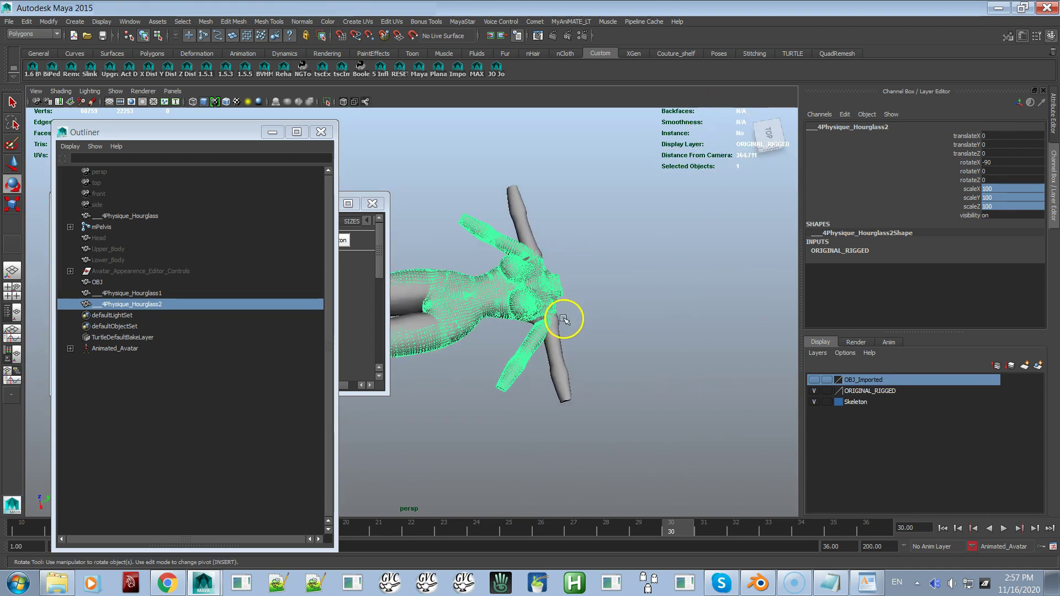
pyautogui.keyDown('alt'); pyautogui.moveTo(599, 348); pyautogui.dragTo(624, 414); pyautogui.keyUp('alt')
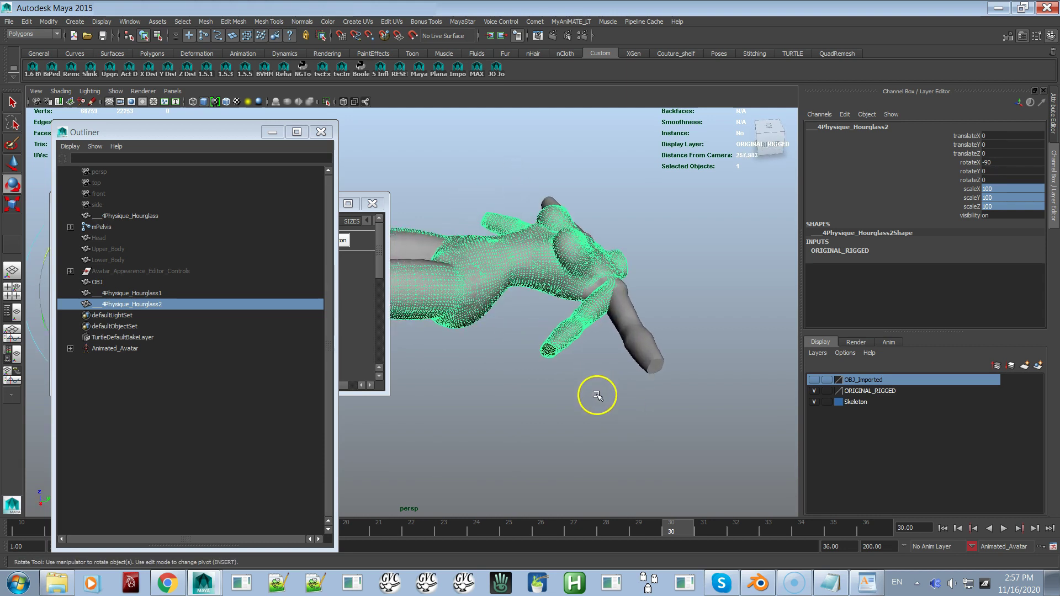
pyautogui.click(631, 338)
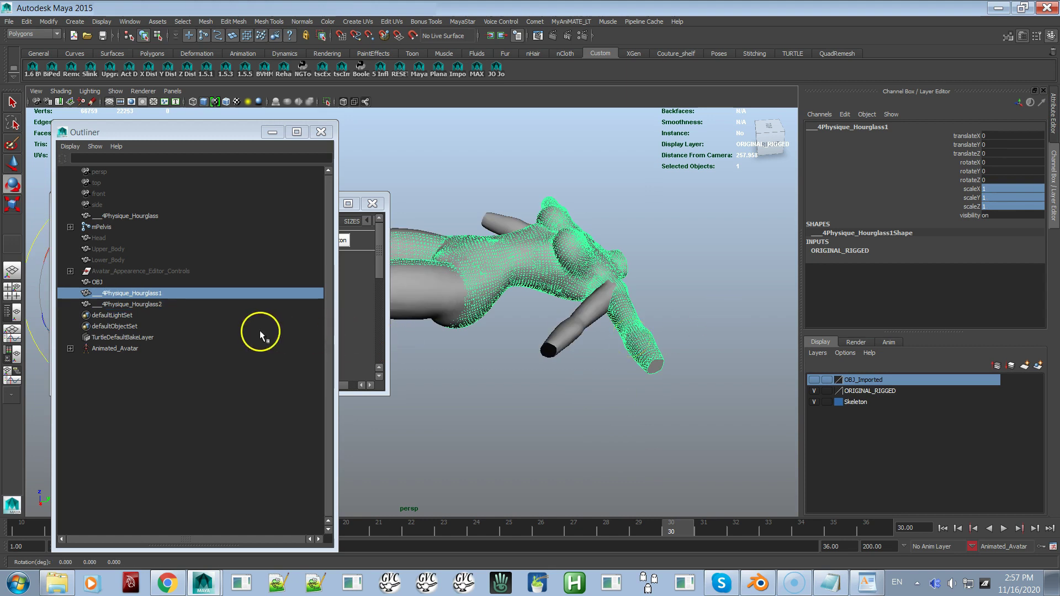
pyautogui.click(992, 216)
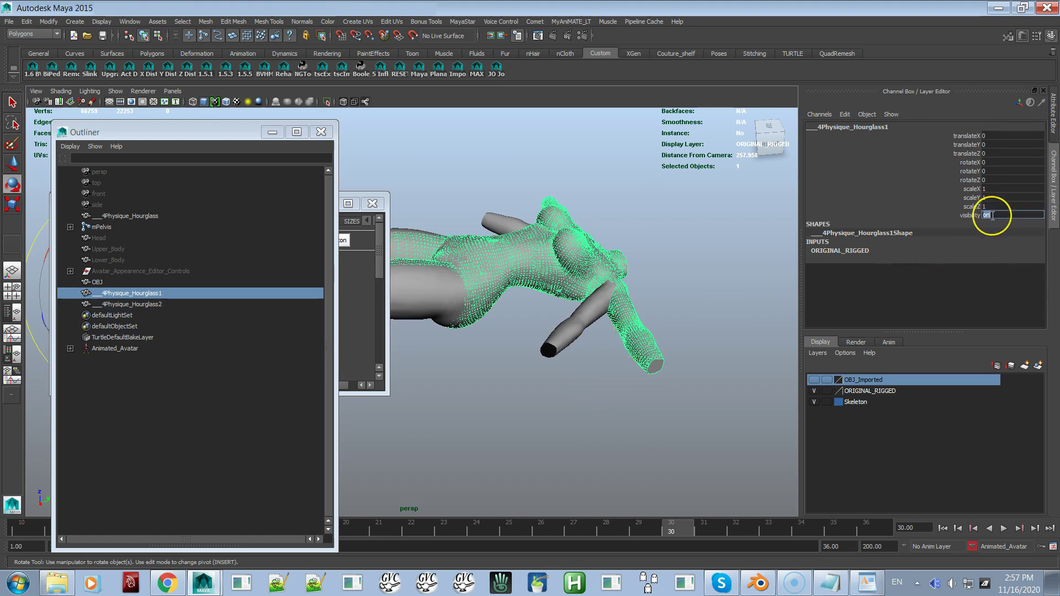
pyautogui.write('0')
pyautogui.press('Return')
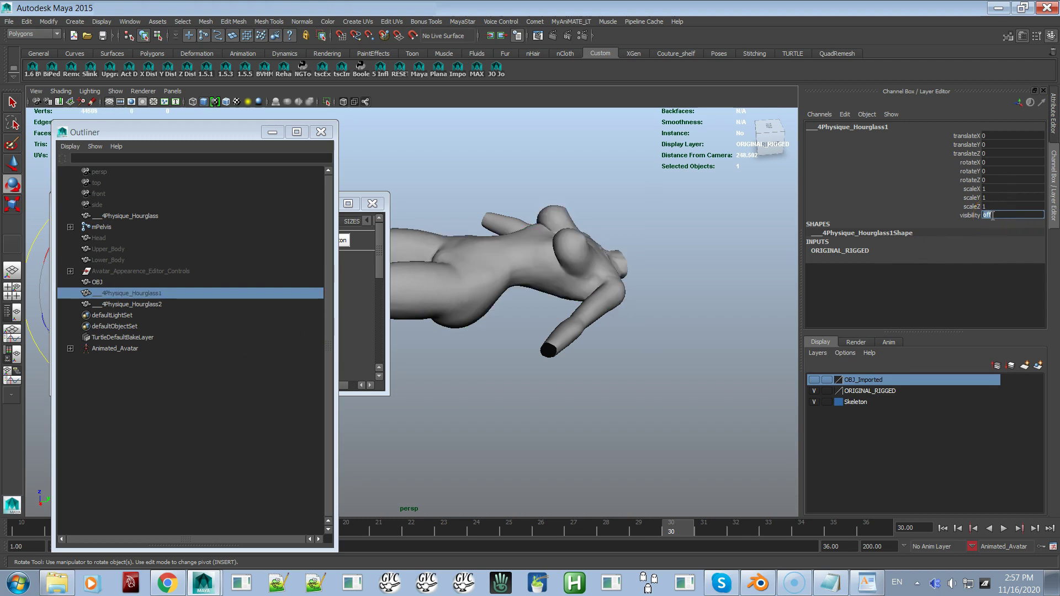
# Select Hourglass2 in the Outliner and zoom in toward the arm's open end.
pyautogui.click(146, 304)
pyautogui.keyDown('alt'); pyautogui.moveTo(496, 317); pyautogui.dragTo(524, 481, button='right'); pyautogui.keyUp('alt')
pyautogui.keyDown('alt'); pyautogui.moveTo(620, 360); pyautogui.dragTo(687, 350, button='right'); pyautogui.keyUp('alt')
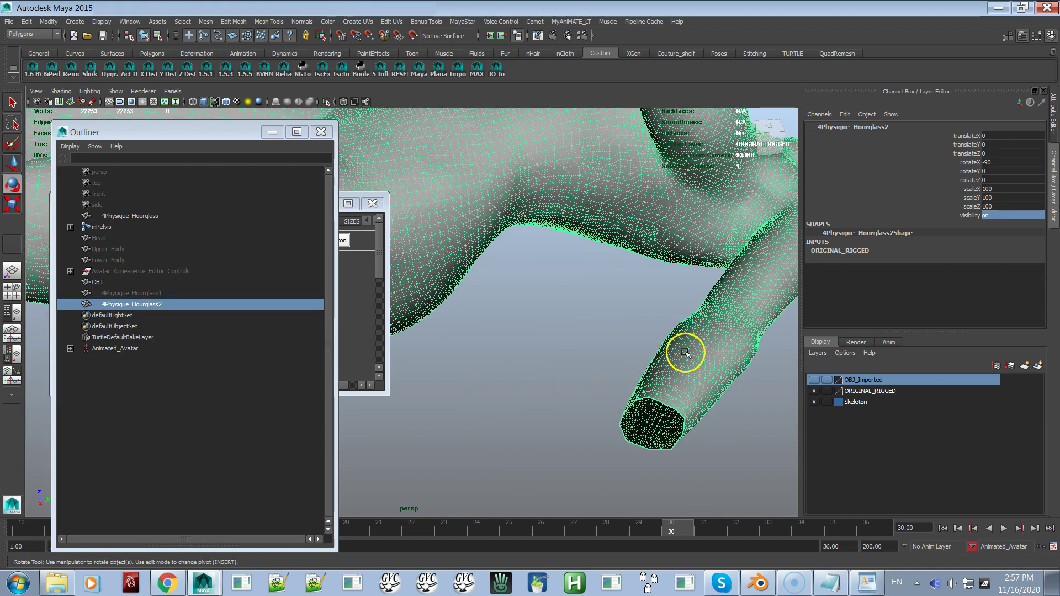
# Switch the body to Edge selection mode and pick an edge at the wrist opening.
pyautogui.rightClick(685, 351)
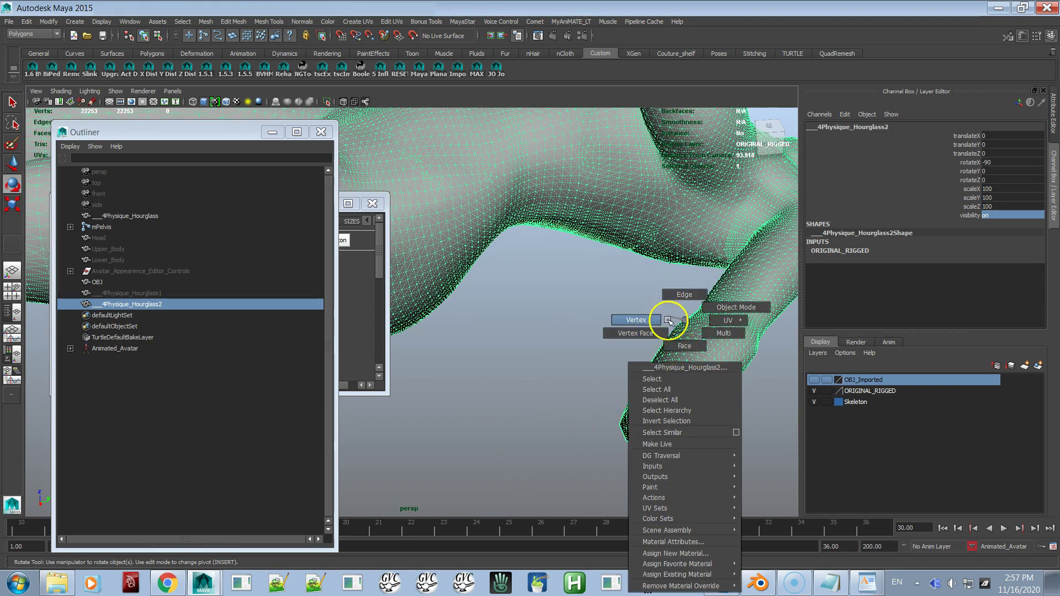
pyautogui.click(679, 294)
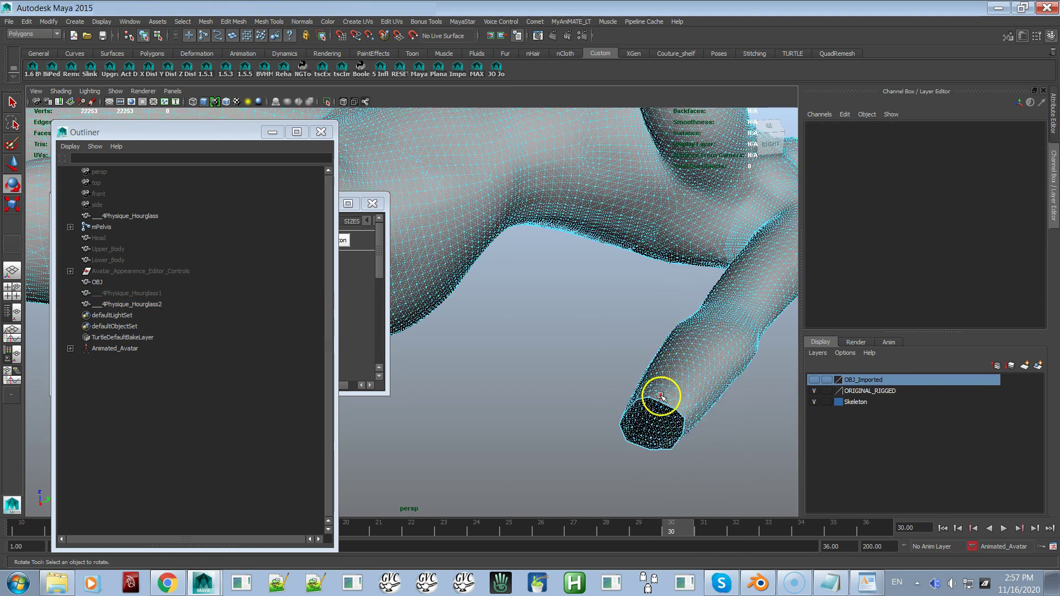
pyautogui.keyDown('alt'); pyautogui.moveTo(655, 400); pyautogui.dragTo(632, 420, button='right'); pyautogui.keyUp('alt')
pyautogui.keyDown('alt'); pyautogui.moveTo(632, 420); pyautogui.dragTo(588, 413); pyautogui.keyUp('alt')
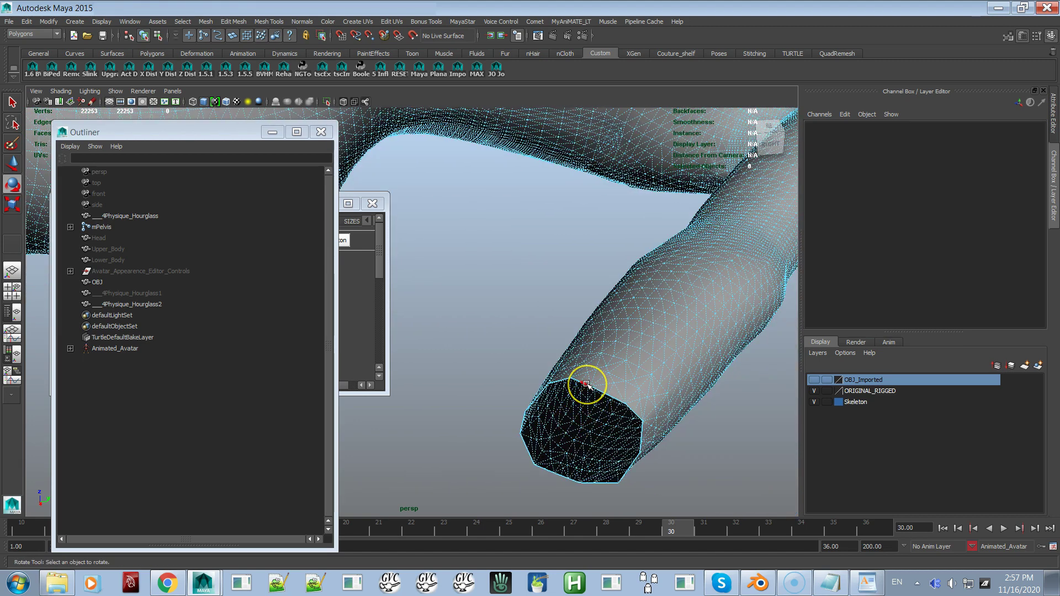
pyautogui.click(586, 385)
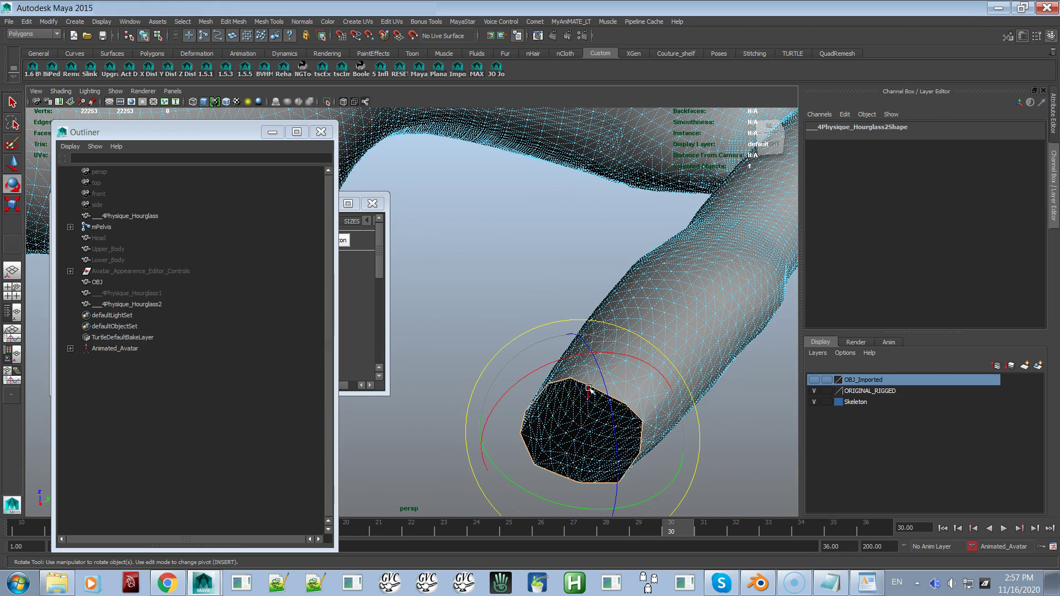
pyautogui.press('q')
# Select the leg's open border edge loop and cap it with Mesh > Fill Hole.
pyautogui.keyDown('alt'); pyautogui.moveTo(627, 379); pyautogui.dragTo(419, 350, button='right'); pyautogui.keyUp('alt')
pyautogui.keyDown('alt'); pyautogui.moveTo(697, 352); pyautogui.dragTo(648, 428, button='right'); pyautogui.keyUp('alt')
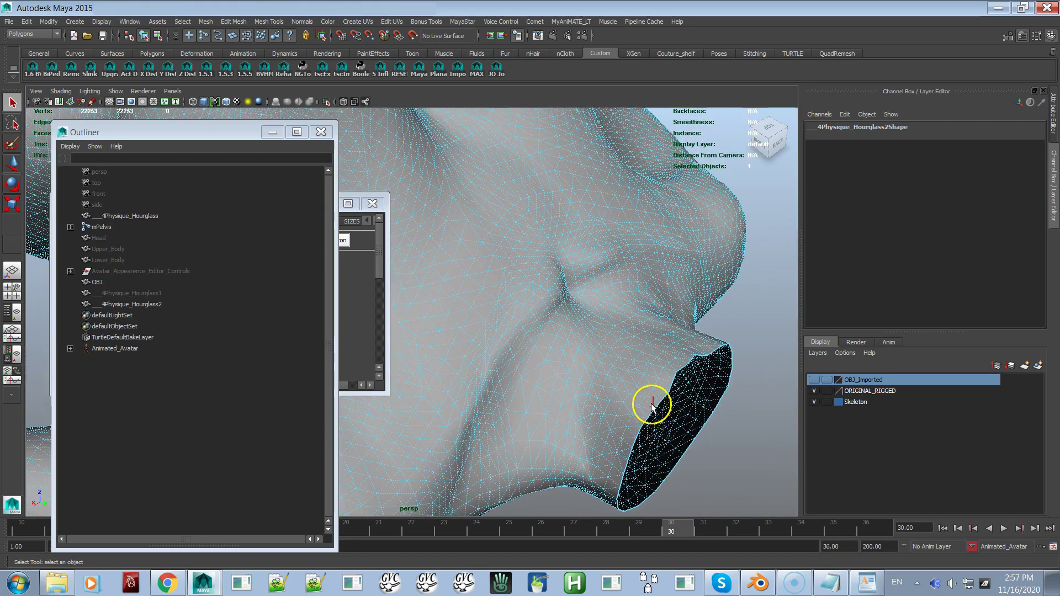
pyautogui.keyDown('alt'); pyautogui.moveTo(665, 409); pyautogui.dragTo(525, 289); pyautogui.keyUp('alt')
pyautogui.keyDown('alt'); pyautogui.moveTo(759, 333); pyautogui.dragTo(607, 478); pyautogui.keyUp('alt')
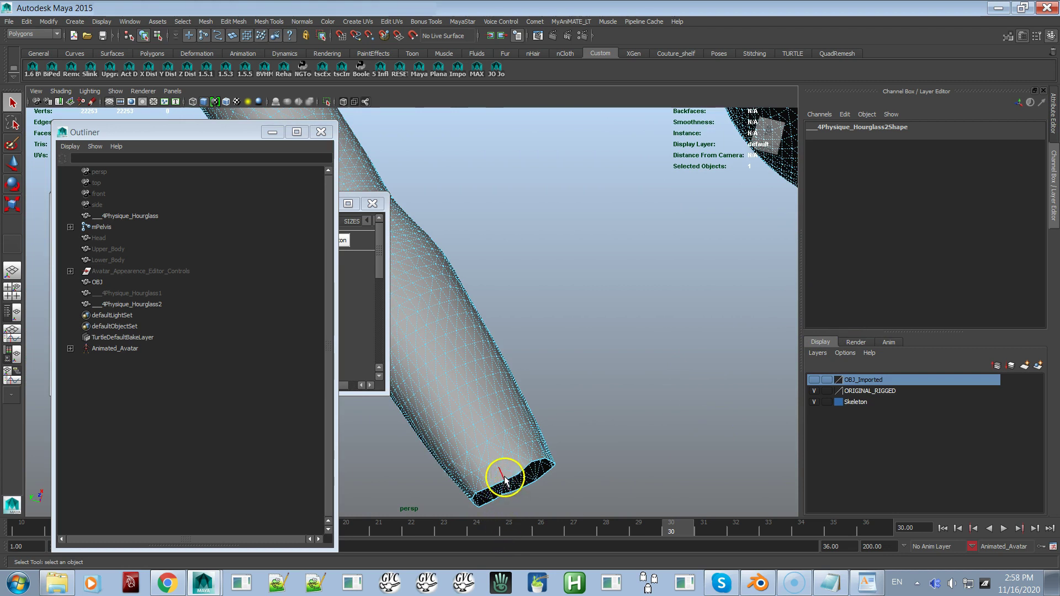
pyautogui.keyDown('alt'); pyautogui.moveTo(518, 489); pyautogui.dragTo(538, 382); pyautogui.keyUp('alt')
pyautogui.keyDown('alt'); pyautogui.moveTo(540, 422); pyautogui.dragTo(516, 278); pyautogui.keyUp('alt')
pyautogui.keyDown('alt'); pyautogui.moveTo(516, 278); pyautogui.dragTo(492, 48, button='middle'); pyautogui.keyUp('alt')
pyautogui.keyDown('alt'); pyautogui.moveTo(597, 301); pyautogui.dragTo(577, 215, button='middle'); pyautogui.keyUp('alt')
pyautogui.keyDown('alt'); pyautogui.moveTo(578, 216); pyautogui.dragTo(611, 409, button='right'); pyautogui.keyUp('alt')
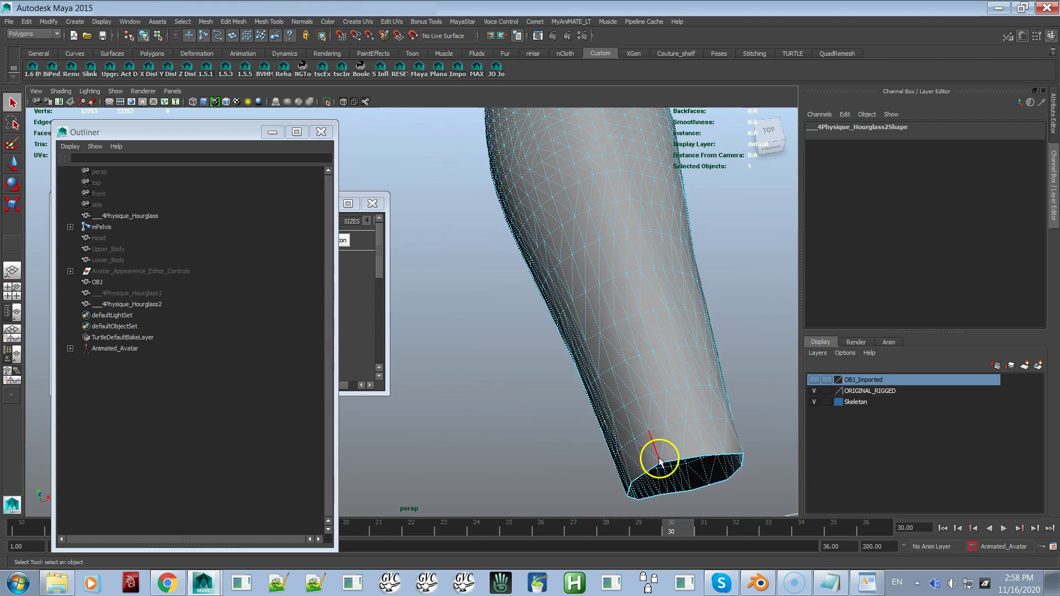
pyautogui.keyDown('alt'); pyautogui.moveTo(674, 464); pyautogui.dragTo(753, 414); pyautogui.keyUp('alt')
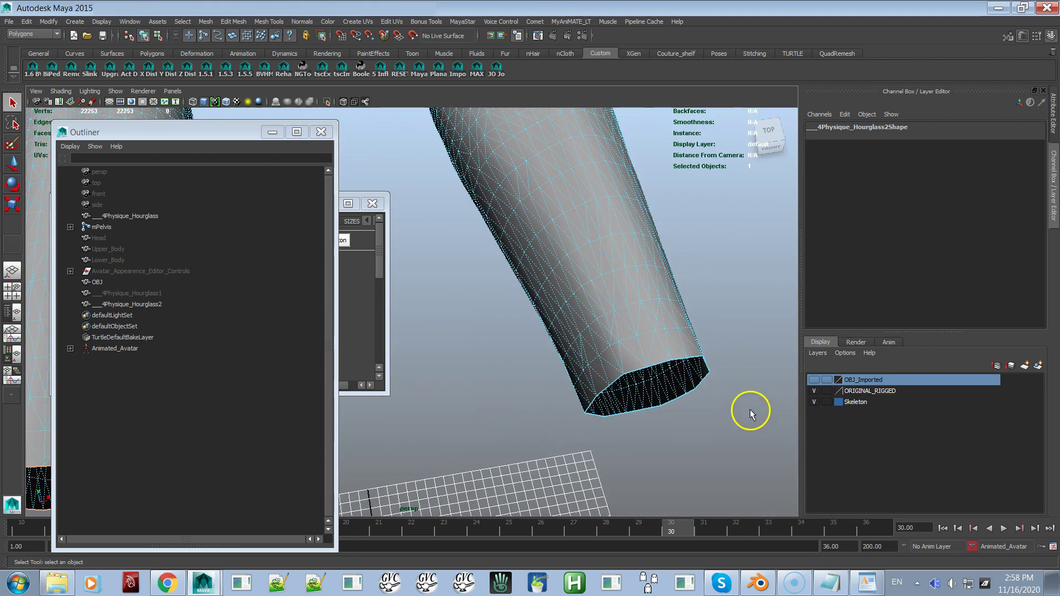
pyautogui.doubleClick(638, 367)
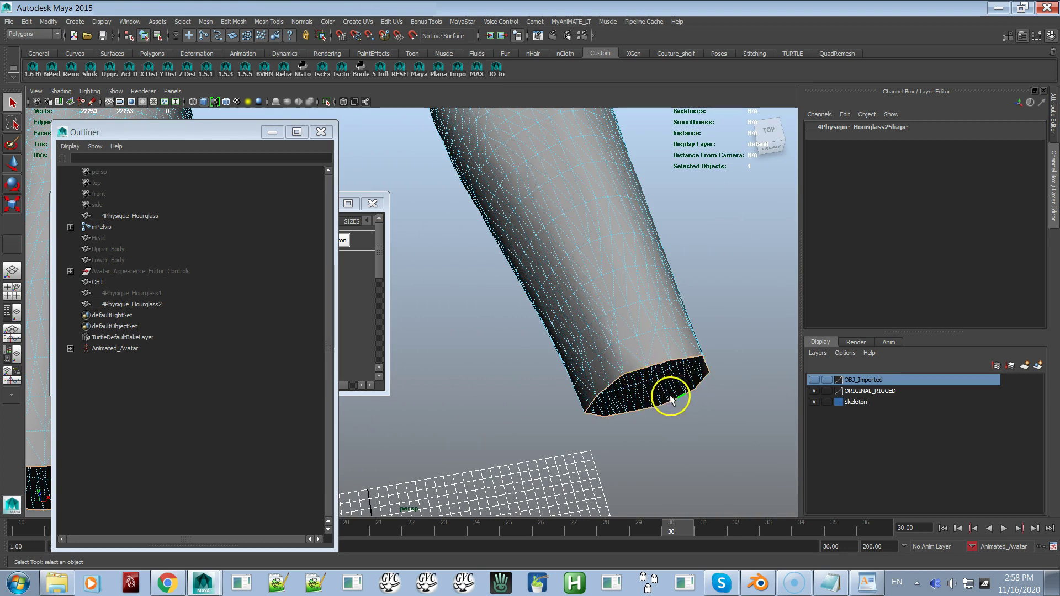
pyautogui.click(204, 21)
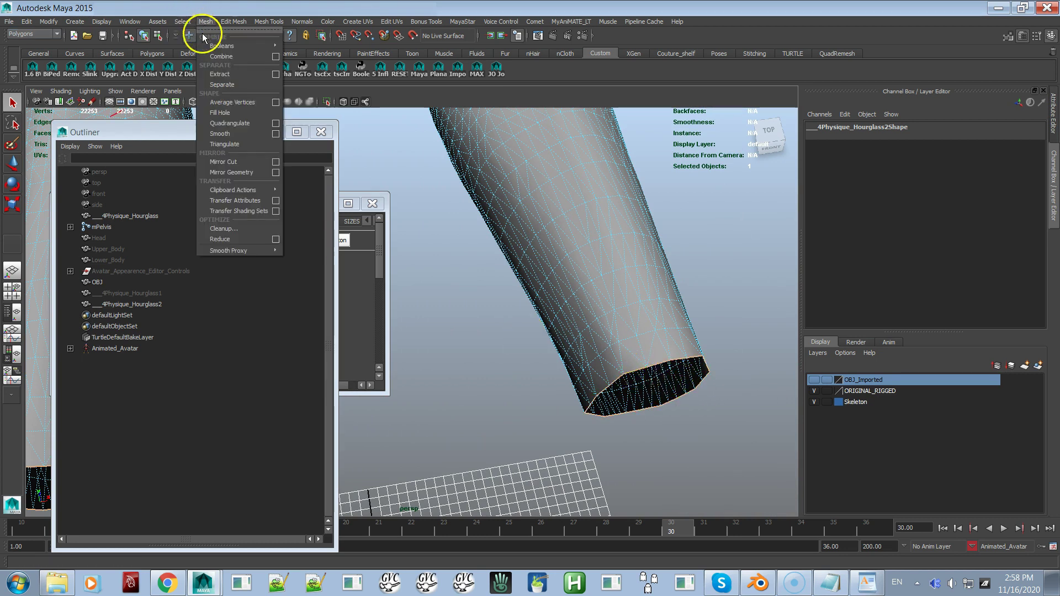
pyautogui.click(220, 113)
# Zoom out to the whole body and reselect Hourglass2 as an object.
pyautogui.keyDown('alt'); pyautogui.moveTo(498, 250); pyautogui.dragTo(331, 107, button='right'); pyautogui.keyUp('alt')
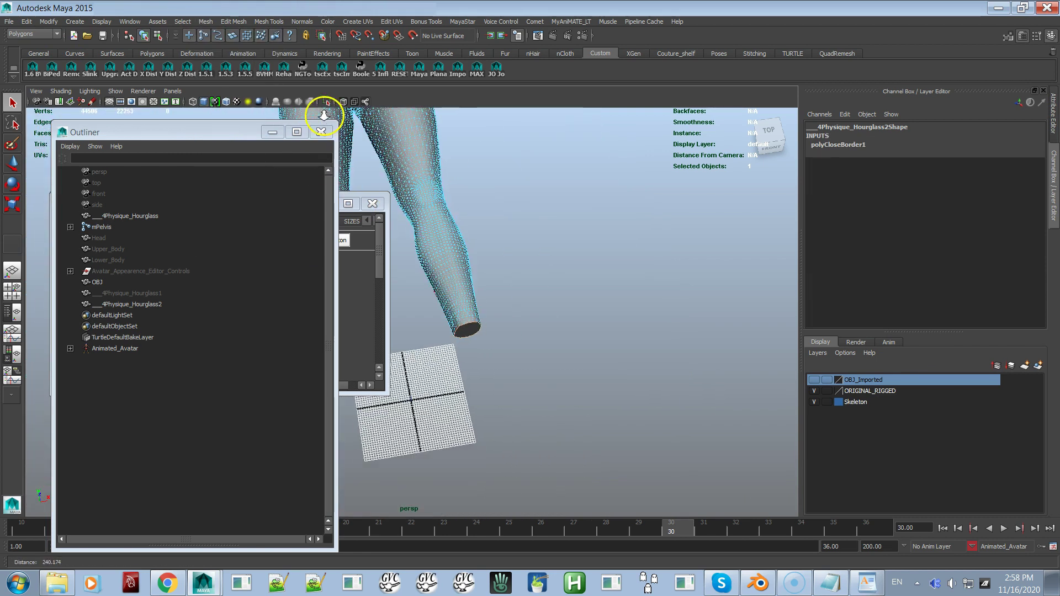
pyautogui.keyDown('alt'); pyautogui.moveTo(473, 170); pyautogui.dragTo(367, 208); pyautogui.keyUp('alt')
pyautogui.keyDown('alt'); pyautogui.moveTo(366, 208); pyautogui.dragTo(558, 203, button='right'); pyautogui.keyUp('alt')
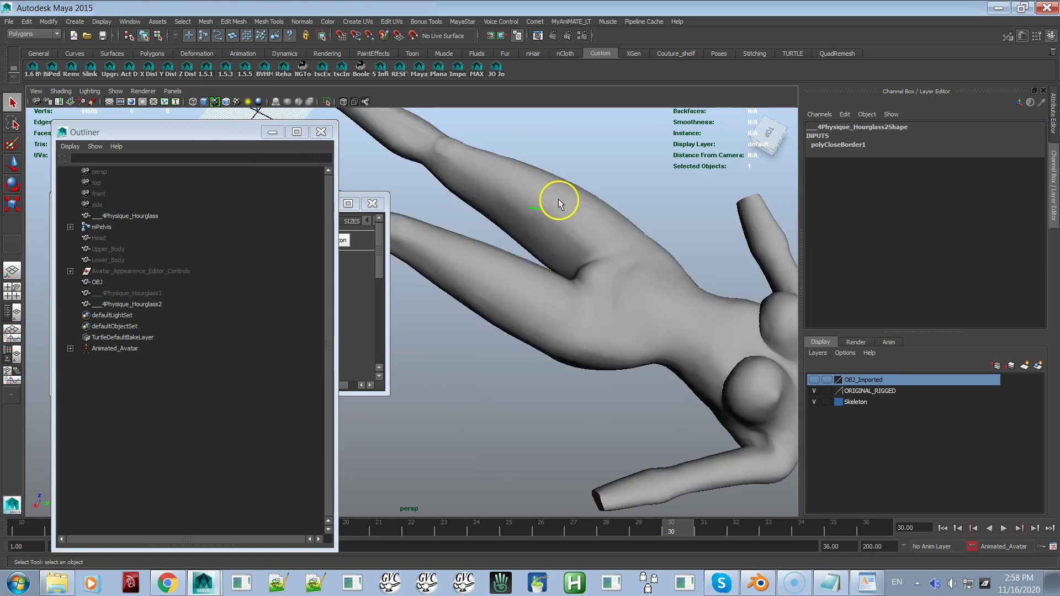
pyautogui.click(558, 202)
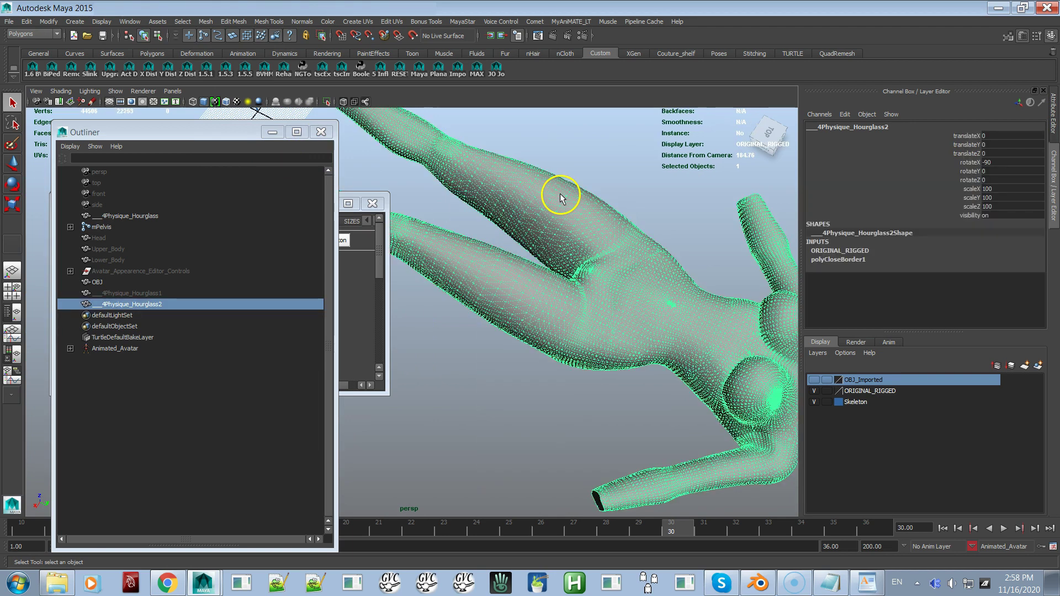
# Export the selected Hourglass2 body over Hourglass A Pose.obj, confirming the replacement.
pyautogui.click(9, 21)
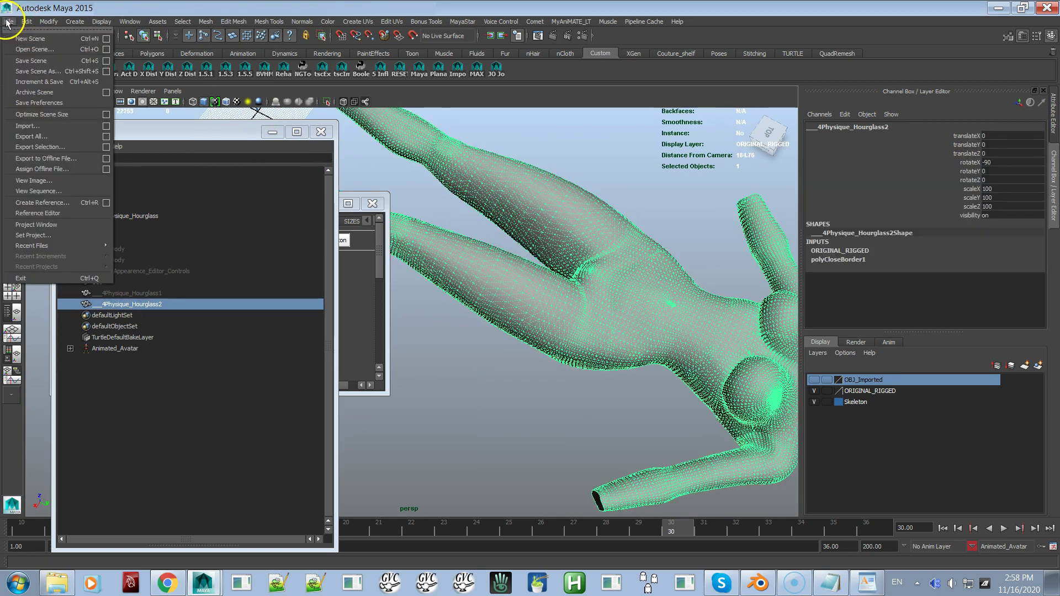
pyautogui.click(39, 148)
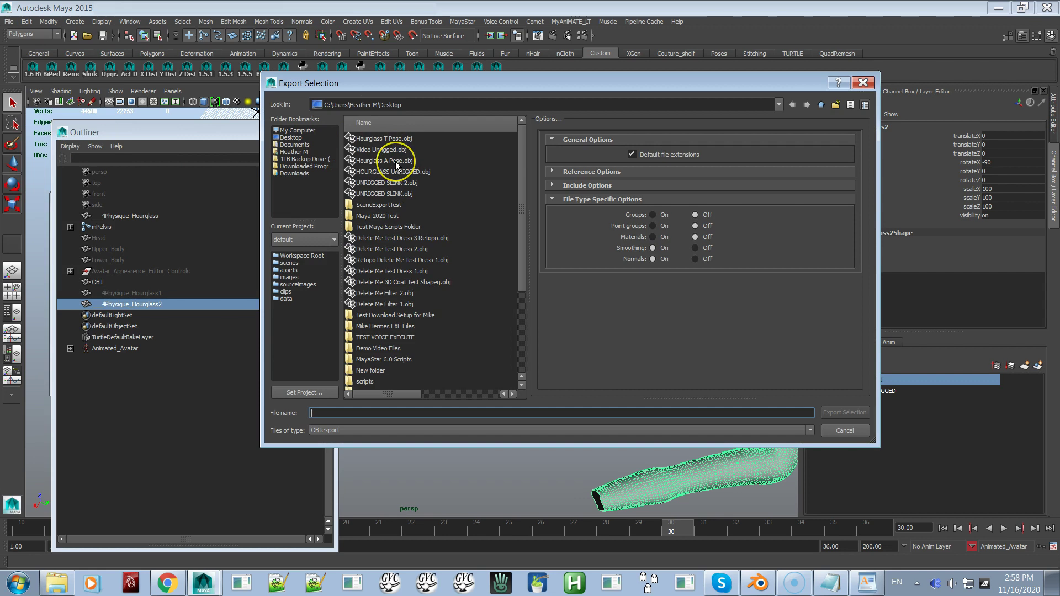
pyautogui.click(396, 162)
pyautogui.click(839, 412)
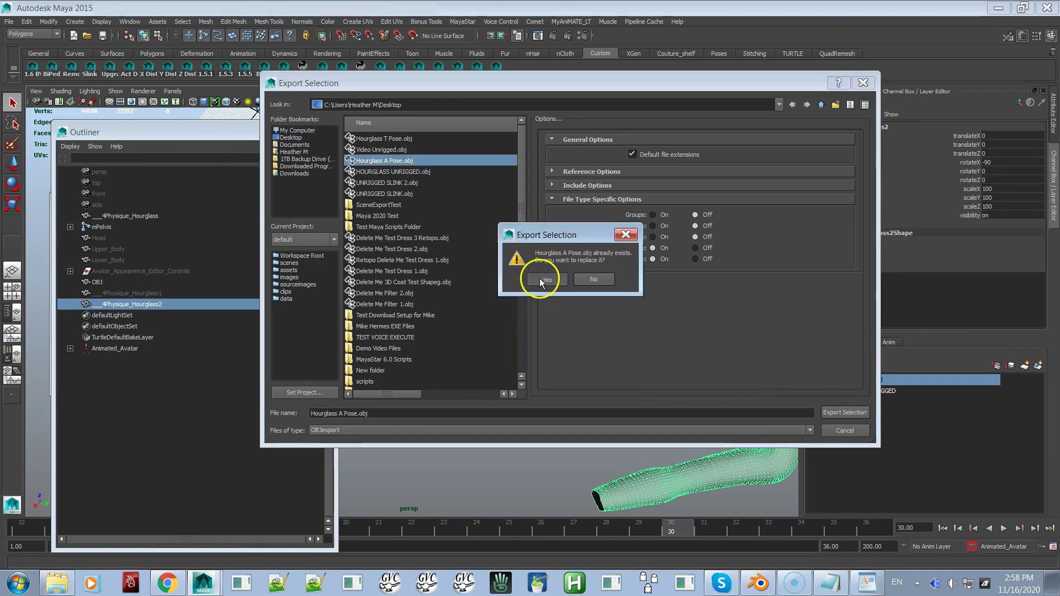
pyautogui.click(539, 278)
pyautogui.moveTo(561, 303)
pyautogui.keyDown('alt'); pyautogui.mouseDown()
pyautogui.moveTo(525, 251)
pyautogui.moveTo(580, 237)
pyautogui.moveTo(591, 280)
pyautogui.moveTo(568, 267)
pyautogui.moveTo(563, 294)
pyautogui.mouseUp(); pyautogui.keyUp('alt')
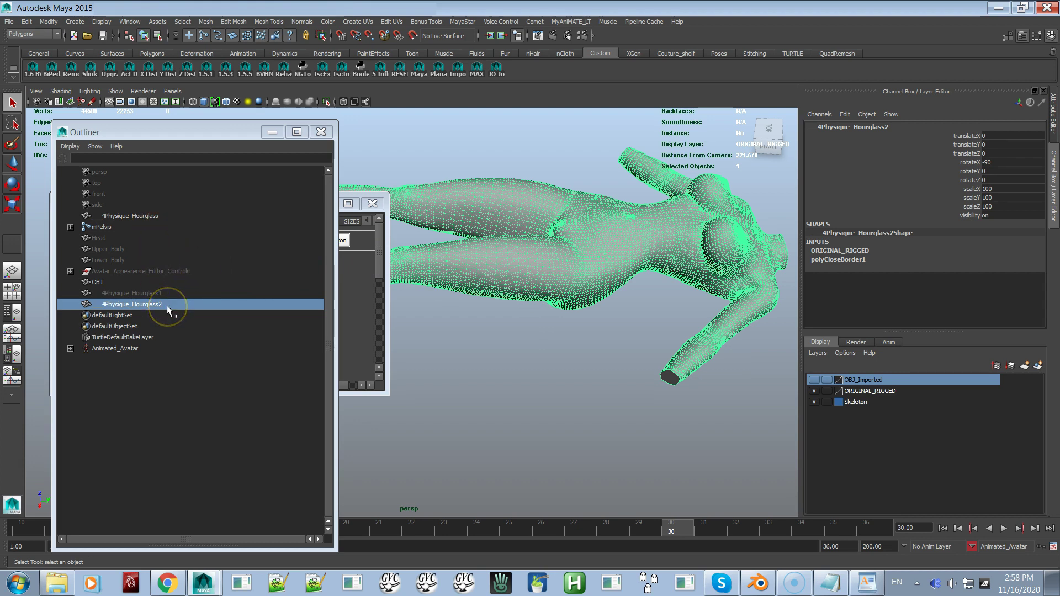
# Select Hourglass1 and set its Visibility back to 1.
pyautogui.click(160, 291)
pyautogui.rightClick(157, 292)
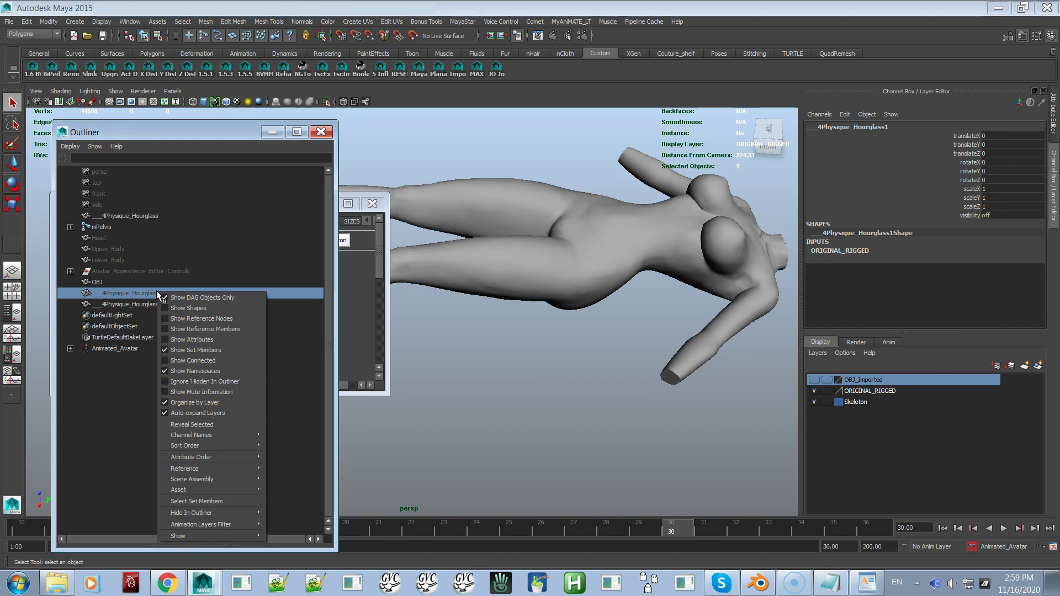
pyautogui.click(150, 291)
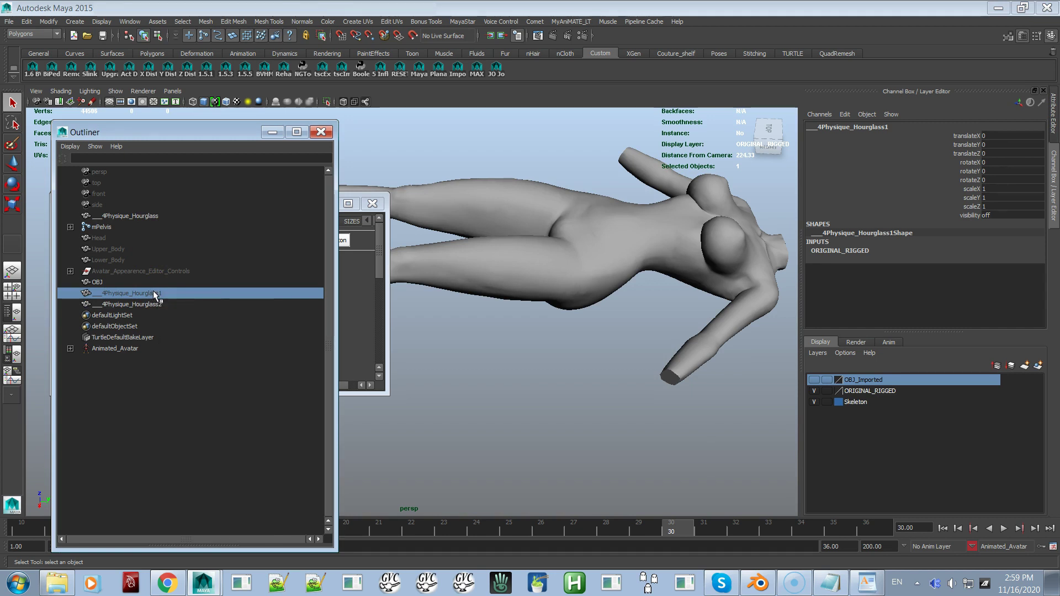
pyautogui.doubleClick(998, 217)
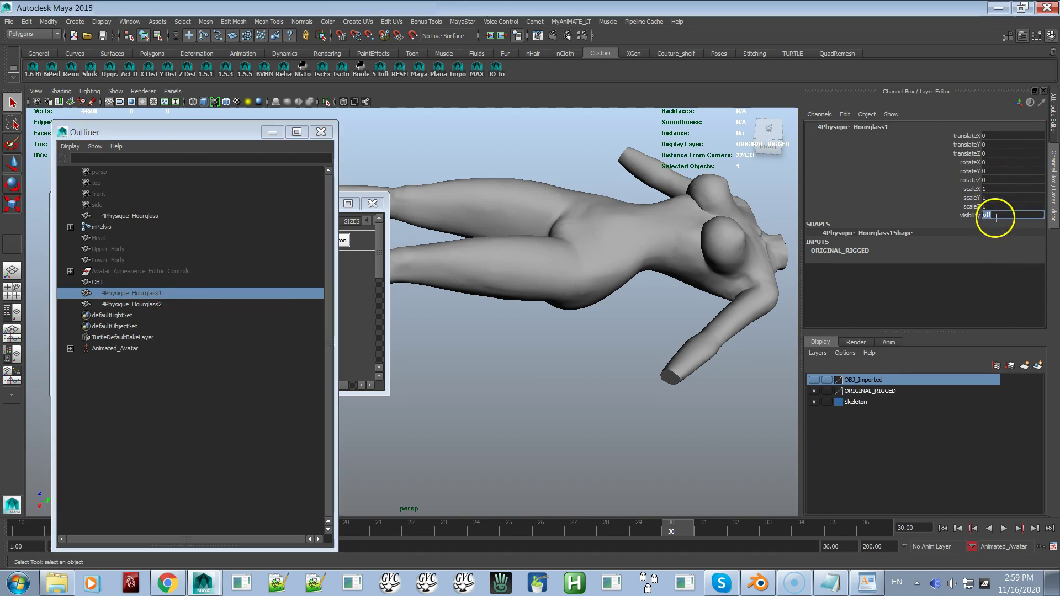
pyautogui.write('1')
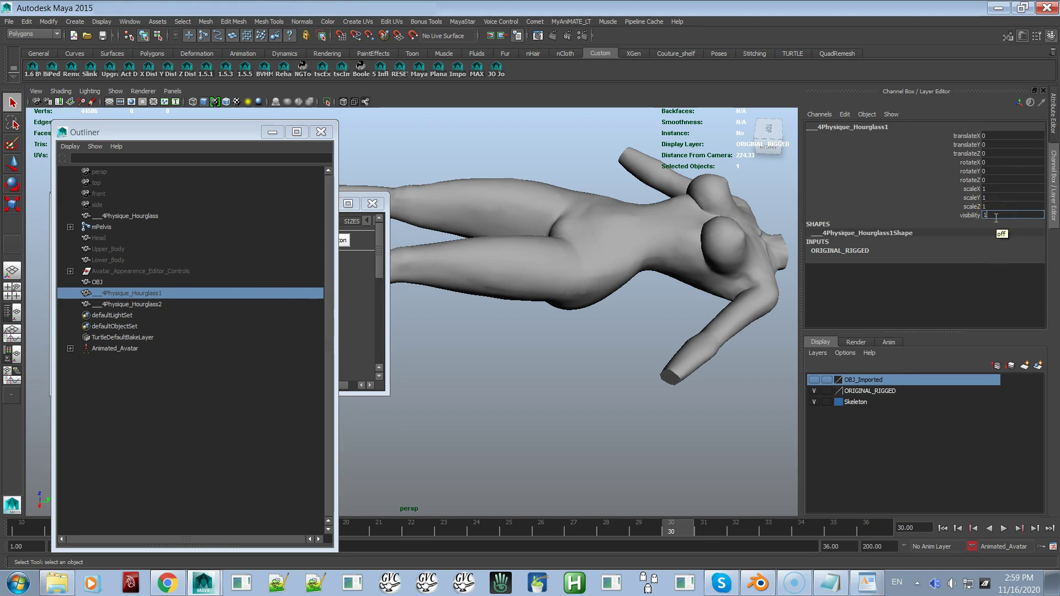
pyautogui.press('Return')
# Select Hourglass1 in the viewport and add Hourglass2 to the selection.
pyautogui.keyDown('alt'); pyautogui.moveTo(687, 329); pyautogui.dragTo(590, 310); pyautogui.keyUp('alt')
pyautogui.click(622, 308)
pyautogui.keyDown('alt'); pyautogui.moveTo(606, 346); pyautogui.dragTo(639, 362); pyautogui.keyUp('alt')
pyautogui.click(657, 343)
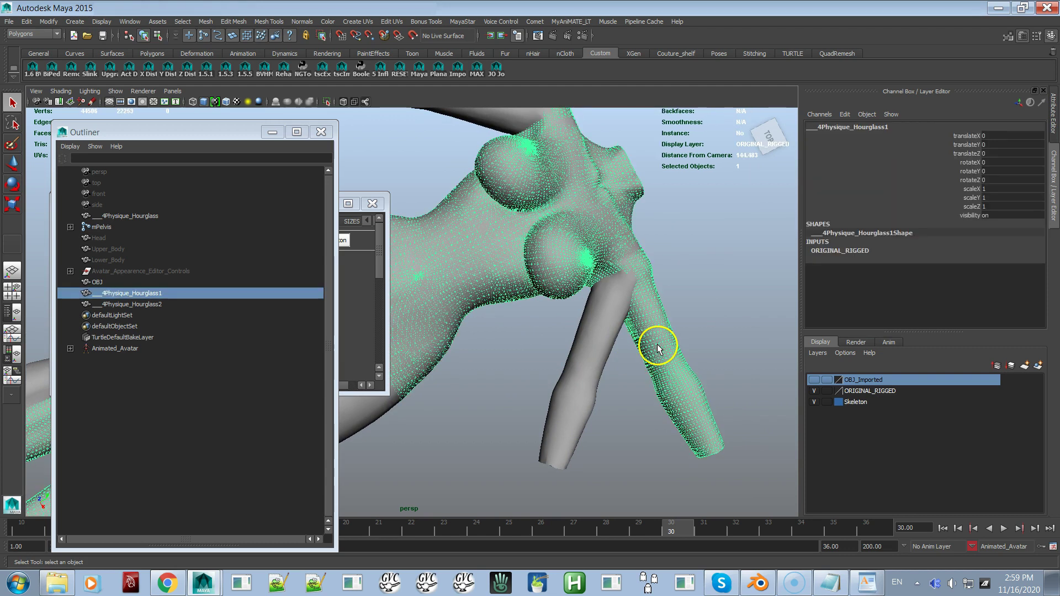
pyautogui.keyDown('shift'); pyautogui.click(571, 414); pyautogui.keyUp('shift')
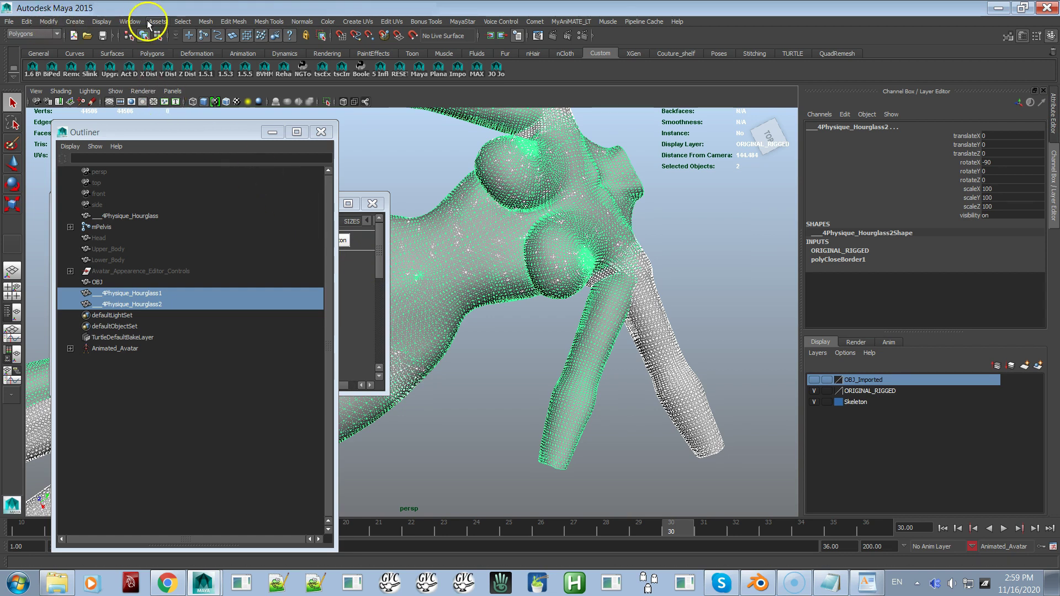
# Switch to the Animation menu set and create a blend shape between the two meshes.
pyautogui.click(47, 33)
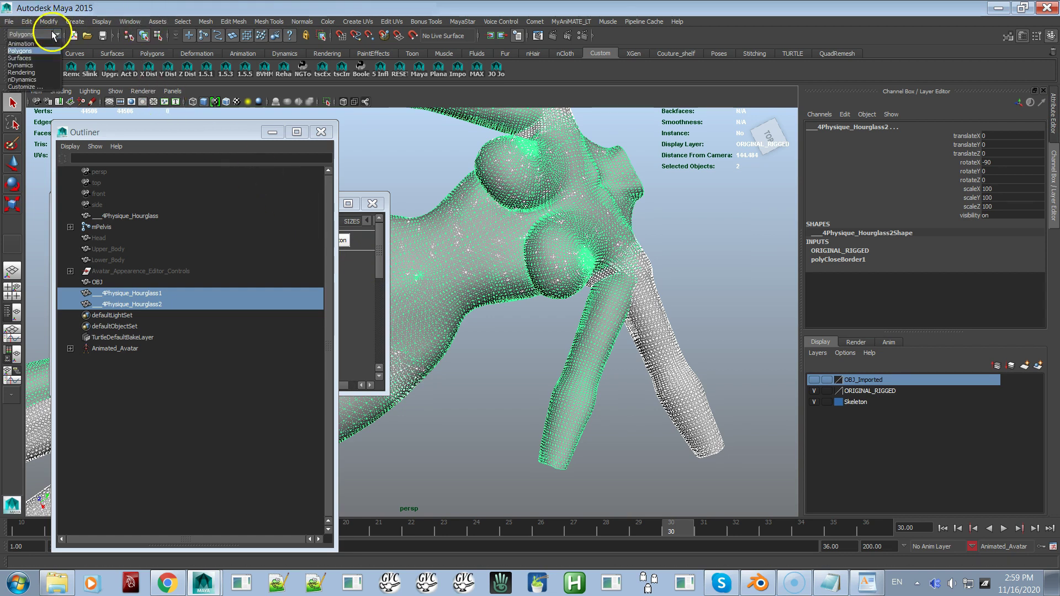
pyautogui.click(22, 43)
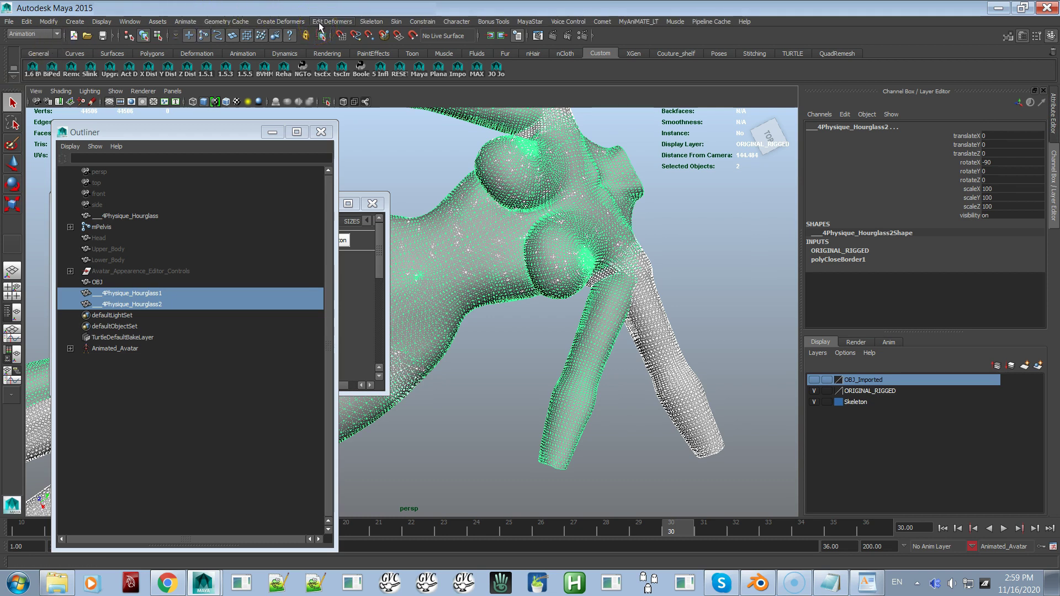
pyautogui.click(299, 23)
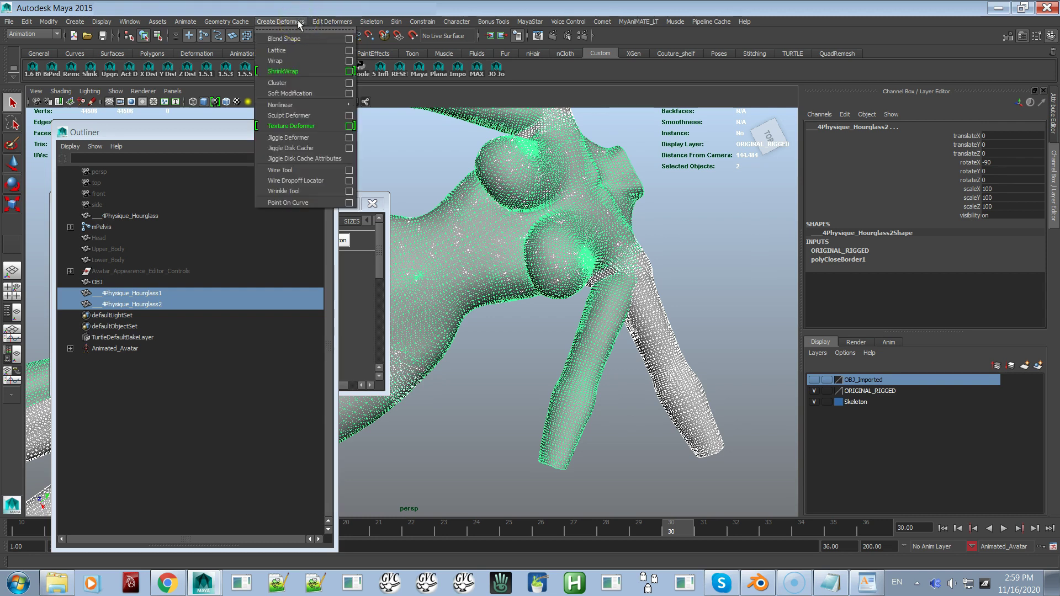
pyautogui.click(349, 38)
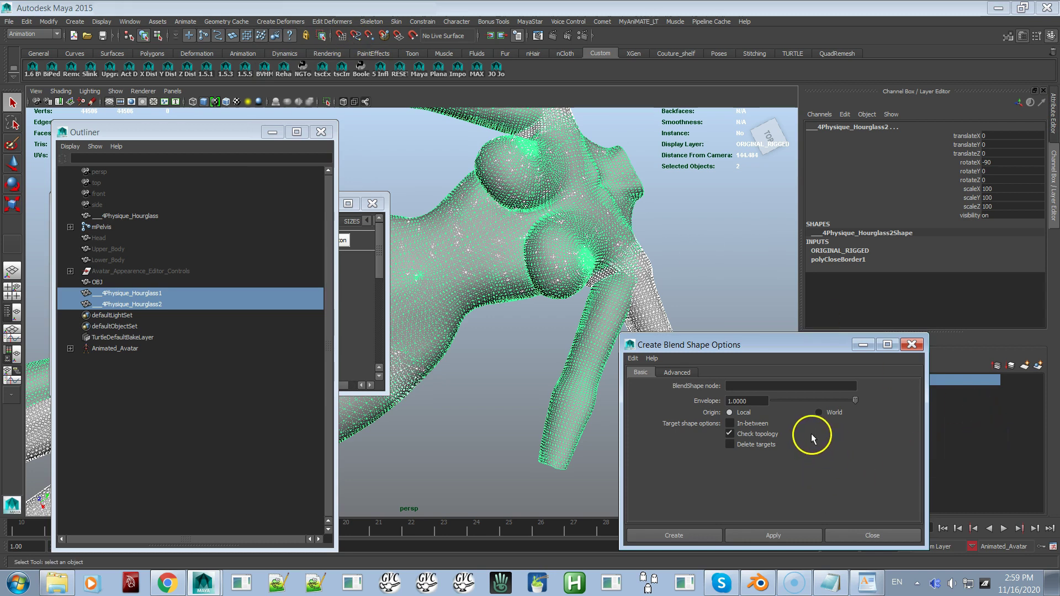
pyautogui.click(694, 535)
# On Hourglass2, set blendShape1's Hourglass1 target weight to 1.
pyautogui.click(628, 446)
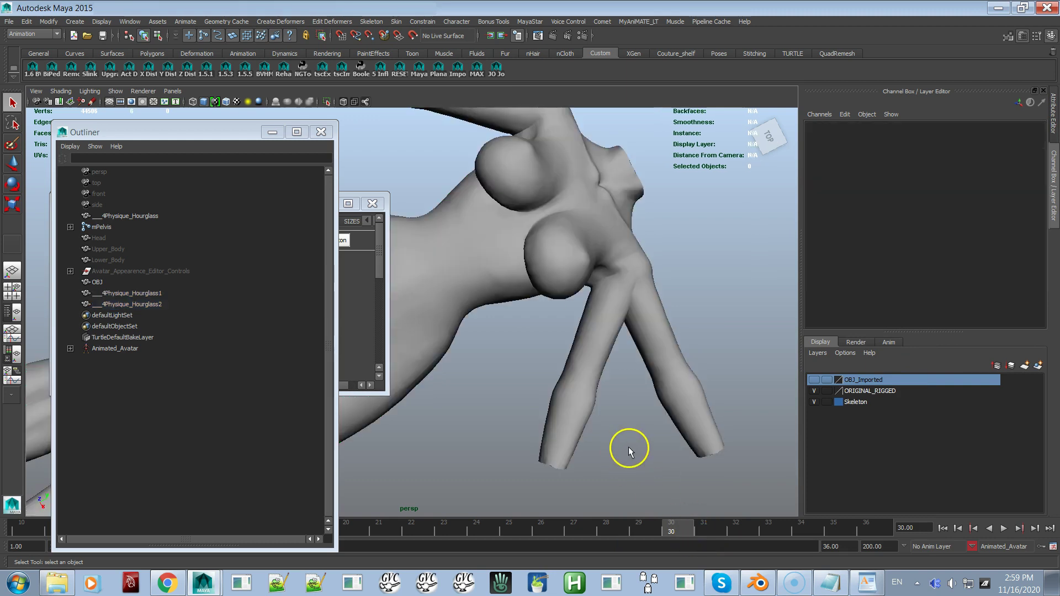
pyautogui.click(592, 351)
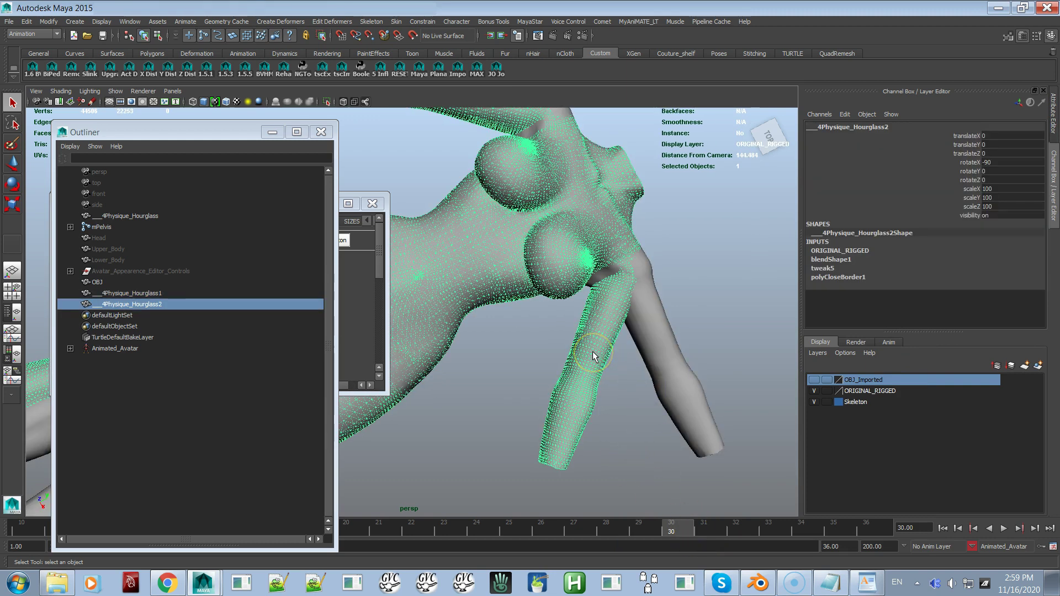
pyautogui.click(834, 260)
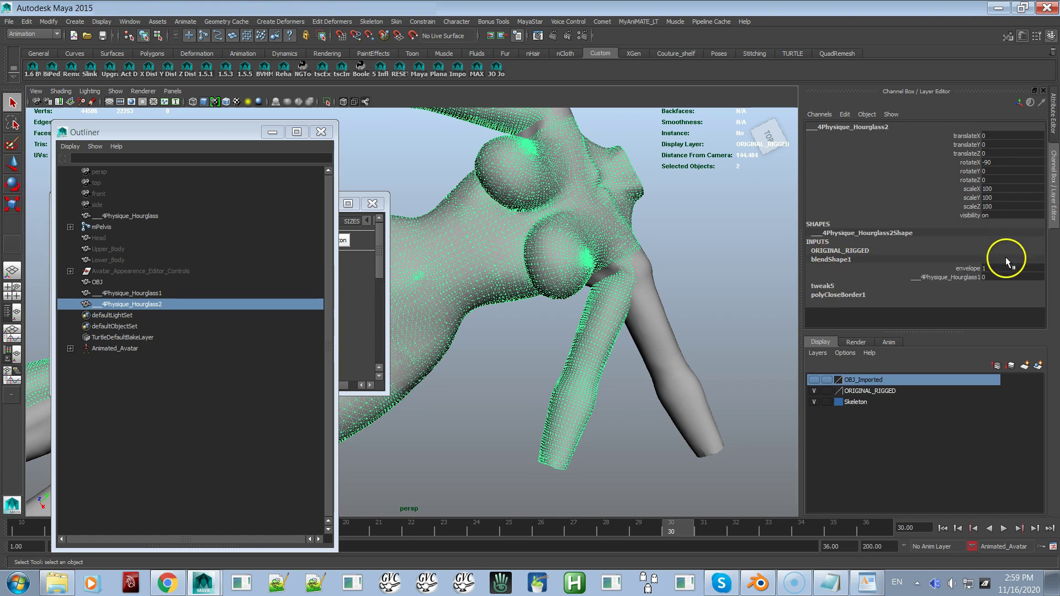
pyautogui.click(994, 278)
pyautogui.write('1')
pyautogui.press('Return')
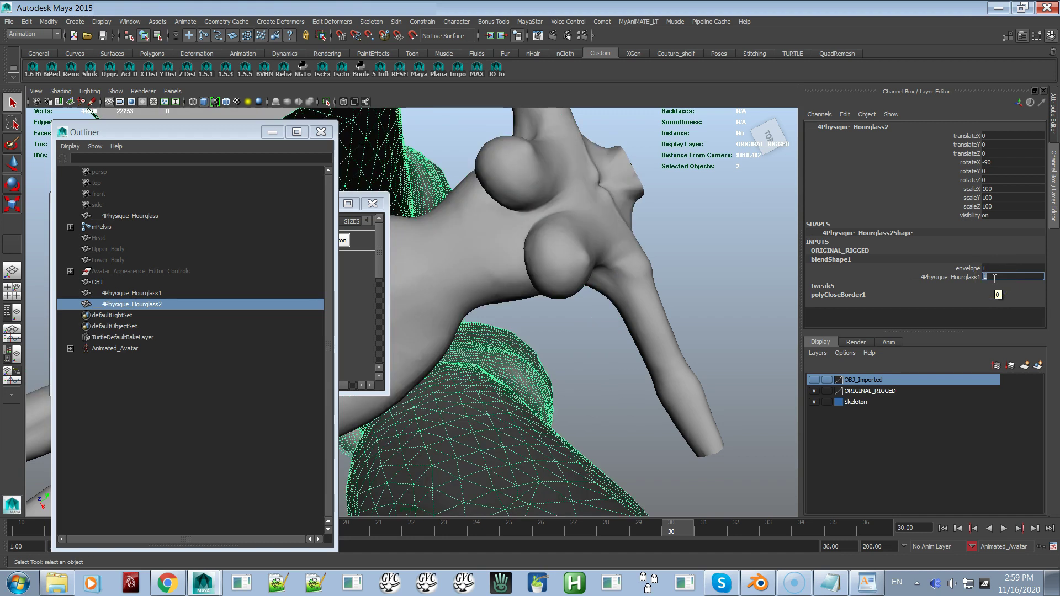
pyautogui.keyDown('alt'); pyautogui.moveTo(750, 331); pyautogui.dragTo(575, 268); pyautogui.keyUp('alt')
pyautogui.scroll(-5, 577, 266)
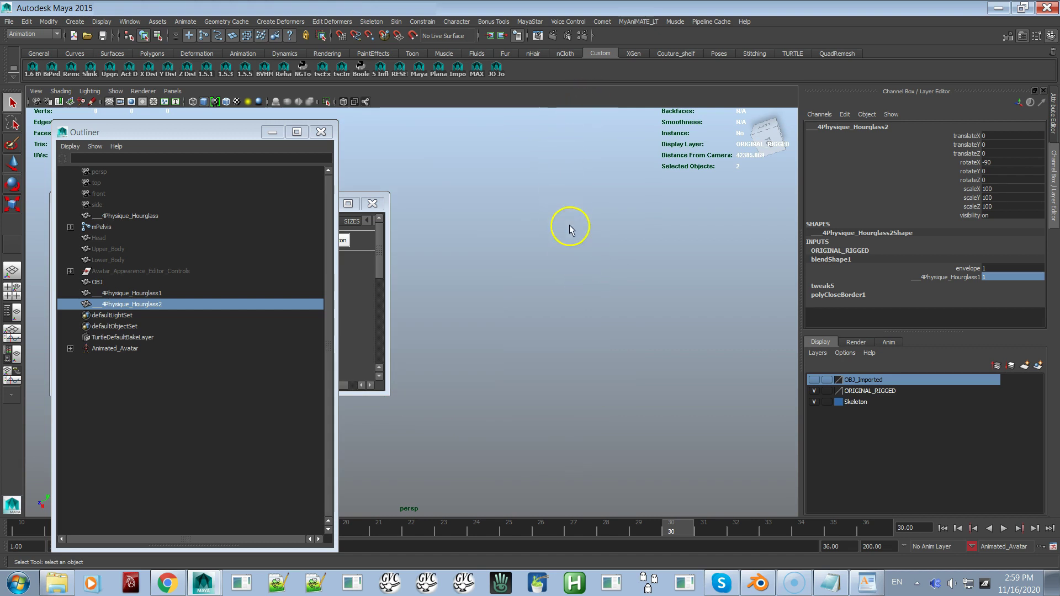
pyautogui.scroll(1, 611, 331)
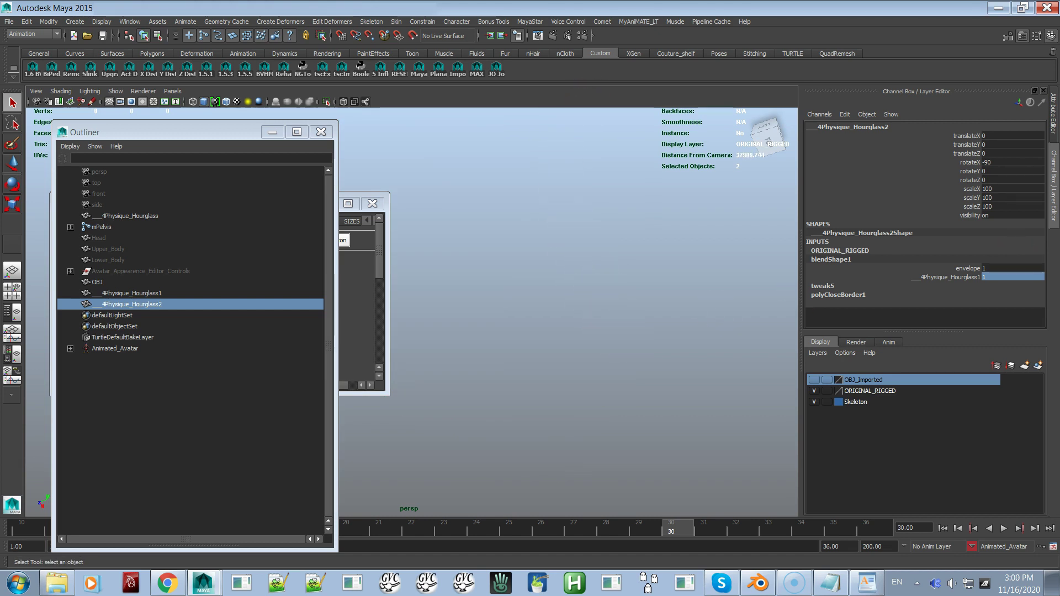
# Return the Hourglass1 target weight to 0, frame Hourglass2 and reselect only Hourglass2.
pyautogui.click(993, 276)
pyautogui.write('0')
pyautogui.click(759, 161)
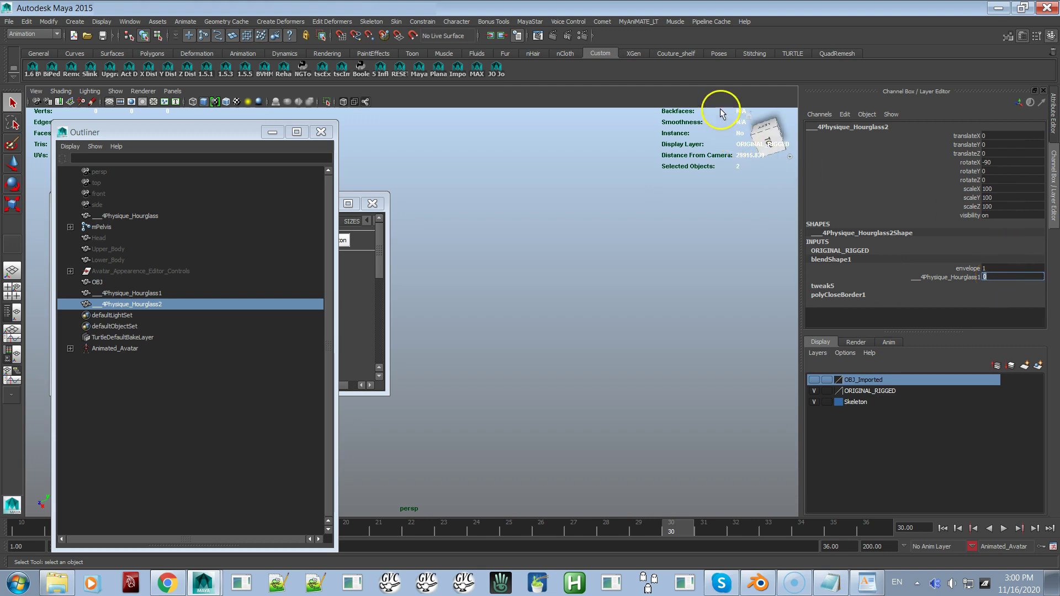
pyautogui.press('f')
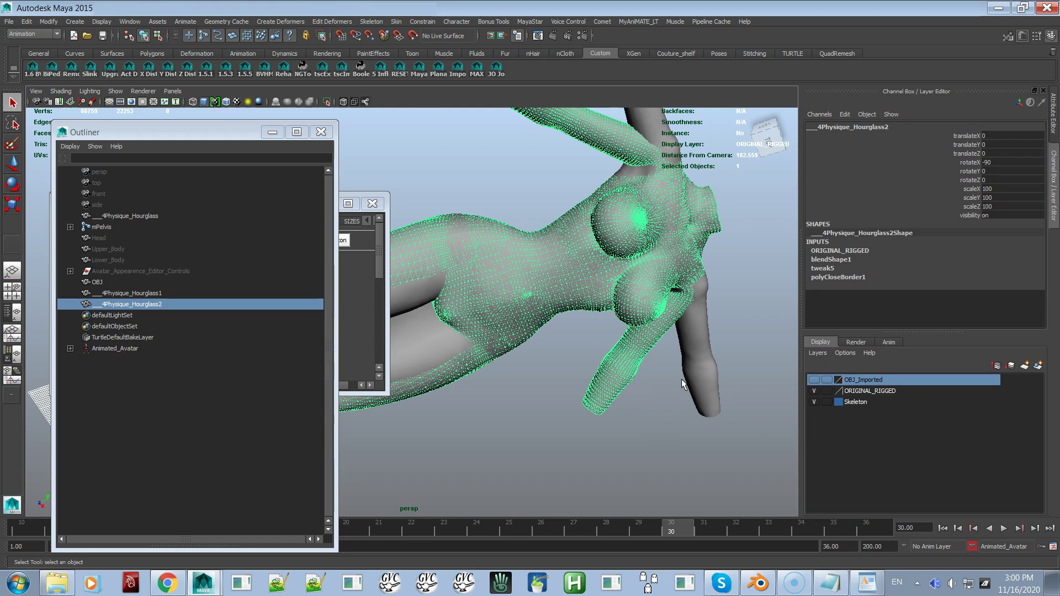
pyautogui.keyDown('shift'); pyautogui.click(683, 384); pyautogui.keyUp('shift')
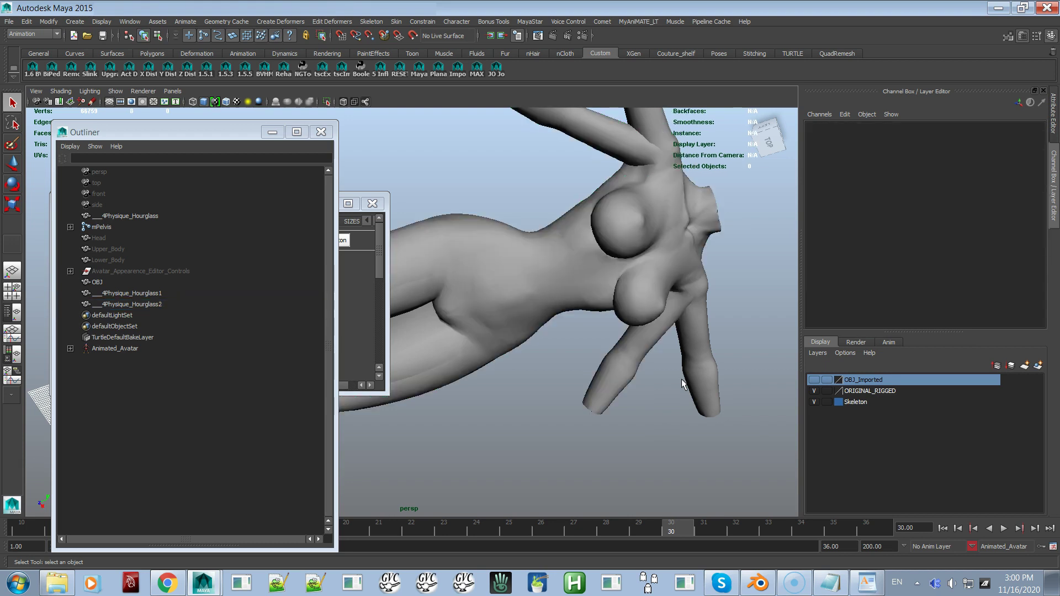
pyautogui.click(590, 359)
pyautogui.click(616, 384)
pyautogui.moveTo(629, 386)
pyautogui.keyDown('alt'); pyautogui.mouseDown()
pyautogui.moveTo(654, 377)
pyautogui.moveTo(625, 335)
pyautogui.mouseUp(); pyautogui.keyUp('alt')
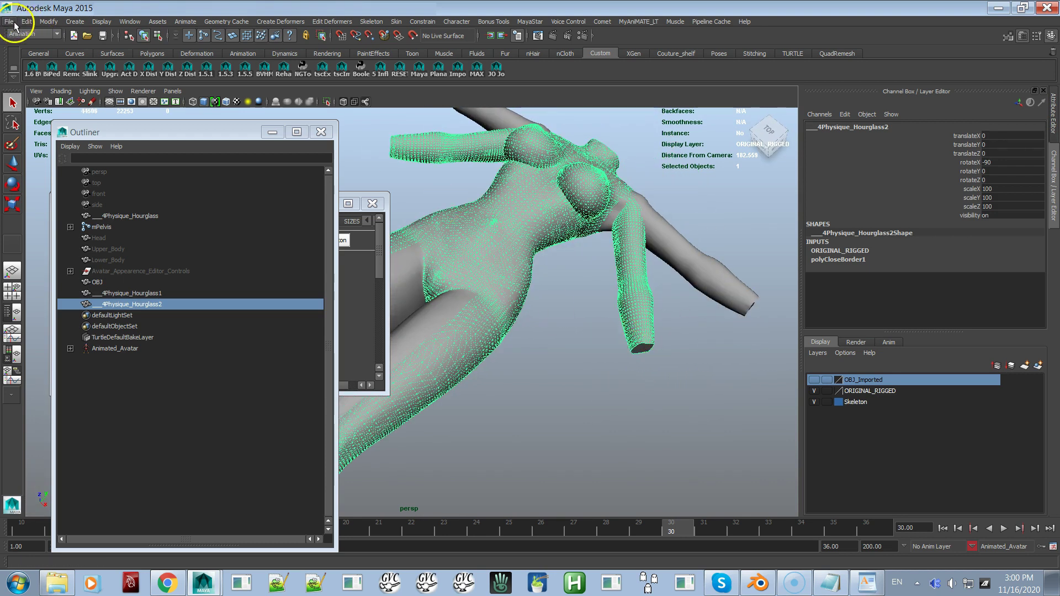
# Freeze the rotation and scale transformations on Hourglass2.
pyautogui.click(44, 24)
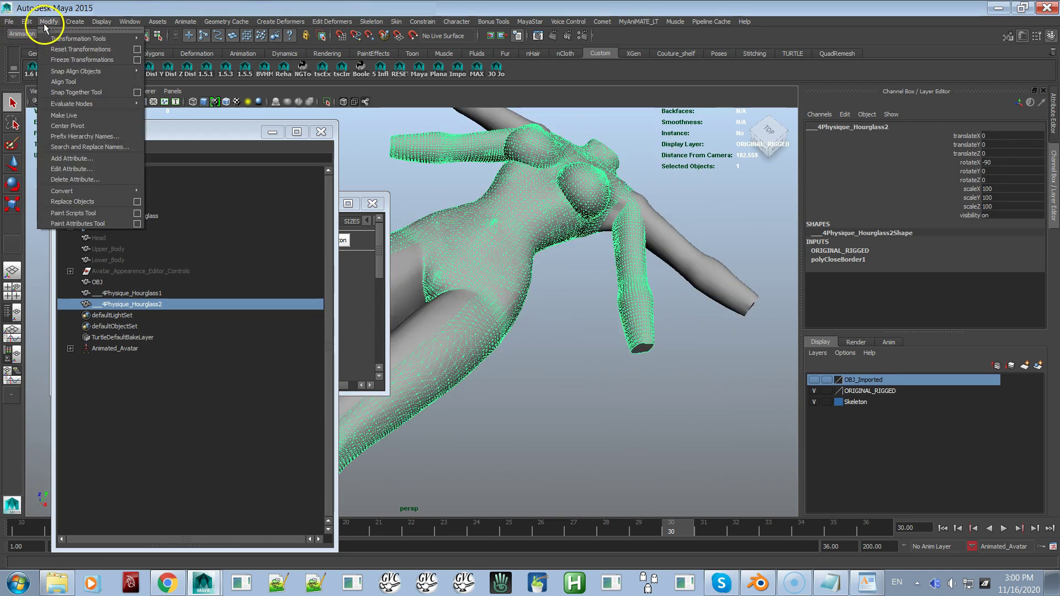
pyautogui.click(64, 58)
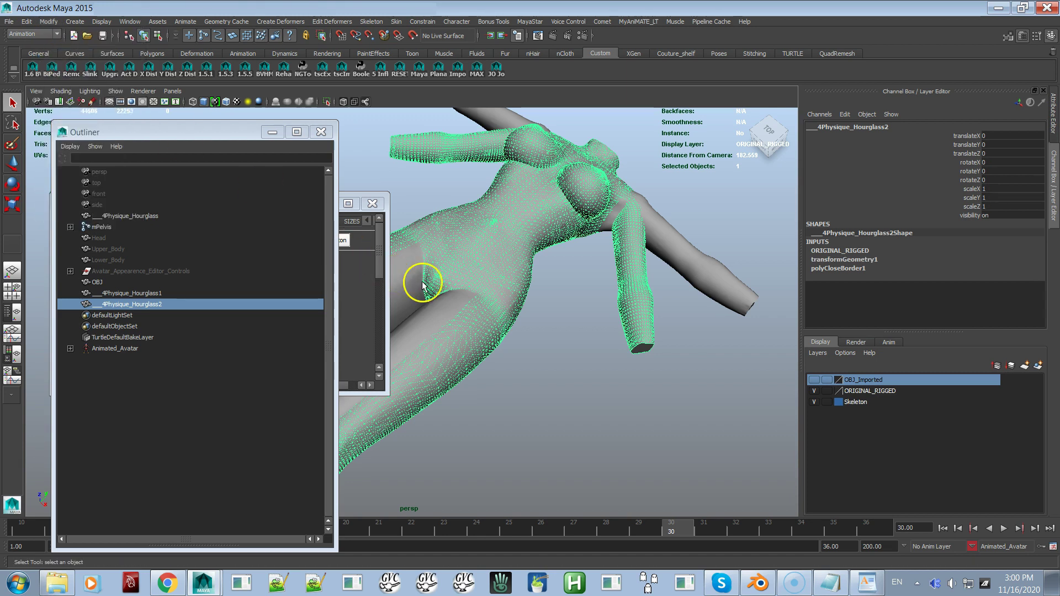
pyautogui.click(715, 272)
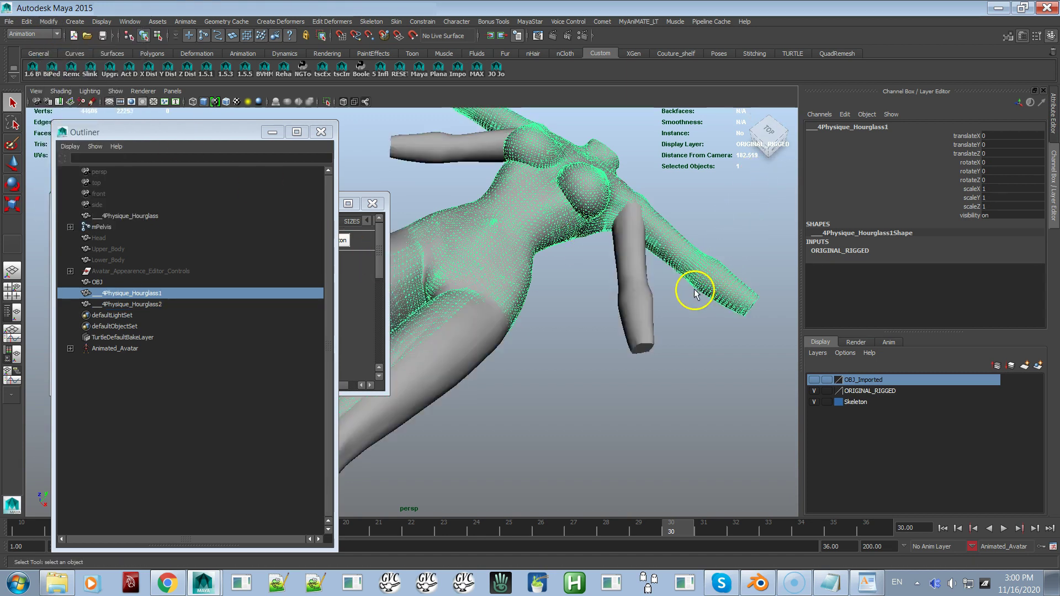
pyautogui.click(641, 299)
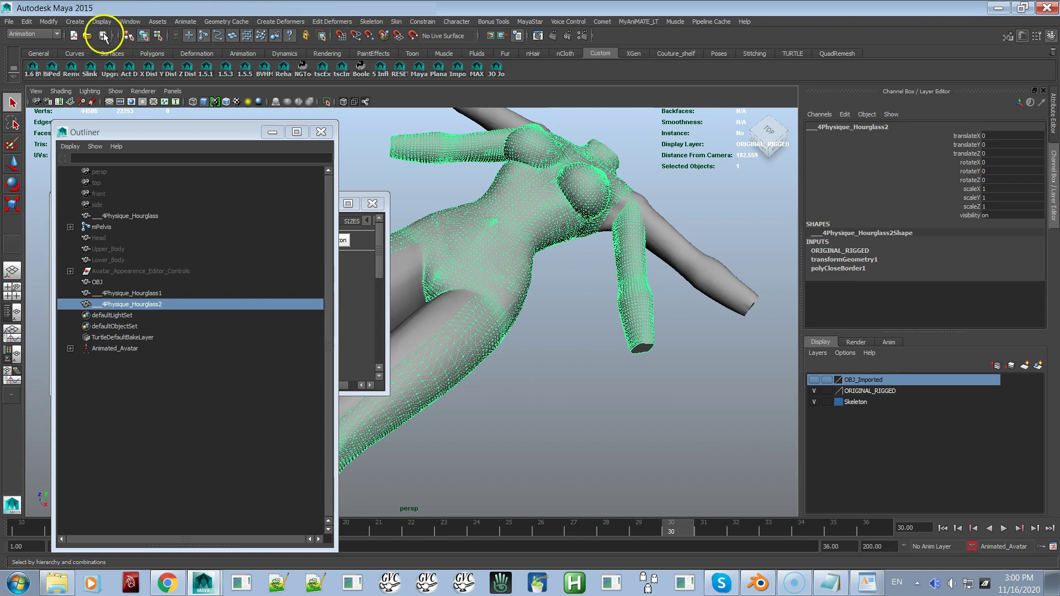
# Export the selected Hourglass2 over Hourglass A Pose.obj, confirming the overwrite.
pyautogui.click(7, 21)
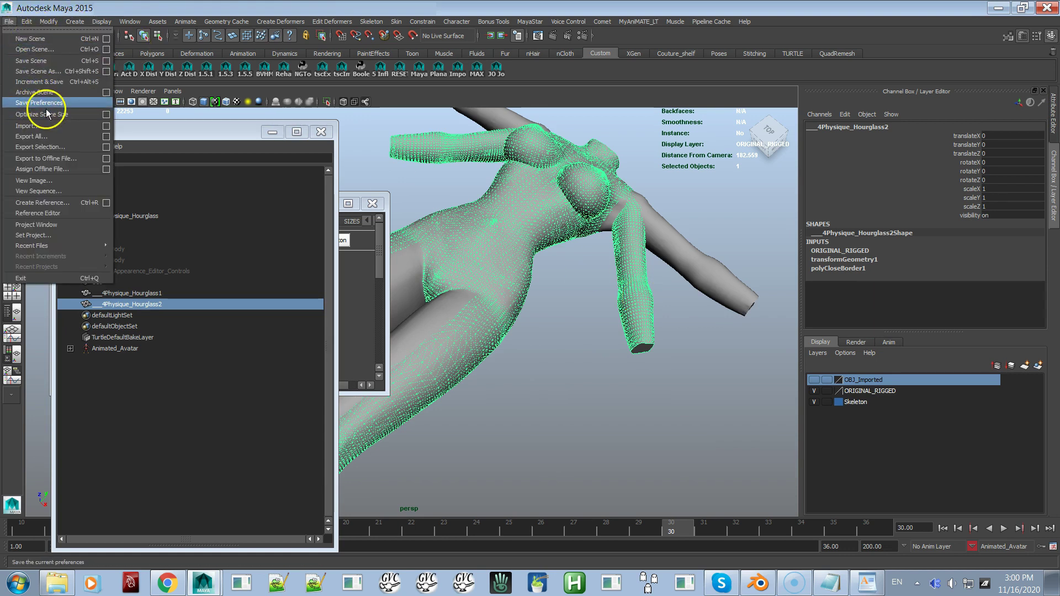
pyautogui.click(52, 147)
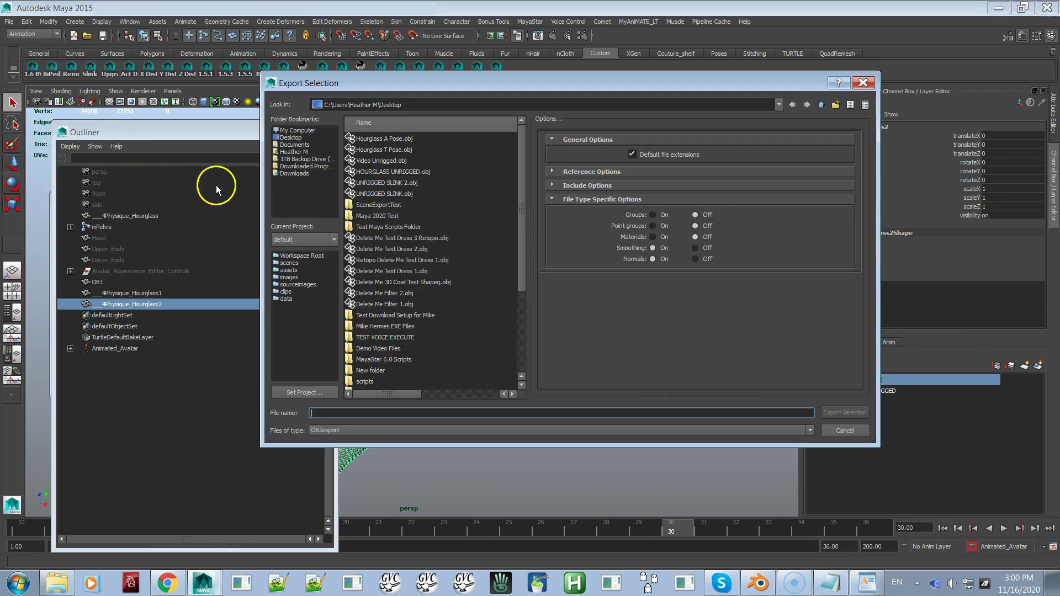
pyautogui.doubleClick(413, 138)
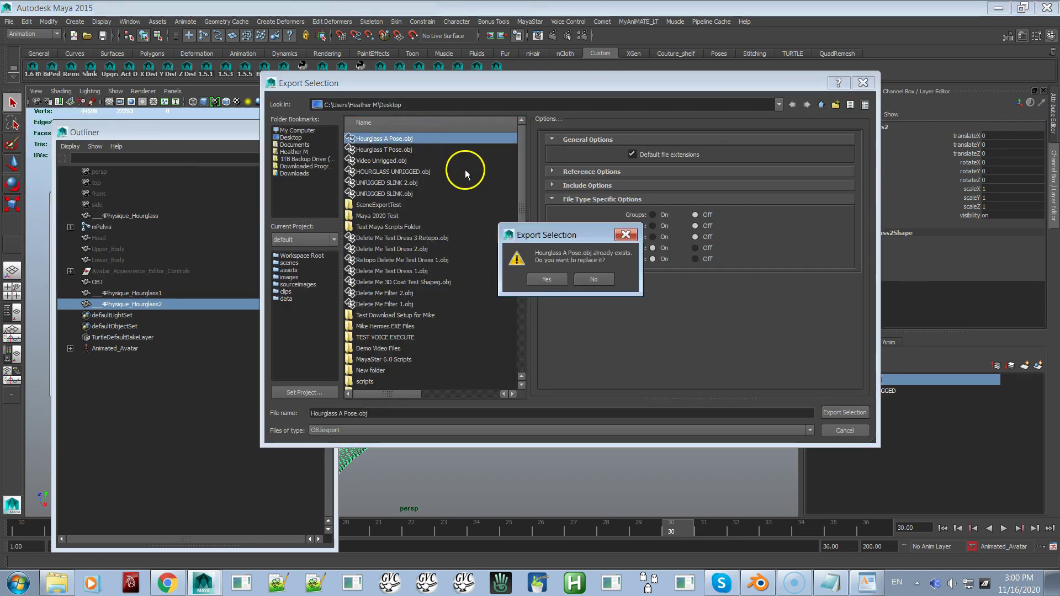
pyautogui.click(546, 276)
pyautogui.hotkey('alt', 'Tab')
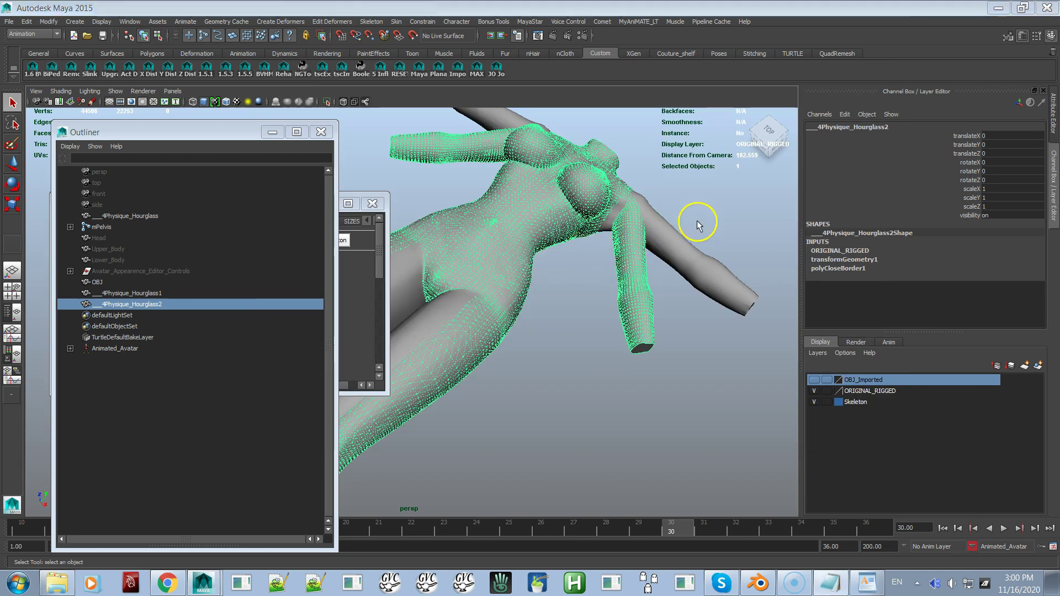
pyautogui.click(672, 244)
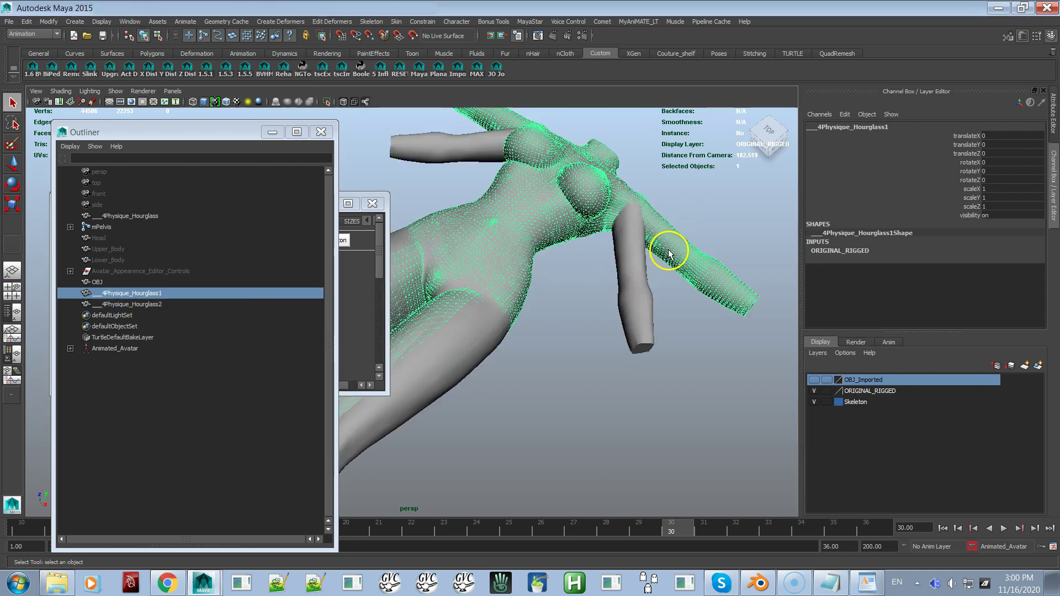
# Create a blend shape with Hourglass1 as the target of Hourglass2.
pyautogui.keyDown('shift'); pyautogui.click(628, 281); pyautogui.keyUp('shift')
pyautogui.click(261, 23)
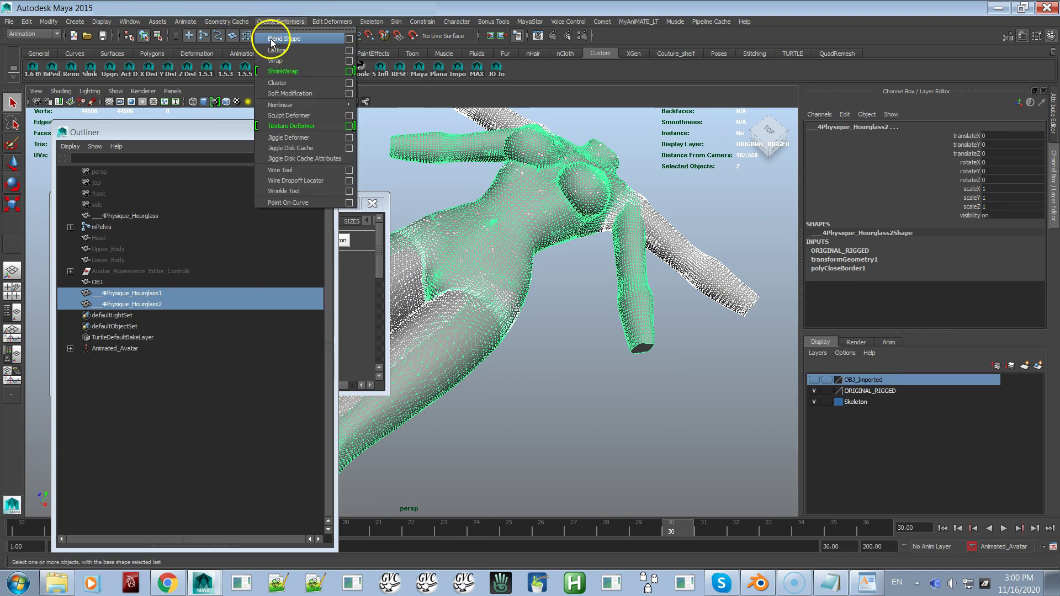
pyautogui.click(272, 40)
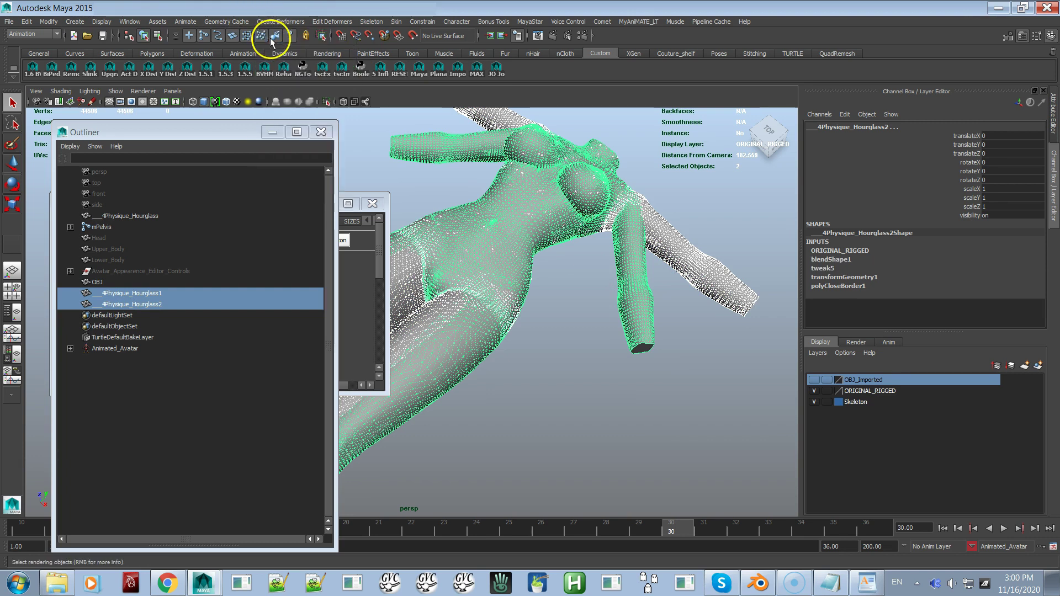
# Select Hourglass2, slide its Hourglass1 target weight to test the blend, then undo.
pyautogui.click(700, 263)
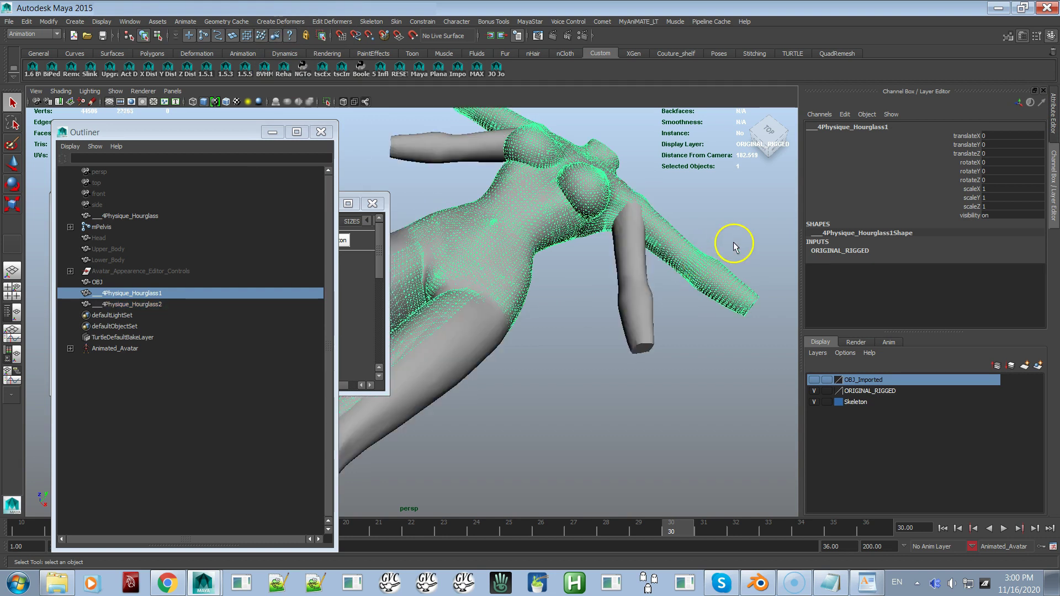
pyautogui.click(640, 300)
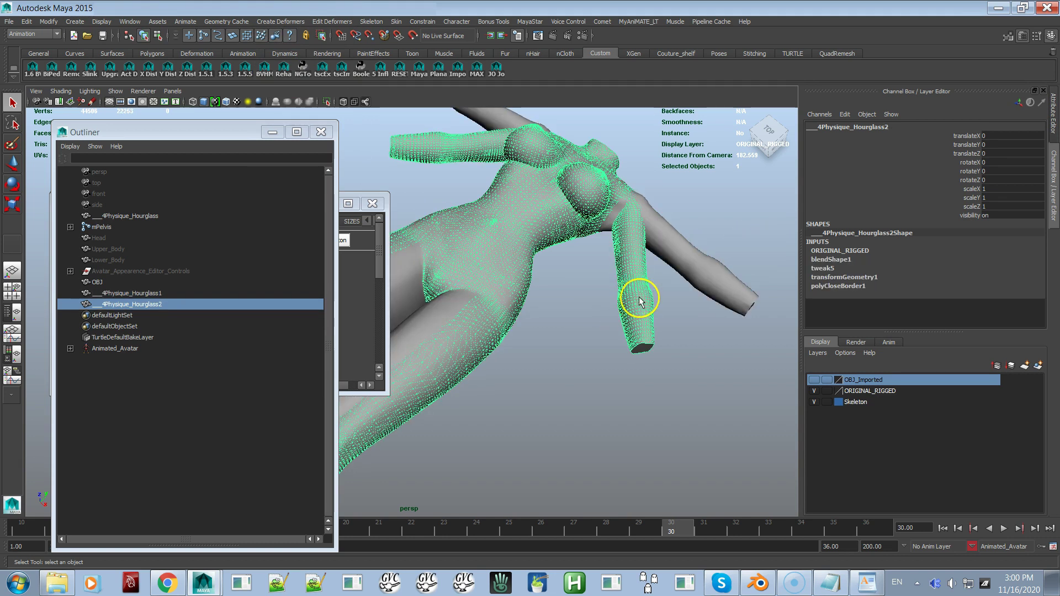
pyautogui.click(711, 301)
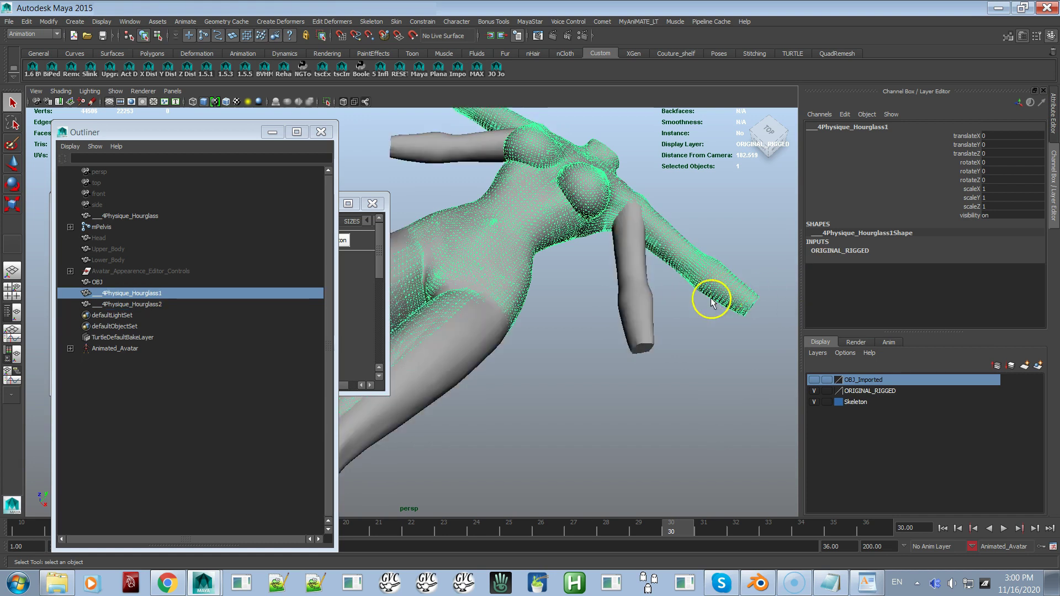
pyautogui.click(630, 308)
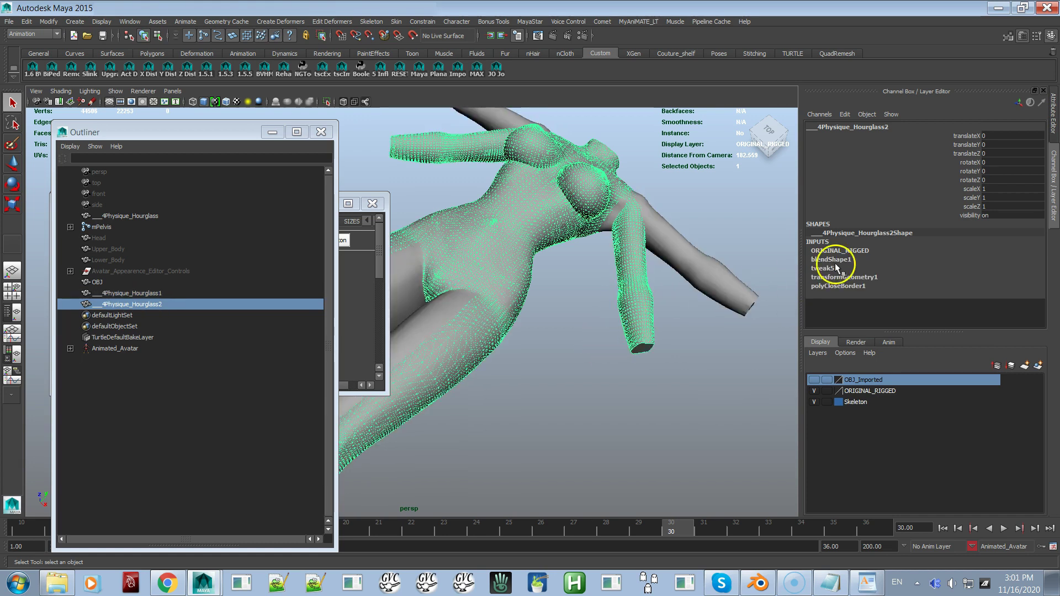
pyautogui.click(837, 259)
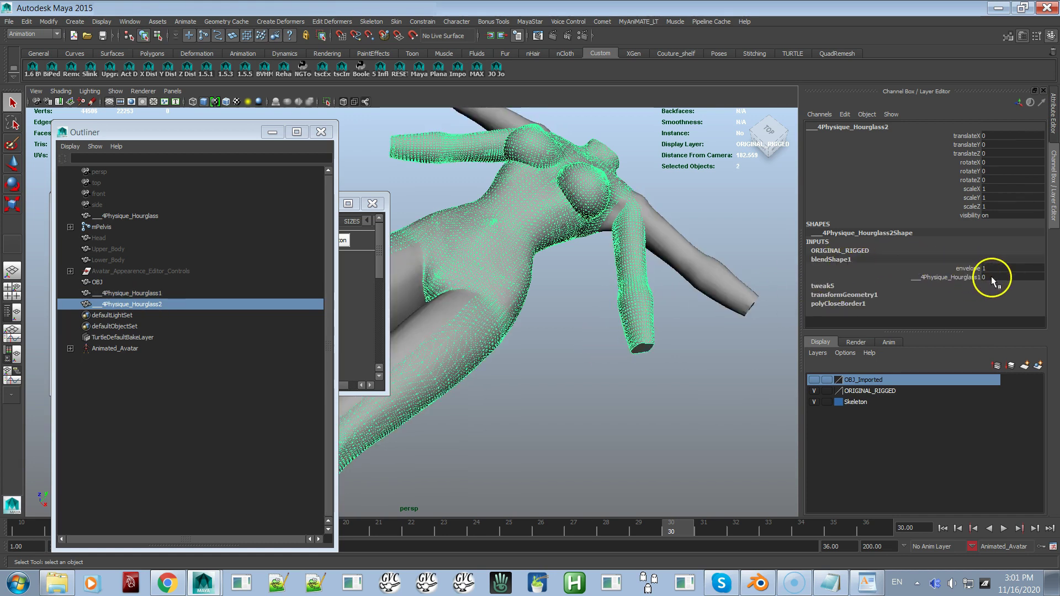
pyautogui.click(972, 277)
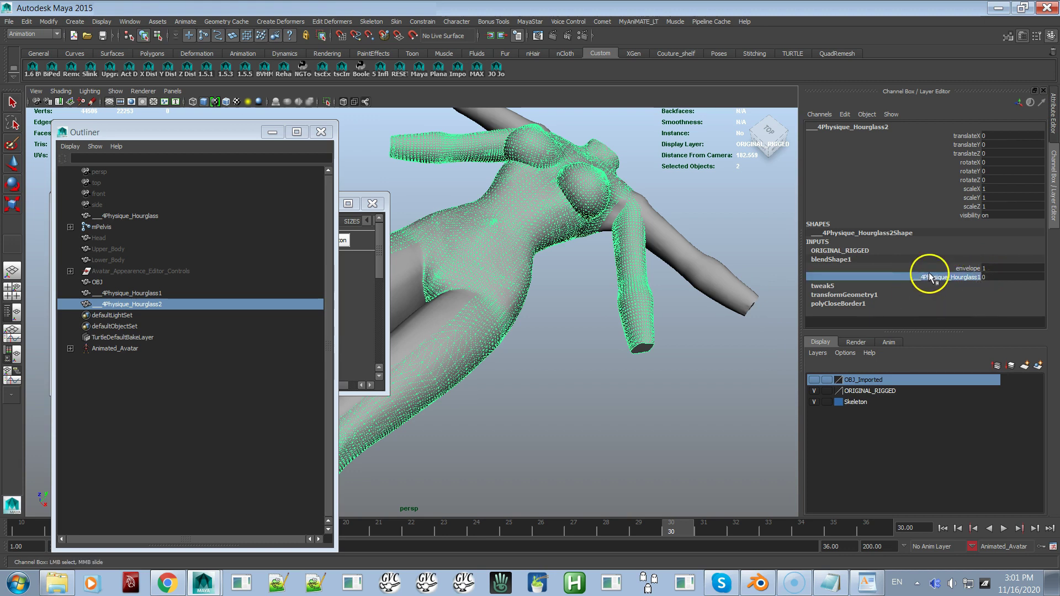
pyautogui.moveTo(578, 416); pyautogui.dragTo(564, 419, button='middle')
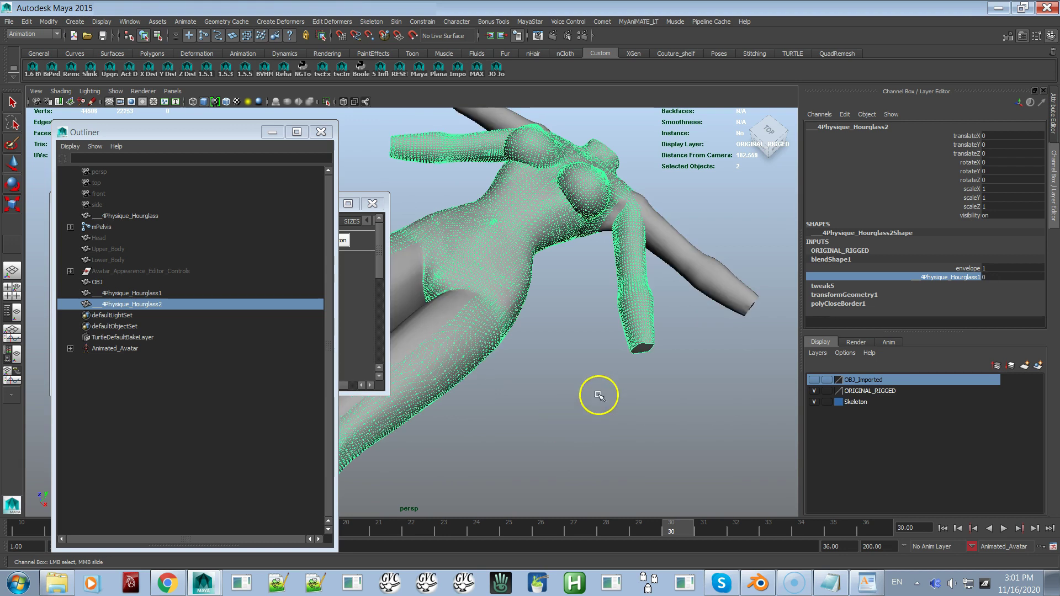
pyautogui.hotkey('ctrl', 'z')
pyautogui.hotkey('ctrl', 'z')
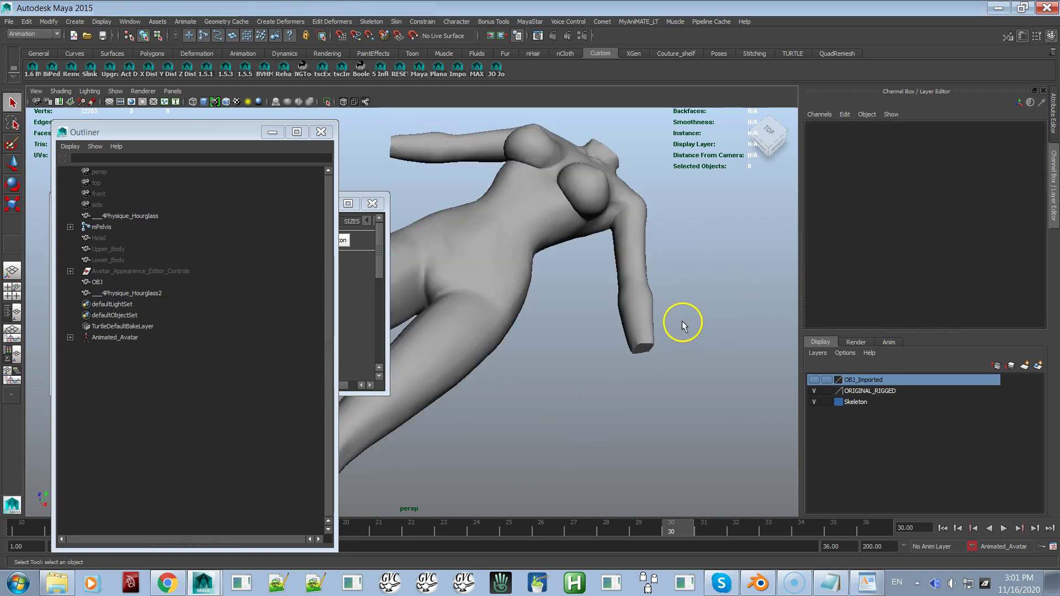
# Try Hourglass2's blendShape1 Hourglass1 weight at 0.8 and 0, finishing at 1 for a T-pose.
pyautogui.click(637, 287)
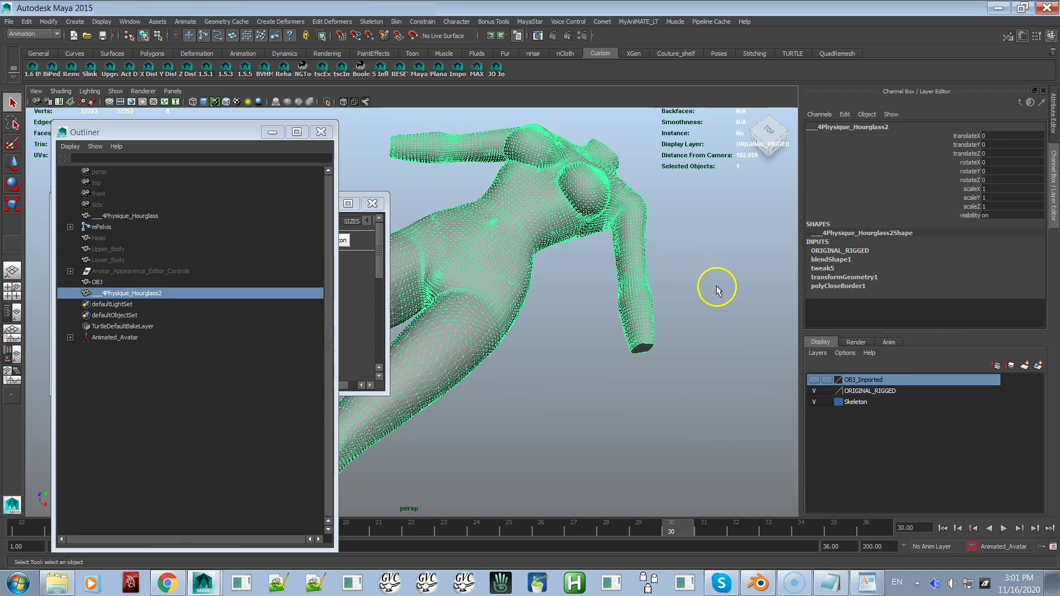
pyautogui.click(820, 261)
pyautogui.click(931, 277)
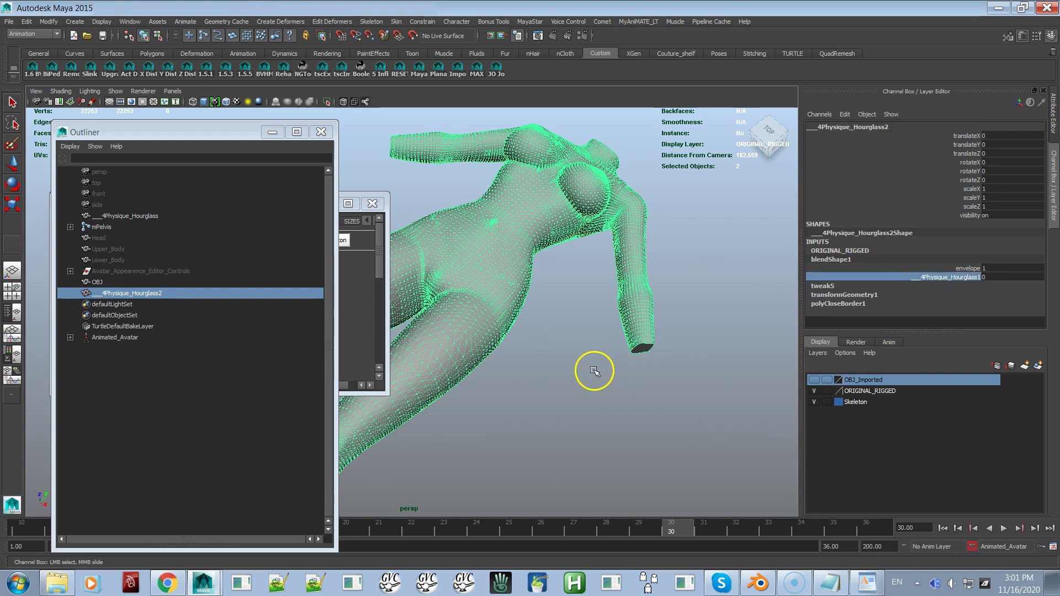
pyautogui.moveTo(594, 370); pyautogui.dragTo(603, 368, button='middle')
pyautogui.keyDown('alt'); pyautogui.moveTo(612, 366); pyautogui.dragTo(620, 336); pyautogui.keyUp('alt')
pyautogui.keyDown('alt'); pyautogui.moveTo(620, 336); pyautogui.dragTo(641, 450, button='middle'); pyautogui.keyUp('alt')
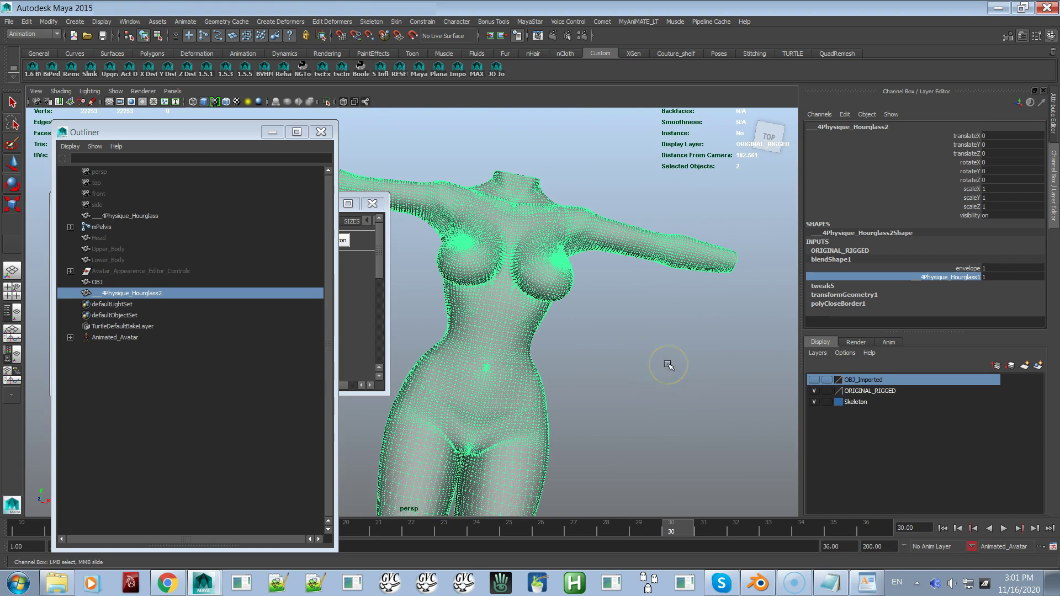
pyautogui.moveTo(668, 360); pyautogui.dragTo(654, 363, button='middle')
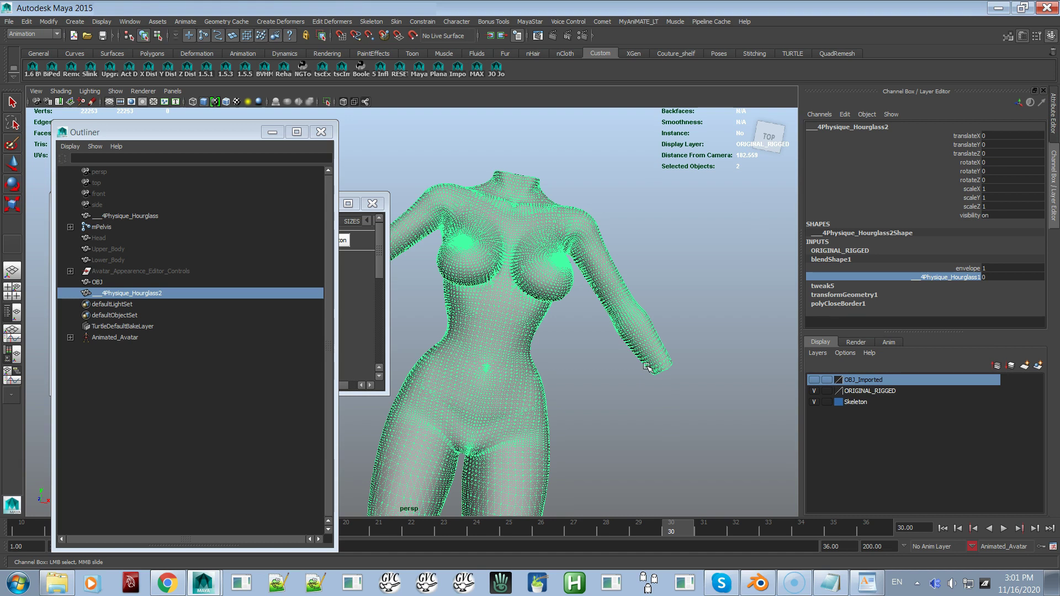
pyautogui.moveTo(675, 382); pyautogui.dragTo(523, 419, button='middle')
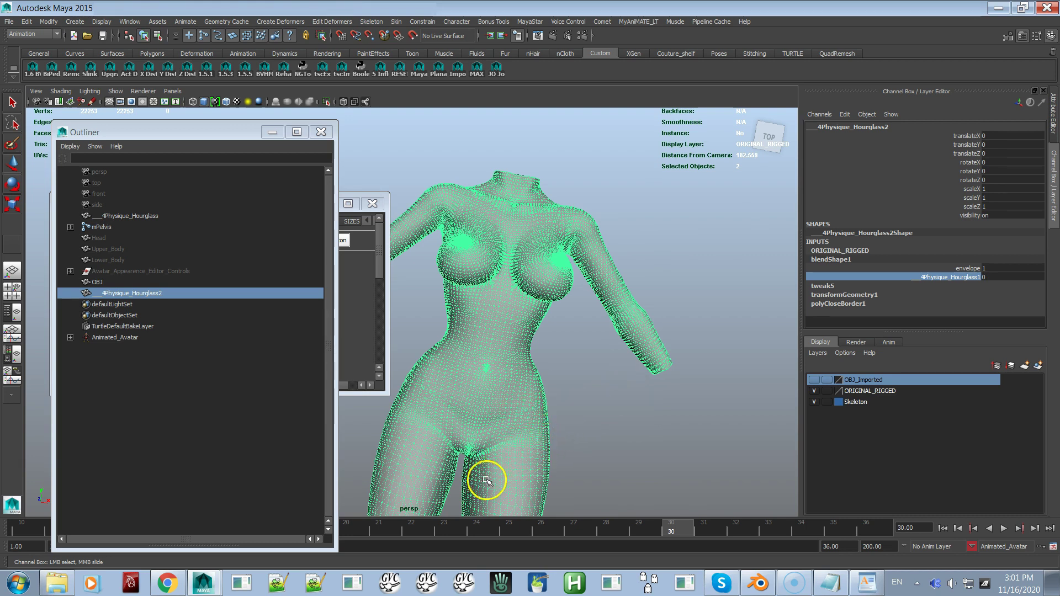
pyautogui.moveTo(597, 414); pyautogui.dragTo(614, 369, button='middle')
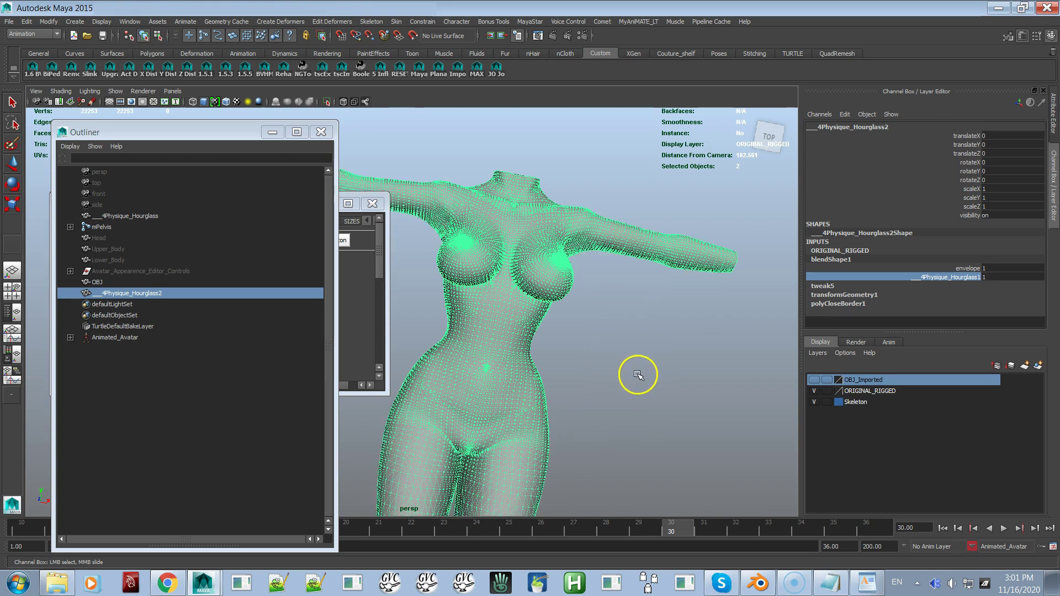
# Zoom in on the hips, turn on X-Ray to inspect the inner thigh, then pull back out.
pyautogui.scroll(8, 632, 416)
pyautogui.scroll(2, 712, 386)
pyautogui.keyDown('alt'); pyautogui.moveTo(650, 386); pyautogui.dragTo(580, 353, button='middle'); pyautogui.keyUp('alt')
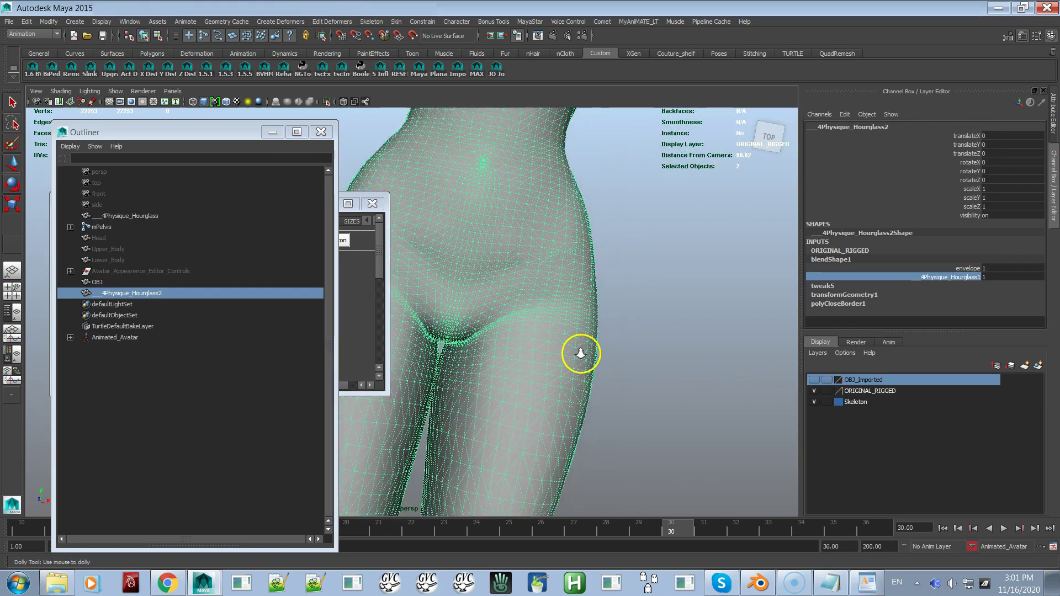
pyautogui.scroll(2, 705, 294)
pyautogui.keyDown('alt'); pyautogui.moveTo(718, 371); pyautogui.dragTo(654, 340, button='middle'); pyautogui.keyUp('alt')
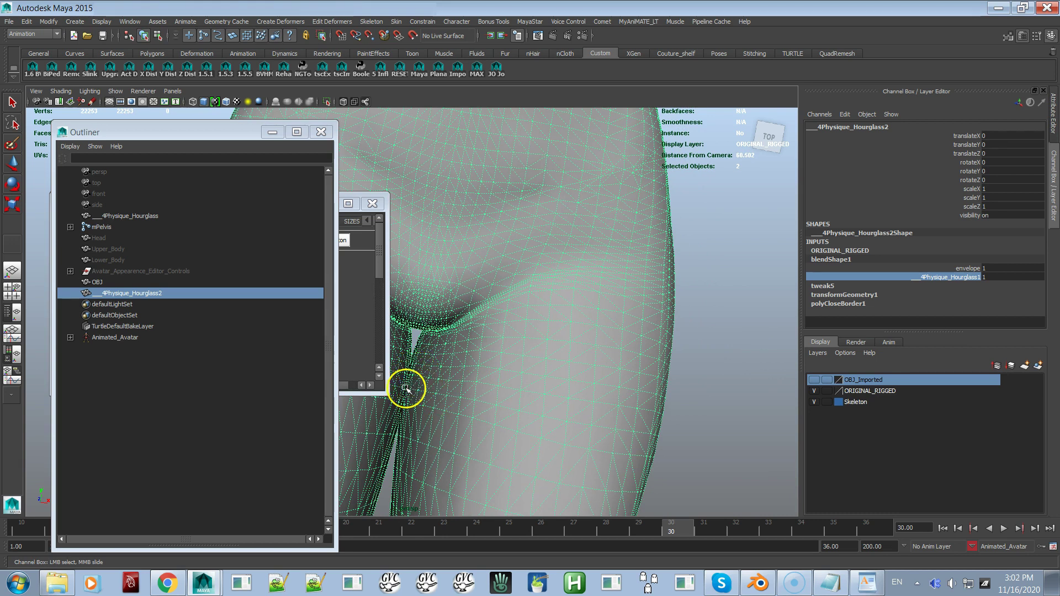
pyautogui.click(343, 101)
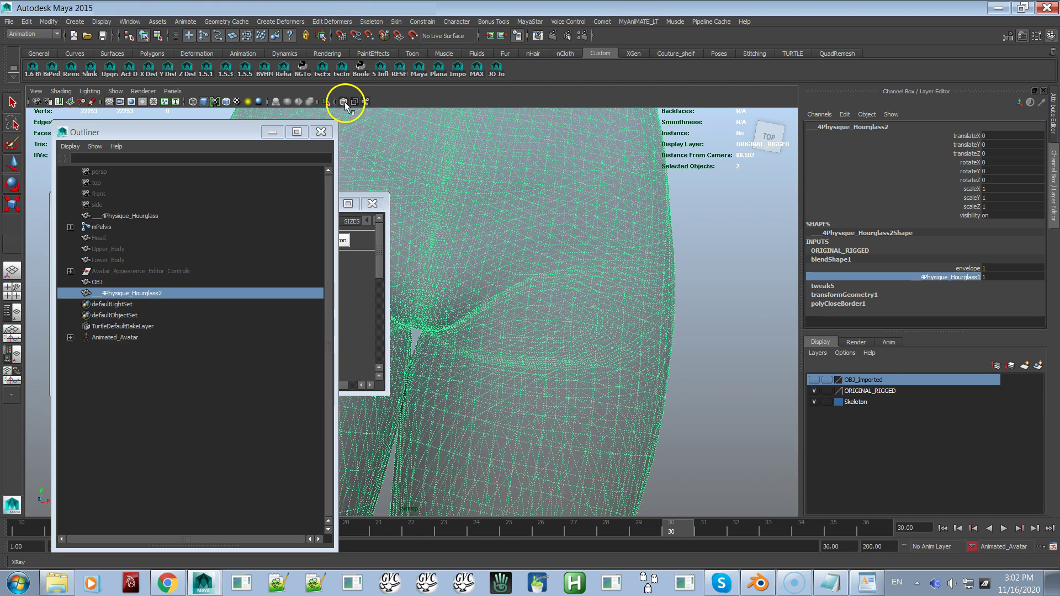
pyautogui.keyDown('alt'); pyautogui.moveTo(477, 362); pyautogui.dragTo(591, 466, button='right'); pyautogui.keyUp('alt')
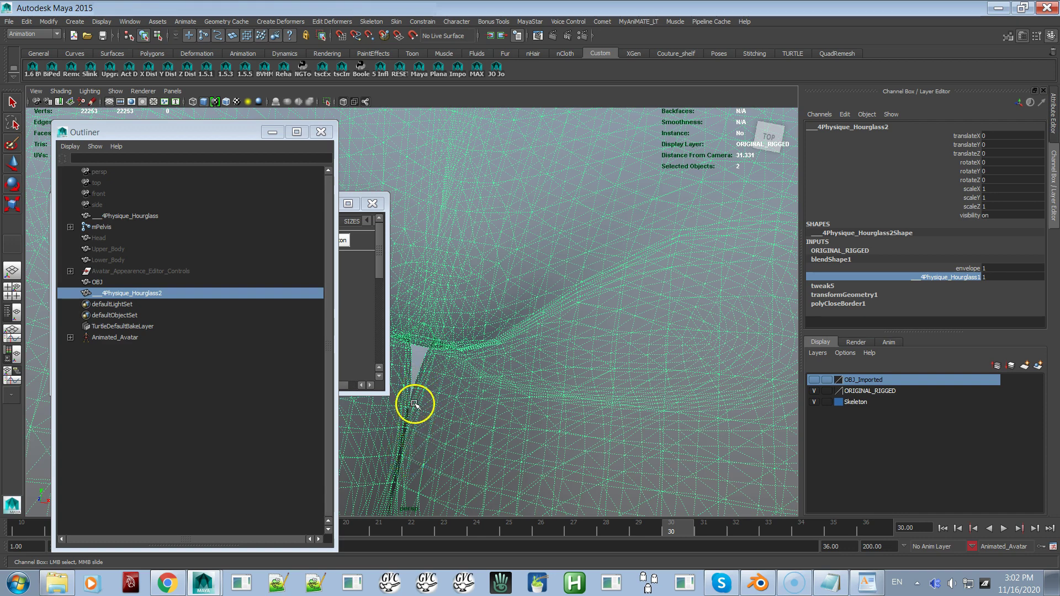
pyautogui.keyDown('alt'); pyautogui.moveTo(575, 370); pyautogui.dragTo(404, 195, button='right'); pyautogui.keyUp('alt')
pyautogui.keyDown('alt'); pyautogui.moveTo(542, 345); pyautogui.dragTo(452, 260, button='right'); pyautogui.keyUp('alt')
pyautogui.keyDown('alt'); pyautogui.moveTo(452, 260); pyautogui.dragTo(502, 330, button='middle'); pyautogui.keyUp('alt')
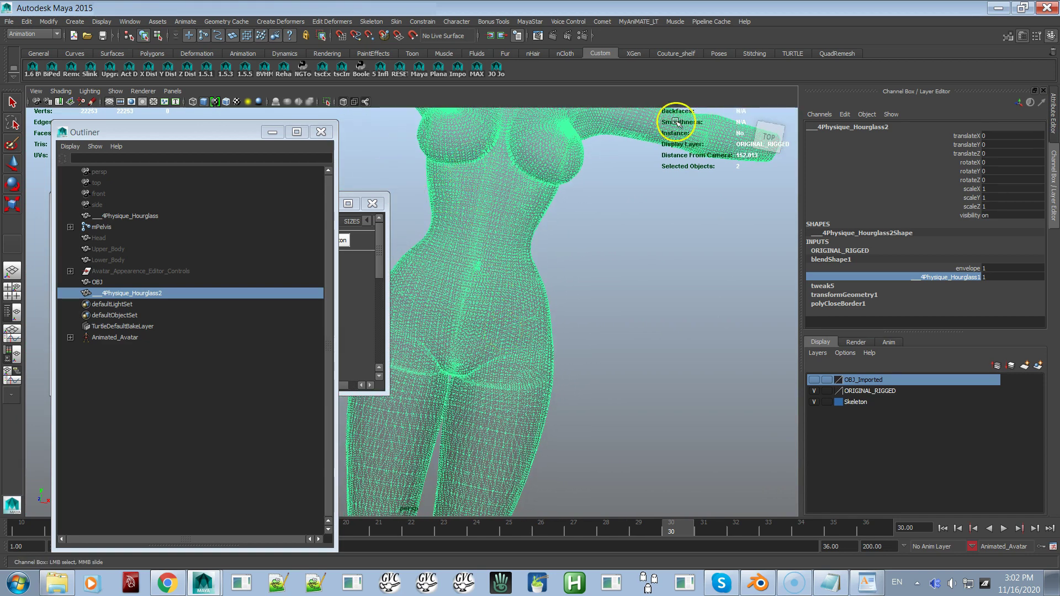
# Select the whole body mesh and pick the 4Physique_Hourglass1 weight under blendShape1.
pyautogui.click(831, 259)
pyautogui.click(541, 309)
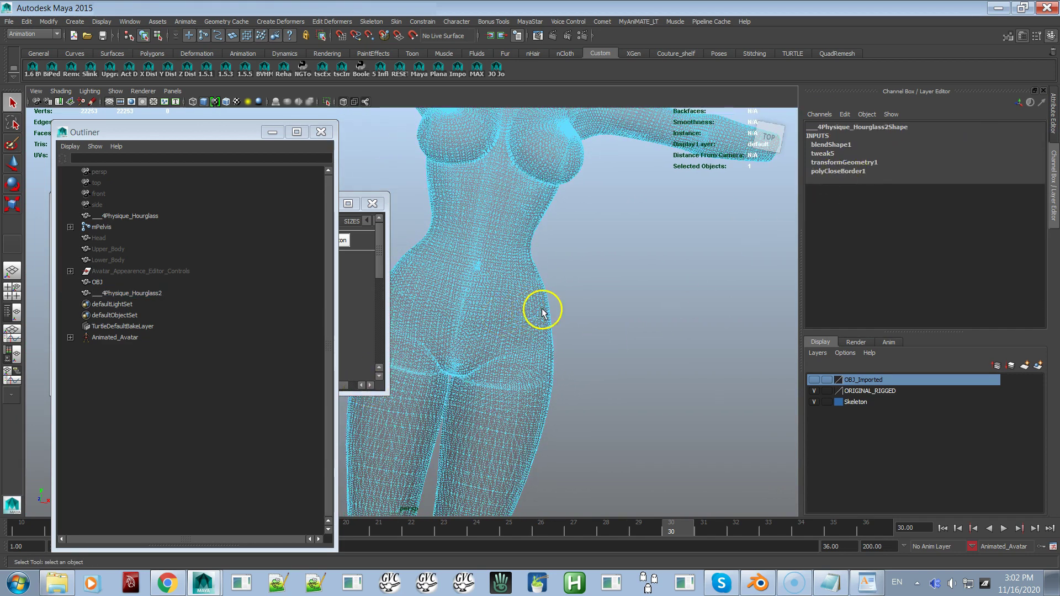
pyautogui.moveTo(536, 312); pyautogui.dragTo(556, 299, button='right')
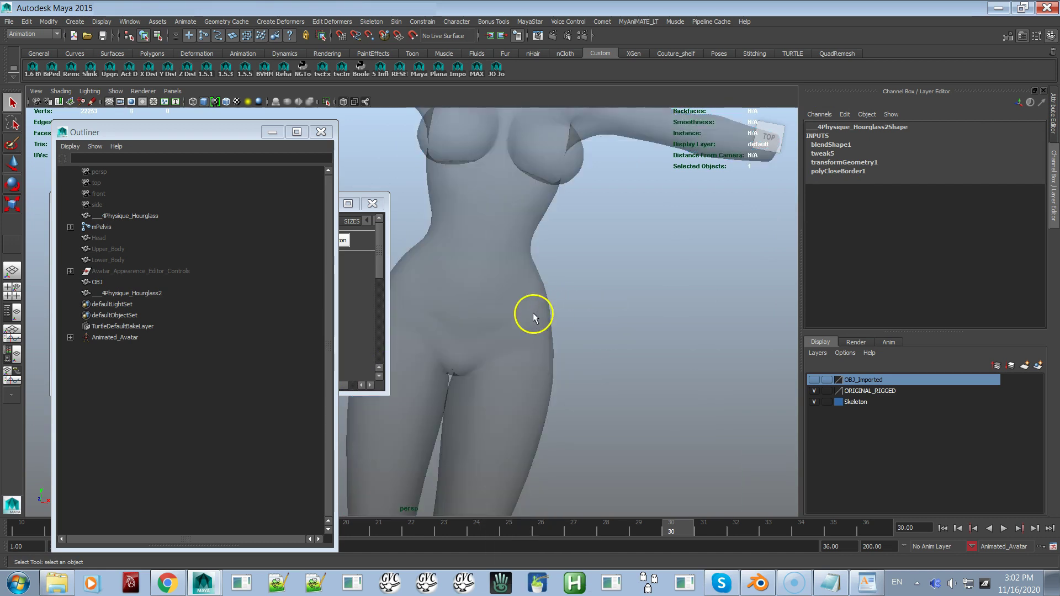
pyautogui.click(533, 313)
pyautogui.click(833, 260)
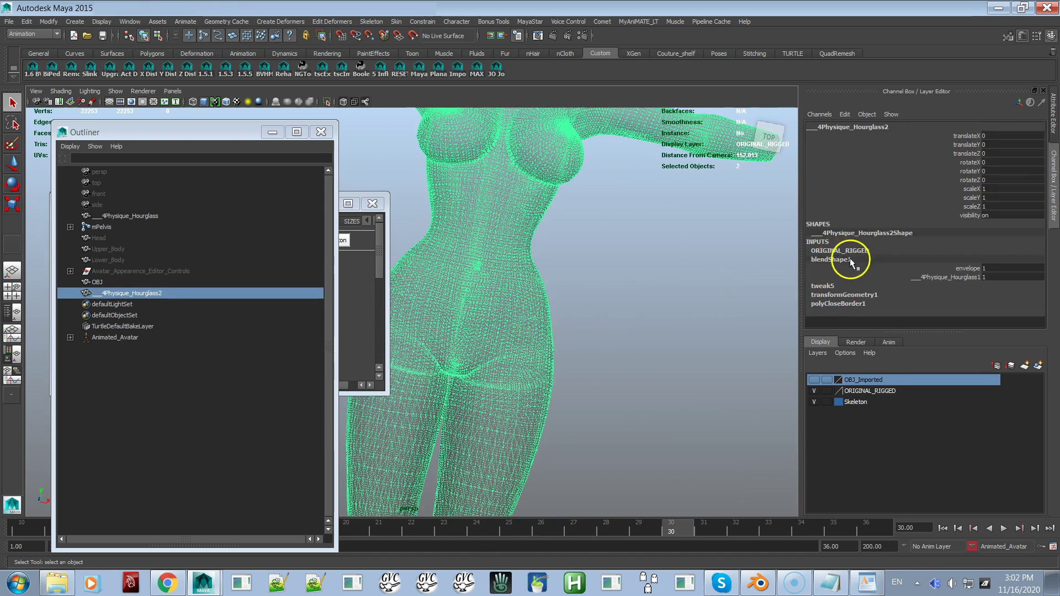
pyautogui.click(964, 277)
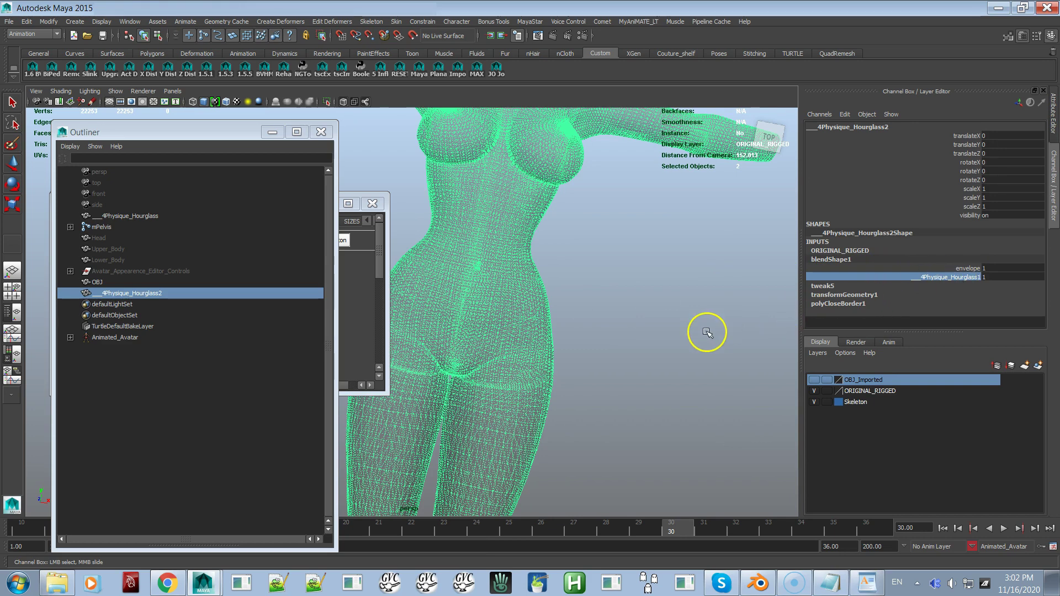
# Test the Hourglass1 weight between 0 and 1, finishing at 0 with the arms lowered.
pyautogui.moveTo(706, 327); pyautogui.dragTo(683, 339, button='middle')
pyautogui.keyDown('alt'); pyautogui.moveTo(559, 403); pyautogui.dragTo(626, 353, button='middle'); pyautogui.keyUp('alt')
pyautogui.keyDown('alt'); pyautogui.moveTo(625, 354); pyautogui.dragTo(648, 369); pyautogui.keyUp('alt')
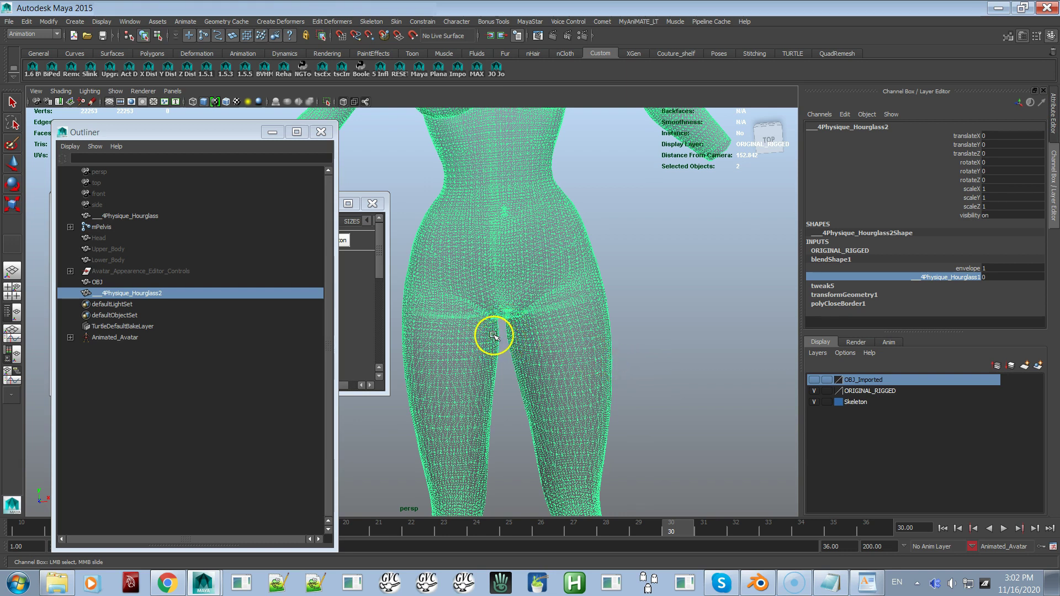
pyautogui.keyDown('alt'); pyautogui.moveTo(622, 355); pyautogui.dragTo(506, 269, button='right'); pyautogui.keyUp('alt')
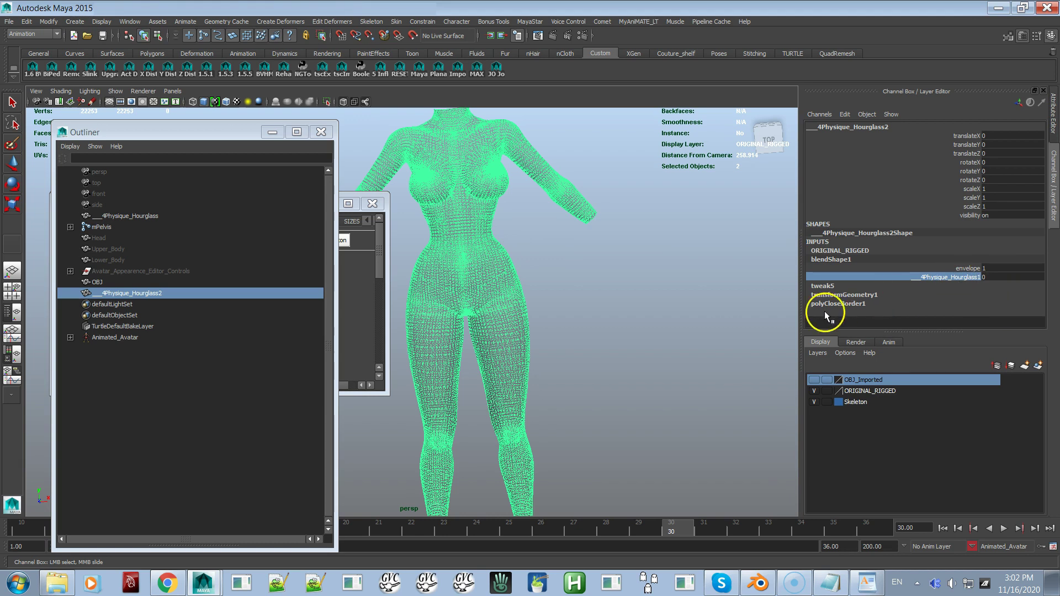
pyautogui.moveTo(691, 339); pyautogui.dragTo(706, 340, button='middle')
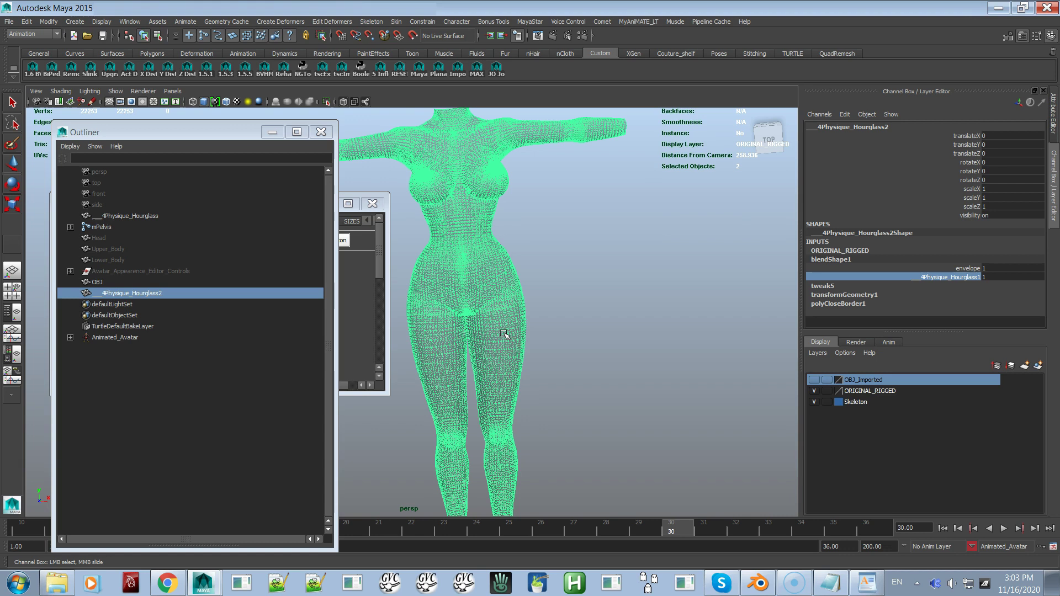
pyautogui.moveTo(630, 321); pyautogui.dragTo(568, 339, button='middle')
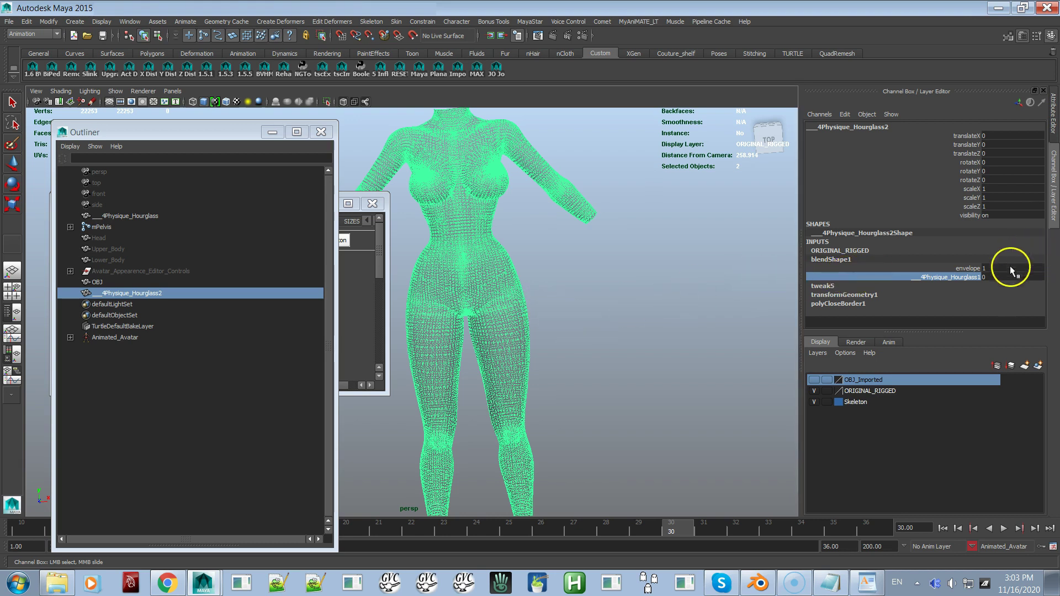
pyautogui.moveTo(658, 390)
pyautogui.mouseDown(button='middle')
pyautogui.moveTo(668, 384)
pyautogui.moveTo(639, 390)
pyautogui.mouseUp(button='middle')
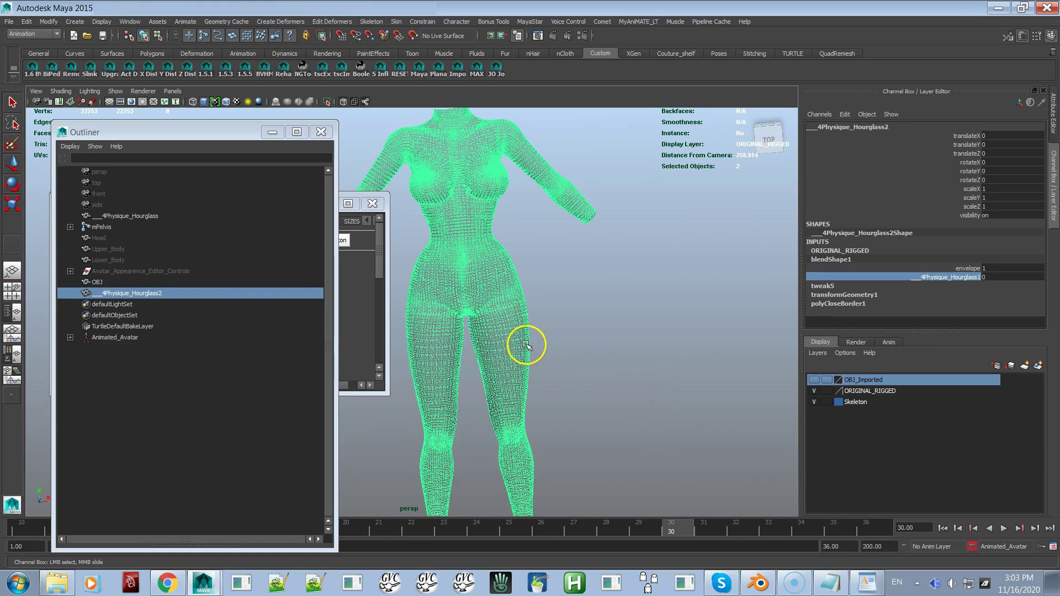
pyautogui.keyDown('alt'); pyautogui.moveTo(554, 383); pyautogui.dragTo(615, 209); pyautogui.keyUp('alt')
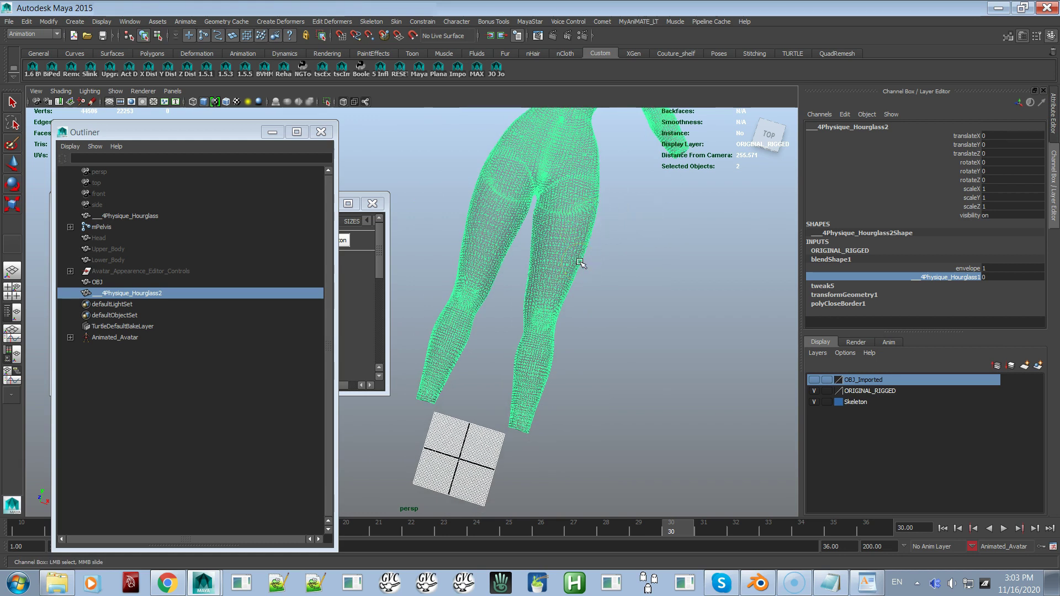
pyautogui.keyDown('alt'); pyautogui.moveTo(559, 346); pyautogui.dragTo(721, 221); pyautogui.keyUp('alt')
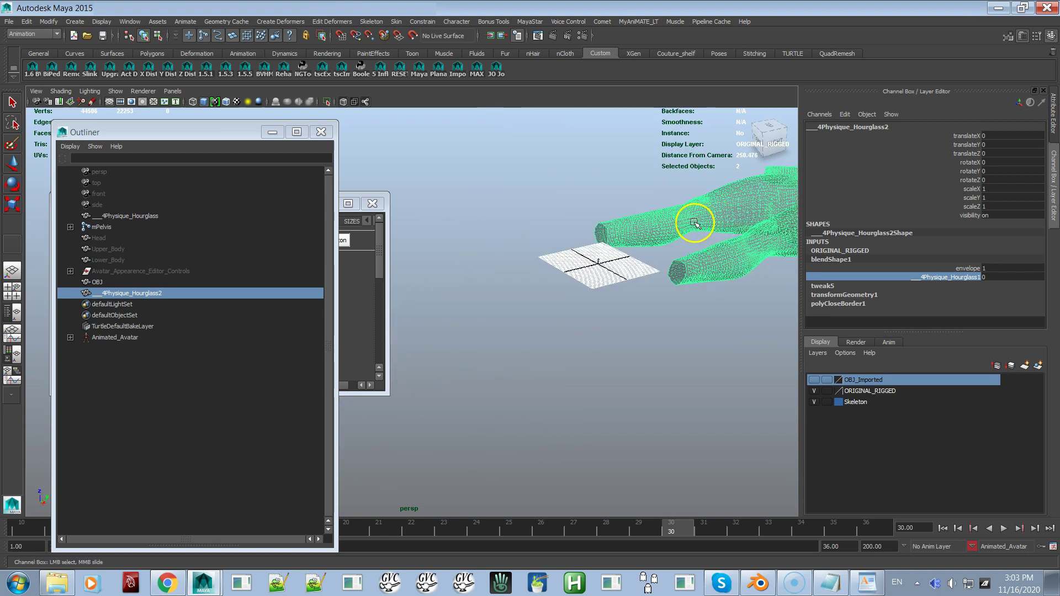
# Select mPelvis, frame it, and orbit and zoom to a front view of the rigged body.
pyautogui.click(598, 269)
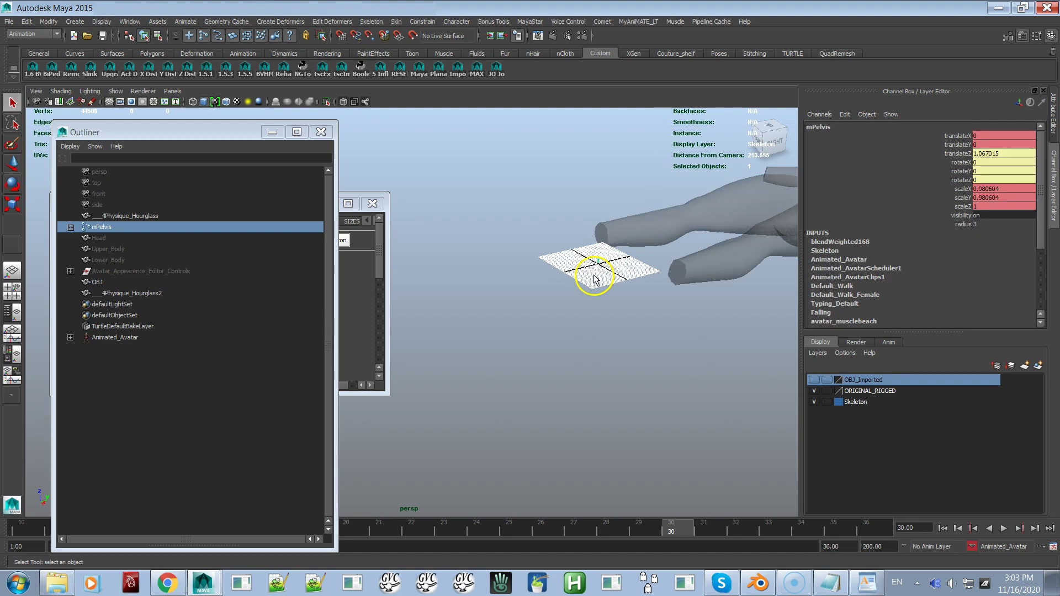
pyautogui.press('f')
pyautogui.keyDown('alt'); pyautogui.moveTo(552, 298); pyautogui.dragTo(428, 320); pyautogui.keyUp('alt')
pyautogui.keyDown('alt'); pyautogui.moveTo(492, 220); pyautogui.dragTo(585, 284); pyautogui.keyUp('alt')
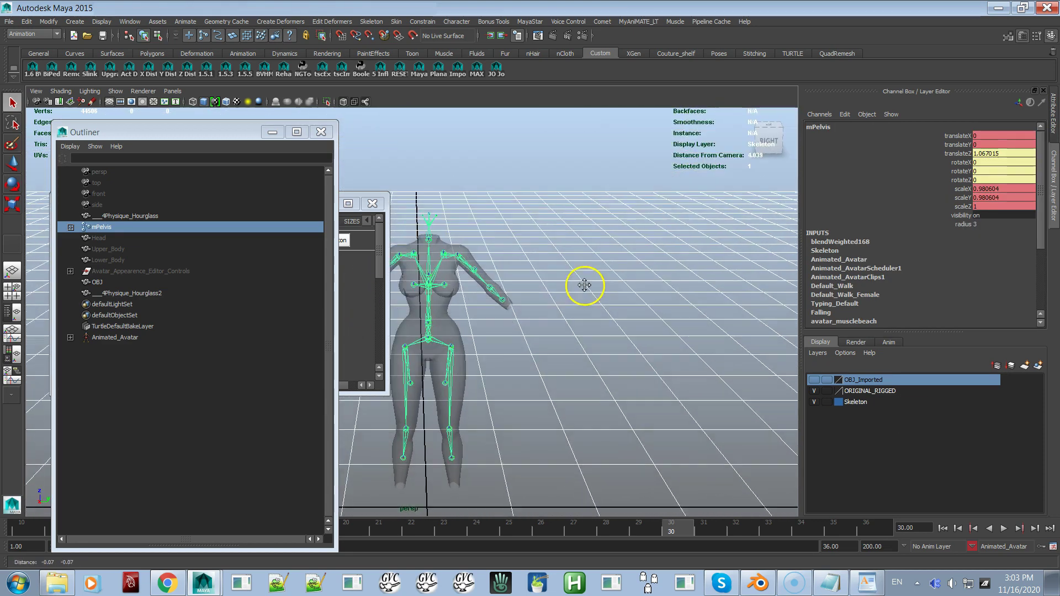
pyautogui.scroll(8, 585, 283)
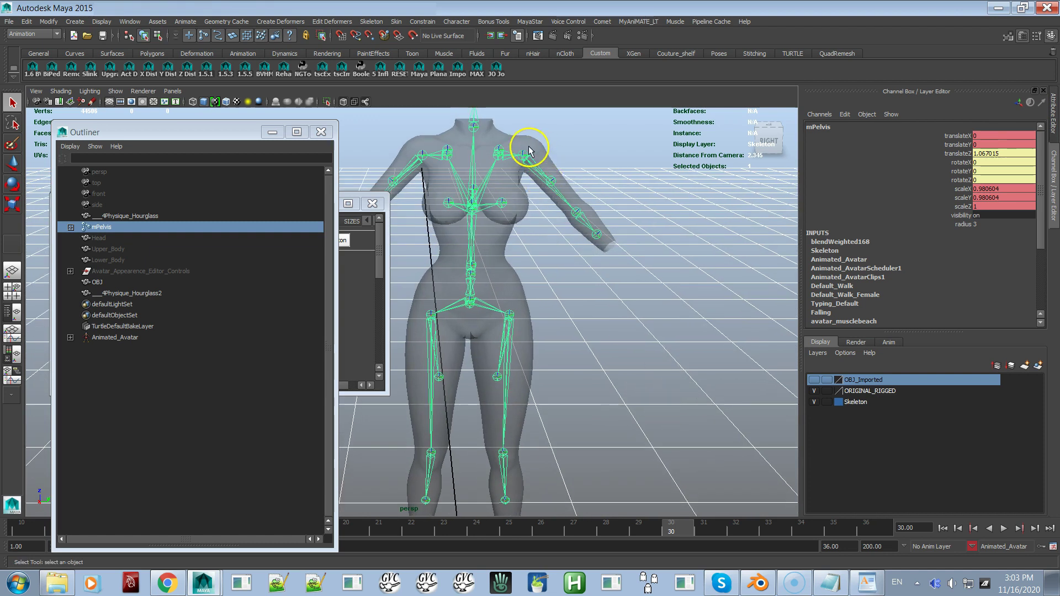
pyautogui.scroll(5, 630, 310)
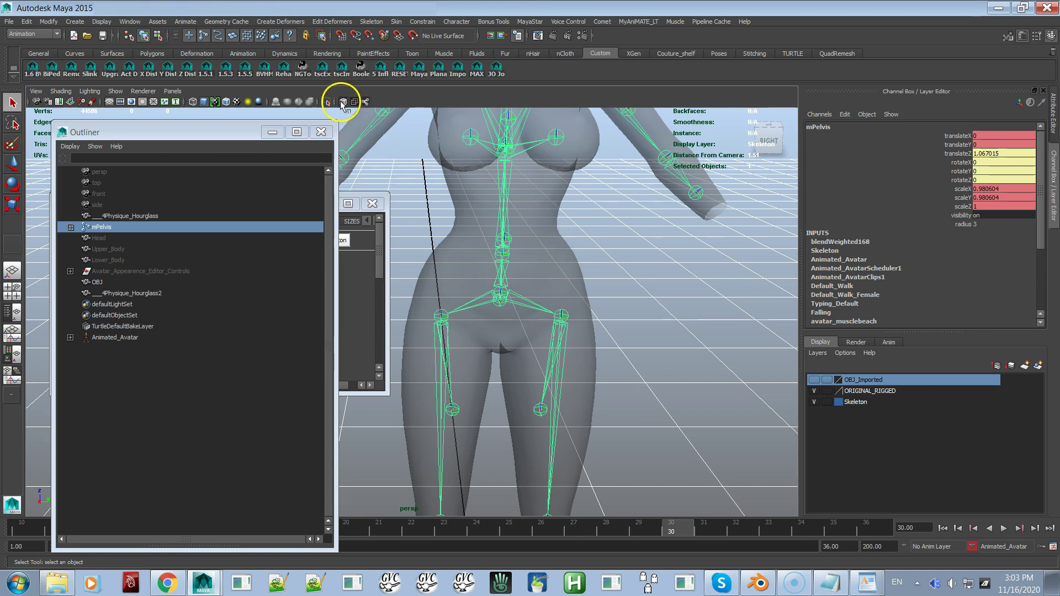
# Browse the avatar rigging tools list and close it without choosing a command.
pyautogui.click(530, 22)
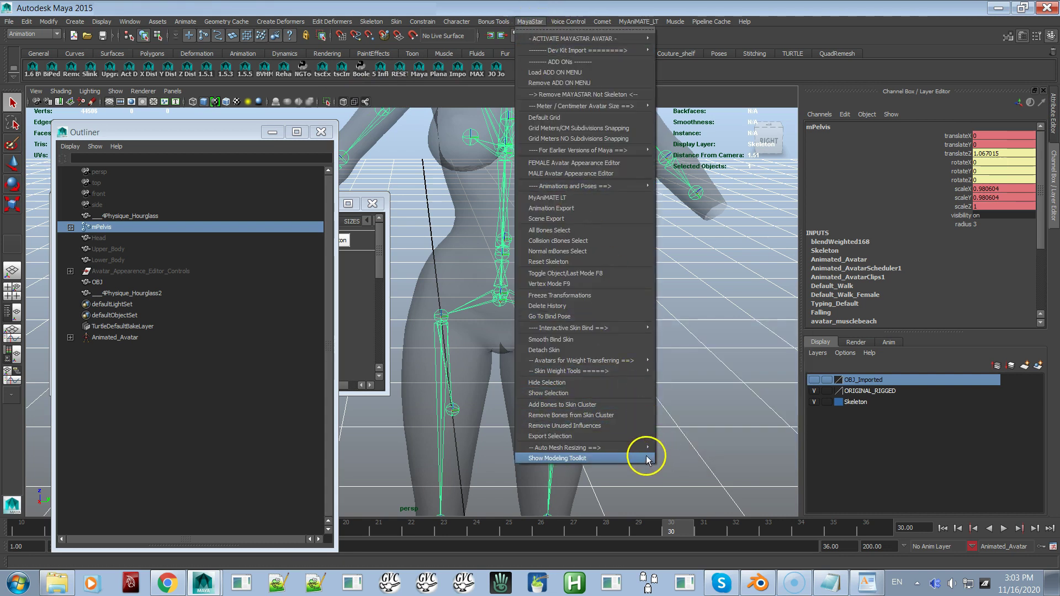
pyautogui.moveTo(637, 448)
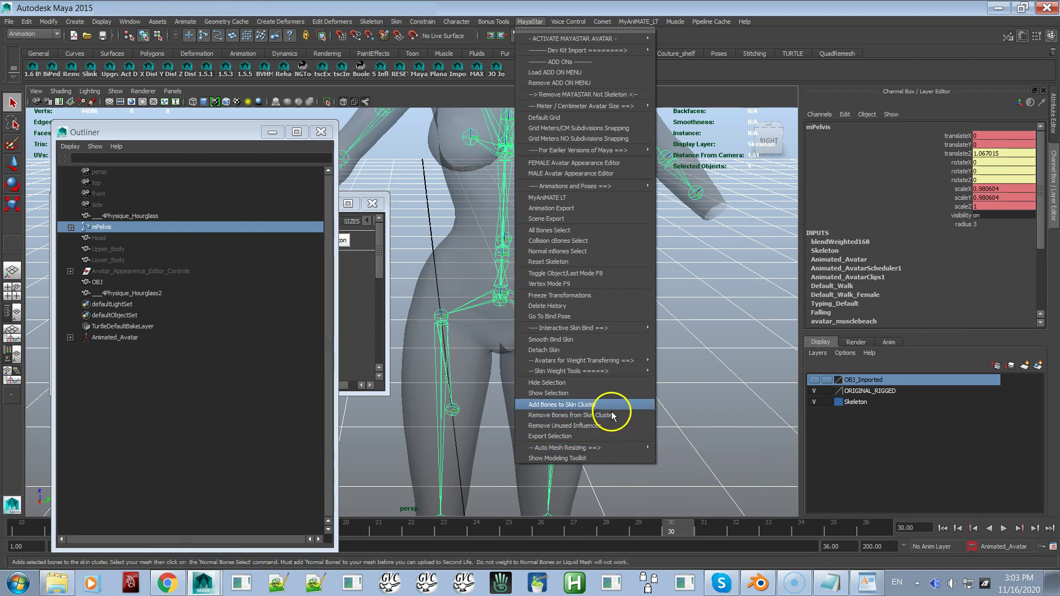
pyautogui.moveTo(647, 371)
pyautogui.moveTo(718, 466)
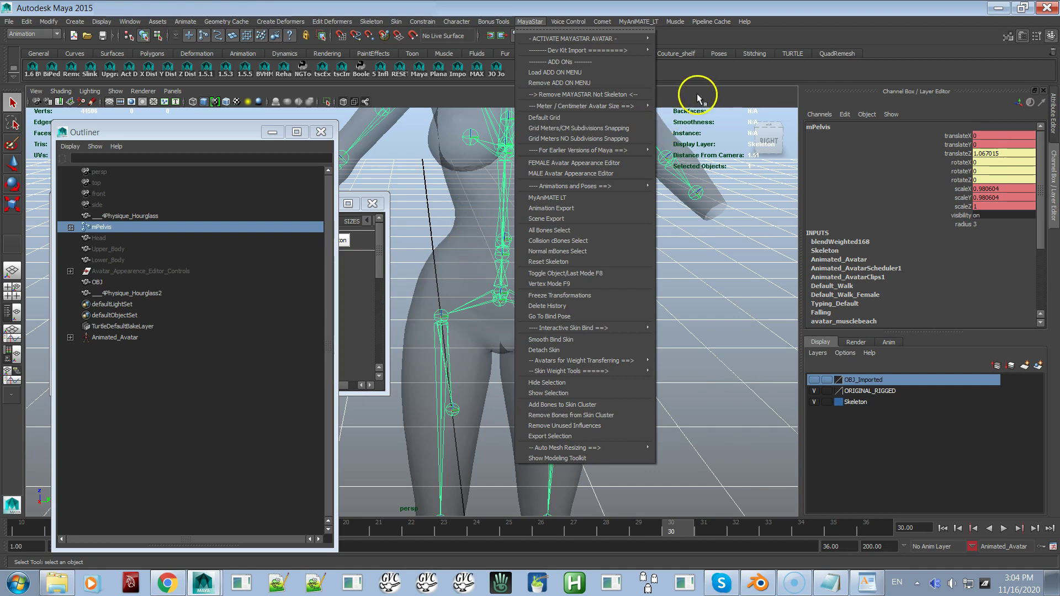
pyautogui.click(673, 123)
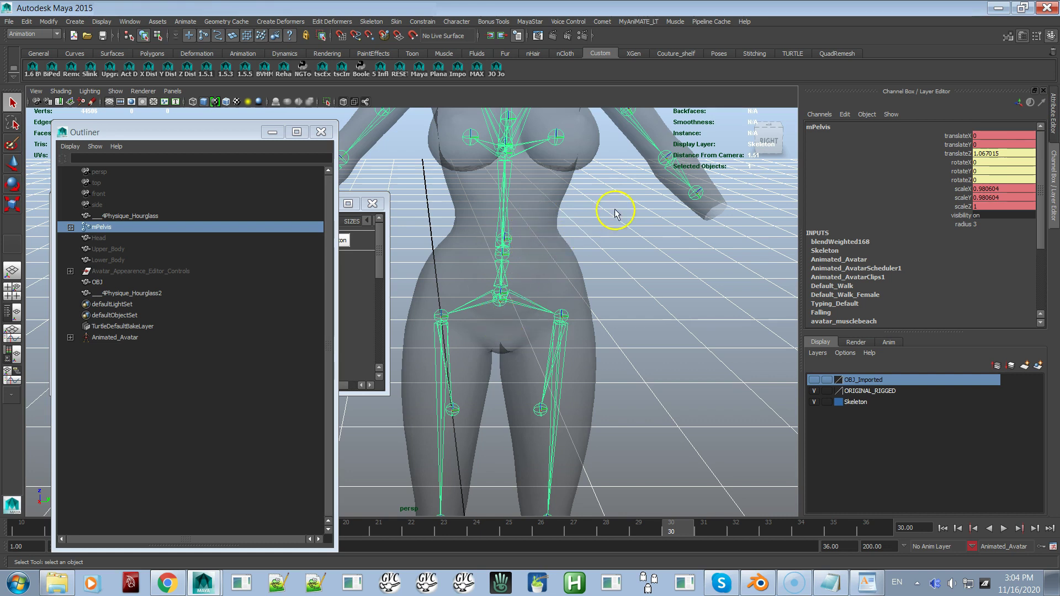
# Reset the avatar skeleton and apply all appearance slider values in the Appearance Editor.
pyautogui.click(385, 237)
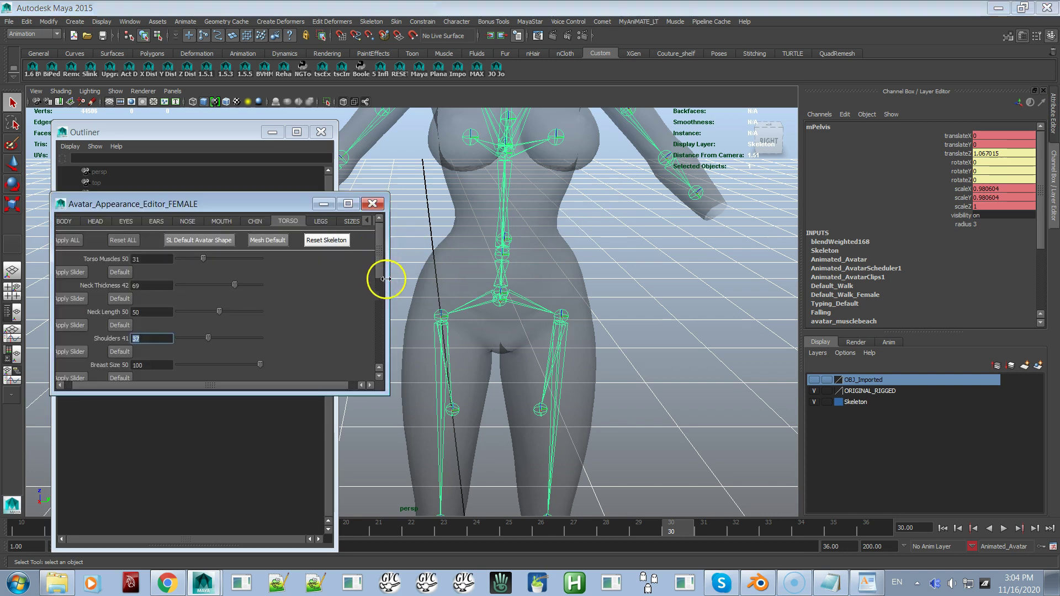
pyautogui.click(338, 241)
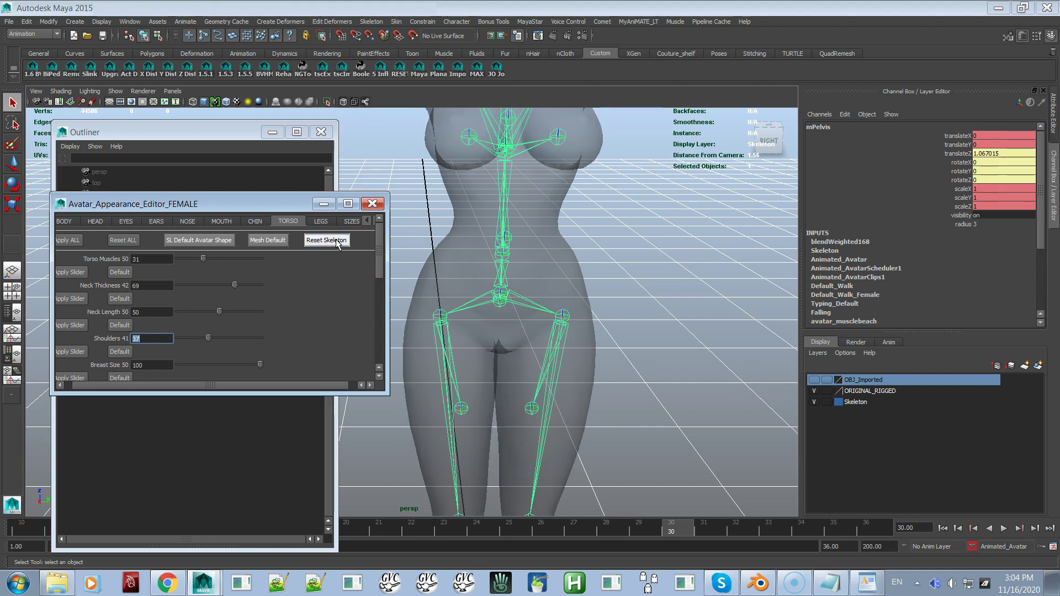
pyautogui.click(64, 243)
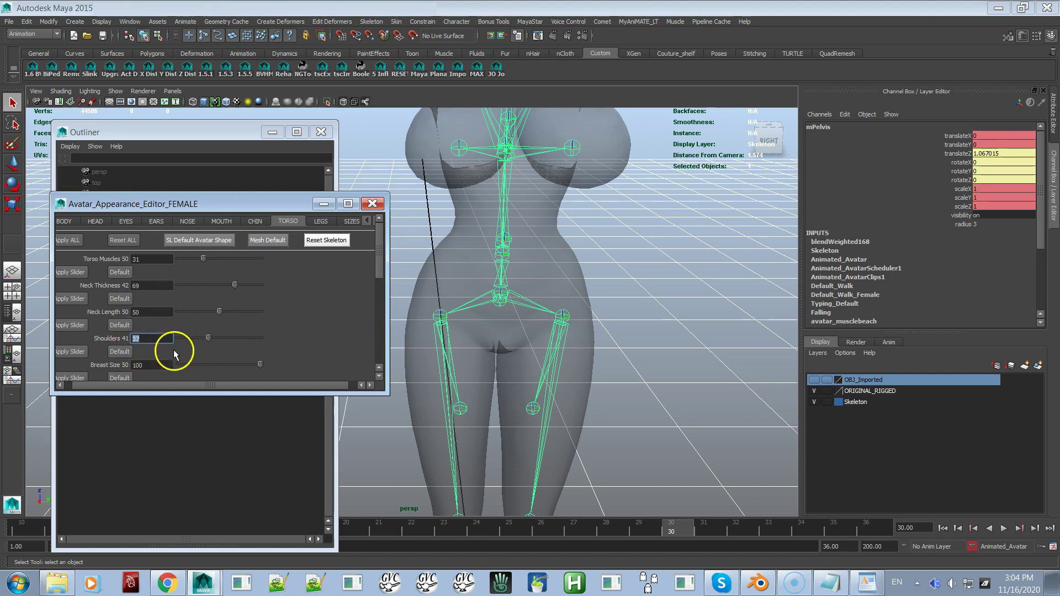
# Lower the Breast Size value from 100 to 50.
pyautogui.click(151, 367)
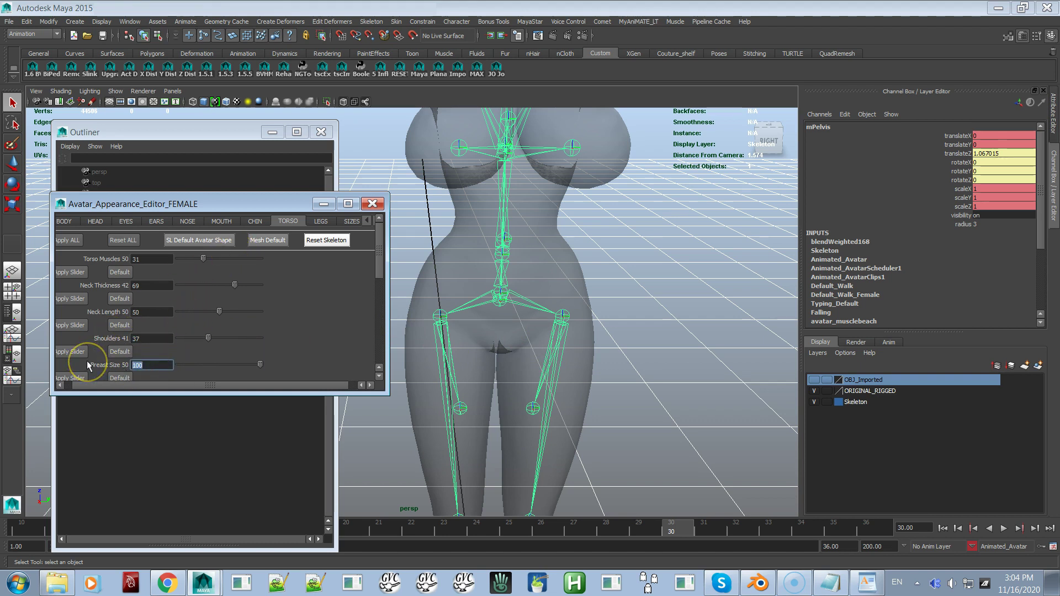
pyautogui.write('50')
pyautogui.press('Return')
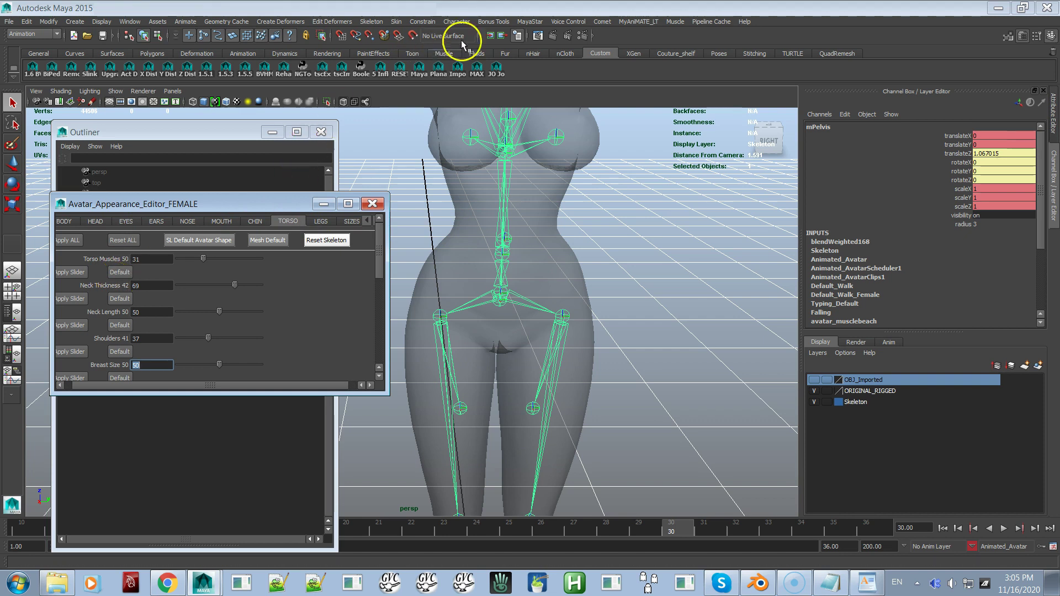
# Save the current pose with MayaStar > Skin Weight Tools > Custom Bind Pose > Create Bind Pose.
pyautogui.click(529, 22)
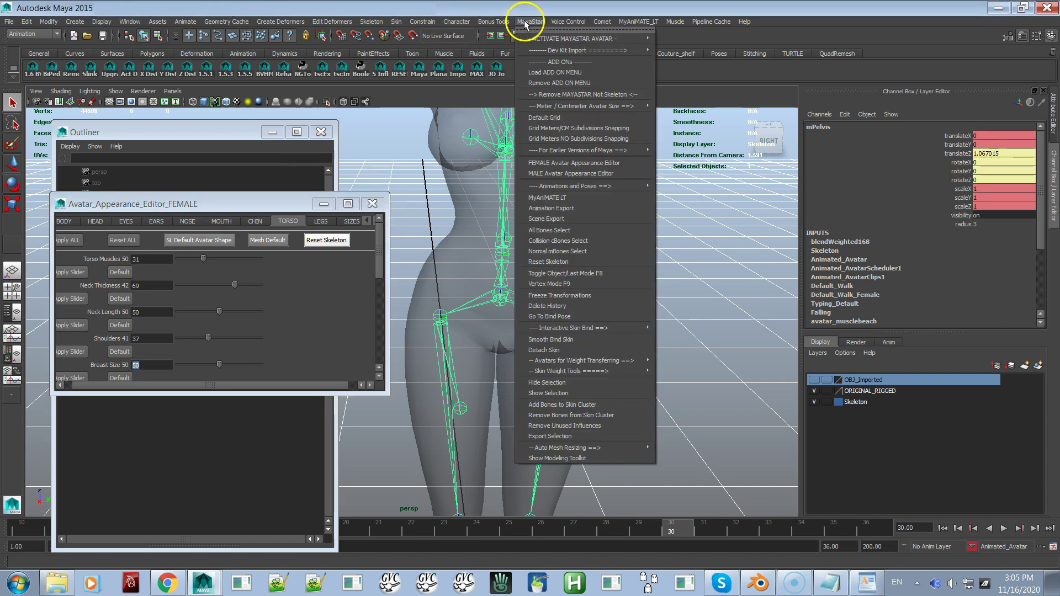
pyautogui.moveTo(637, 369)
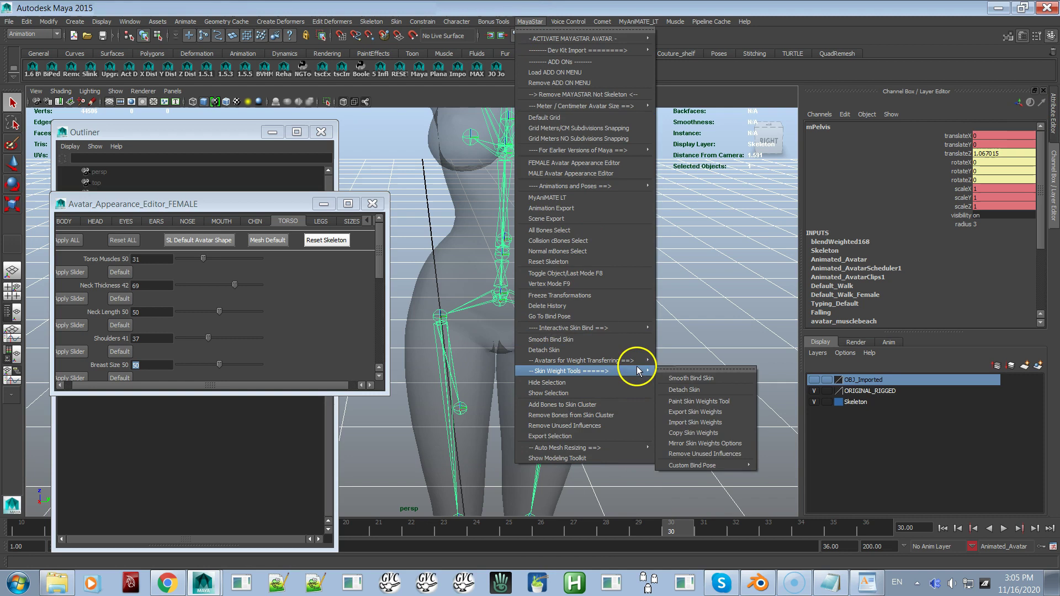
pyautogui.moveTo(694, 465)
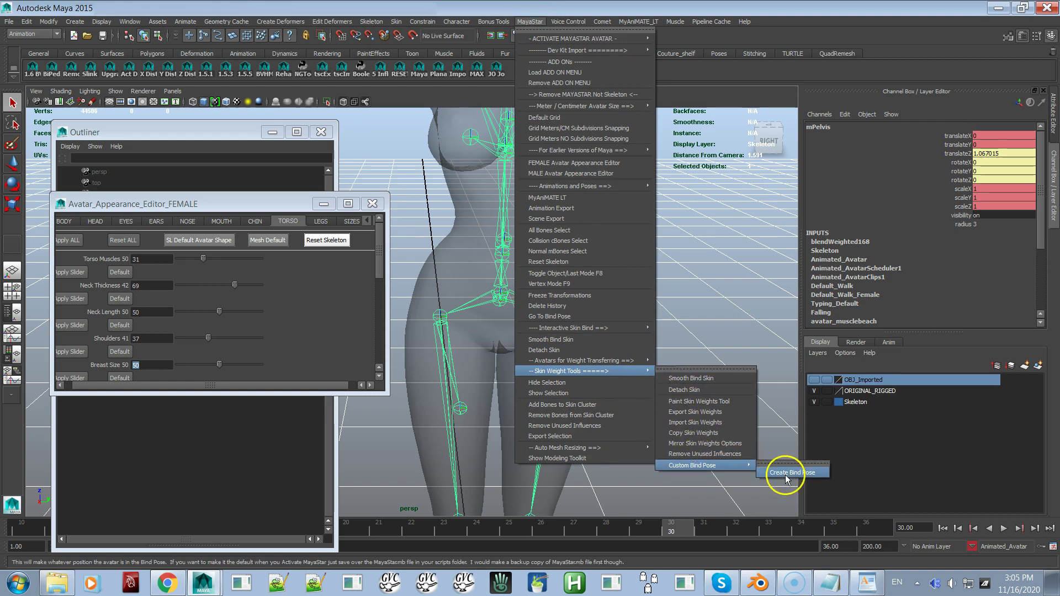
pyautogui.click(742, 109)
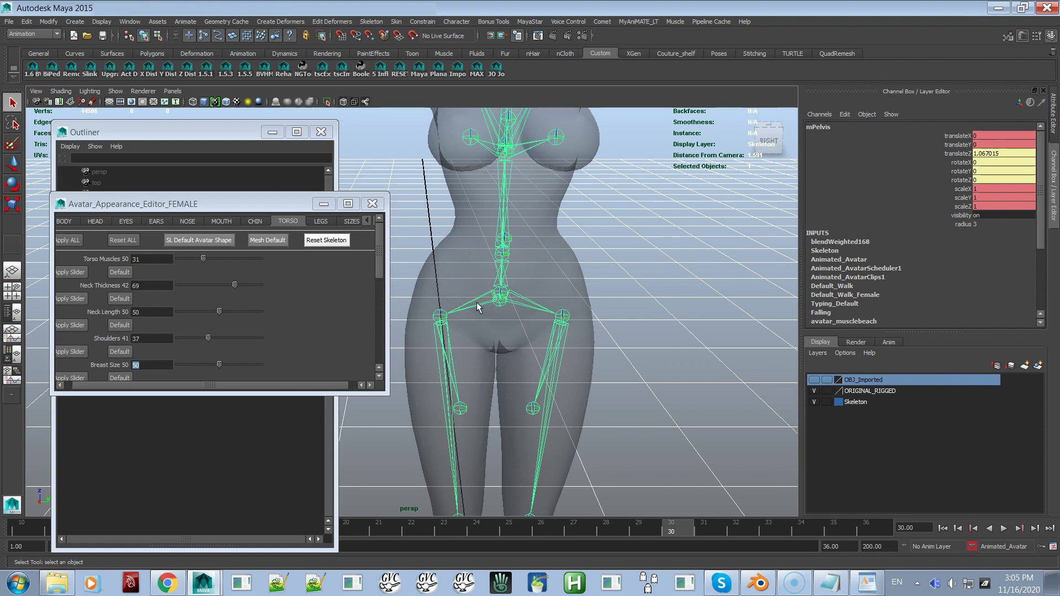
pyautogui.keyDown('alt'); pyautogui.moveTo(511, 384); pyautogui.dragTo(611, 493, button='right'); pyautogui.keyUp('alt')
pyautogui.keyDown('alt'); pyautogui.moveTo(611, 493); pyautogui.dragTo(525, 391, button='middle'); pyautogui.keyUp('alt')
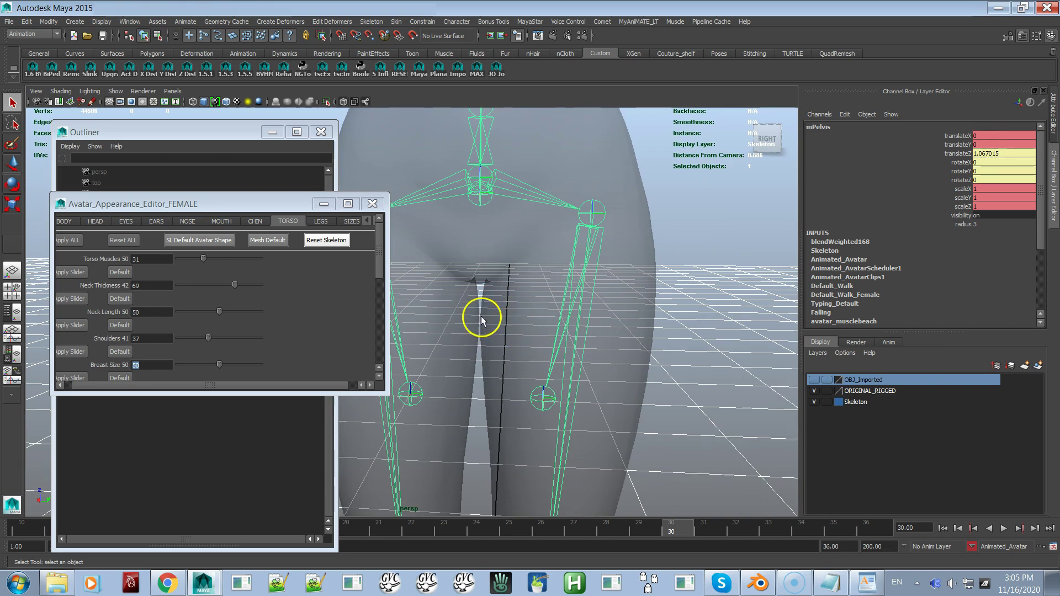
pyautogui.keyDown('alt'); pyautogui.moveTo(528, 361); pyautogui.dragTo(479, 390, button='right'); pyautogui.keyUp('alt')
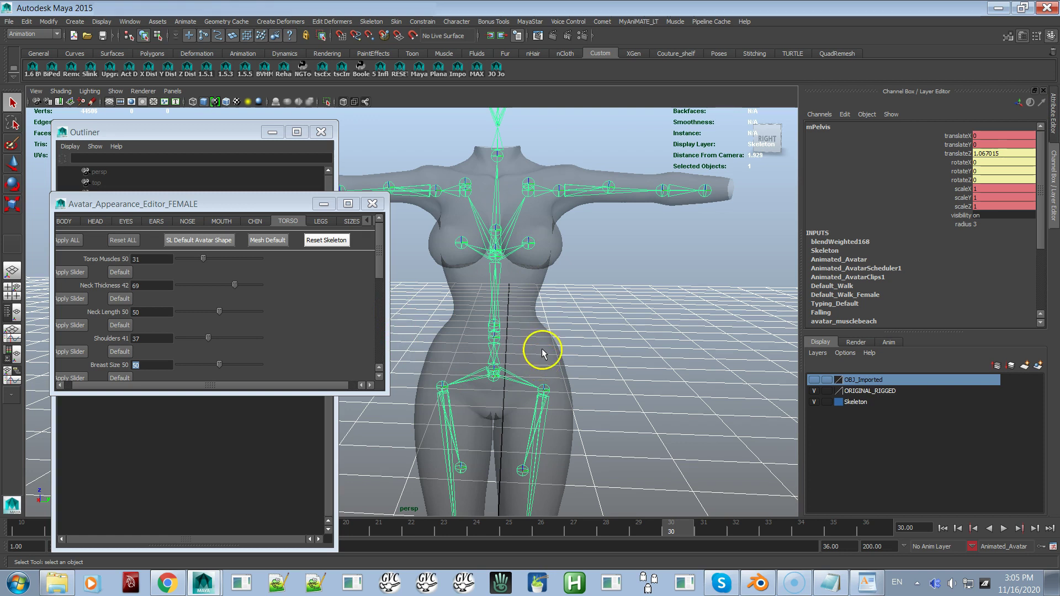
pyautogui.keyDown('alt'); pyautogui.moveTo(563, 300); pyautogui.dragTo(580, 347); pyautogui.keyUp('alt')
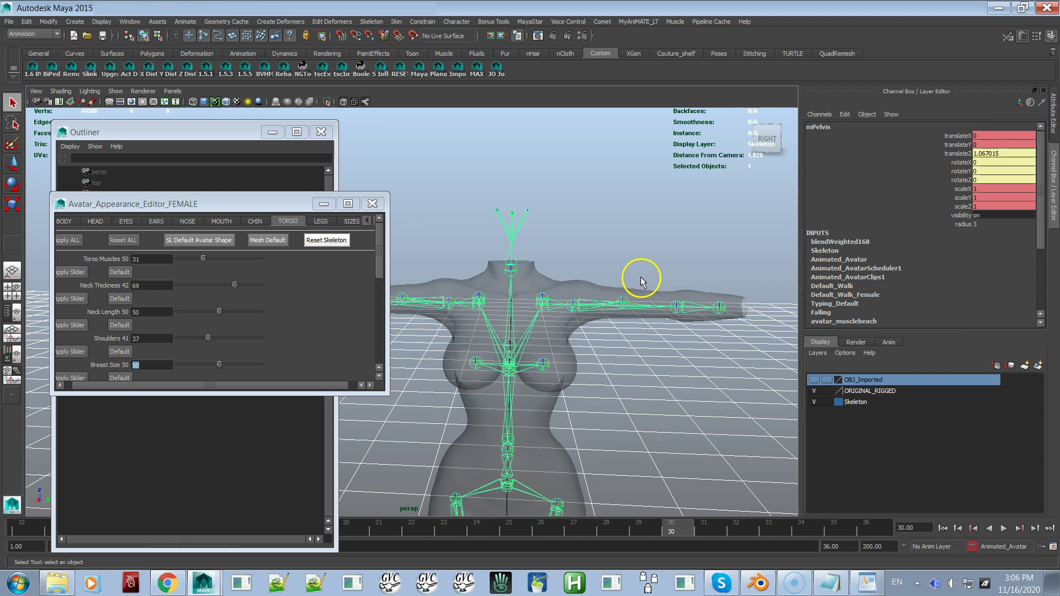
# Rotate mShoulderLeft to -45 and mShoulderRight to 45 on X, swinging both arms down.
pyautogui.click(641, 308)
pyautogui.press('e')
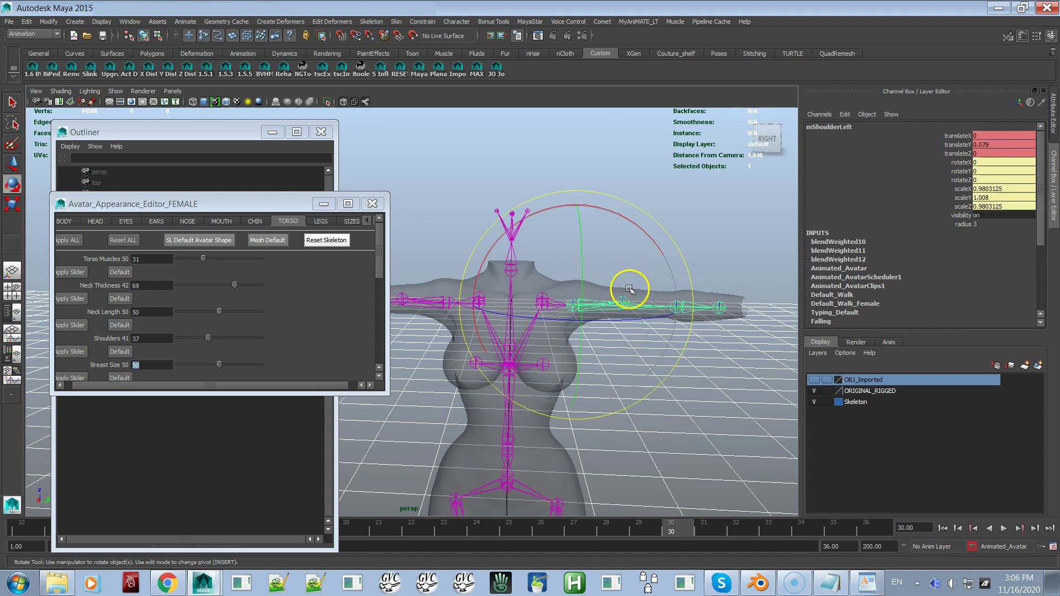
pyautogui.moveTo(614, 215); pyautogui.dragTo(812, 221)
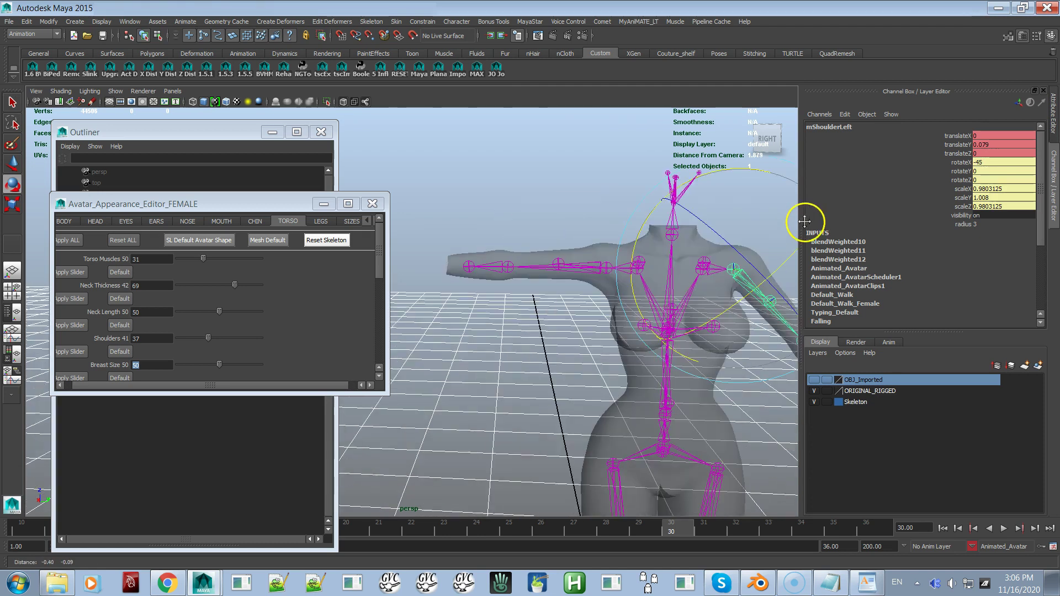
pyautogui.click(543, 287)
pyautogui.moveTo(554, 184); pyautogui.dragTo(500, 296)
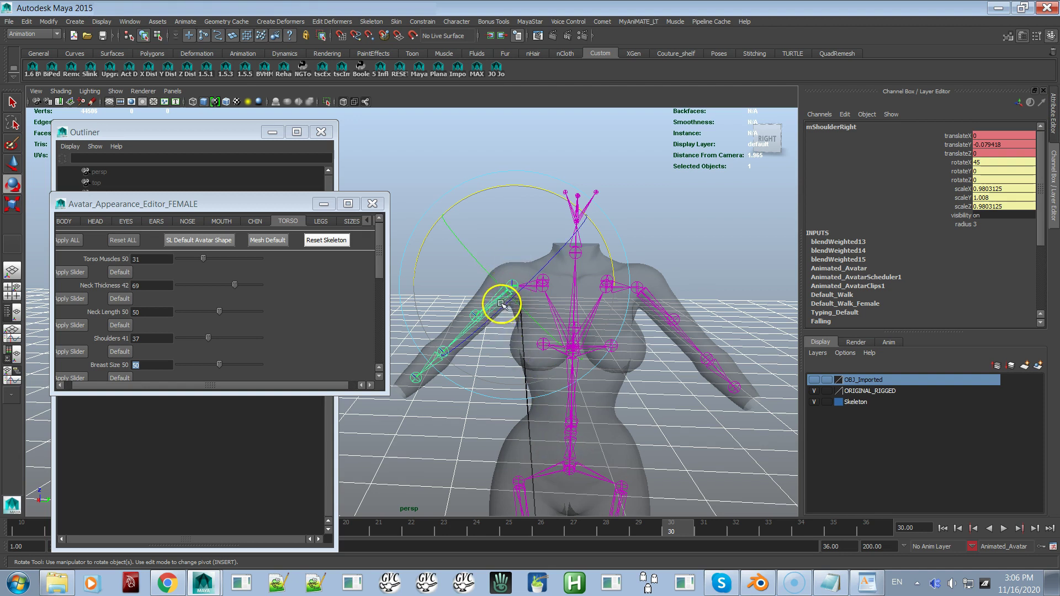
pyautogui.keyDown('alt'); pyautogui.moveTo(680, 442); pyautogui.dragTo(635, 210, button='middle'); pyautogui.keyUp('alt')
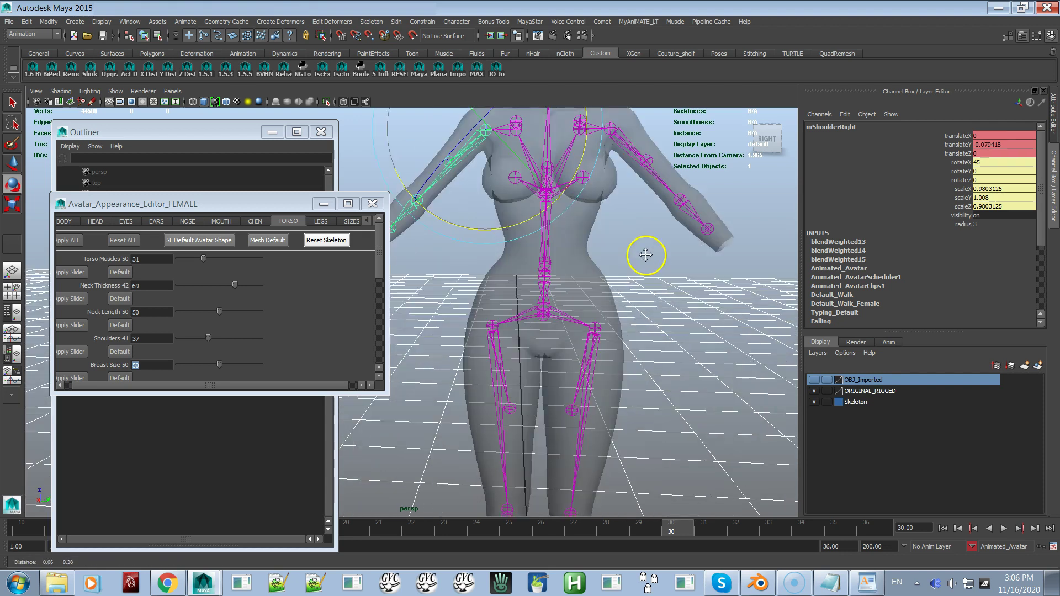
pyautogui.keyDown('alt'); pyautogui.moveTo(556, 288); pyautogui.dragTo(583, 429, button='middle'); pyautogui.keyUp('alt')
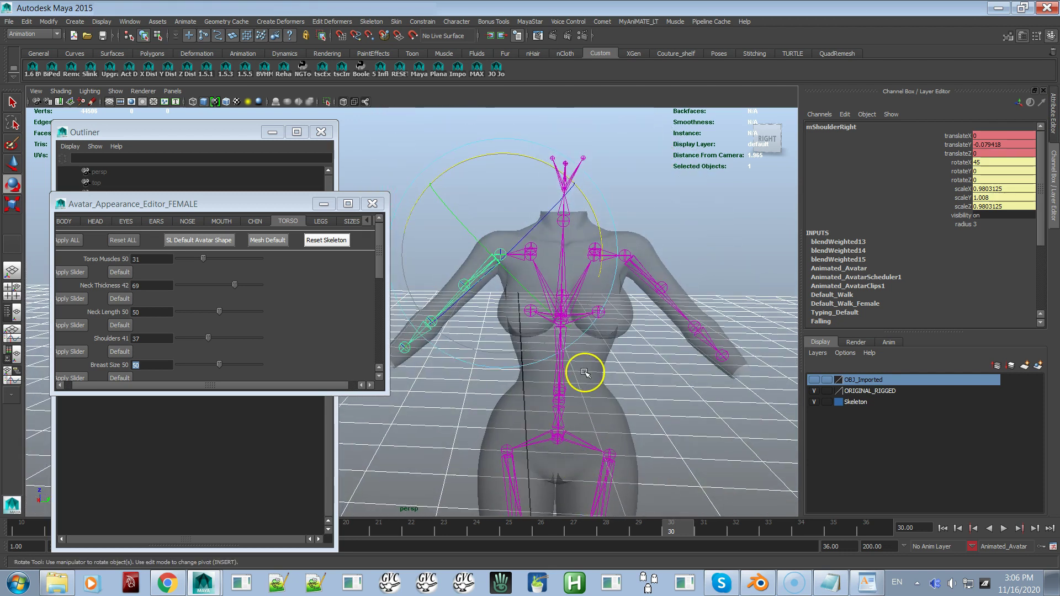
pyautogui.keyDown('alt'); pyautogui.moveTo(586, 371); pyautogui.dragTo(622, 367); pyautogui.keyUp('alt')
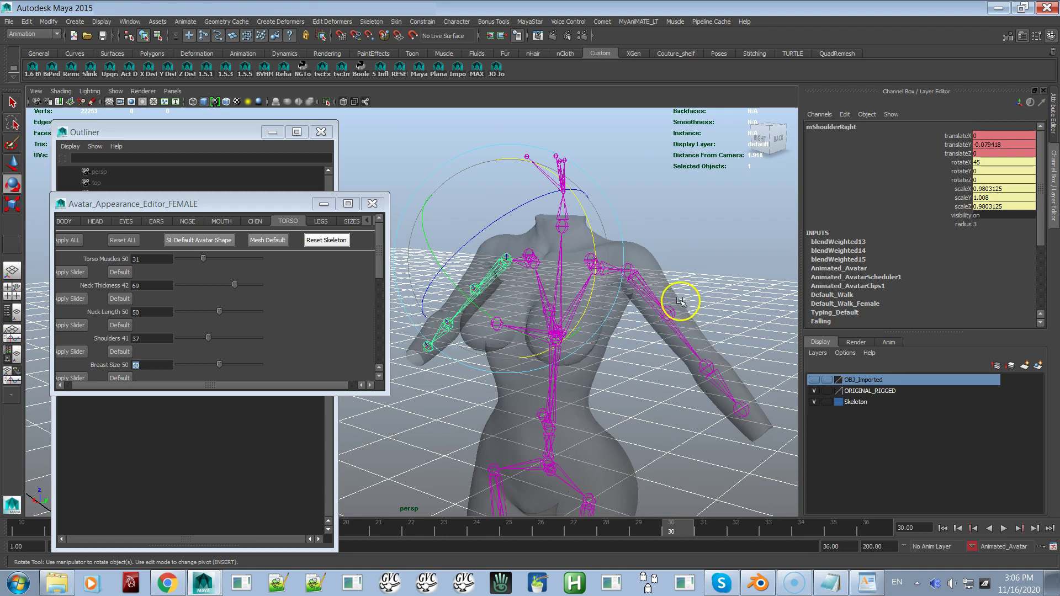
# Reselect mShoulderLeft and rotate it back to 0, raising the left arm to horizontal.
pyautogui.click(703, 312)
pyautogui.moveTo(703, 315); pyautogui.dragTo(653, 361)
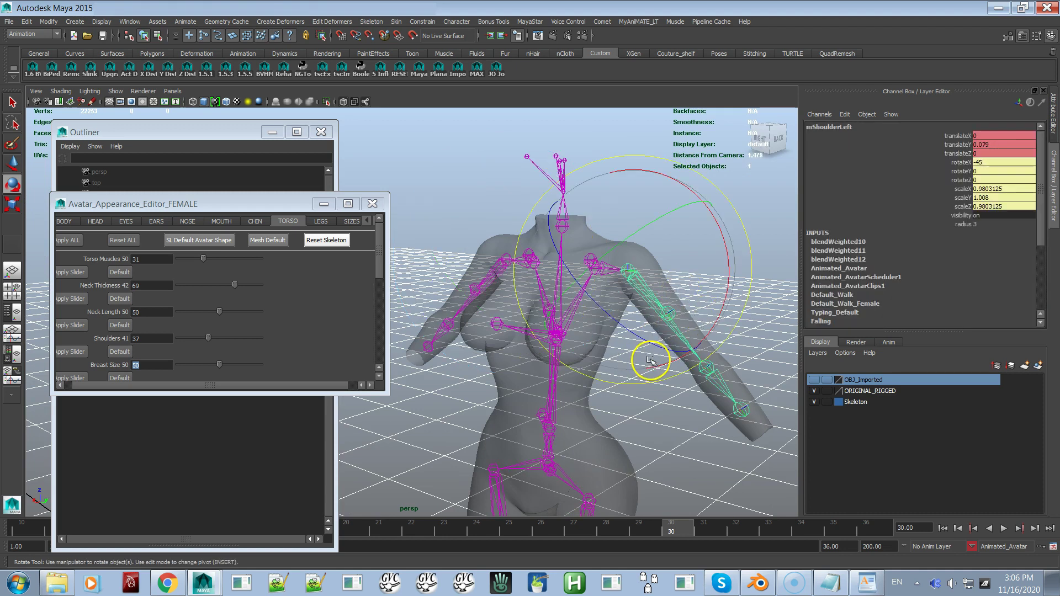
pyautogui.moveTo(728, 244); pyautogui.dragTo(706, 217)
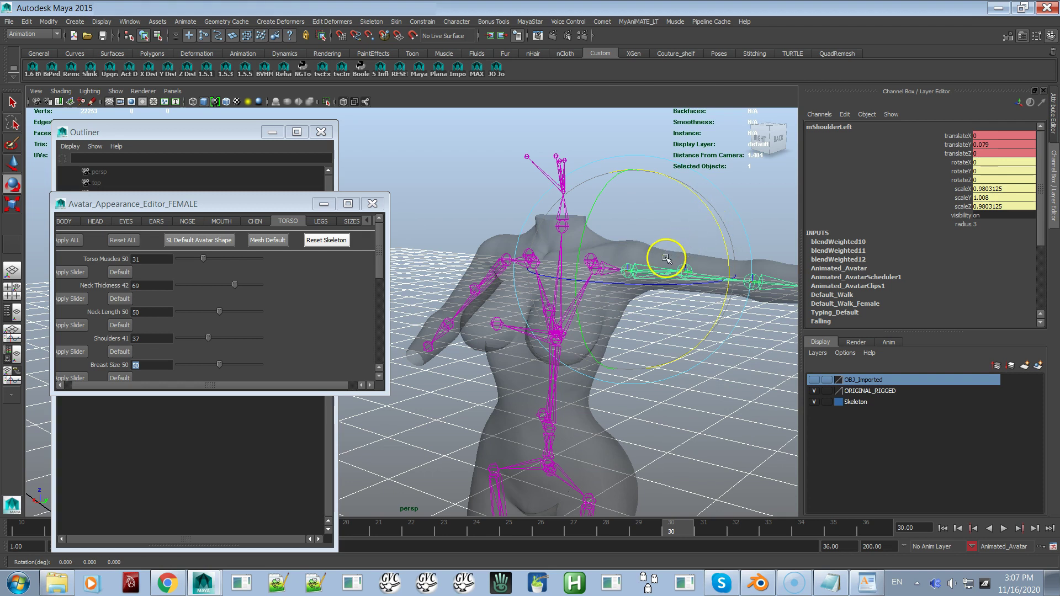
pyautogui.scroll(3, 635, 254)
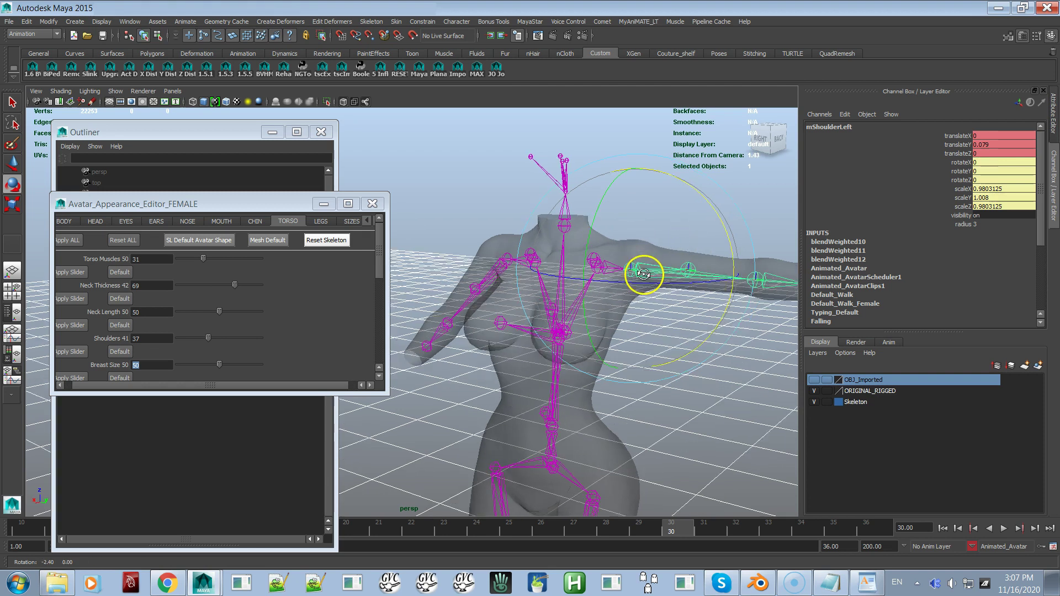
pyautogui.keyDown('alt'); pyautogui.moveTo(651, 256); pyautogui.dragTo(617, 387, button='middle'); pyautogui.keyUp('alt')
pyautogui.keyDown('alt'); pyautogui.moveTo(617, 387); pyautogui.dragTo(646, 352); pyautogui.keyUp('alt')
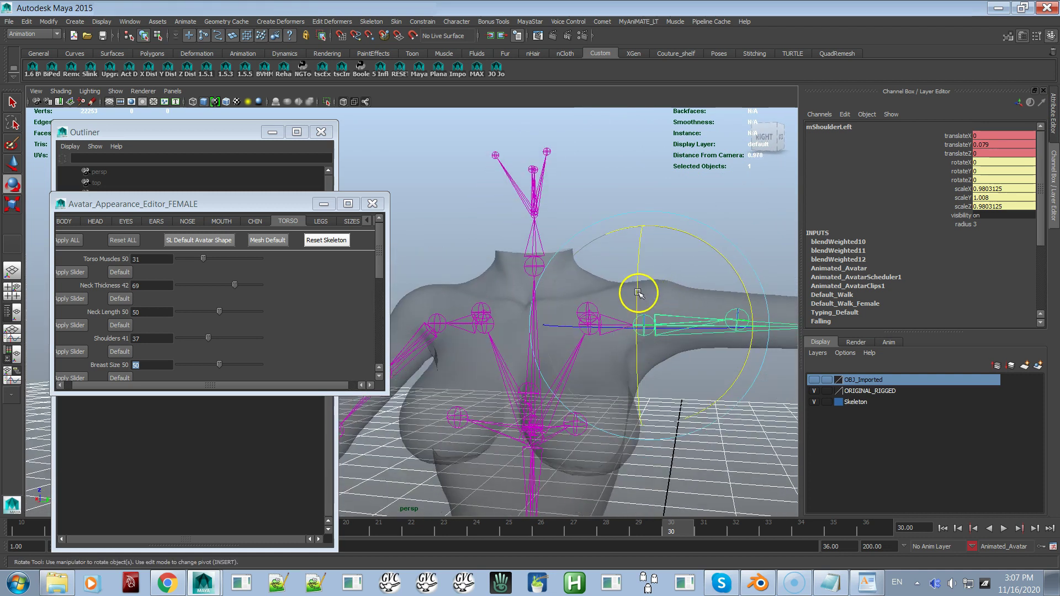
# Swing the left arm to -45 and back to 0, then check the torso from side and front.
pyautogui.moveTo(695, 241); pyautogui.dragTo(717, 286)
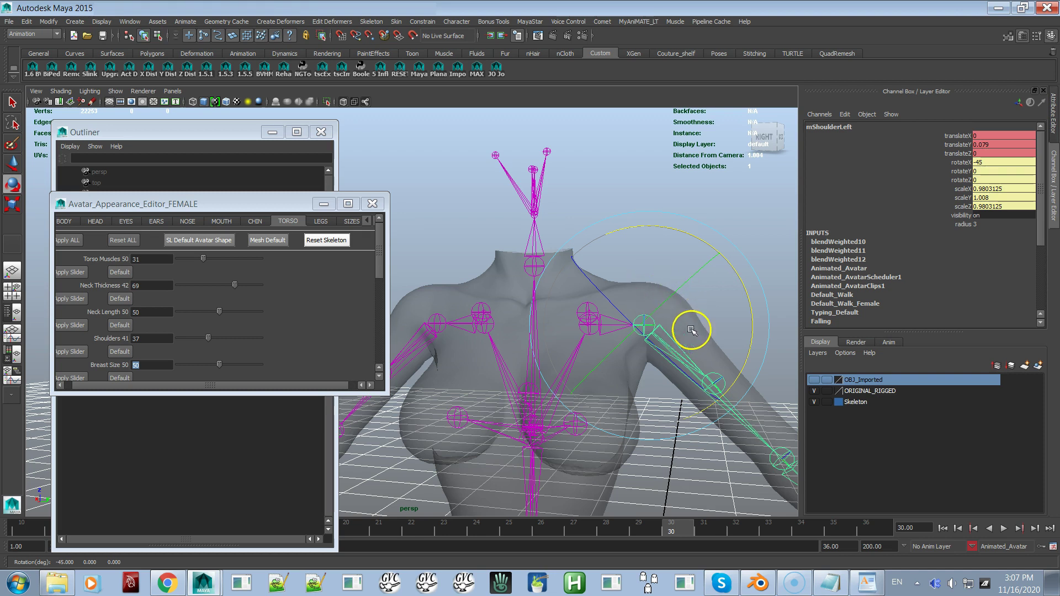
pyautogui.moveTo(736, 276); pyautogui.dragTo(701, 254)
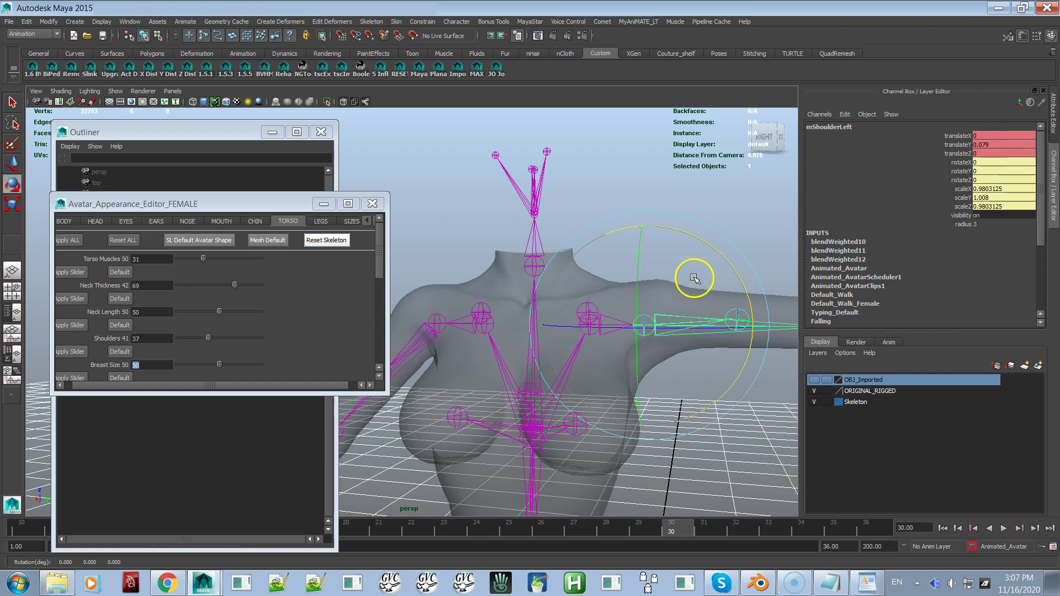
pyautogui.keyDown('alt'); pyautogui.moveTo(682, 313); pyautogui.dragTo(628, 312, button='right'); pyautogui.keyUp('alt')
pyautogui.keyDown('alt'); pyautogui.moveTo(628, 312); pyautogui.dragTo(660, 191, button='middle'); pyautogui.keyUp('alt')
pyautogui.keyDown('alt'); pyautogui.moveTo(660, 191); pyautogui.dragTo(629, 343, button='right'); pyautogui.keyUp('alt')
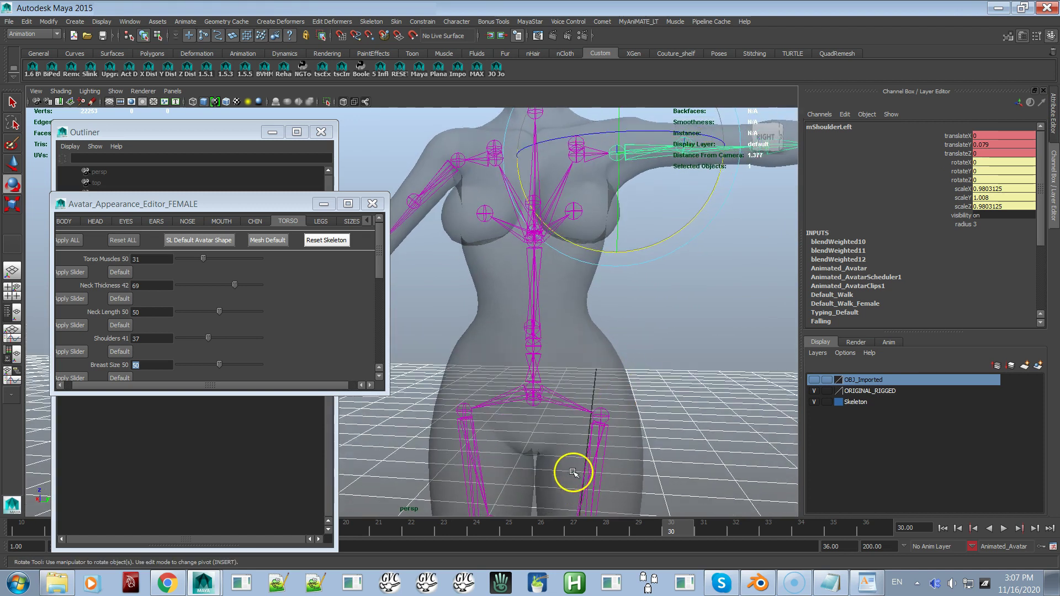
pyautogui.keyDown('alt'); pyautogui.moveTo(565, 470); pyautogui.dragTo(525, 483); pyautogui.keyUp('alt')
pyautogui.keyDown('alt'); pyautogui.moveTo(545, 438); pyautogui.dragTo(616, 426); pyautogui.keyUp('alt')
pyautogui.keyDown('alt'); pyautogui.moveTo(615, 426); pyautogui.dragTo(561, 485, button='middle'); pyautogui.keyUp('alt')
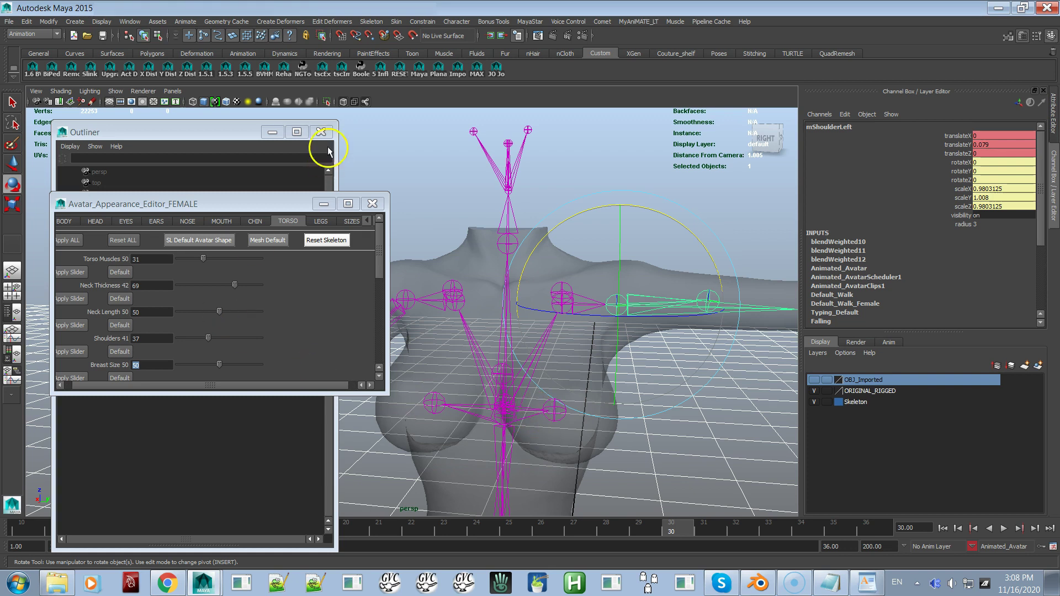
# Expand mPelvis in the Outliner, select UPPER_BACK, and show its attributes in the Attribute Editor.
pyautogui.click(249, 132)
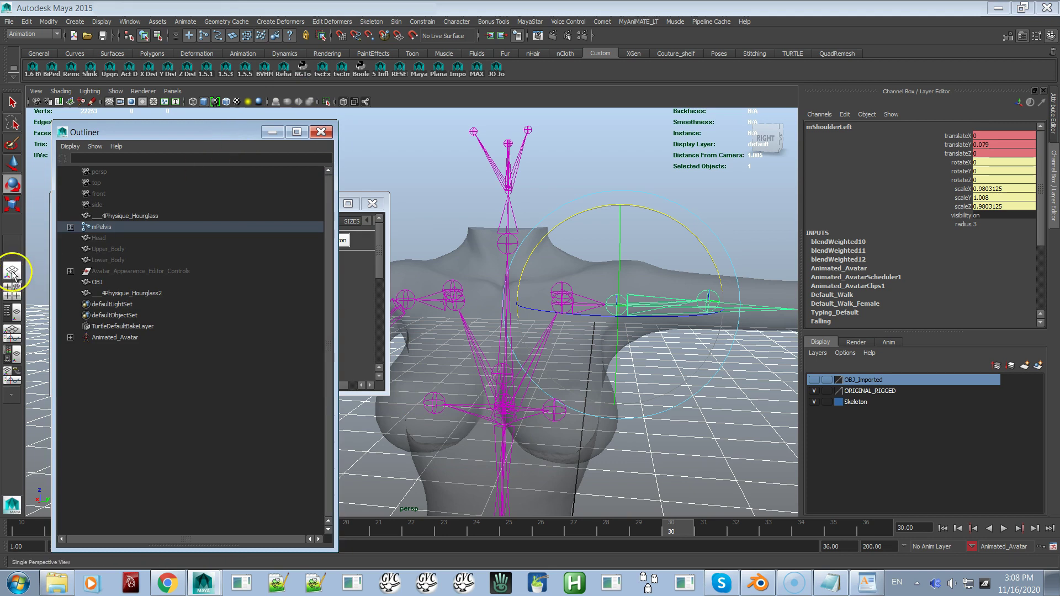
pyautogui.keyDown('shift'); pyautogui.click(70, 227); pyautogui.keyUp('shift')
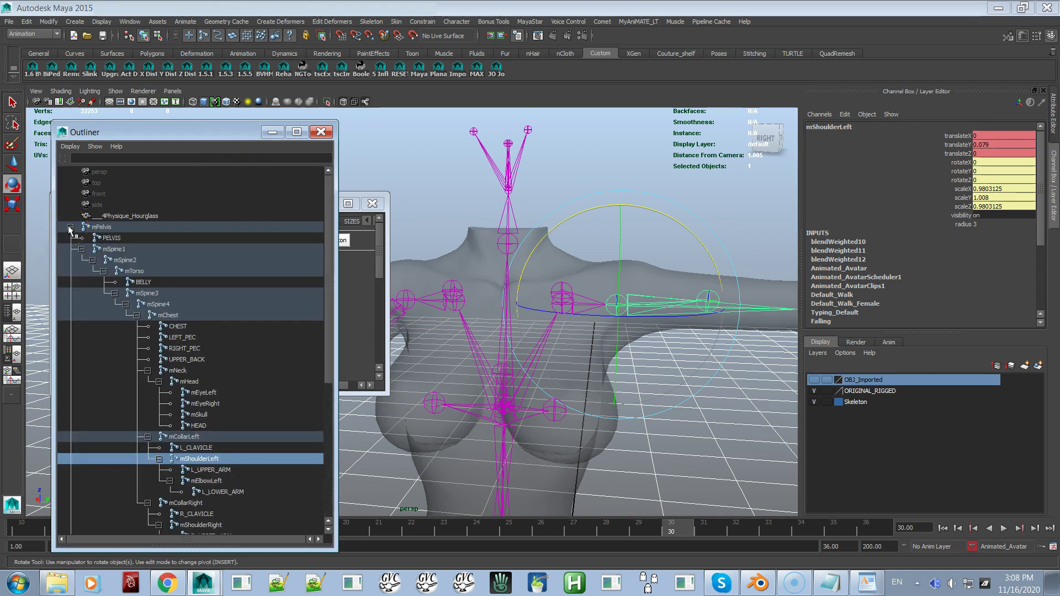
pyautogui.click(176, 359)
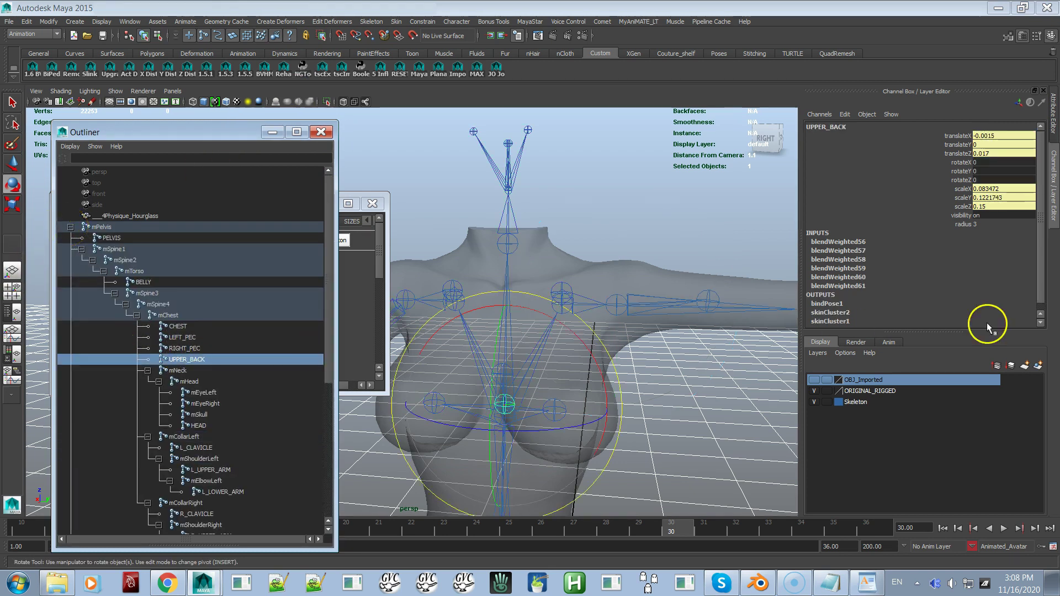
pyautogui.click(1054, 122)
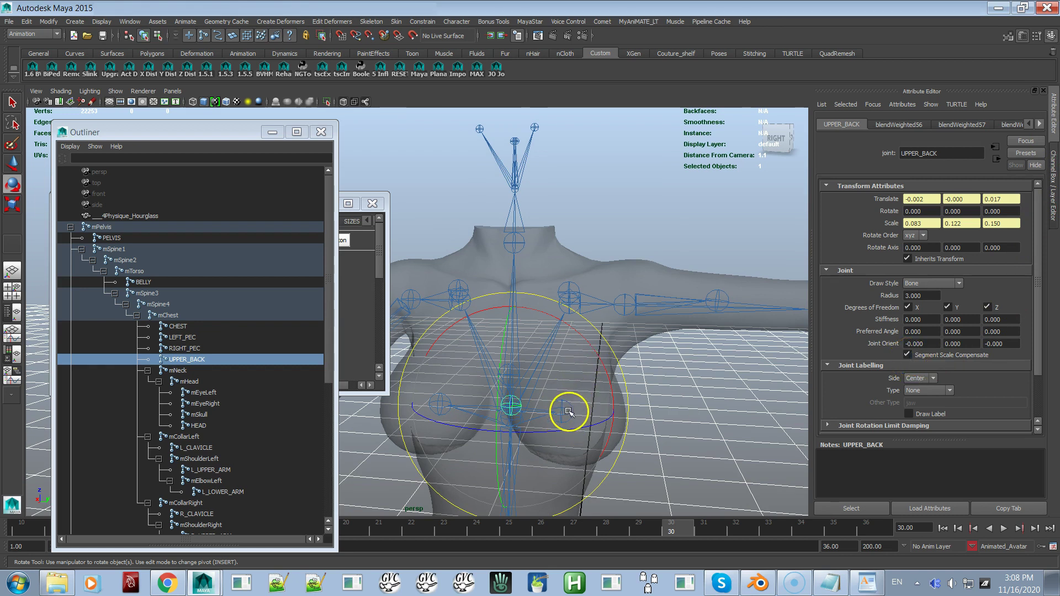
pyautogui.keyDown('alt'); pyautogui.moveTo(568, 415); pyautogui.dragTo(625, 416, button='right'); pyautogui.keyUp('alt')
pyautogui.keyDown('alt'); pyautogui.moveTo(626, 415); pyautogui.dragTo(656, 355); pyautogui.keyUp('alt')
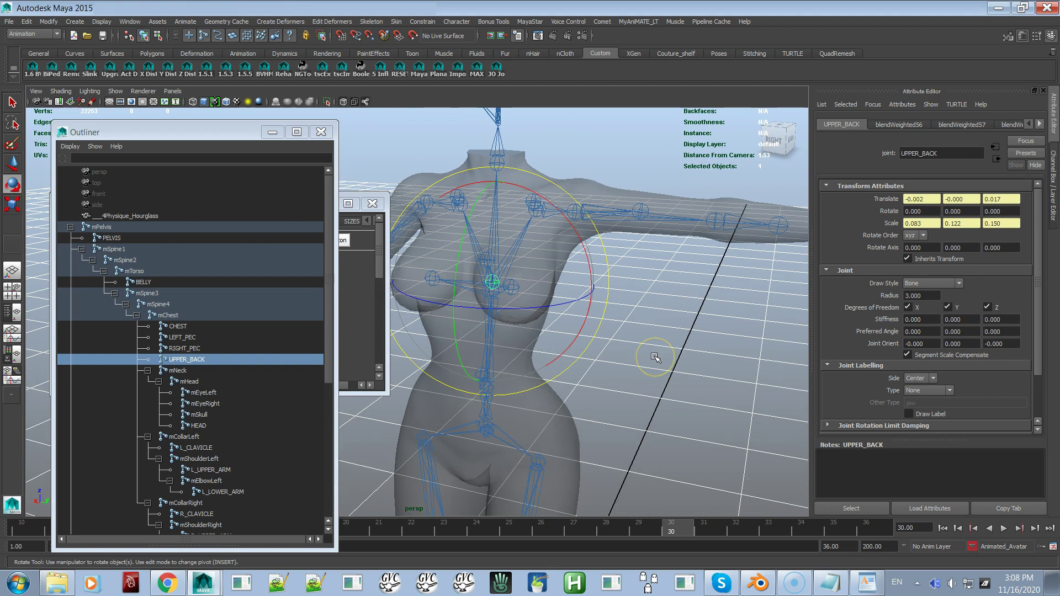